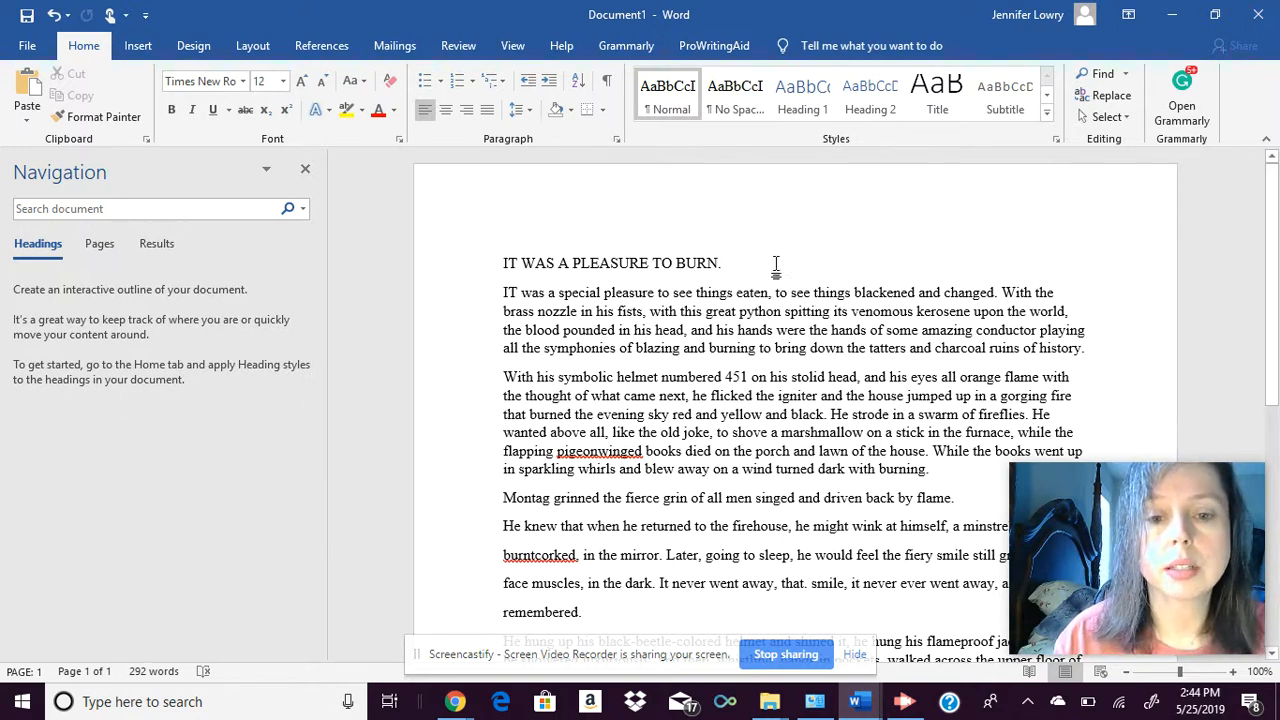
left_click_drag(792, 268, 497, 262)
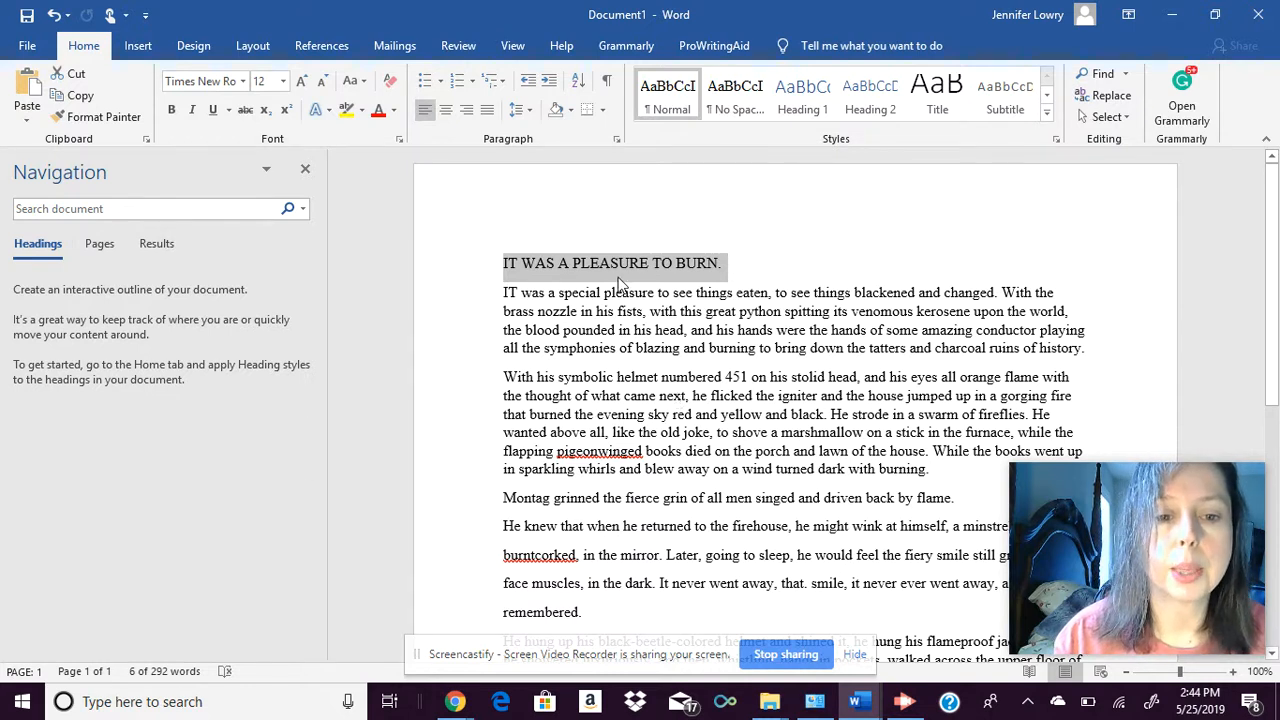
left_click_drag(520, 290, 495, 298)
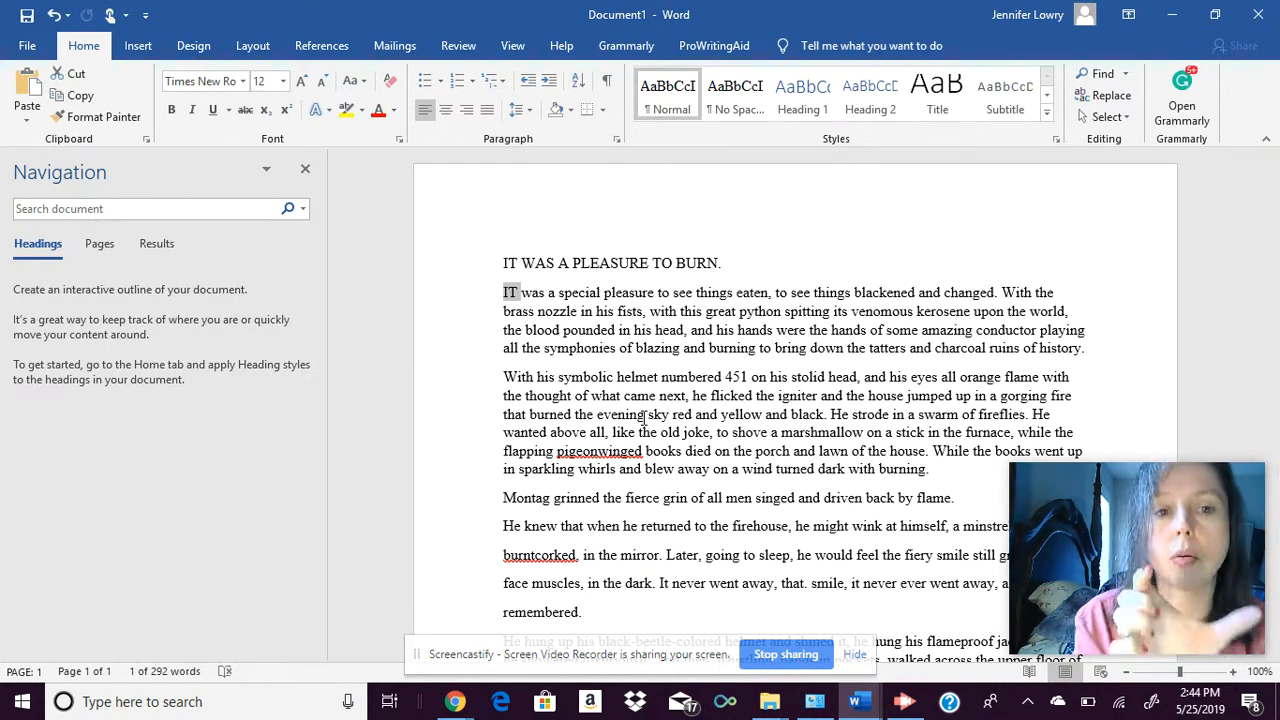
left_click(362, 82)
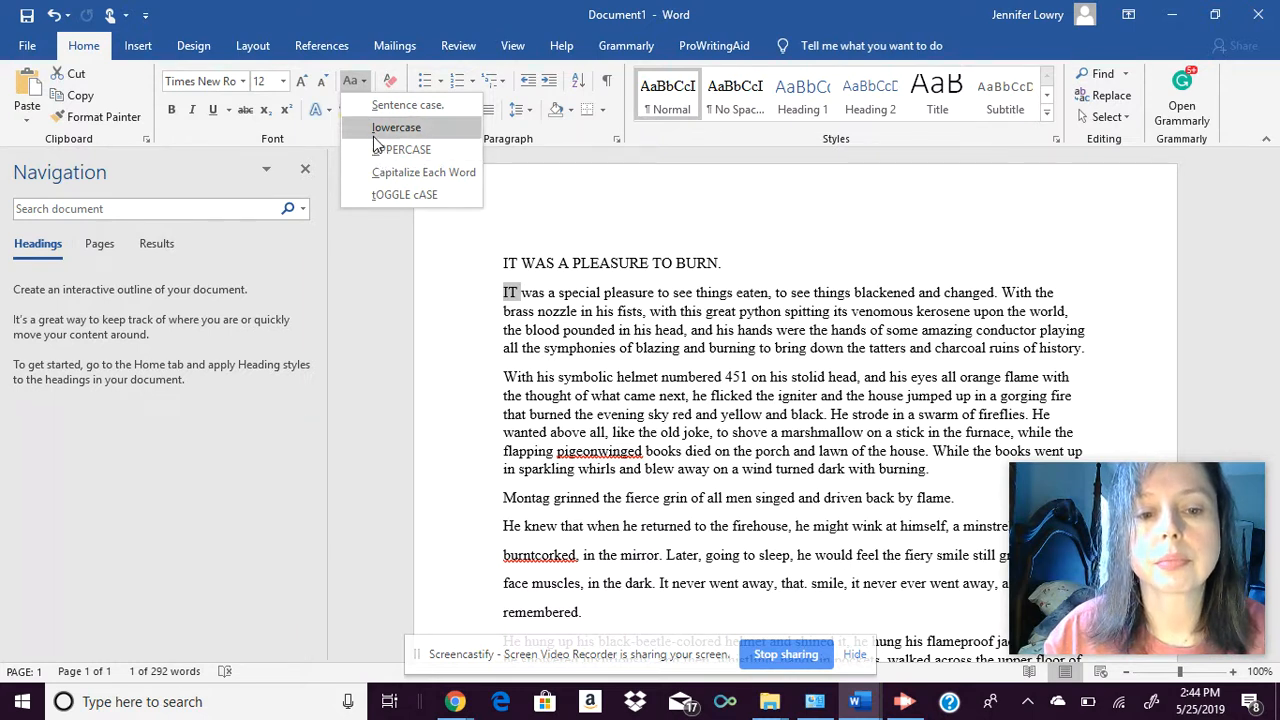
left_click(720, 268)
left_click_drag(718, 262, 492, 260)
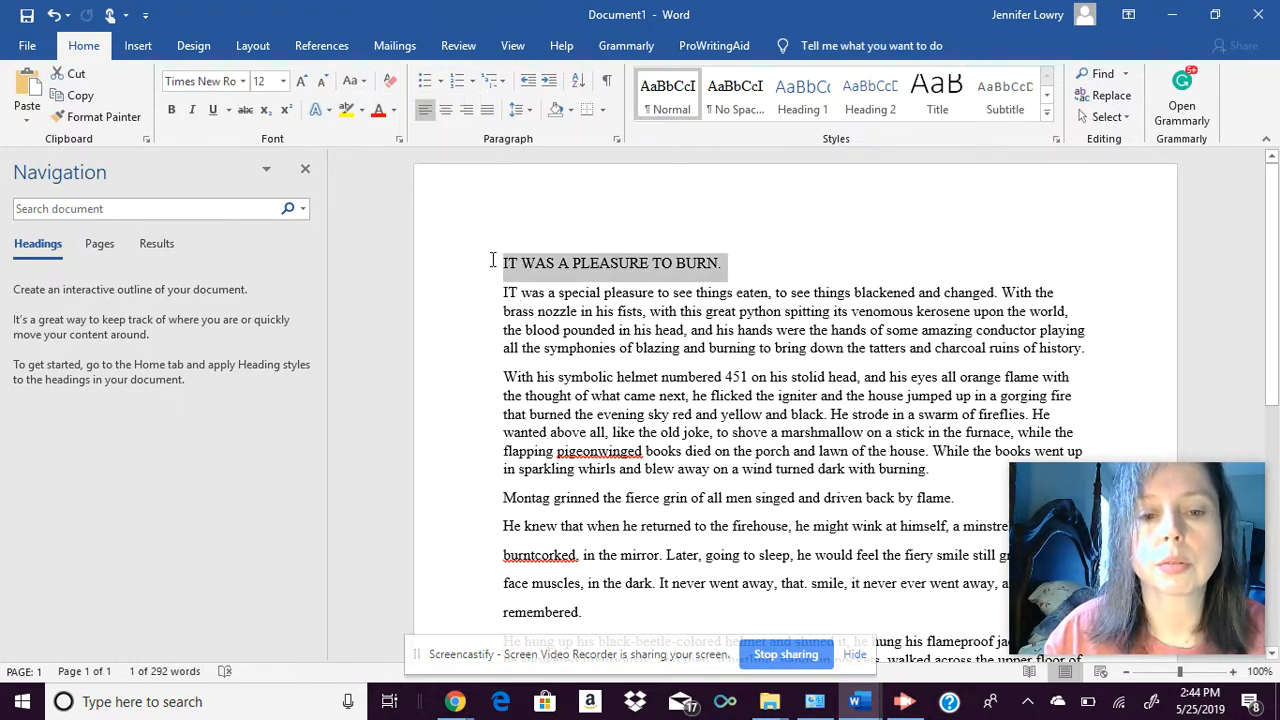
Join the capitalized opening line with the paragraph below it by removing the paragraph break between them.
left_click(508, 291)
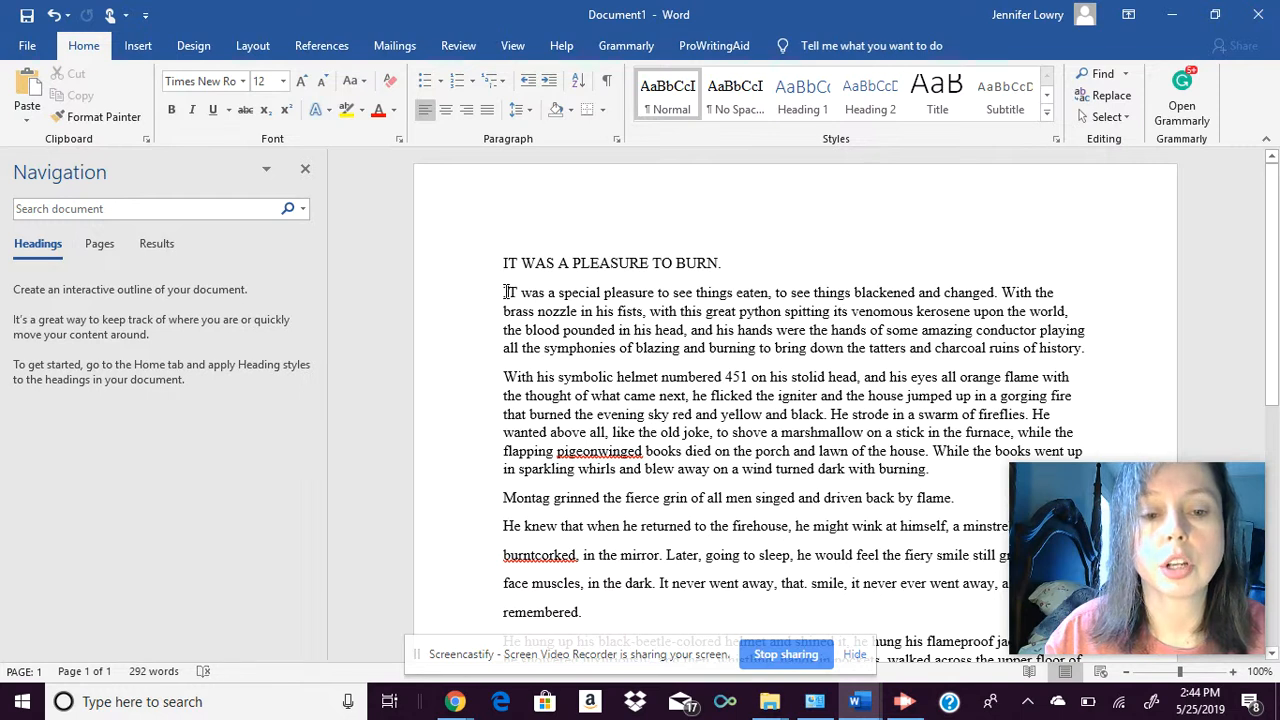
key("BackSpace")
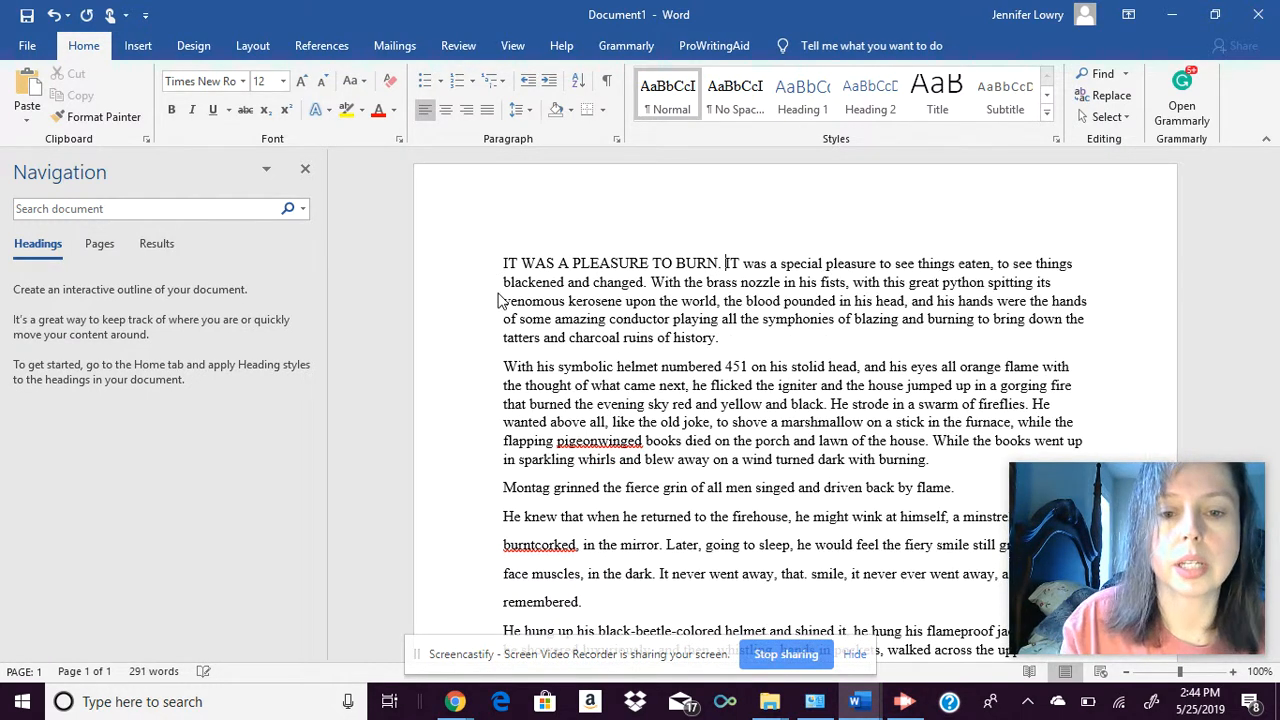
Convert the text from the opening sentence through "IT was a" to lowercase, after trying Capitalize Each Word on it.
mouse_move(780, 264)
left_mouse_down()
mouse_move(466, 283)
mouse_move(468, 264)
left_mouse_up()
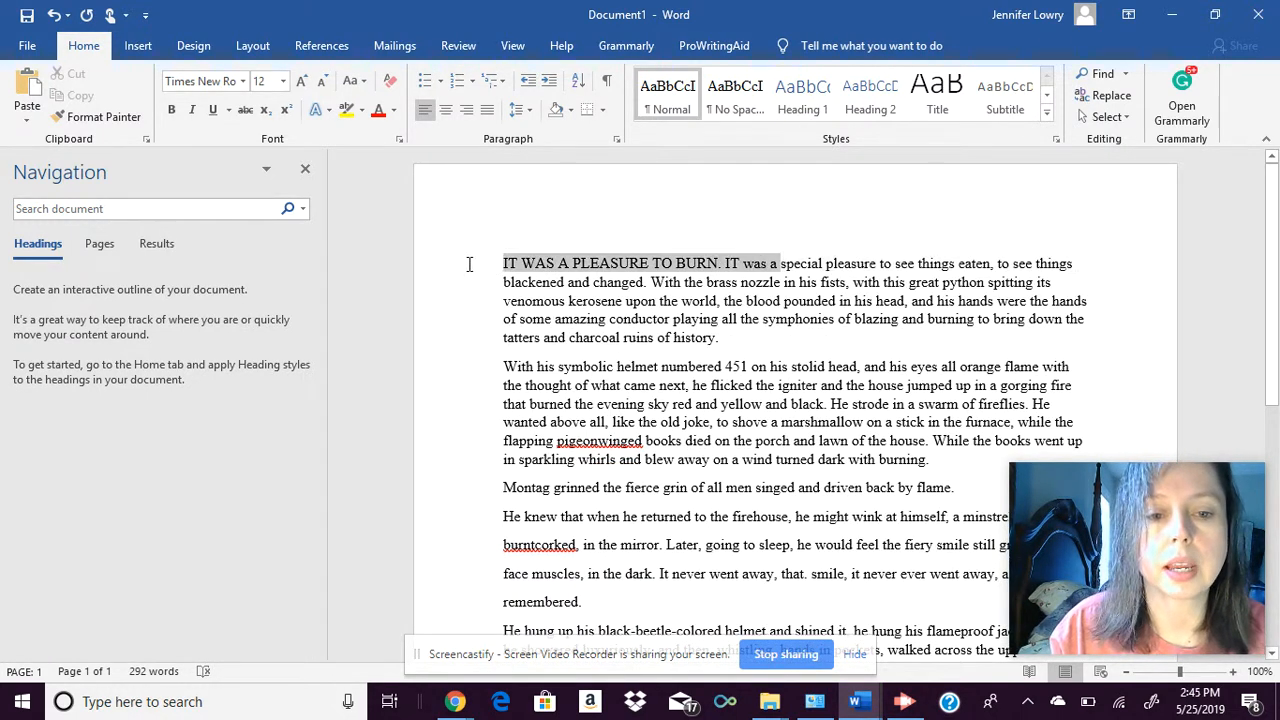
left_click(366, 82)
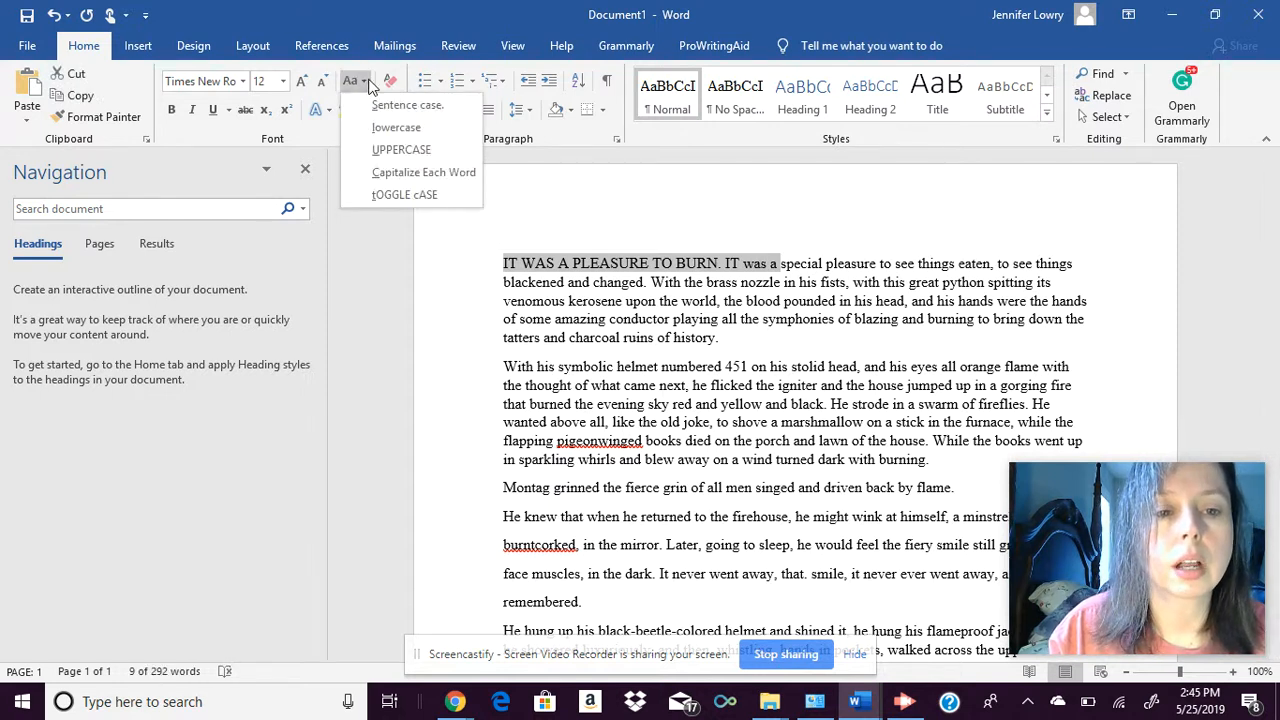
left_click(372, 175)
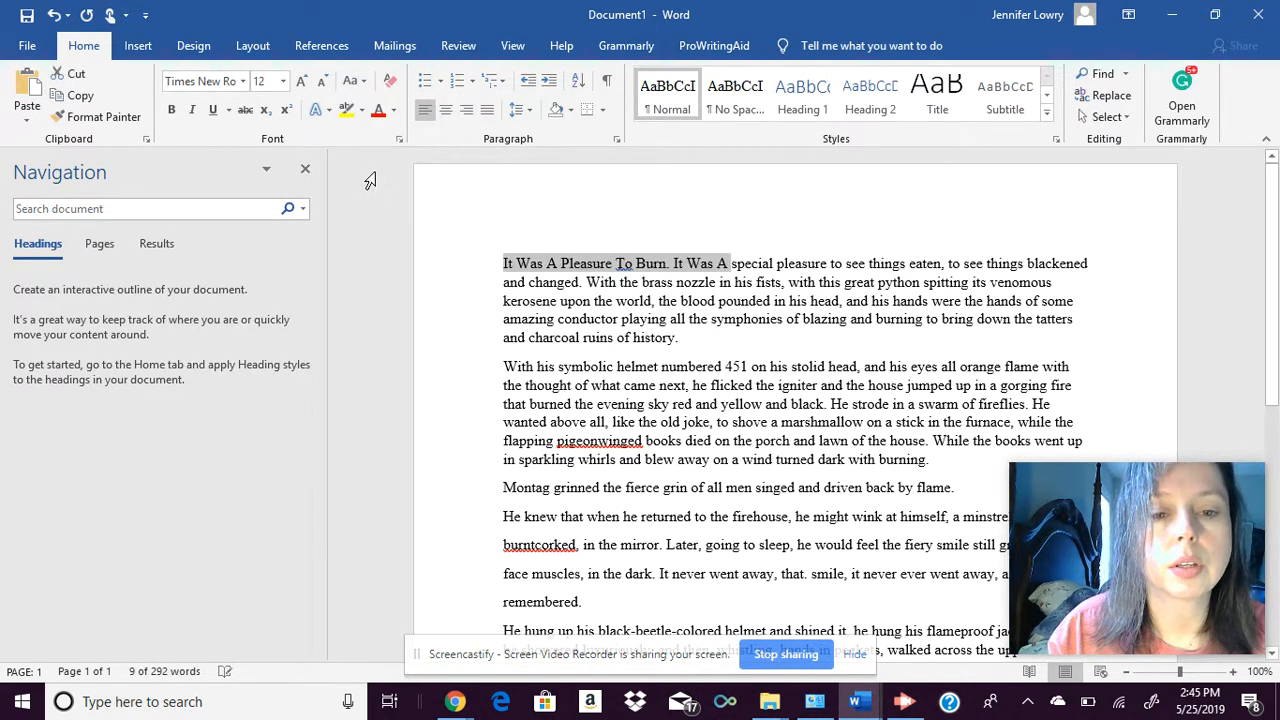
left_click(358, 82)
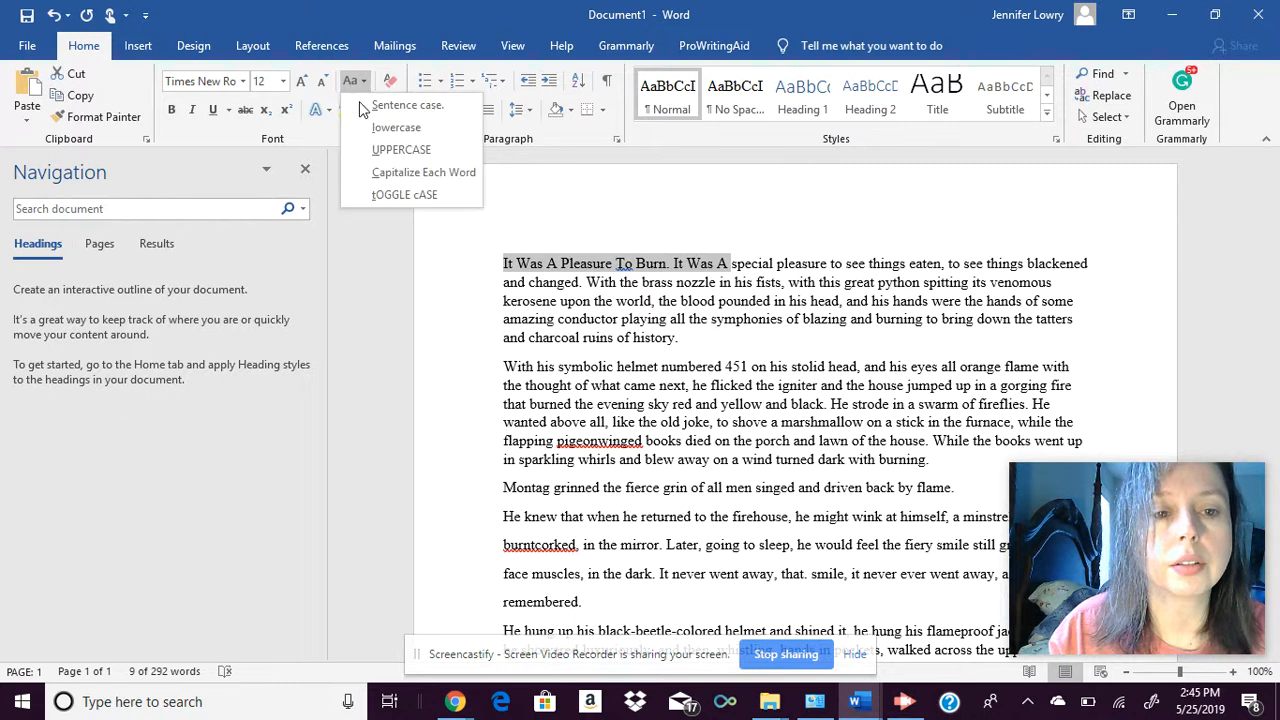
left_click(368, 128)
Capitalize the "I" of "It" at the start of the first and second sentences.
left_click(513, 263)
left_click(510, 263)
key("BackSpace")
type("I")
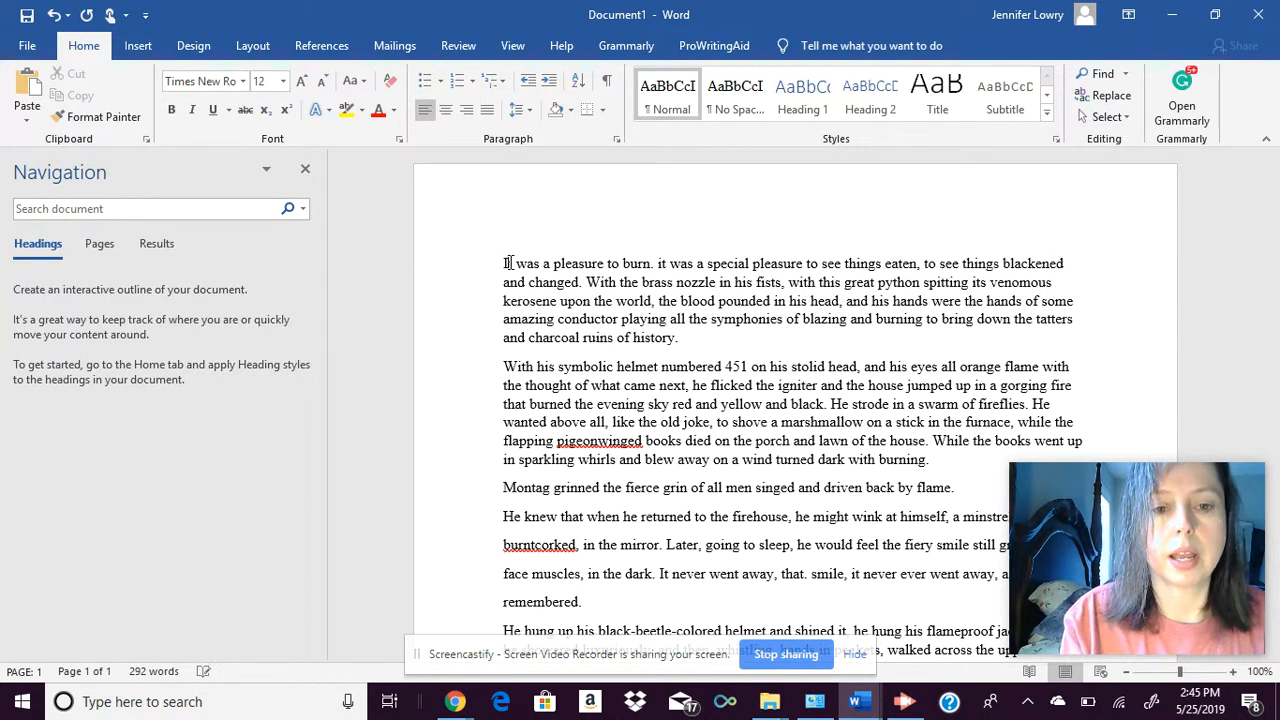
left_click(660, 263)
key("BackSpace")
type("I")
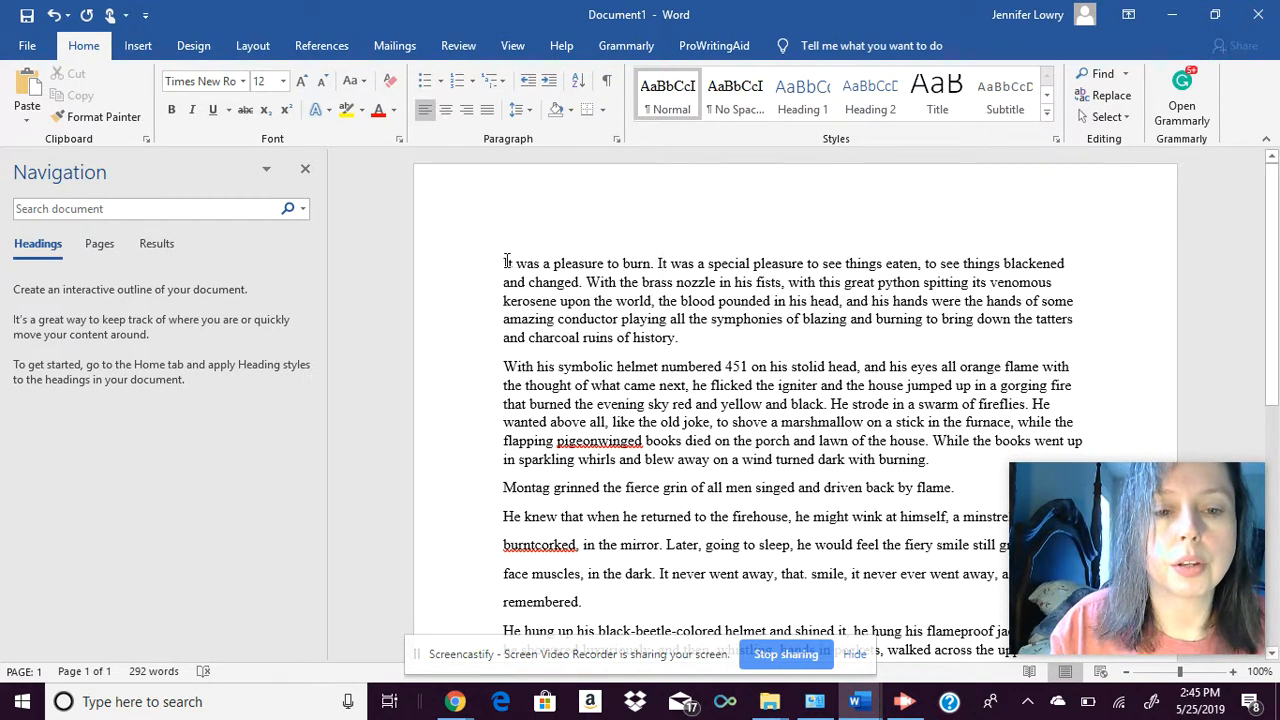
Apply a Dropped drop cap to the first letter "I" of the opening paragraph.
left_click_drag(503, 263, 511, 263)
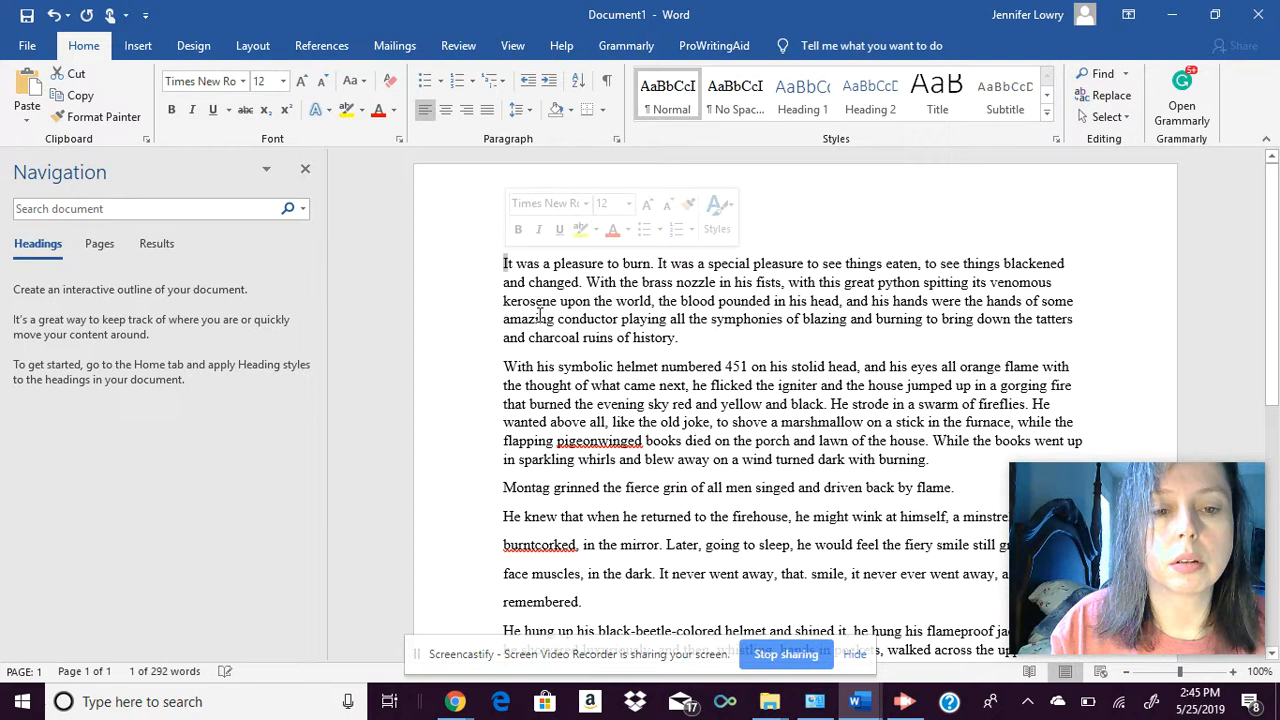
left_click(138, 47)
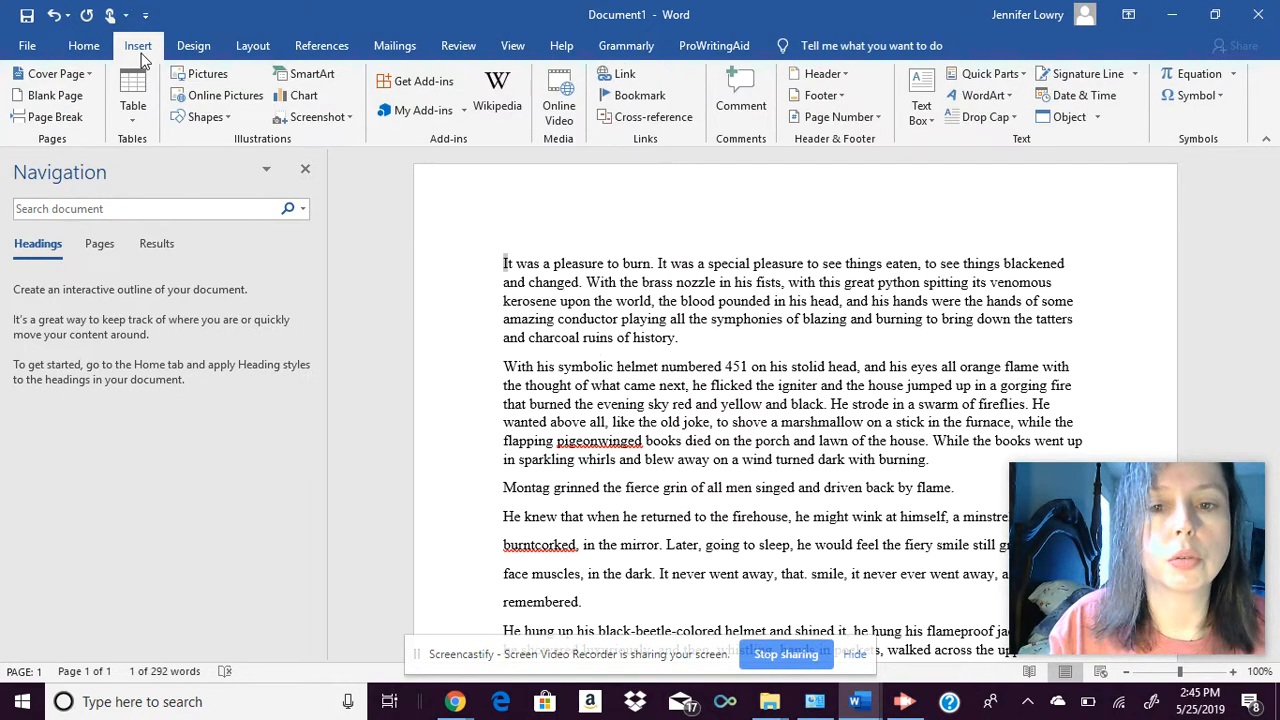
left_click(998, 119)
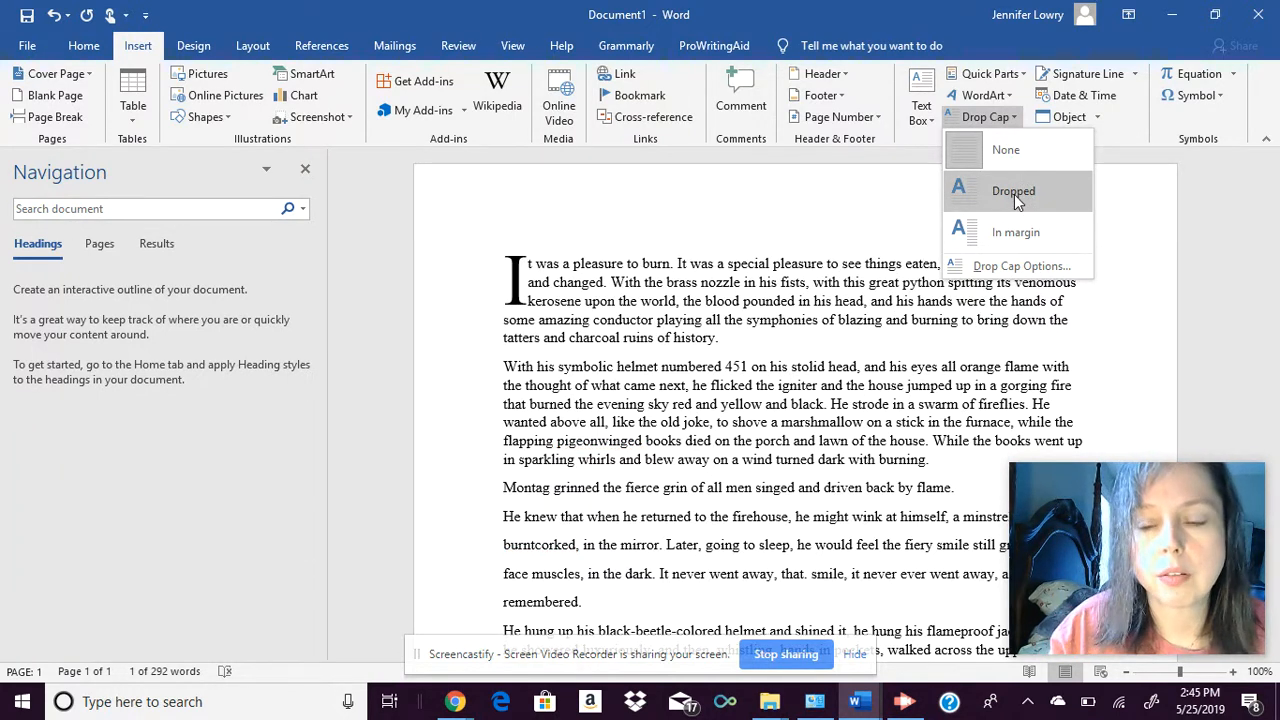
left_click(1014, 193)
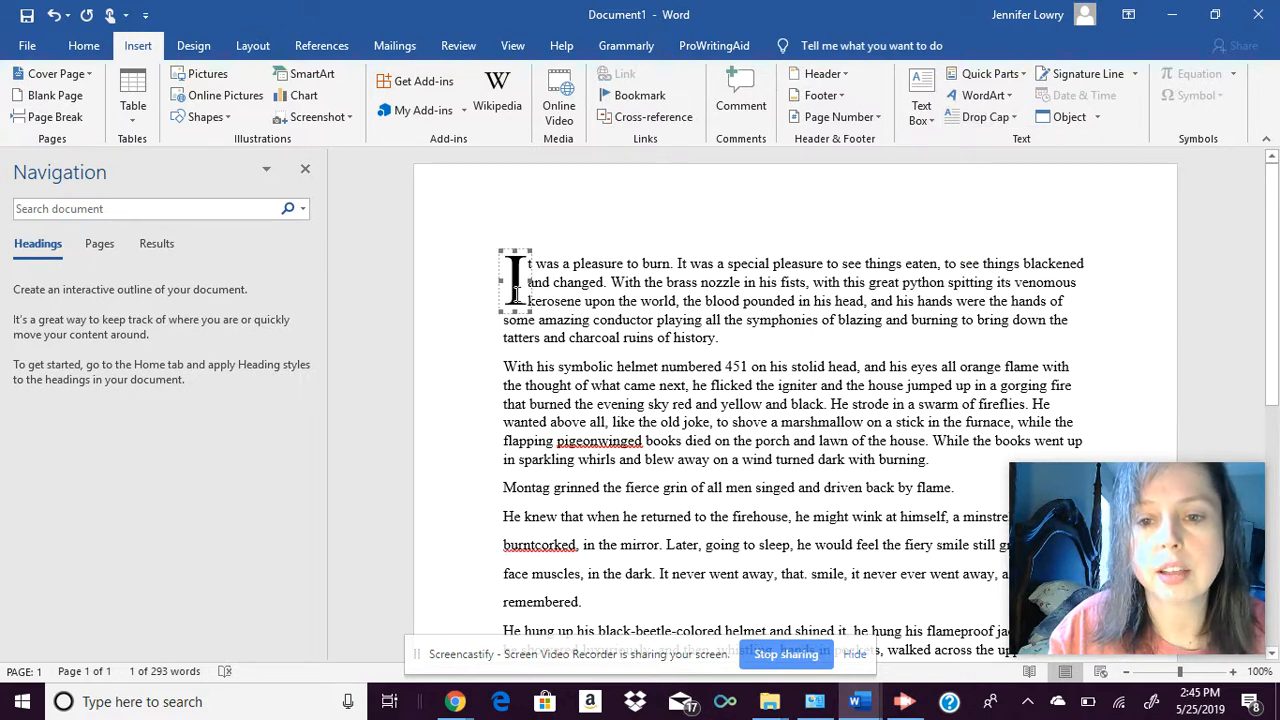
Set the drop cap of the opening paragraph to drop 2 lines.
left_click(985, 117)
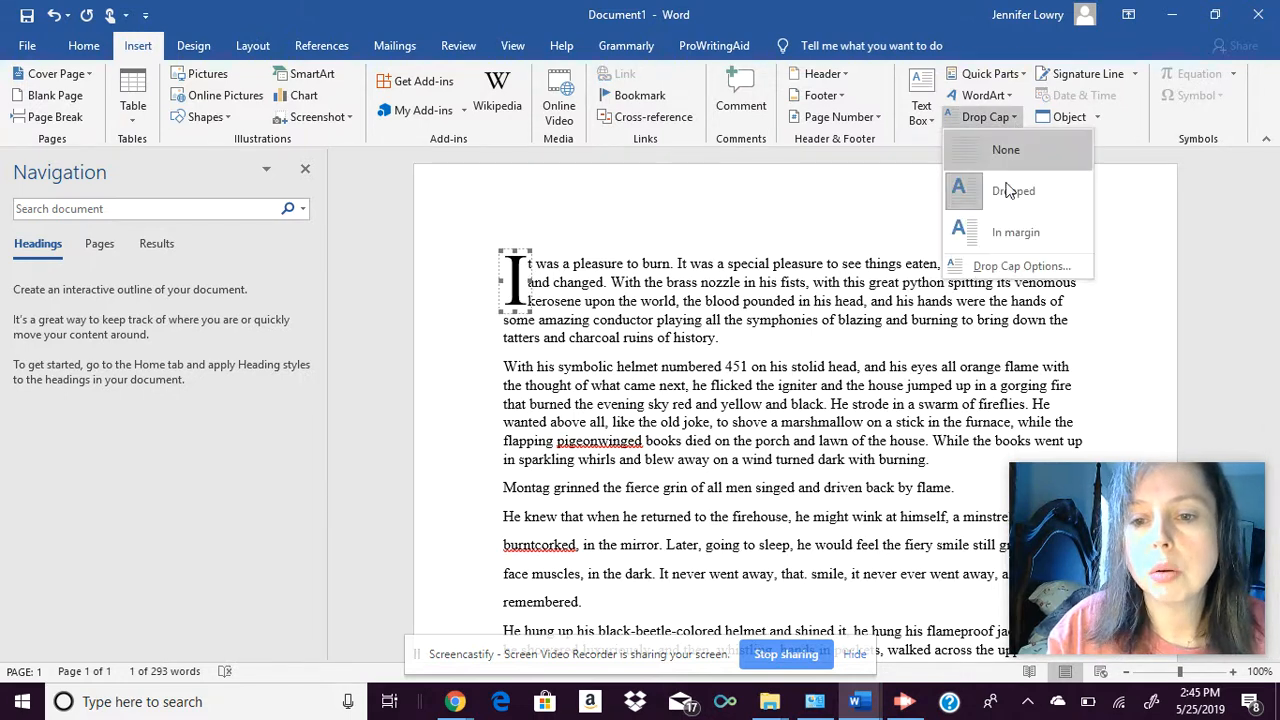
left_click(1012, 270)
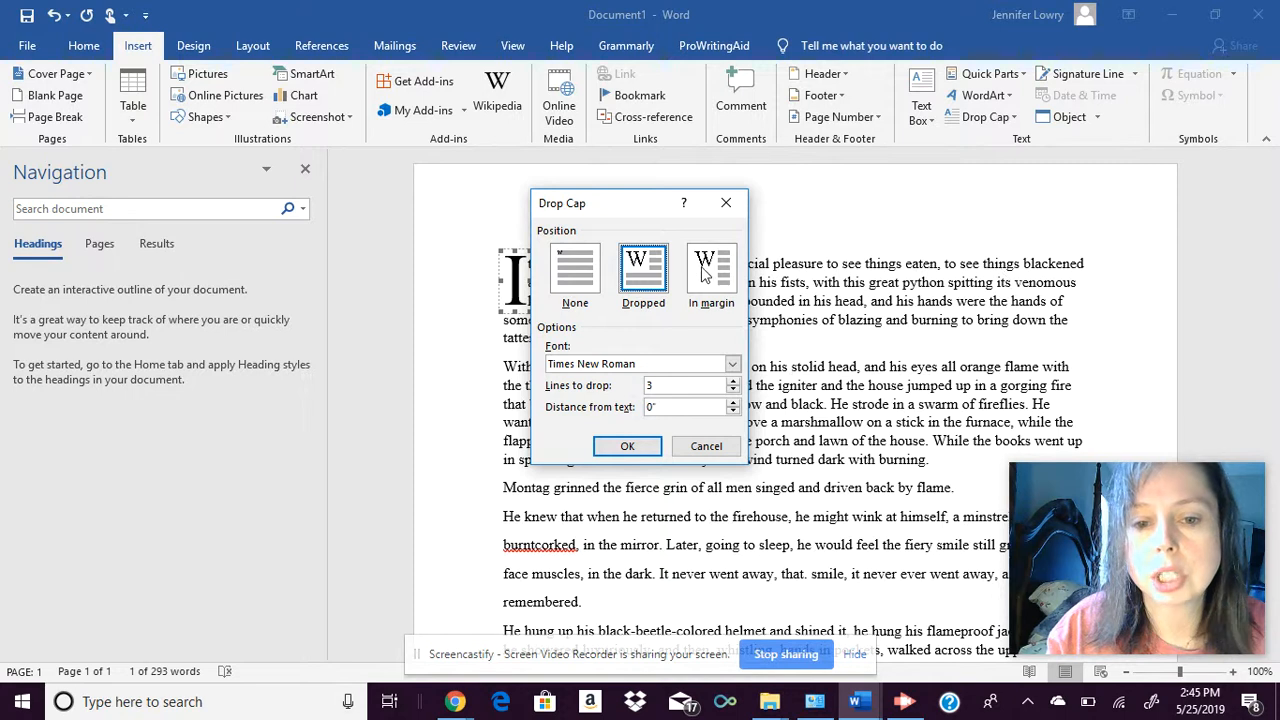
left_click(733, 391)
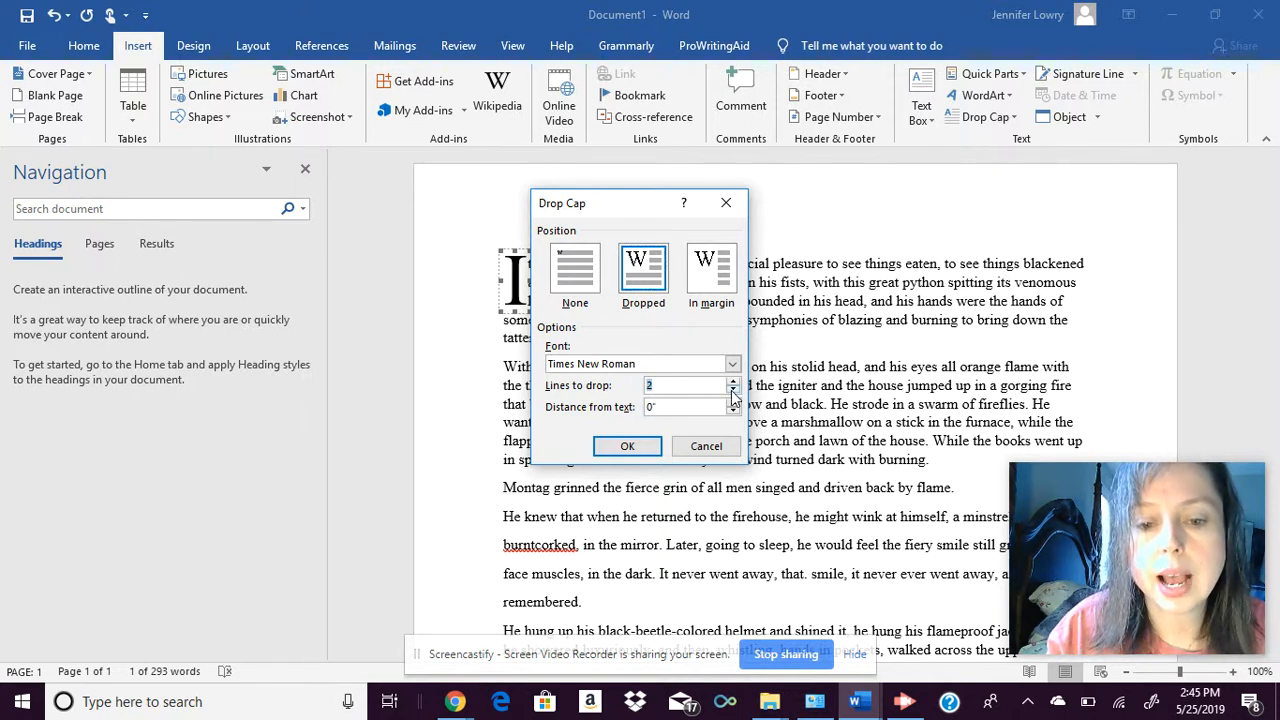
left_click(645, 446)
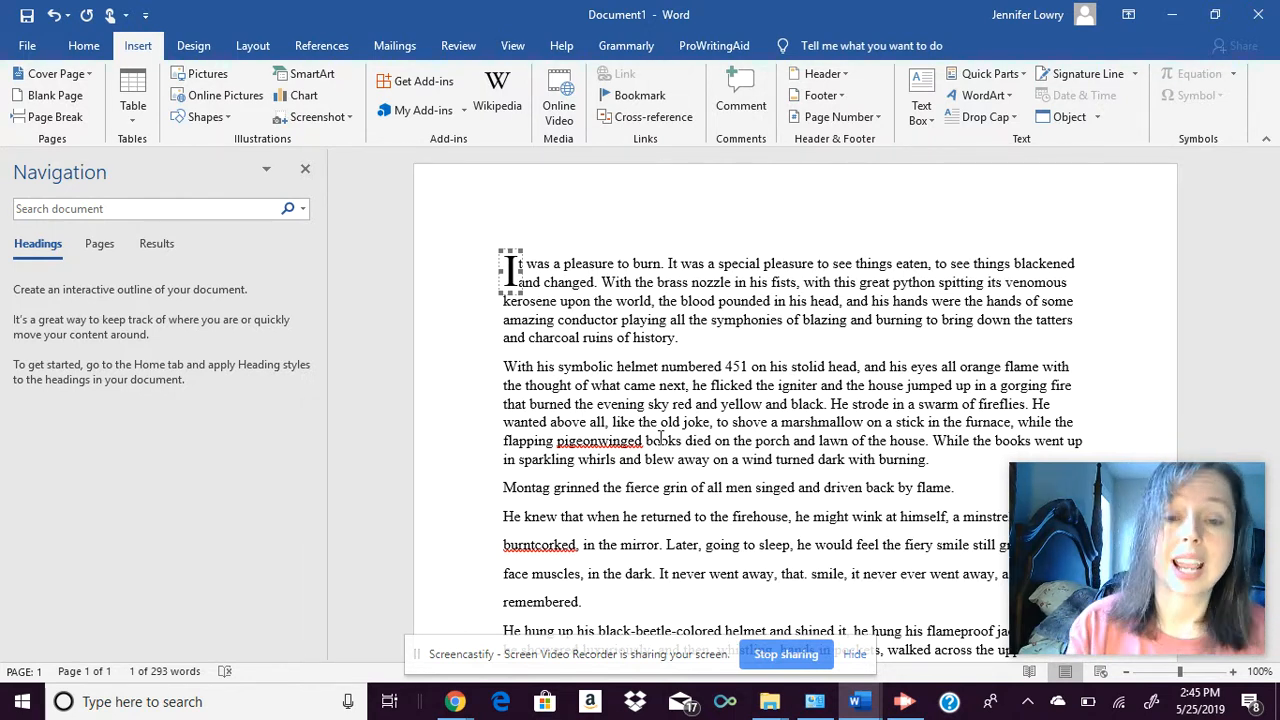
Change the number of lines the drop cap spans to 4.
left_click(987, 118)
left_click(990, 264)
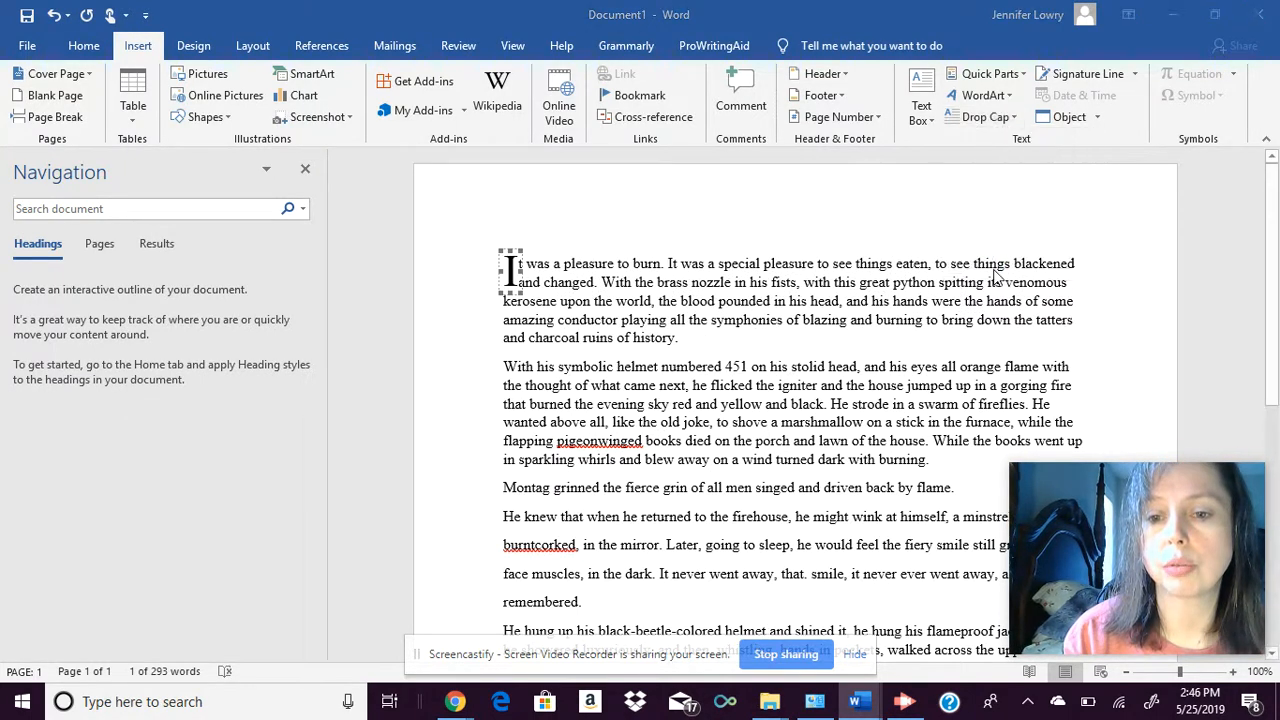
left_click(733, 381)
left_click(733, 381)
left_click(625, 447)
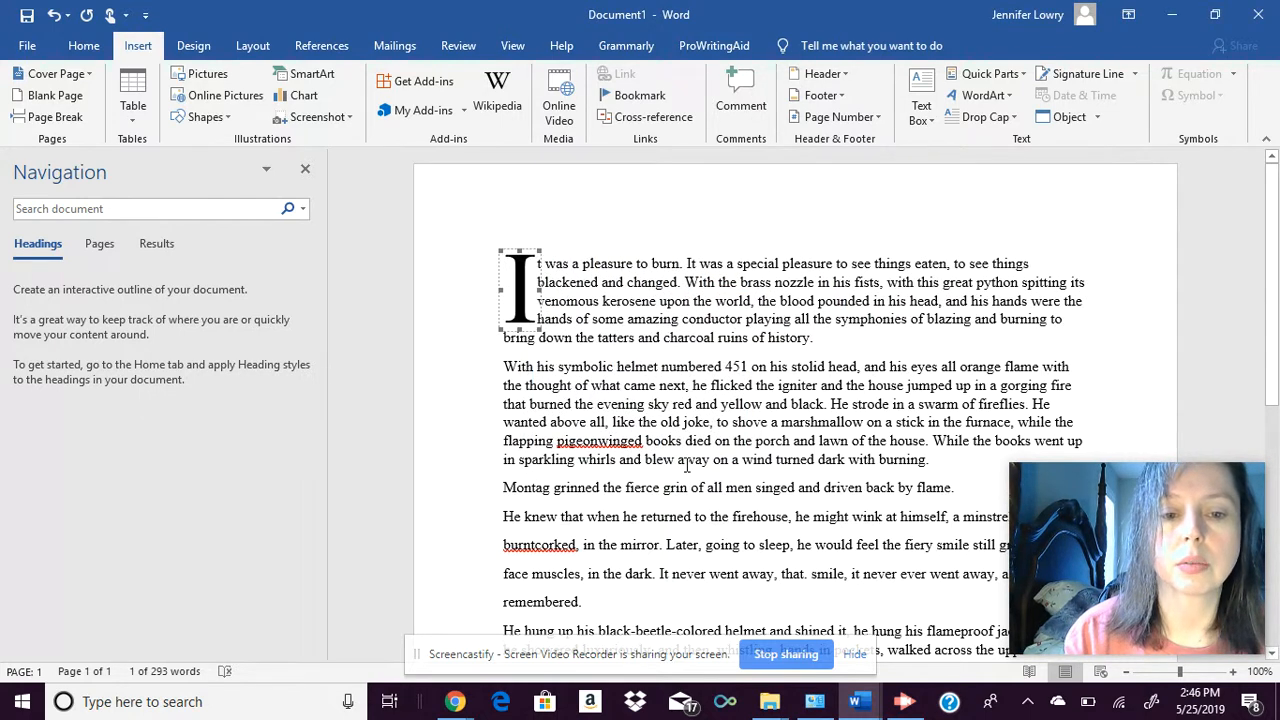
Set the drop cap's lines to drop to 3 in the drop cap options.
left_click(928, 118)
left_click(1000, 119)
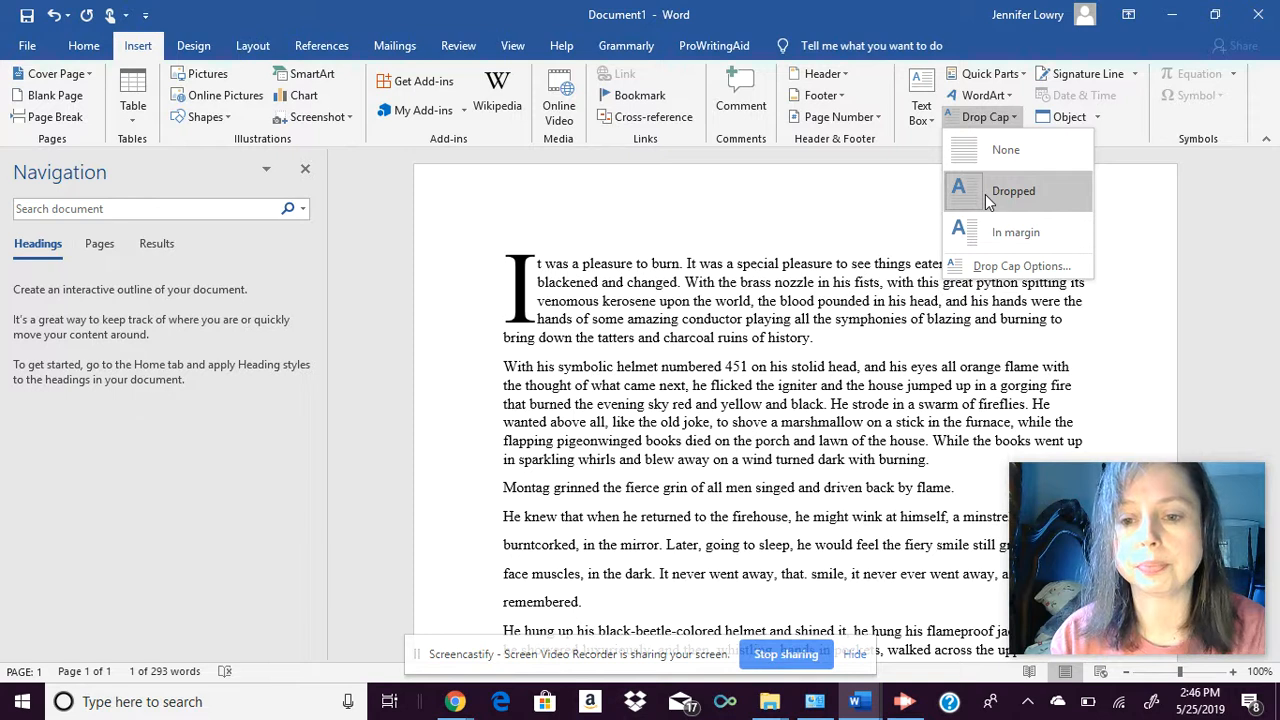
left_click(986, 265)
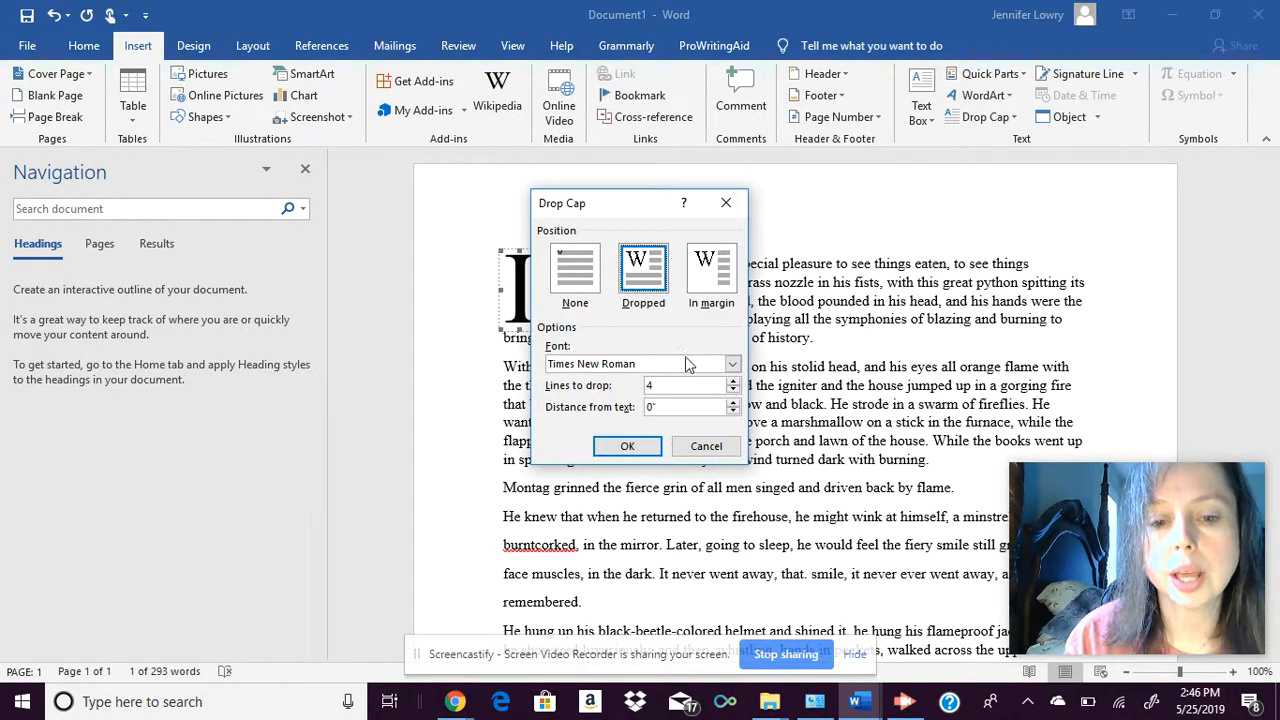
left_click(733, 391)
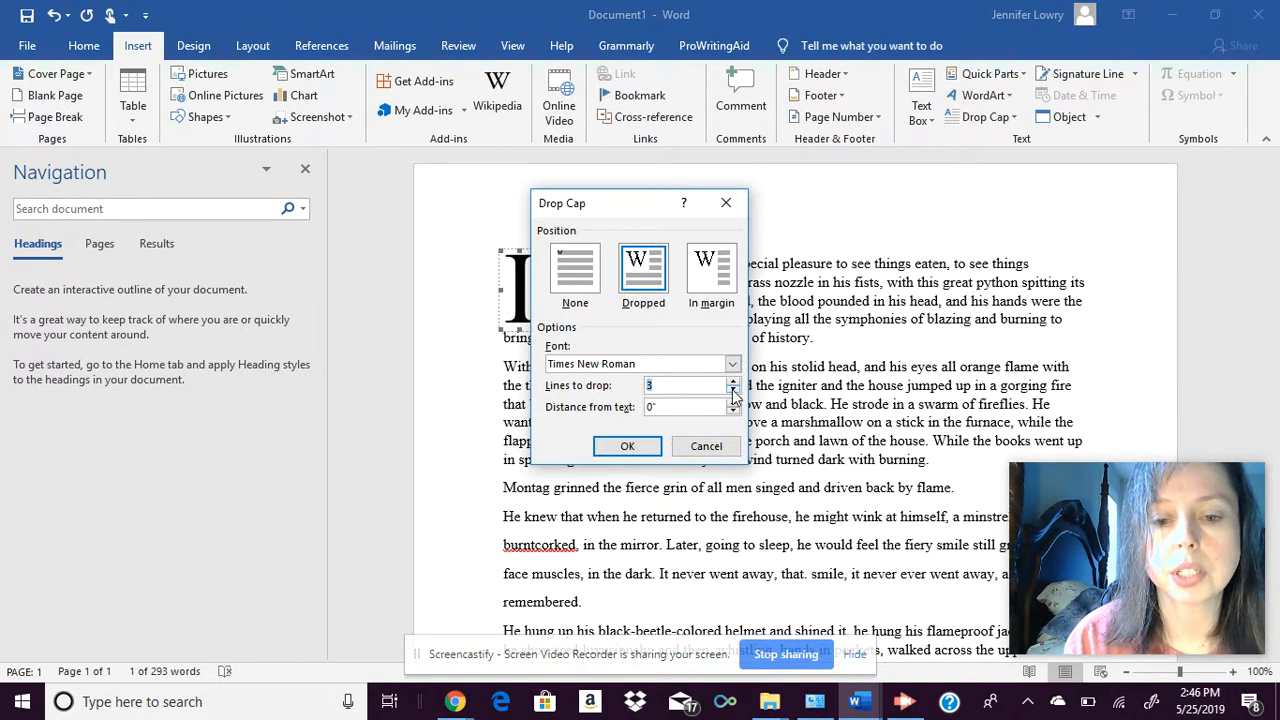
left_click(626, 445)
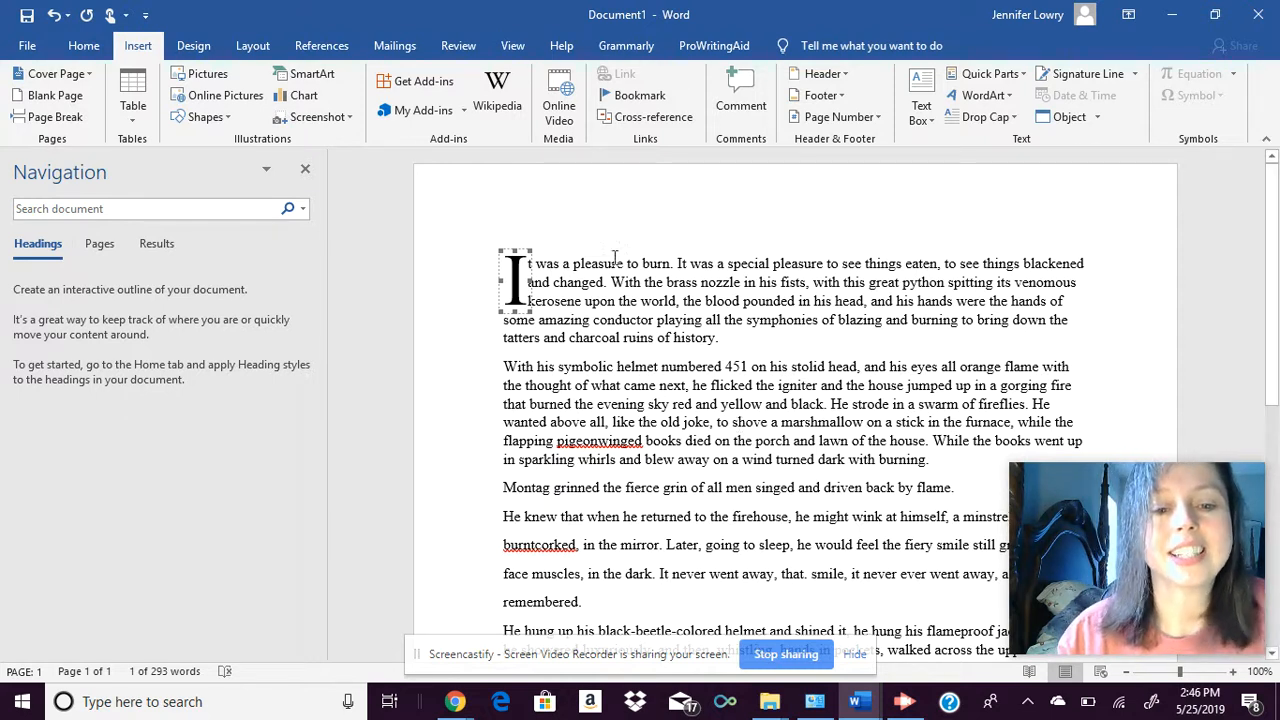
Format the opening paragraph with 0 pt spacing after and Multiple line spacing at 1.25.
left_click(748, 282)
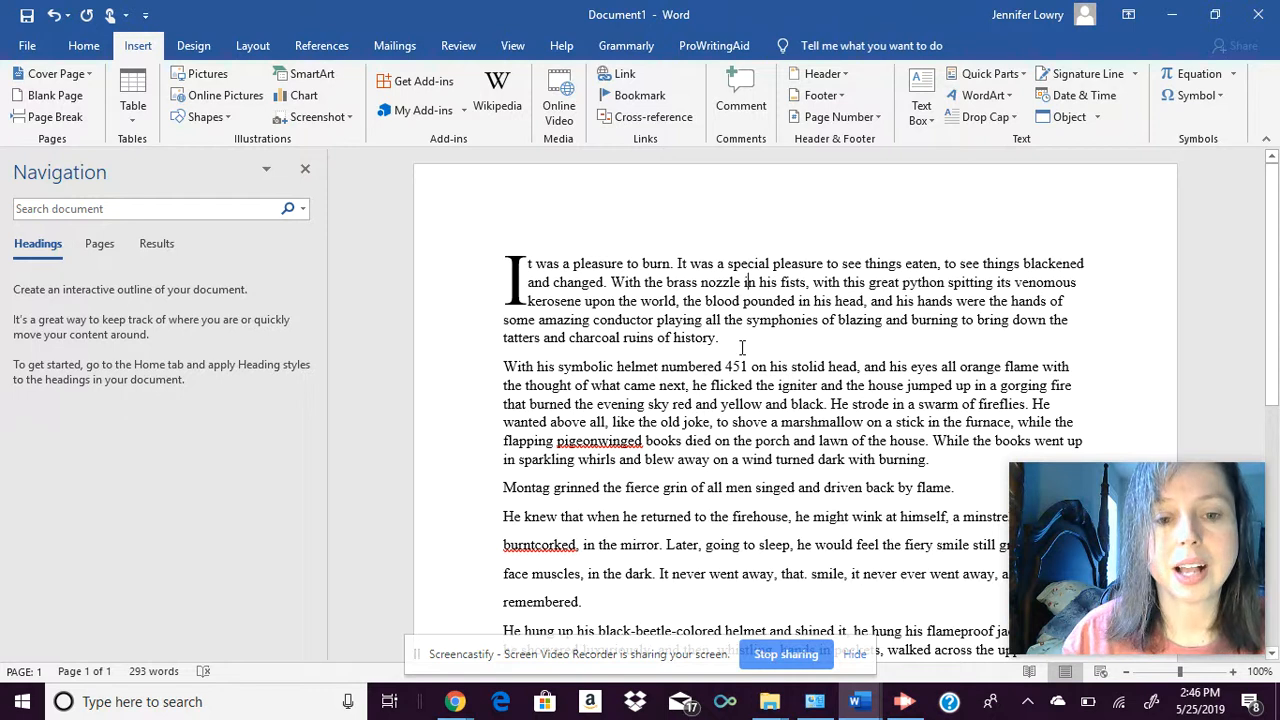
triple_click(713, 340)
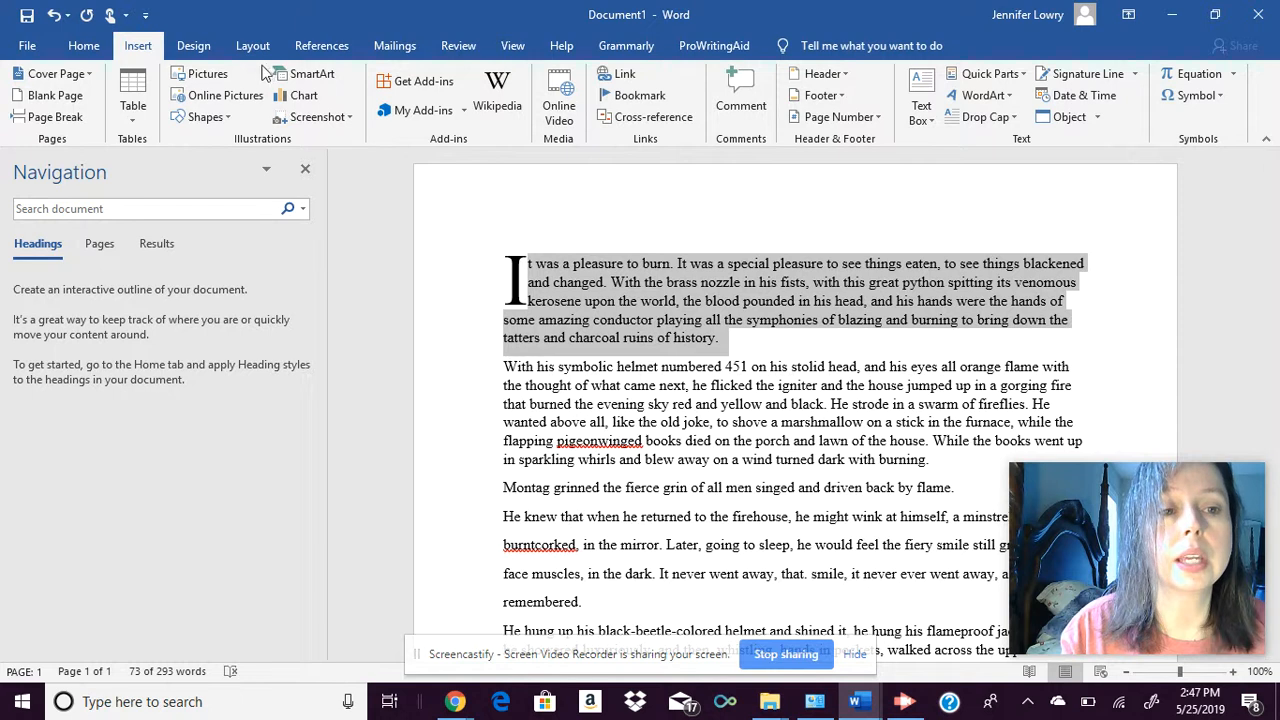
left_click(180, 48)
left_click(139, 47)
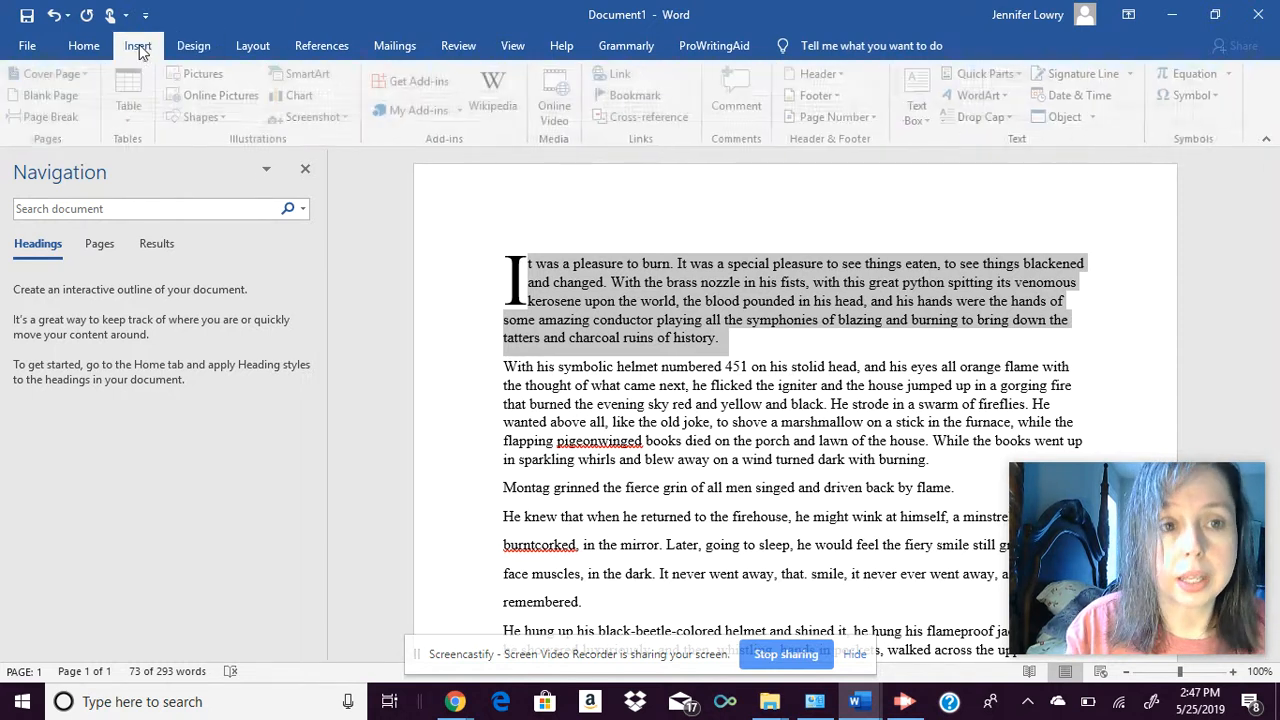
left_click(85, 48)
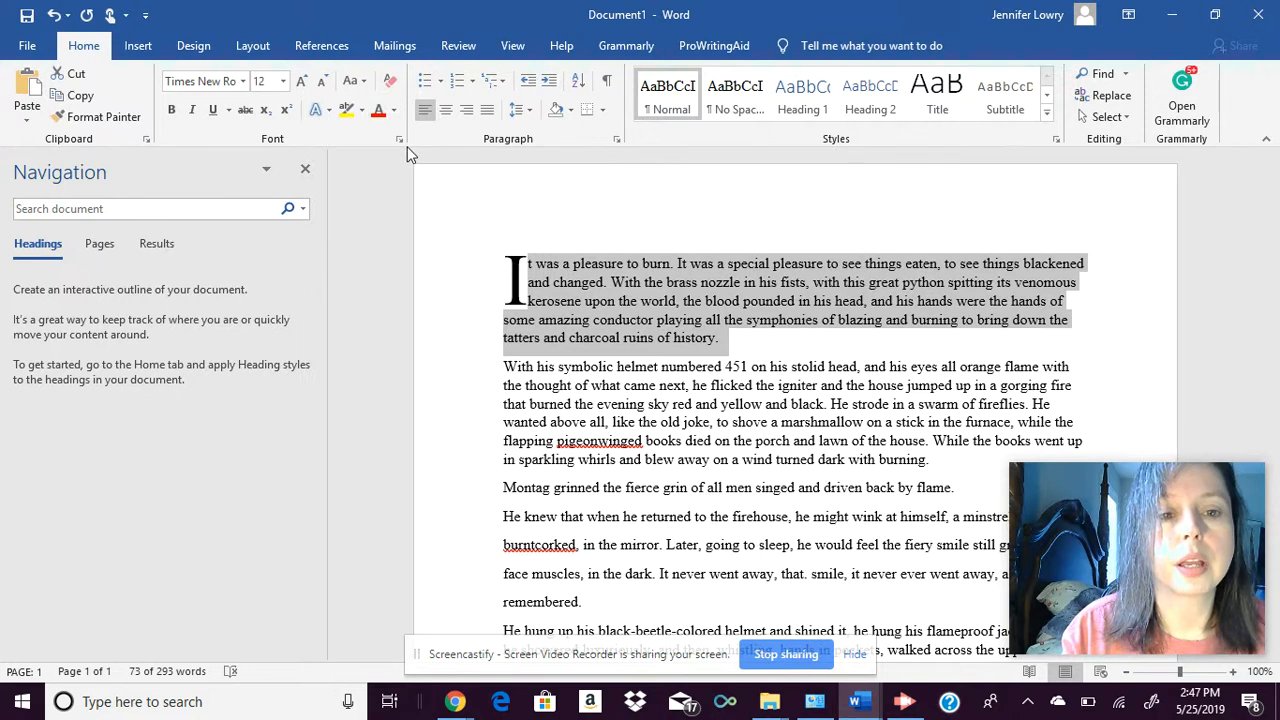
left_click(616, 139)
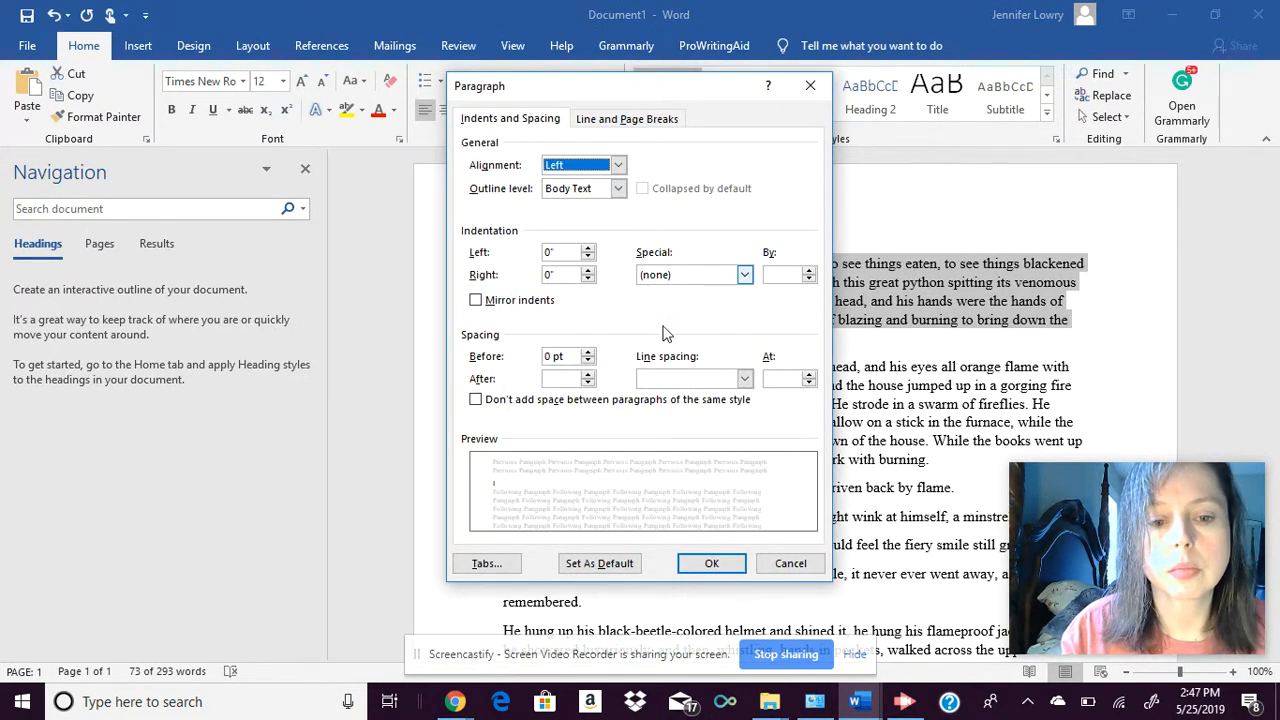
left_click(589, 382)
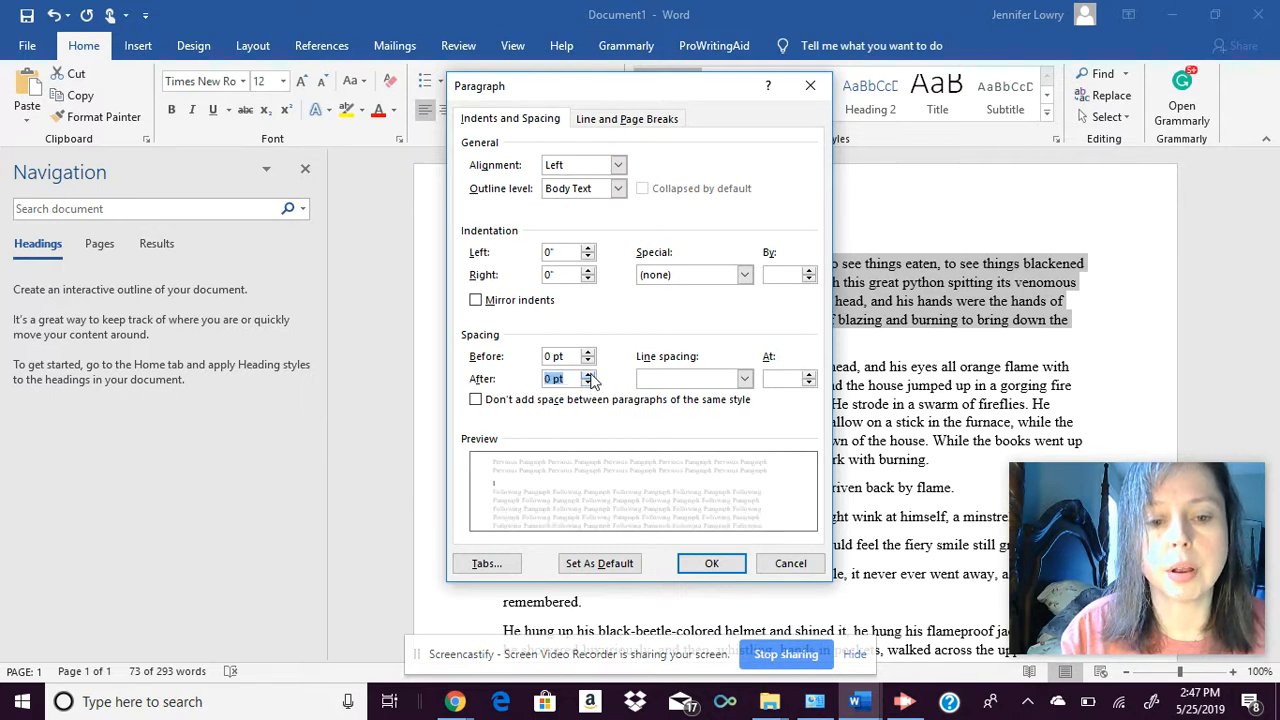
left_click(744, 378)
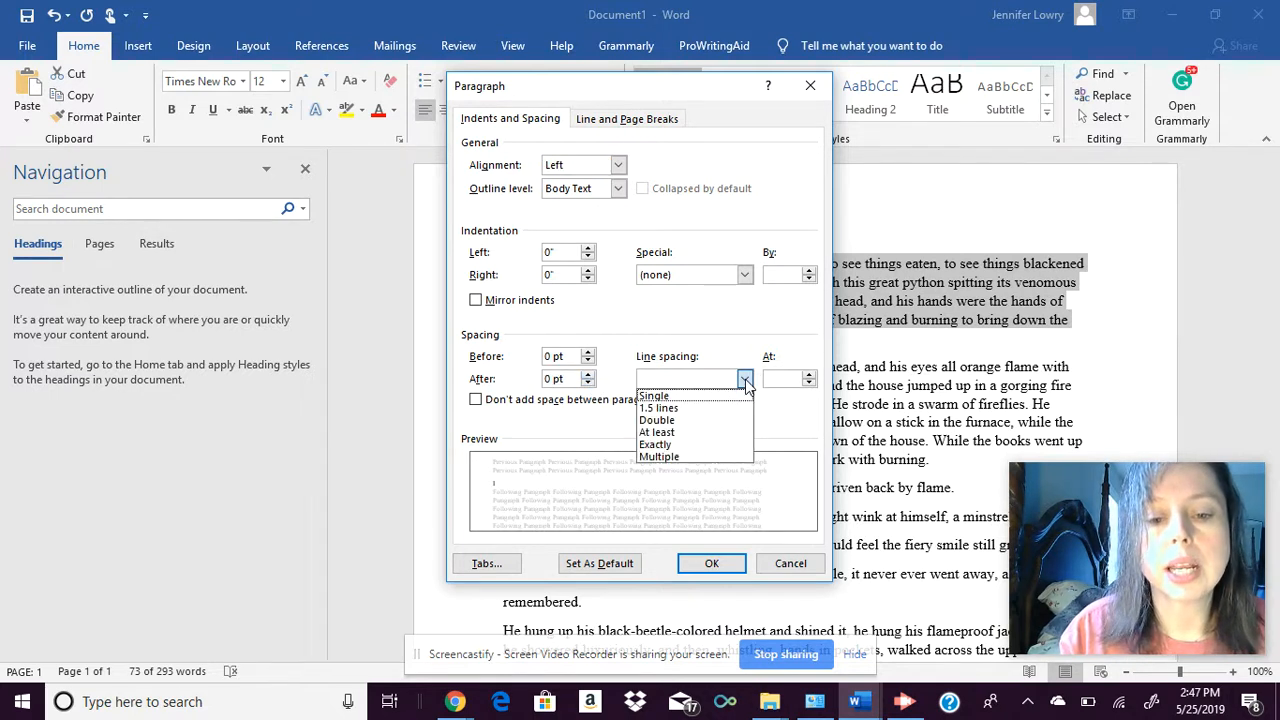
left_click(713, 463)
type("1.25")
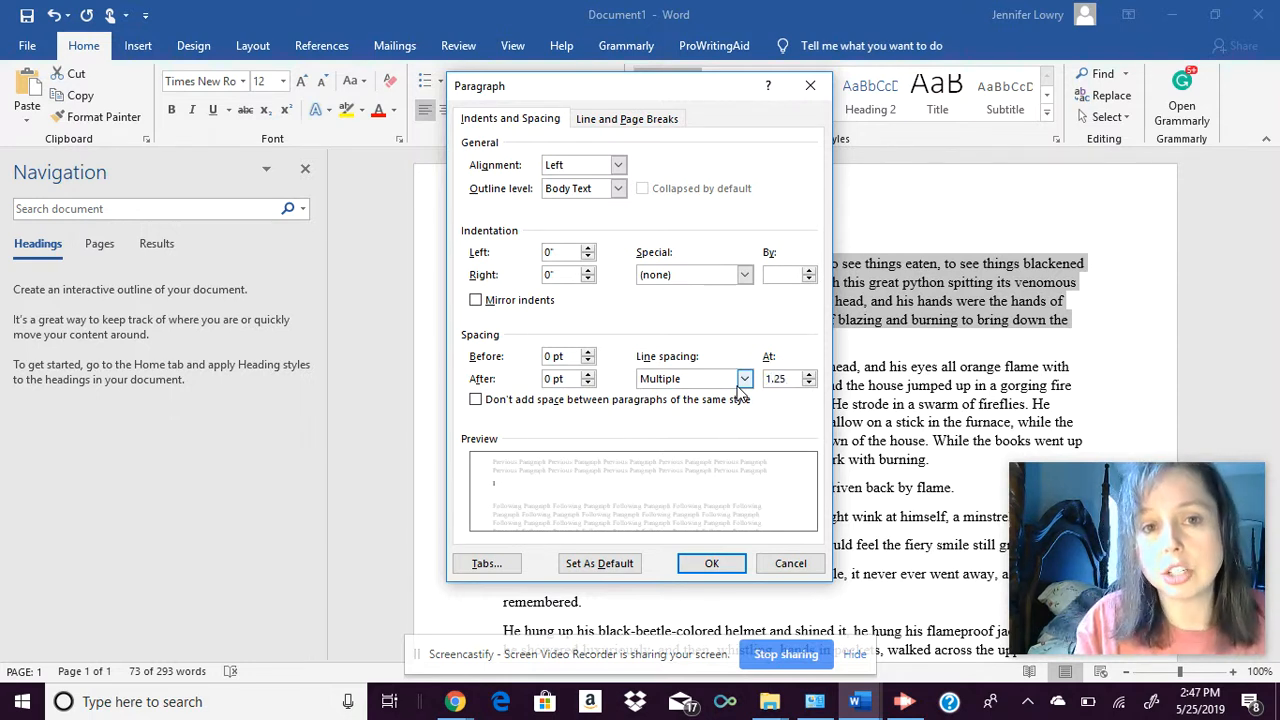
left_click(712, 564)
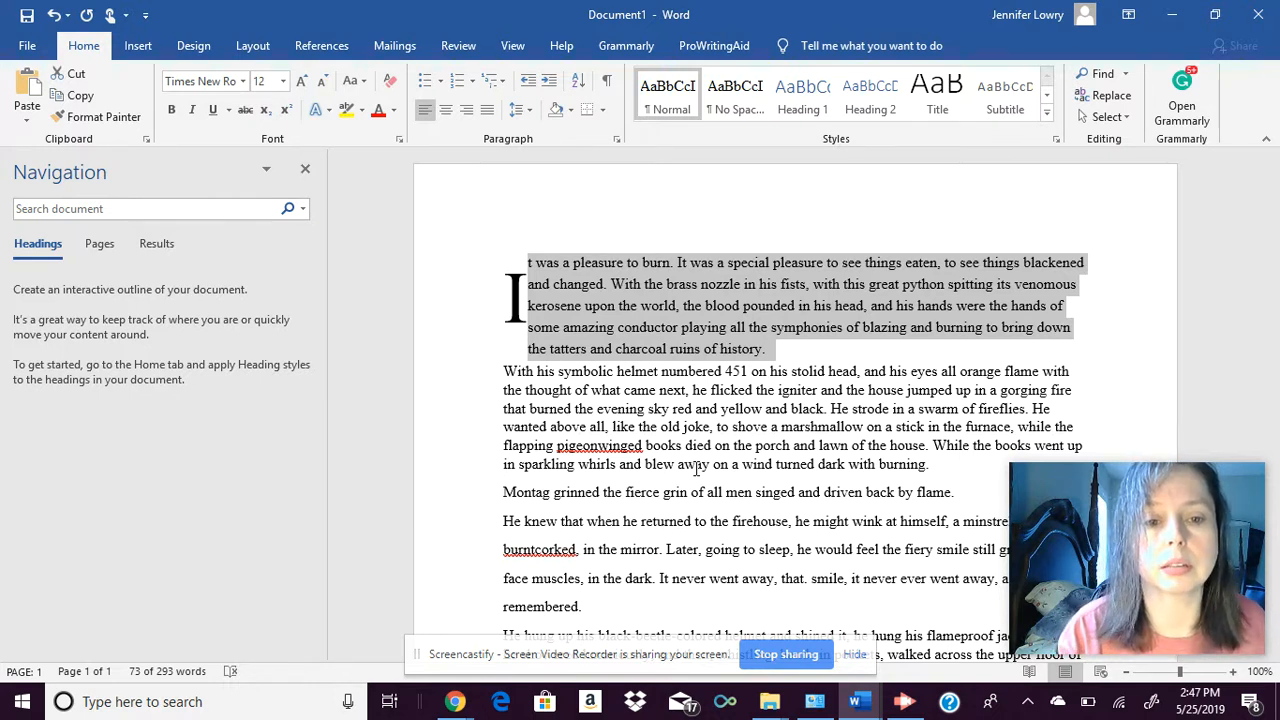
left_click_drag(659, 390, 752, 445)
left_click(700, 349)
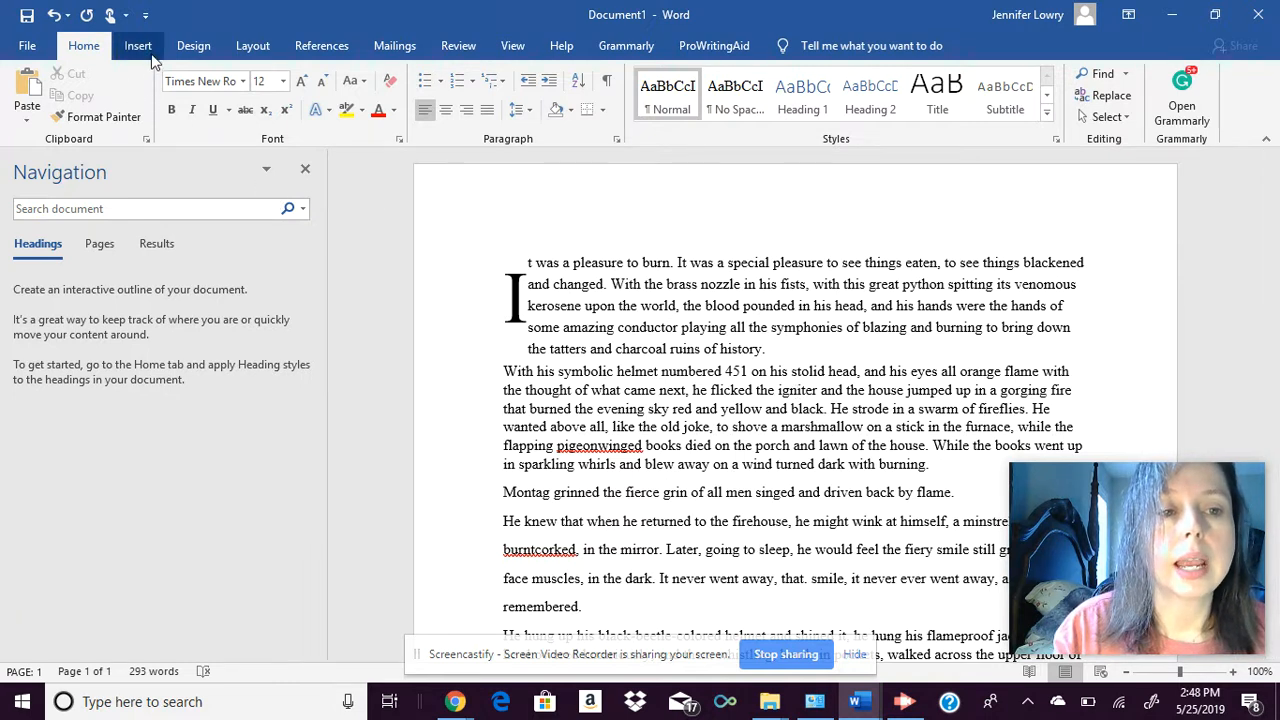
left_click(616, 139)
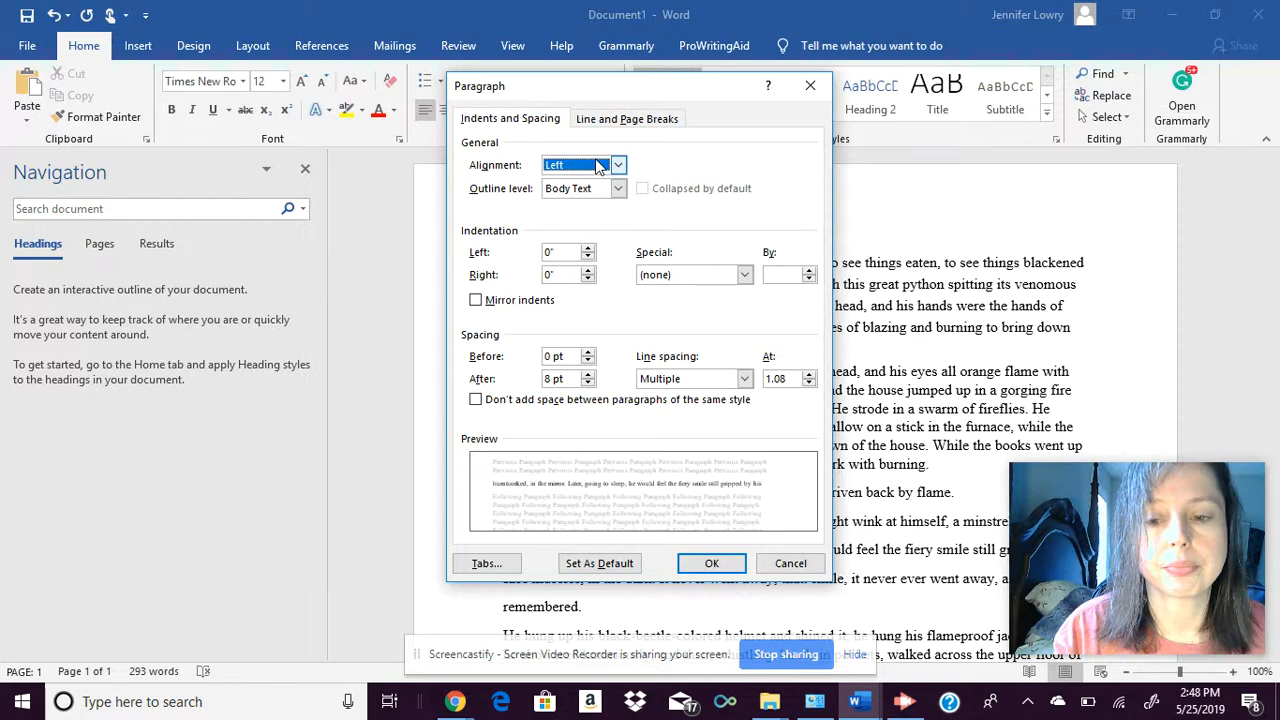
left_click(1043, 306)
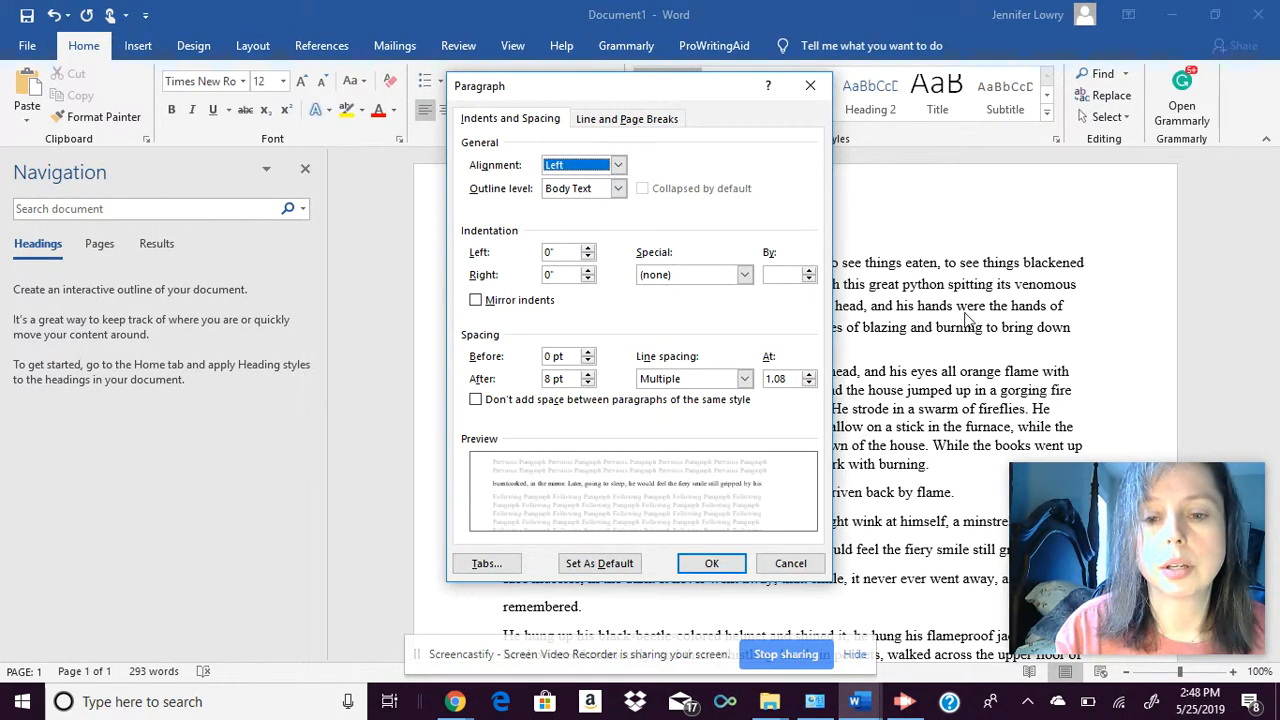
left_click(790, 563)
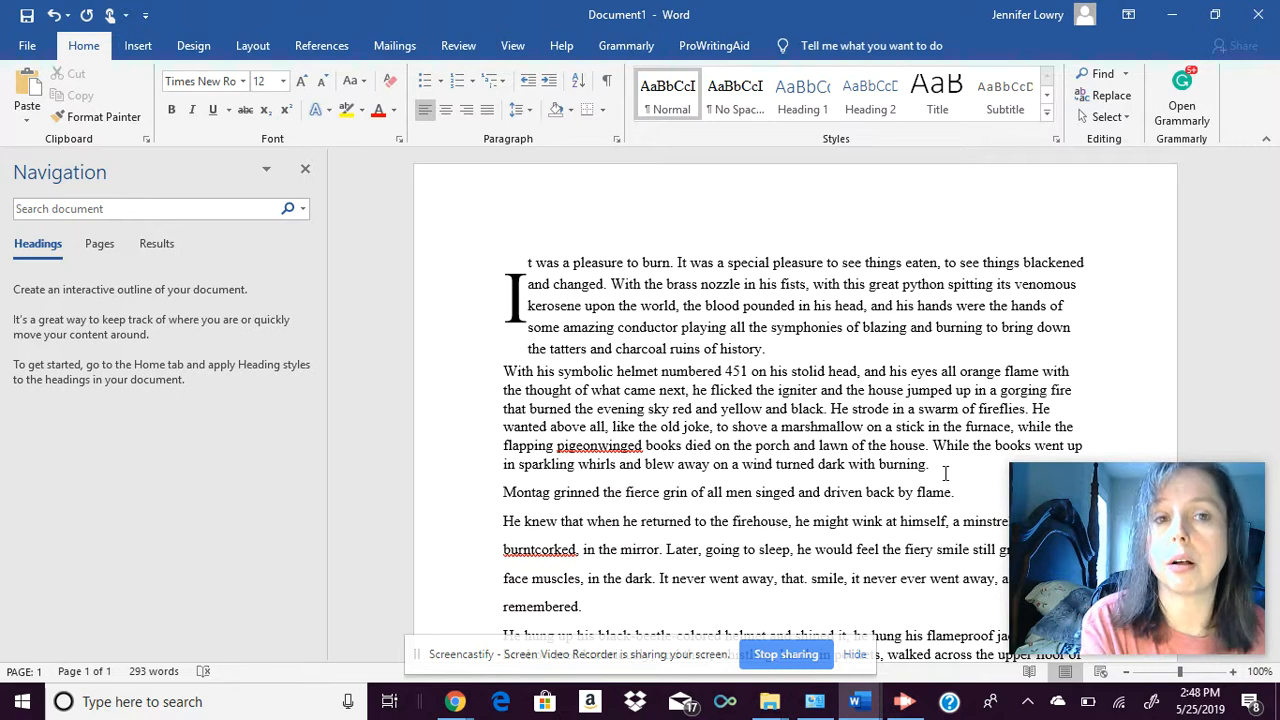
Justify the first two paragraphs of the page.
mouse_move(945, 473)
left_mouse_down()
mouse_move(620, 327)
mouse_move(509, 215)
left_mouse_up()
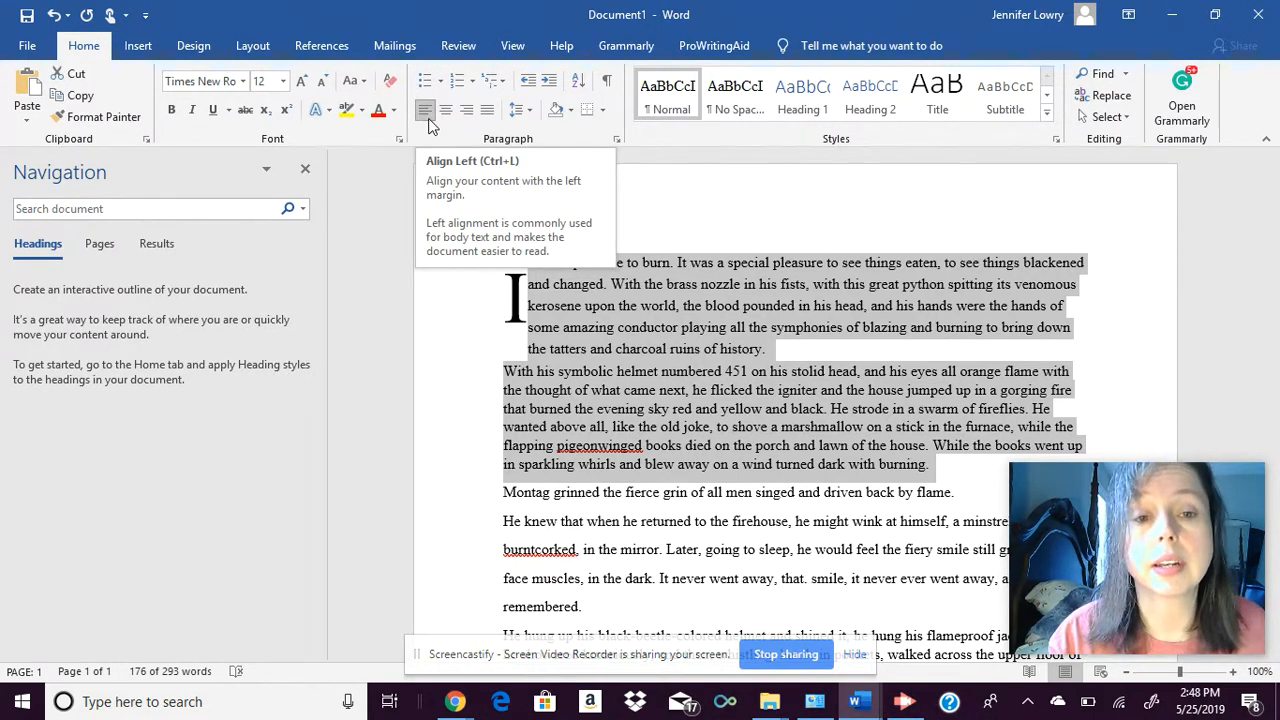
left_click(488, 112)
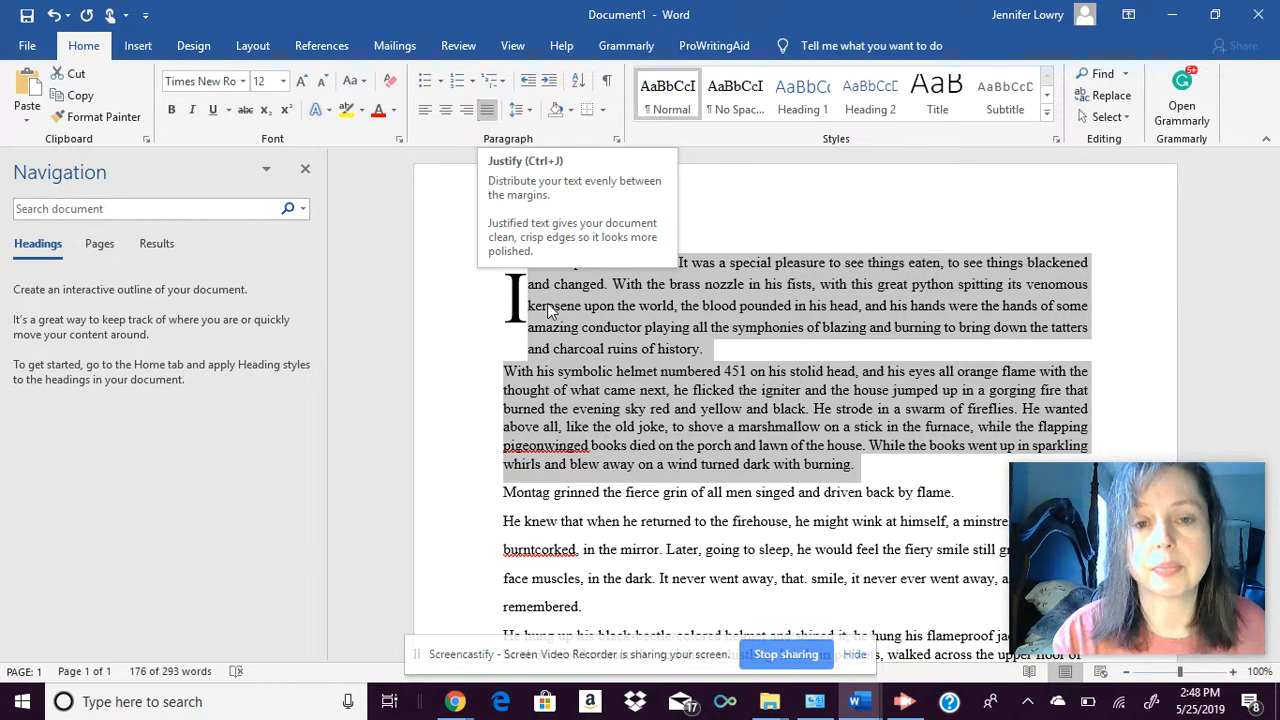
left_click(750, 470)
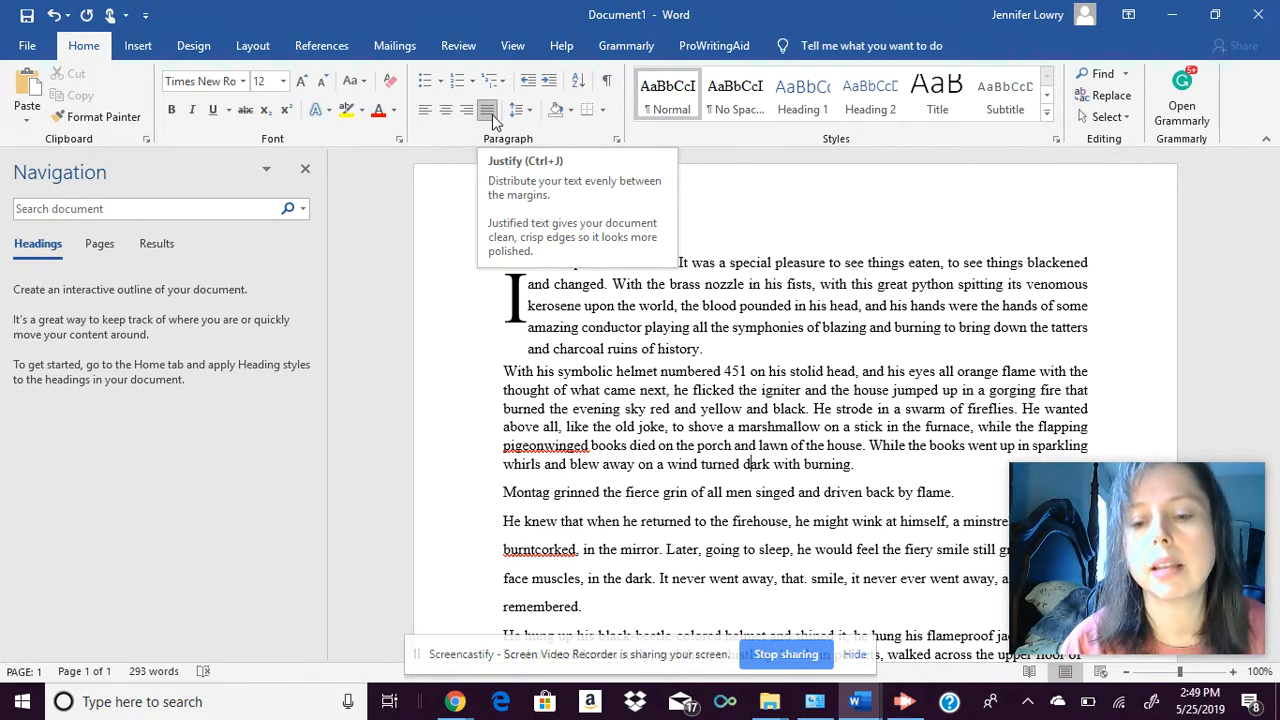
View the page in Read Mode, compare the justified paragraphs with the left-aligned ones, and return to the editing layout.
left_click(1029, 671)
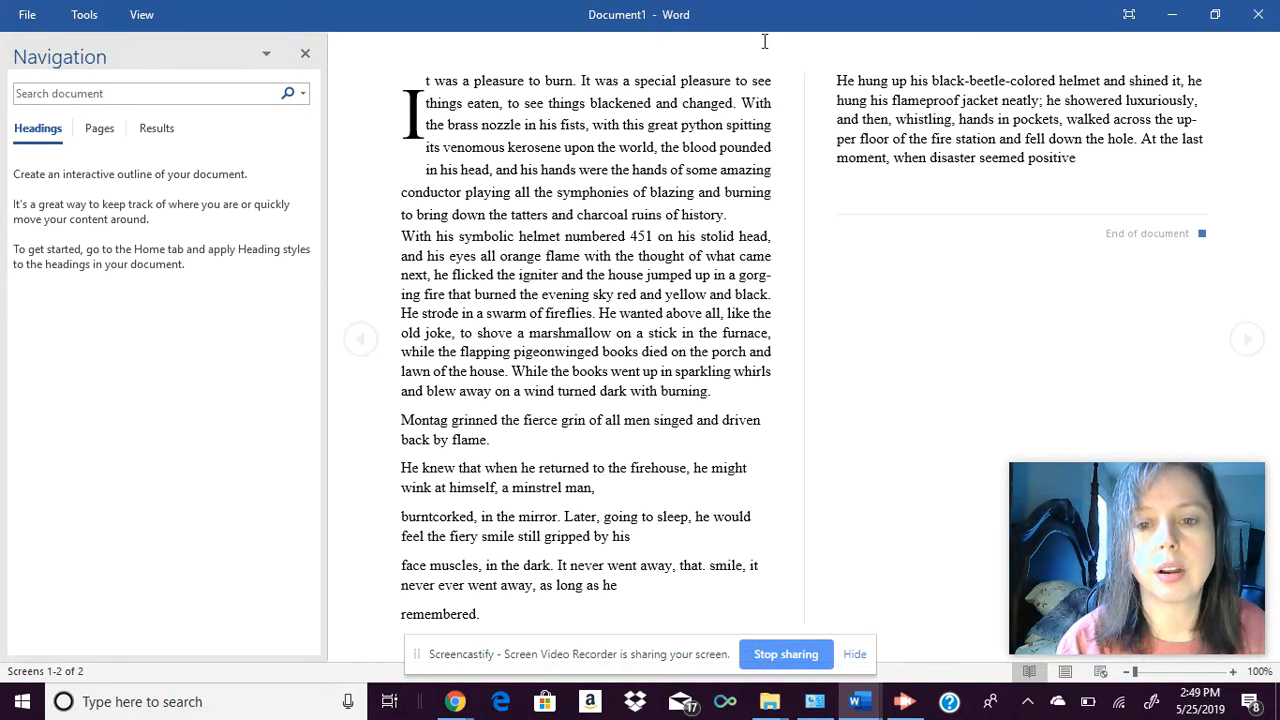
mouse_move(772, 398)
left_mouse_down()
mouse_move(770, 292)
mouse_move(445, 125)
mouse_move(408, 82)
left_mouse_up()
left_click_drag(765, 420, 779, 575)
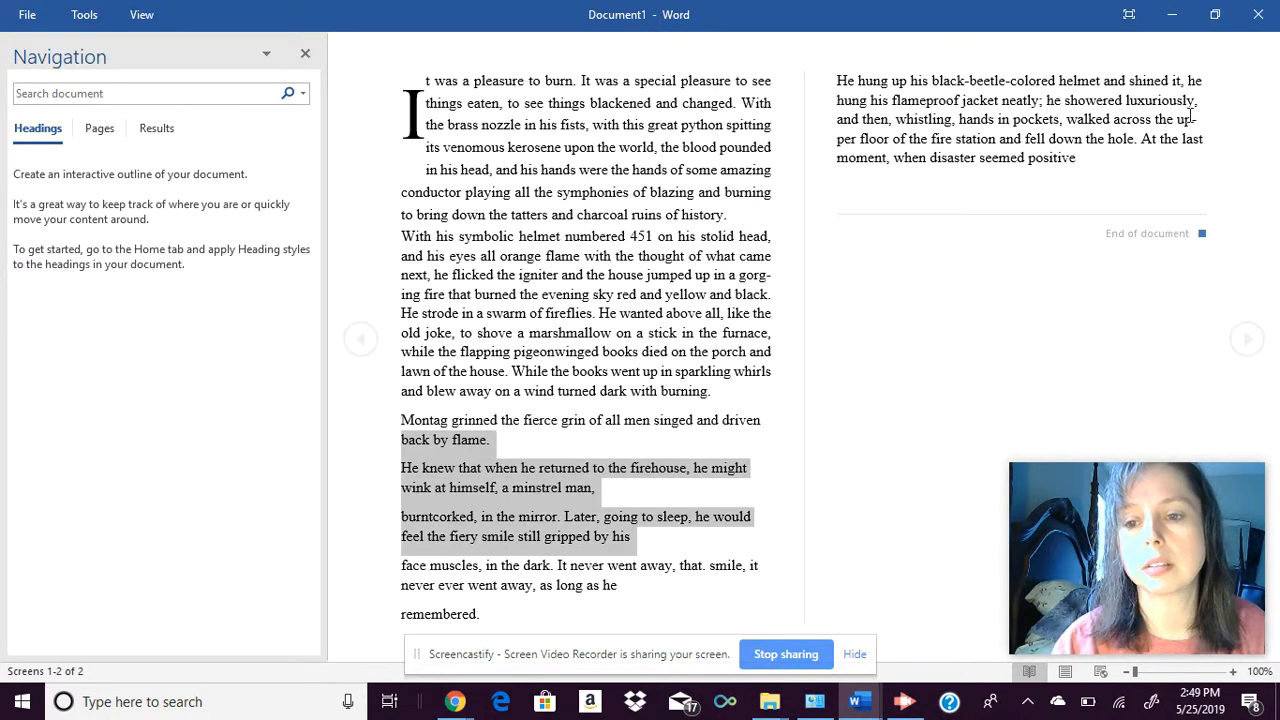
left_click(731, 468)
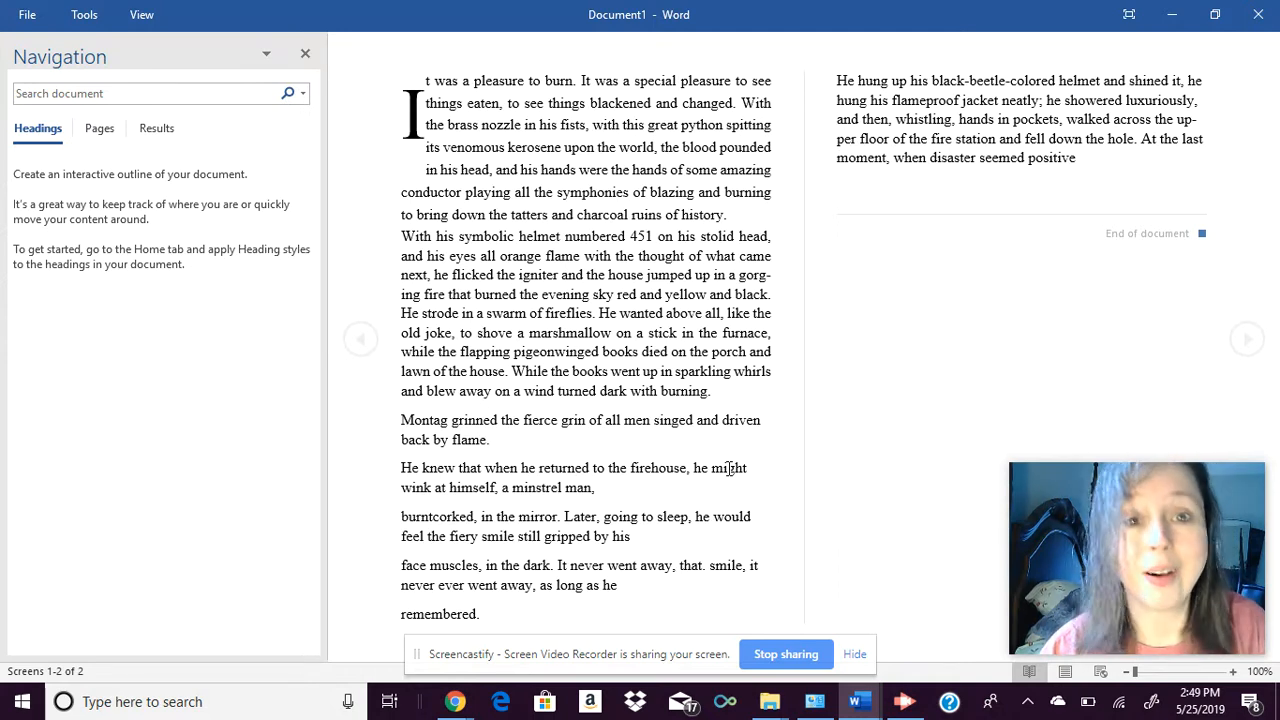
key("Escape")
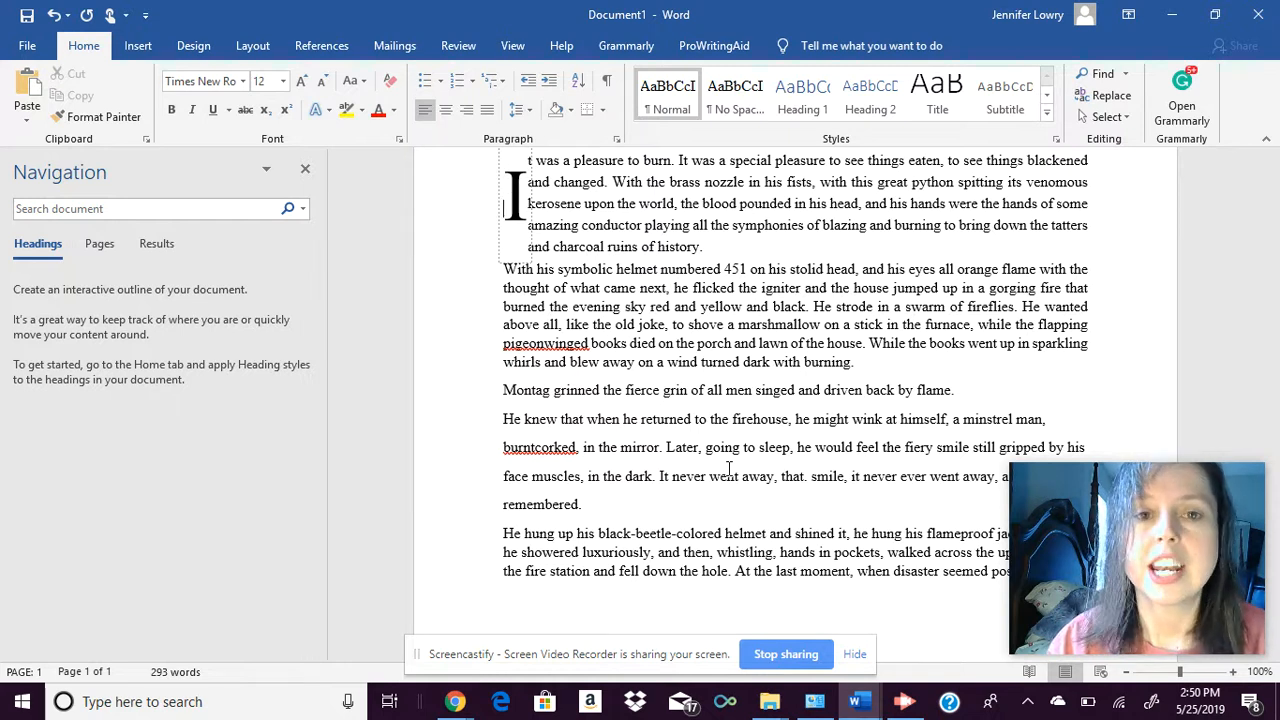
left_click(1056, 140)
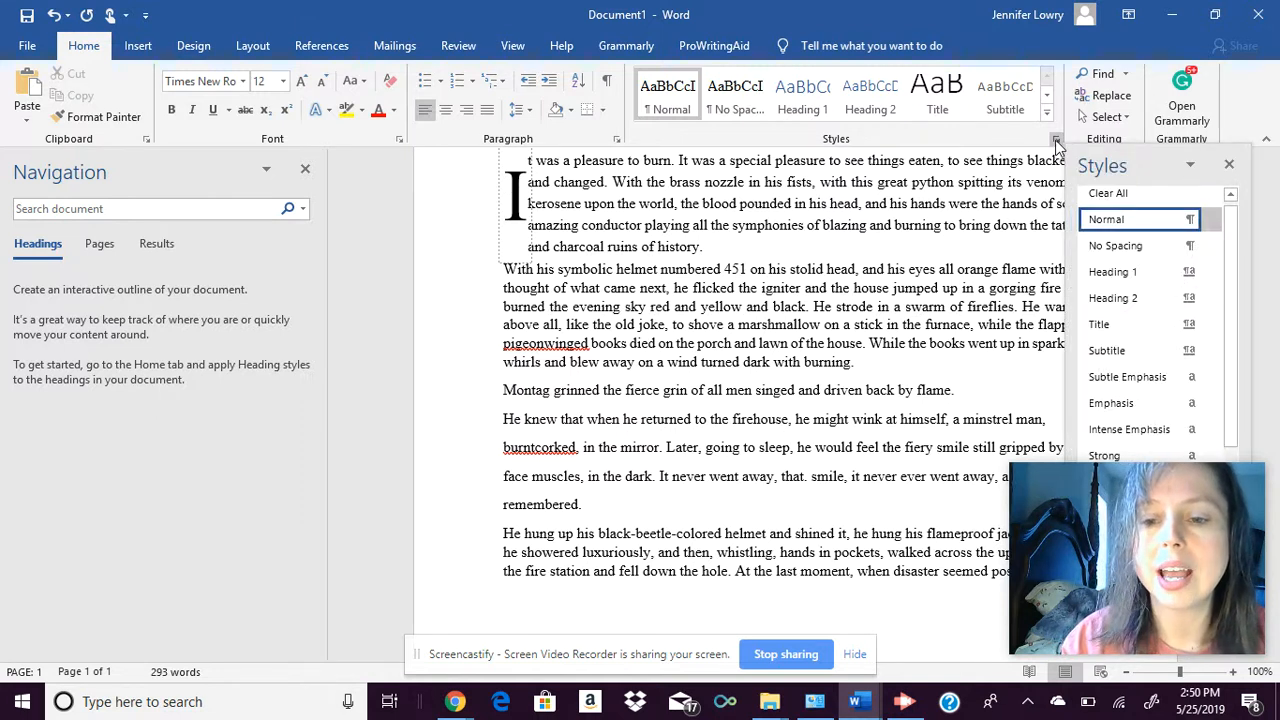
left_click(1056, 140)
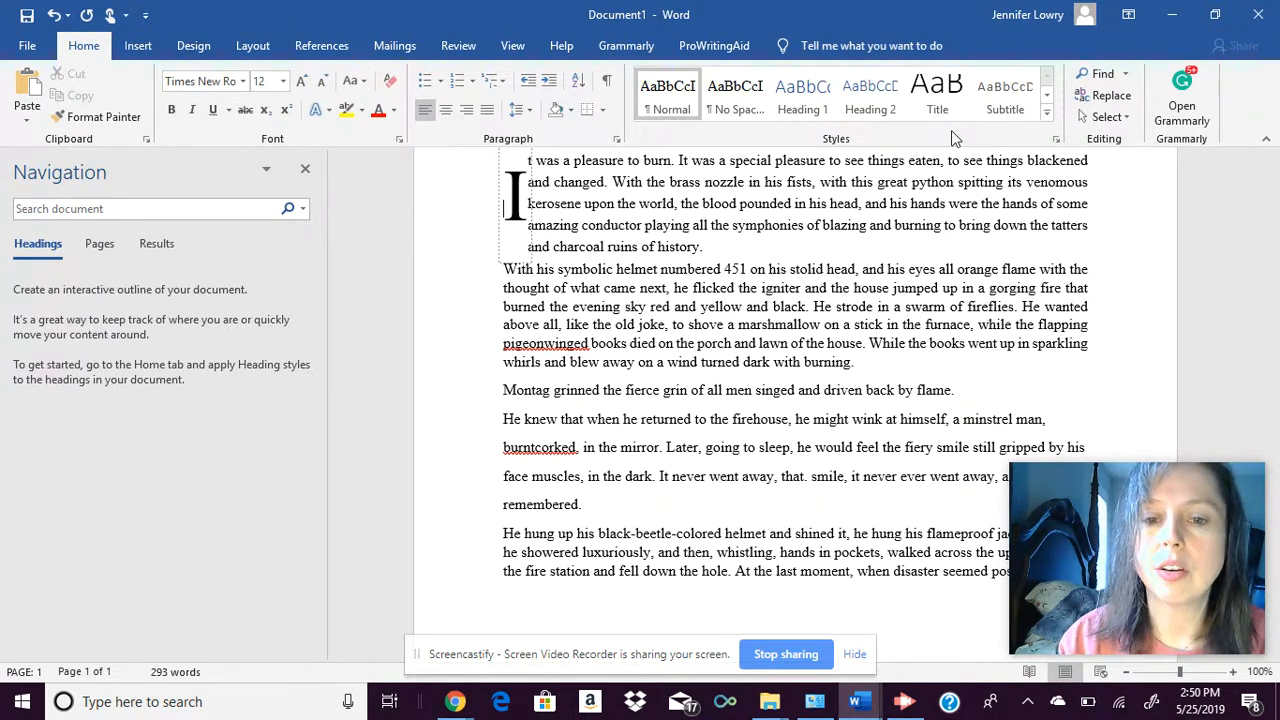
left_click(739, 183)
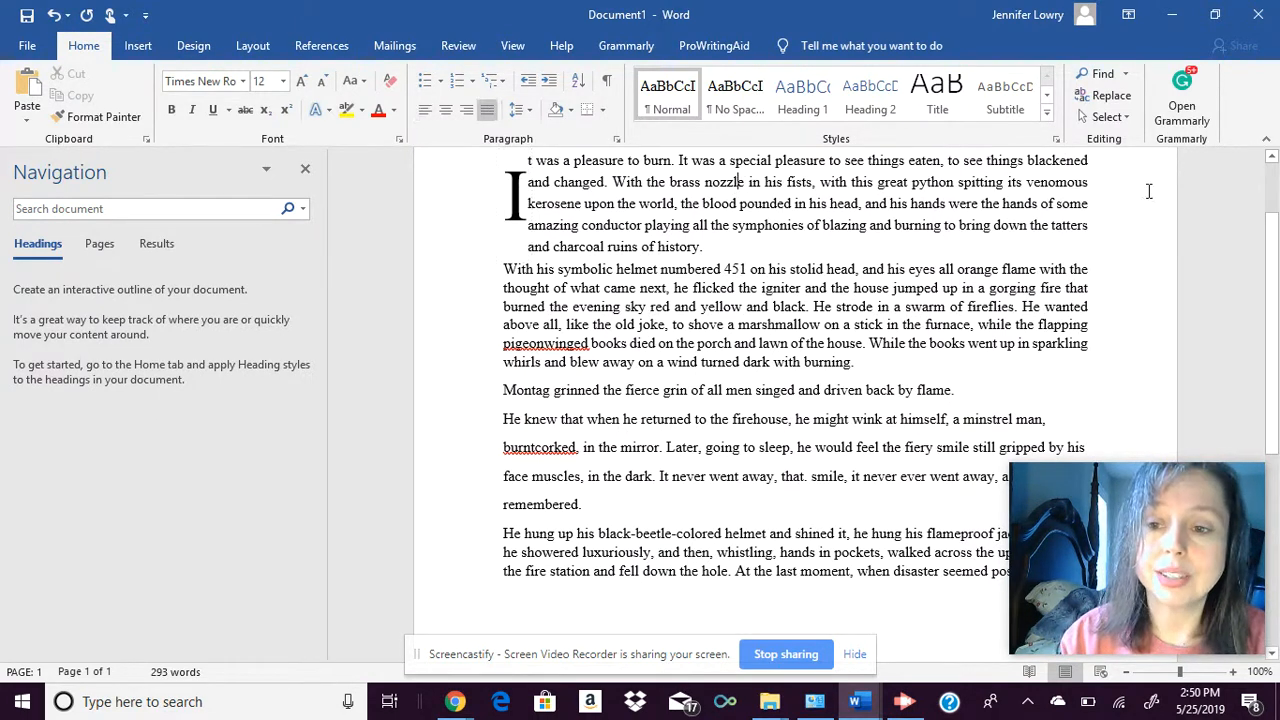
Insert several blank lines before the opening paragraph's text to make room above it.
scroll(1270, 167, "up", 2)
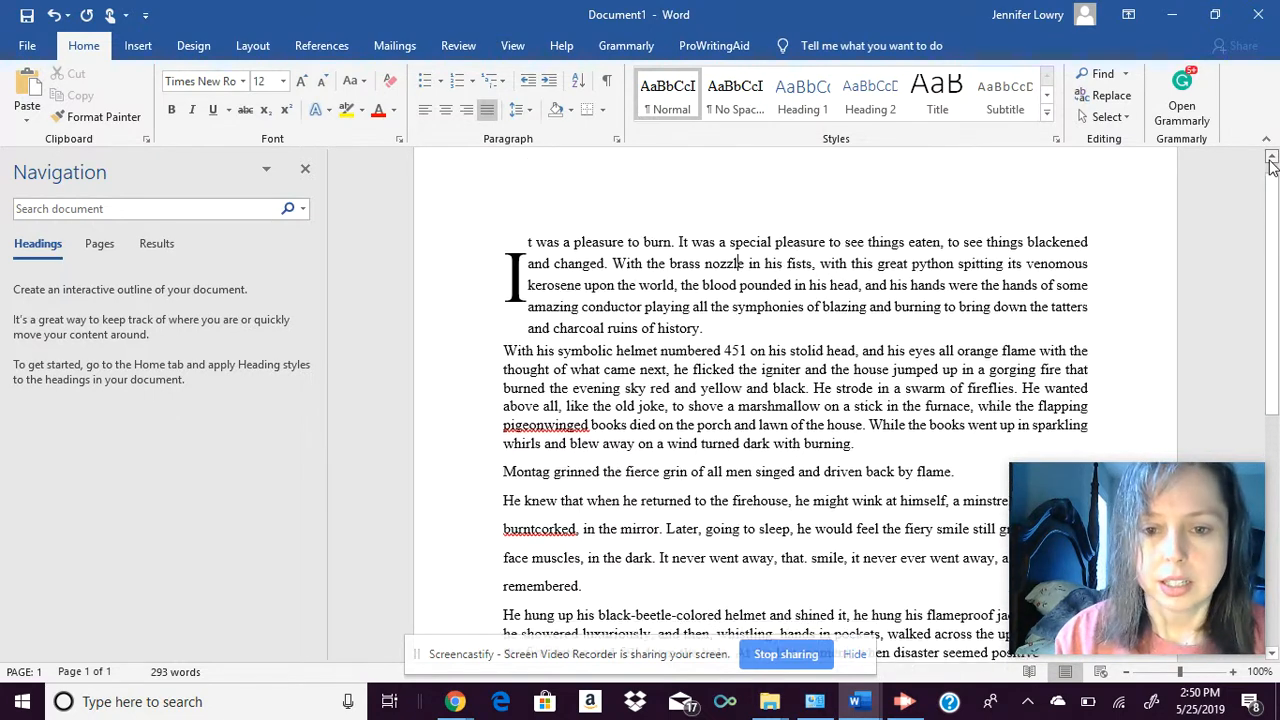
left_click(505, 220)
left_click(528, 217)
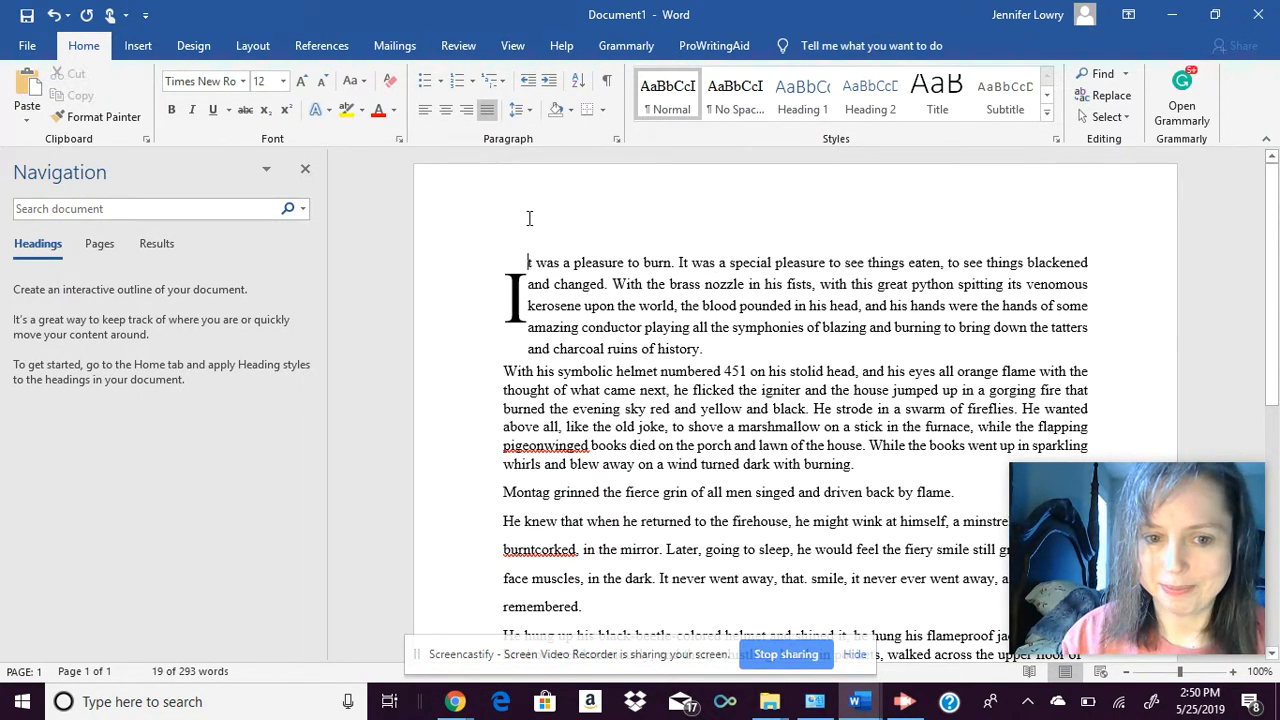
key("Return")
key("Return")
key("Return")
key("Return")
key("Return")
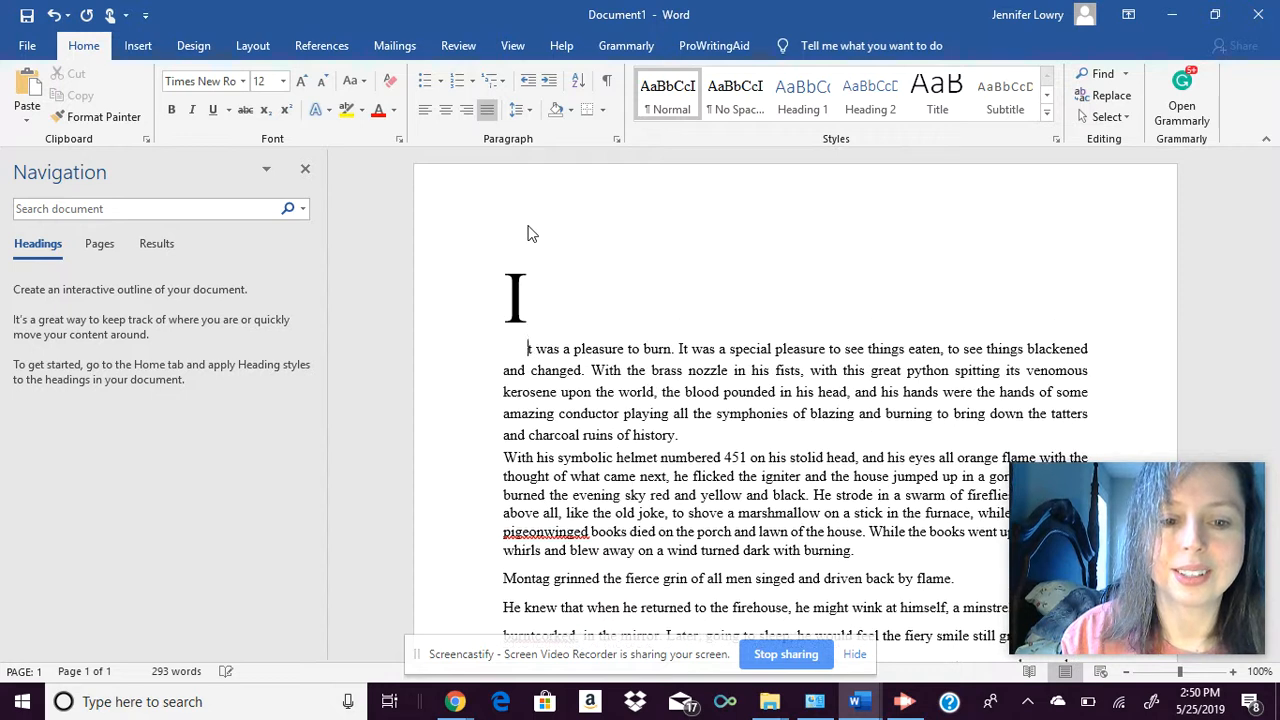
Delete the drop cap letter "I" and reset its empty frame to the Normal style.
left_click(519, 320)
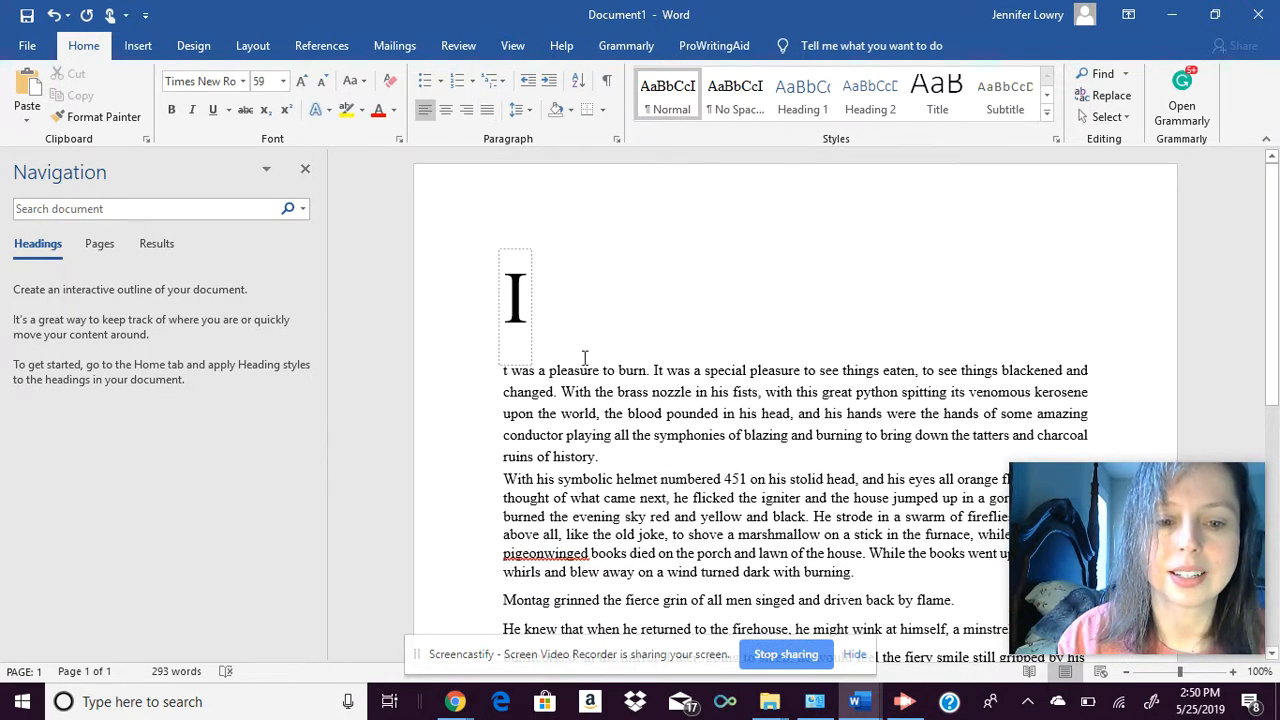
key("BackSpace")
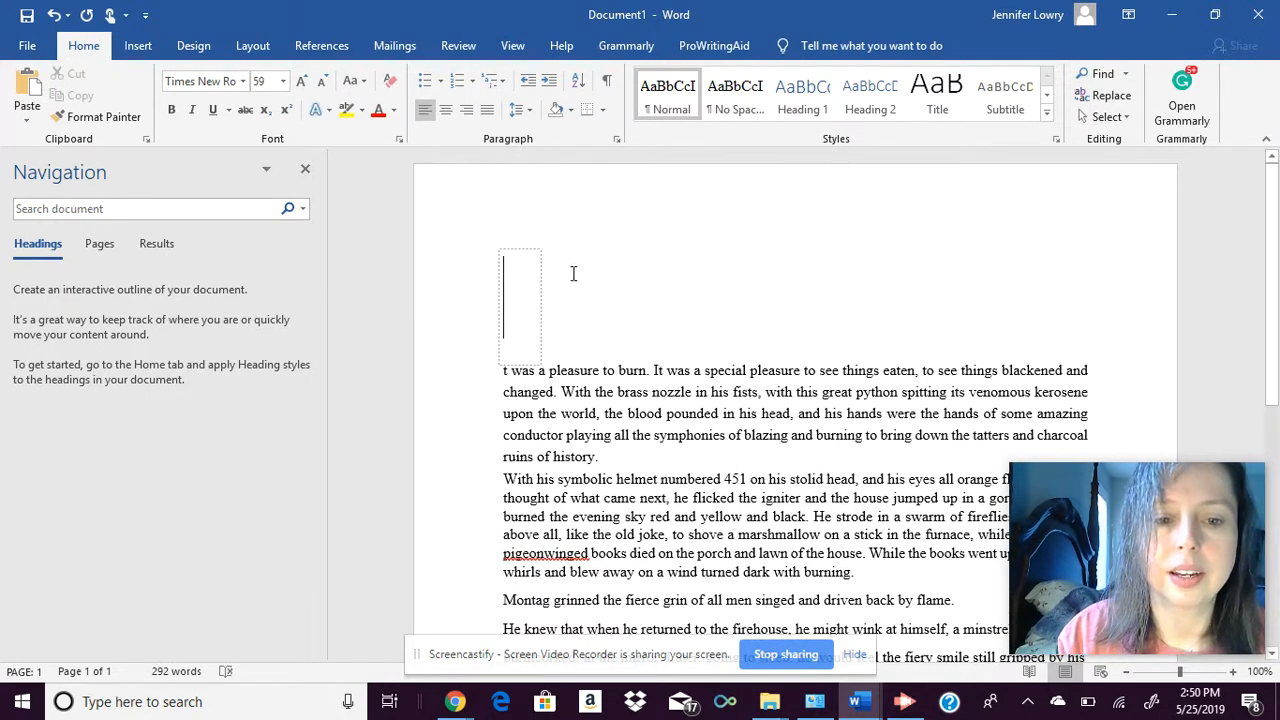
right_click(522, 257)
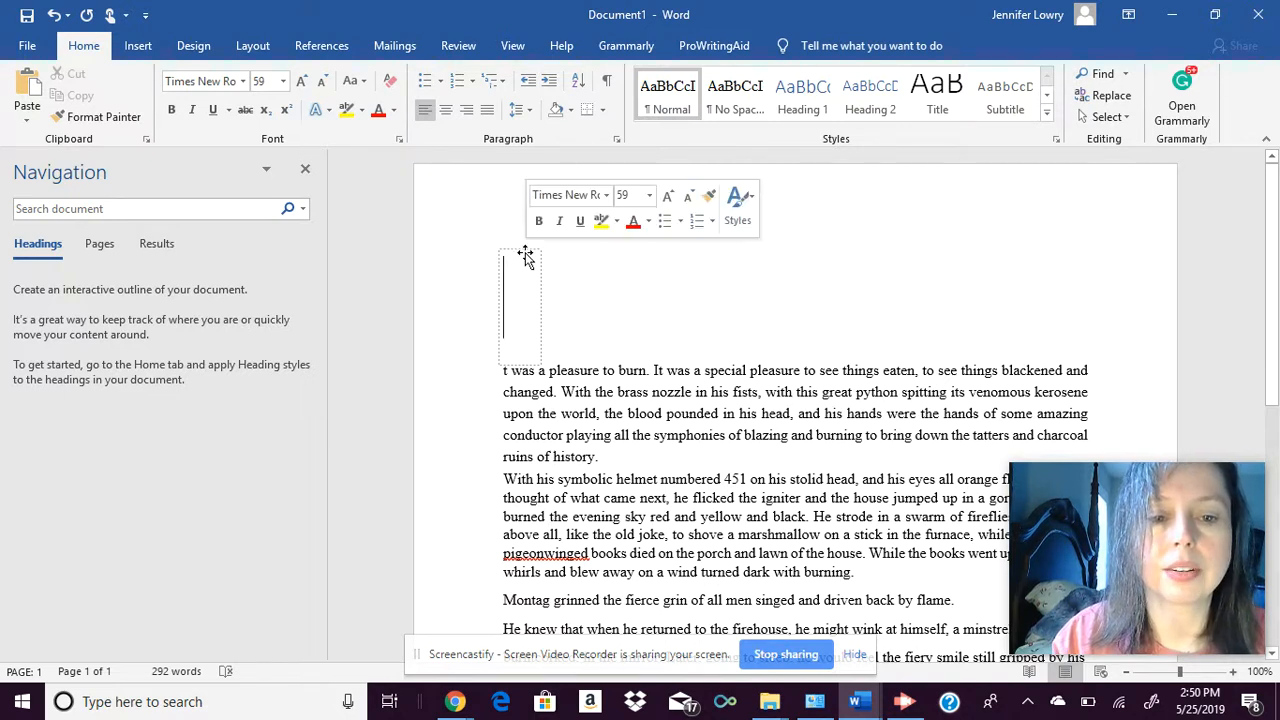
left_click(768, 210)
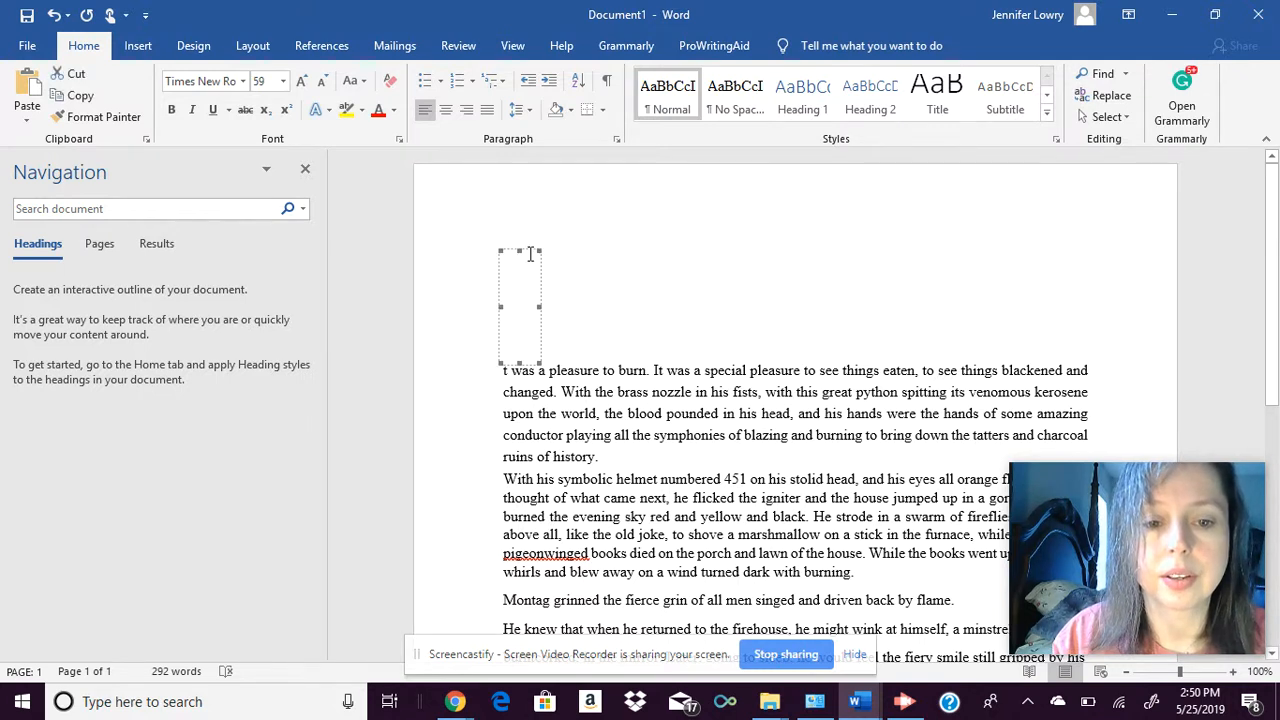
right_click(530, 259)
left_click(741, 206)
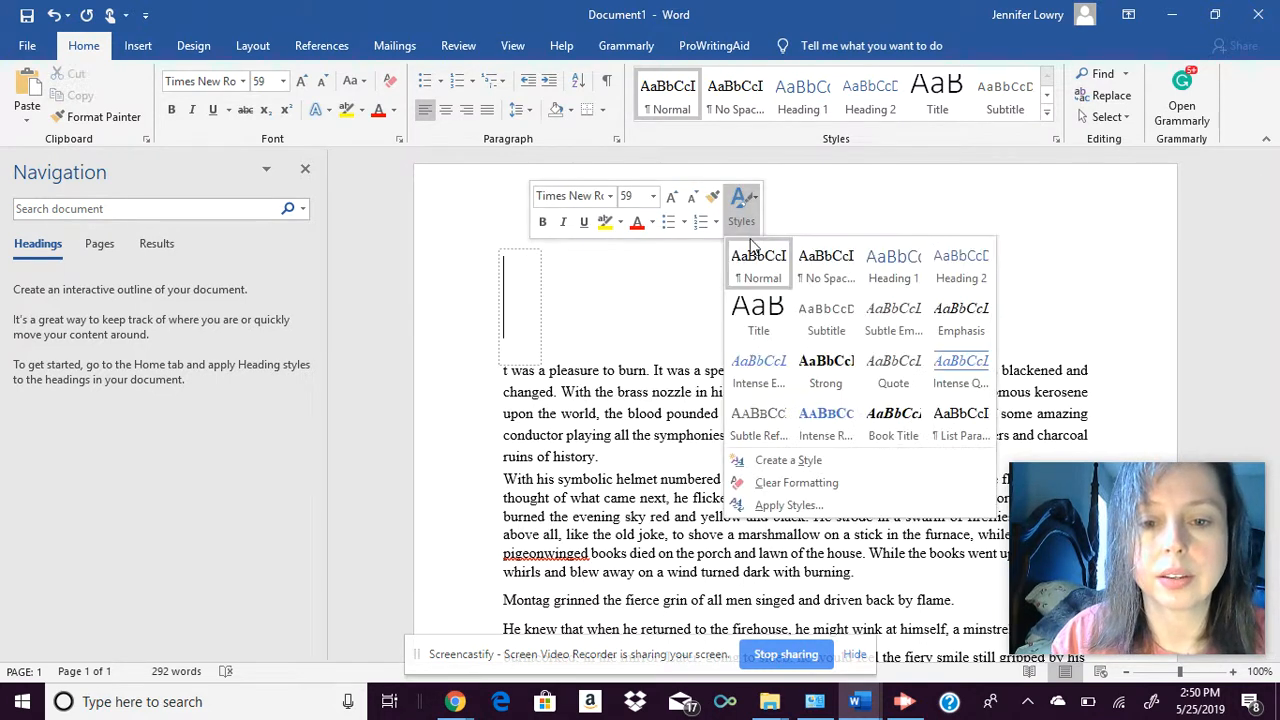
left_click(759, 262)
Enter the title "Let it Burn" on the first line of the page.
left_click(556, 289)
left_click(533, 250)
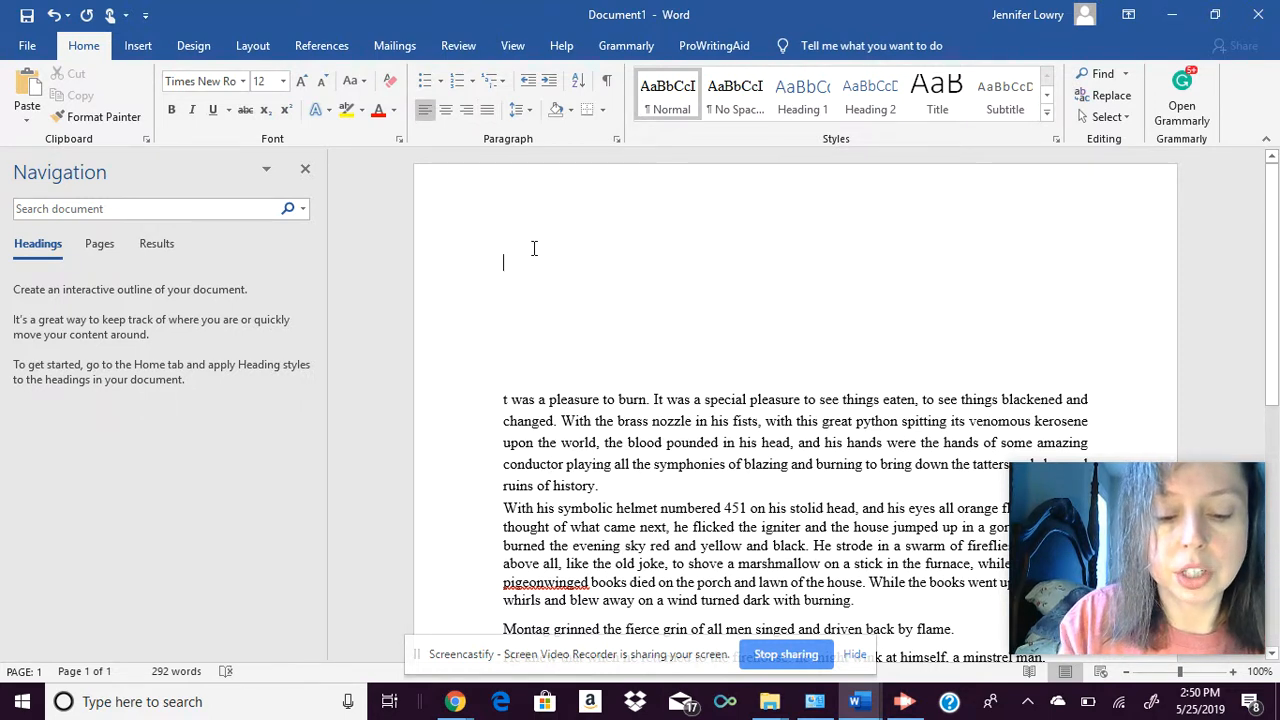
type("Let it Burn")
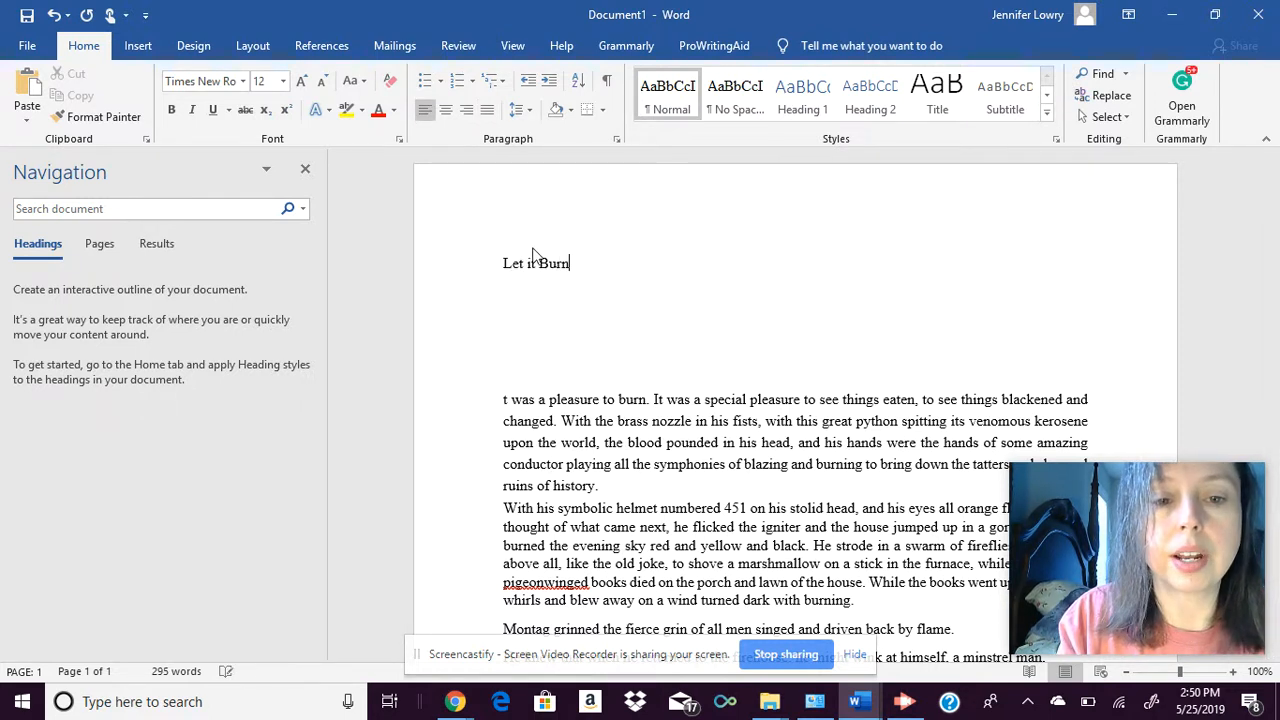
Create a new style from the title "Let it Burn", using the Imprint MT Shadow font at size 36.
left_click_drag(640, 254, 486, 277)
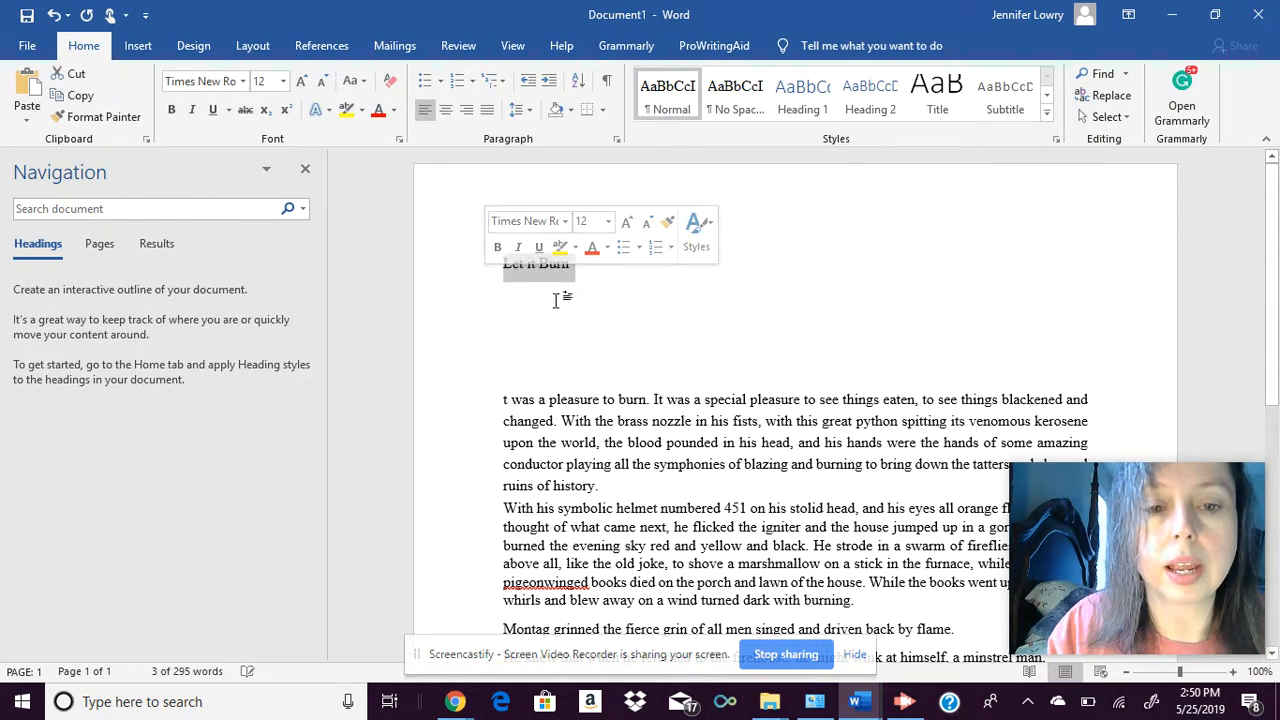
left_click(697, 228)
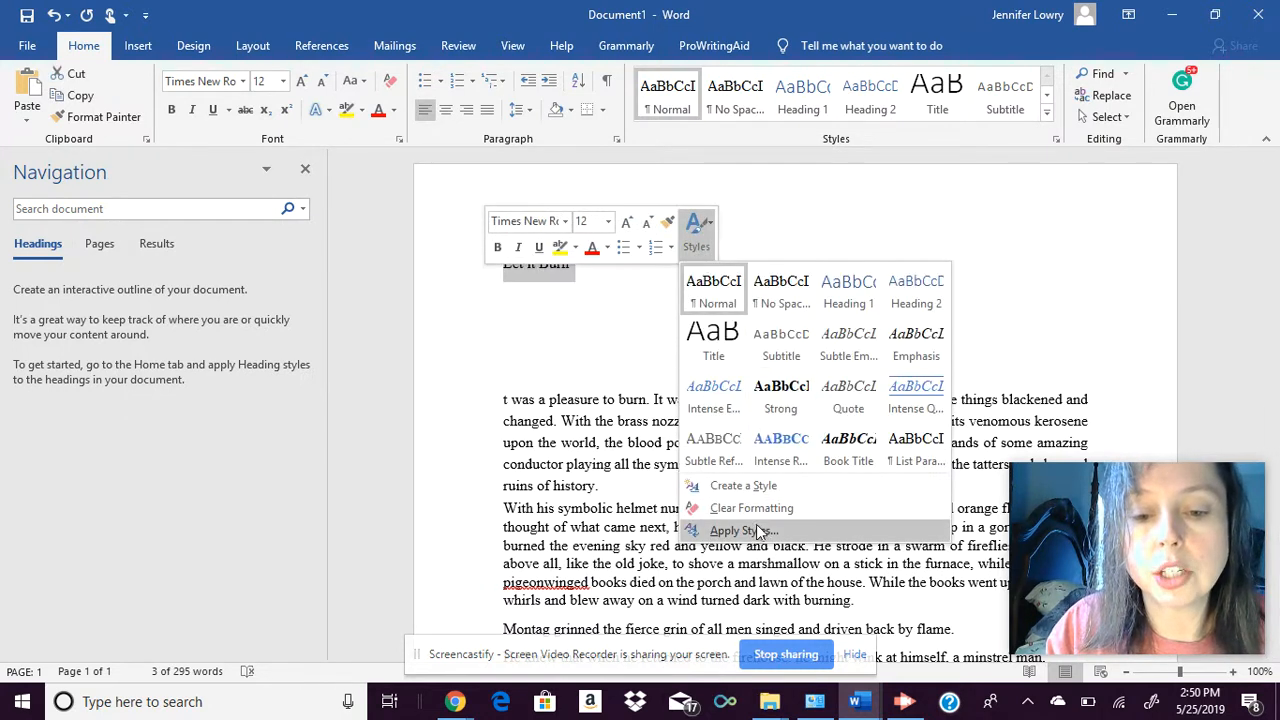
left_click(743, 486)
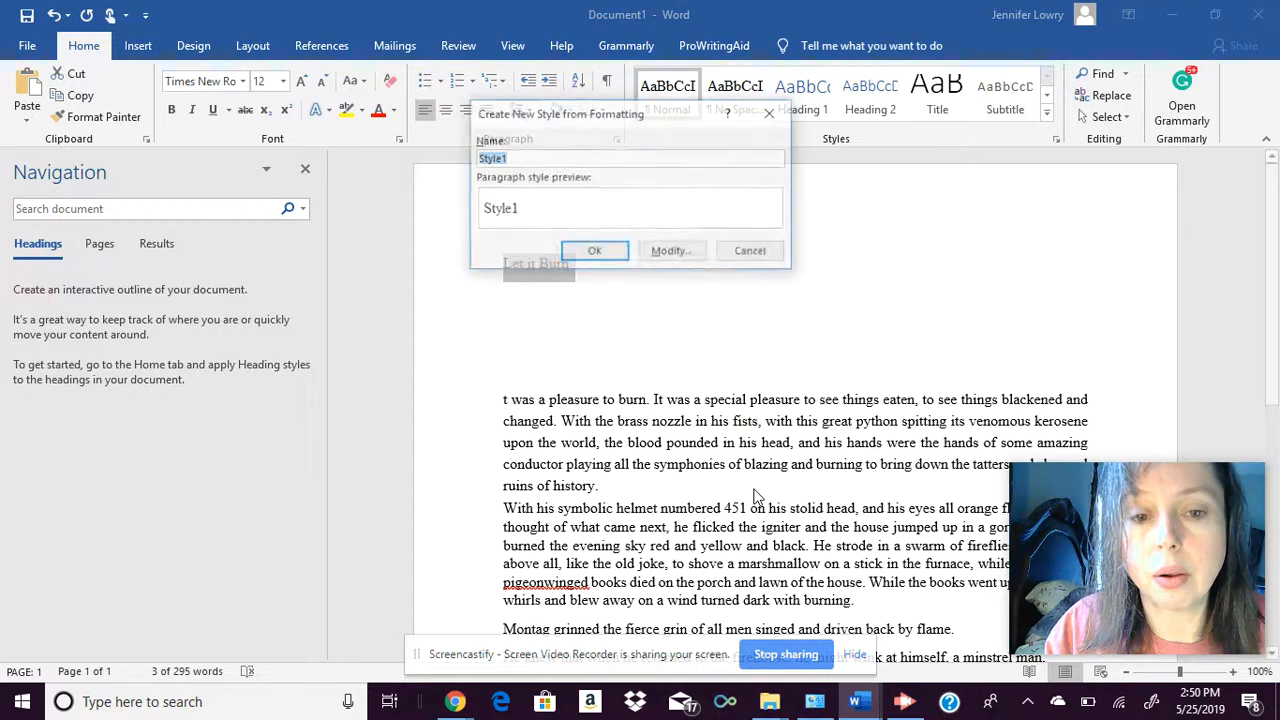
left_click(673, 252)
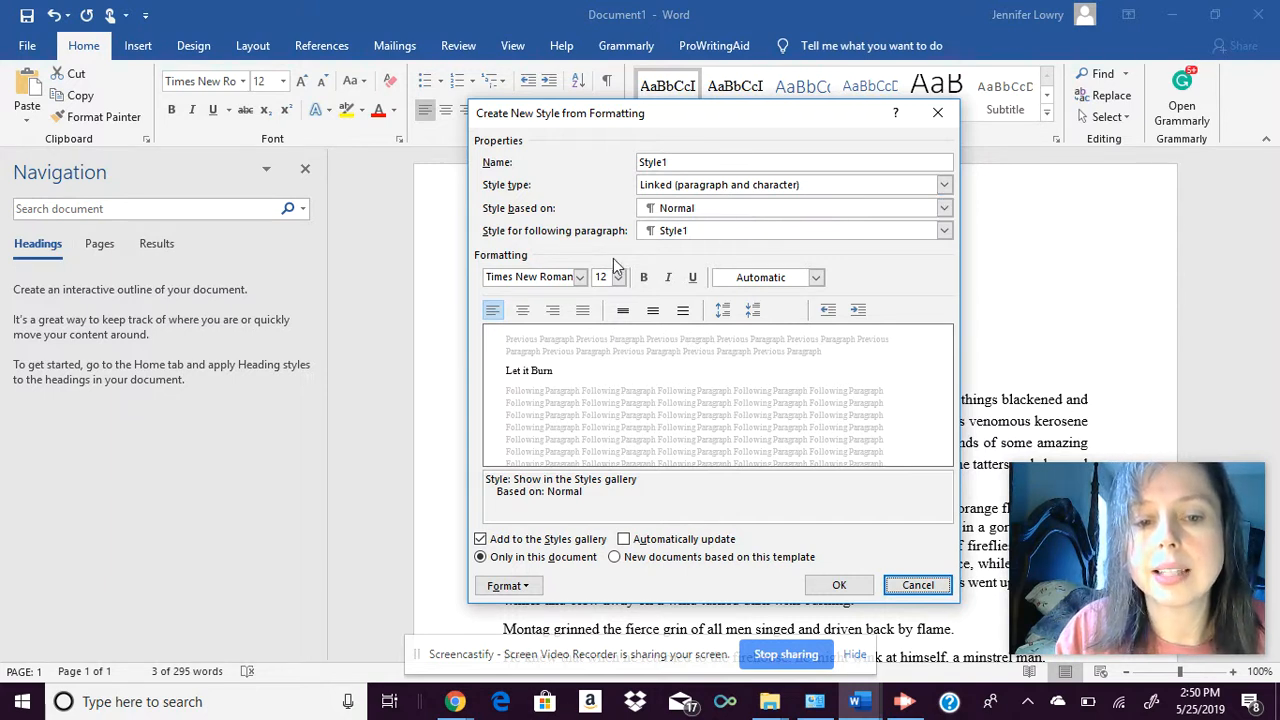
left_click(579, 277)
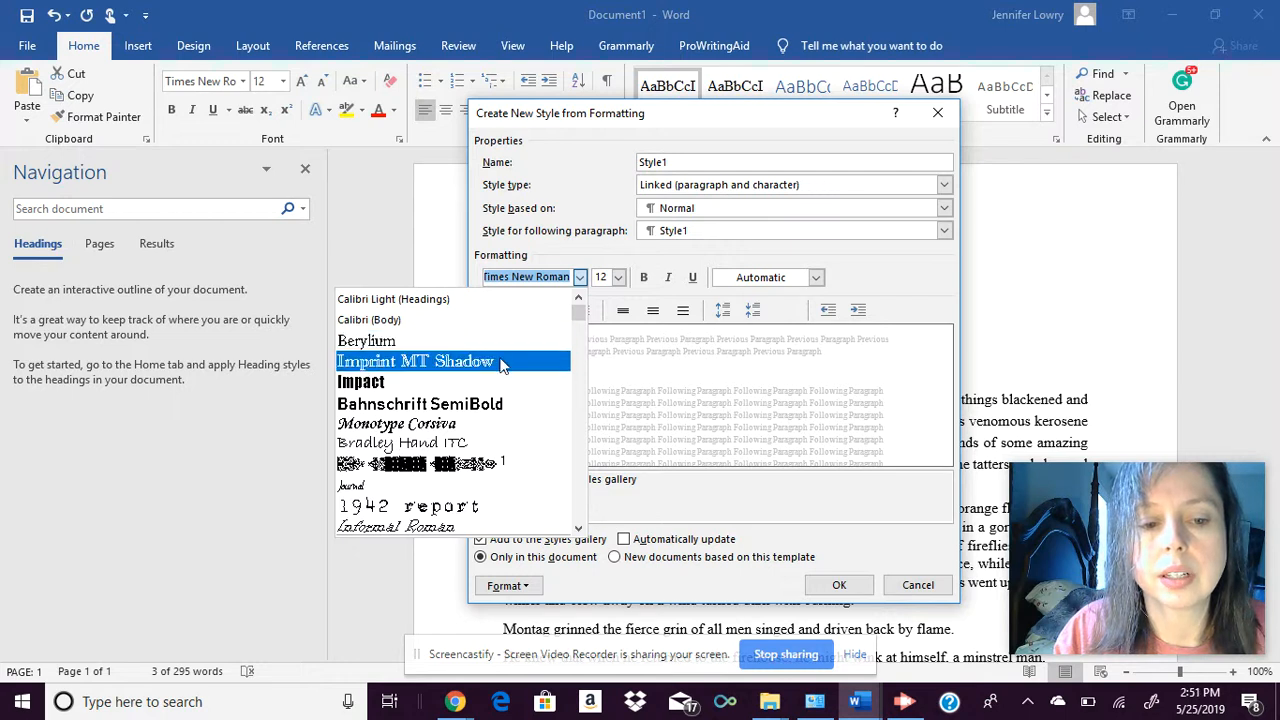
left_click(505, 362)
left_click(619, 278)
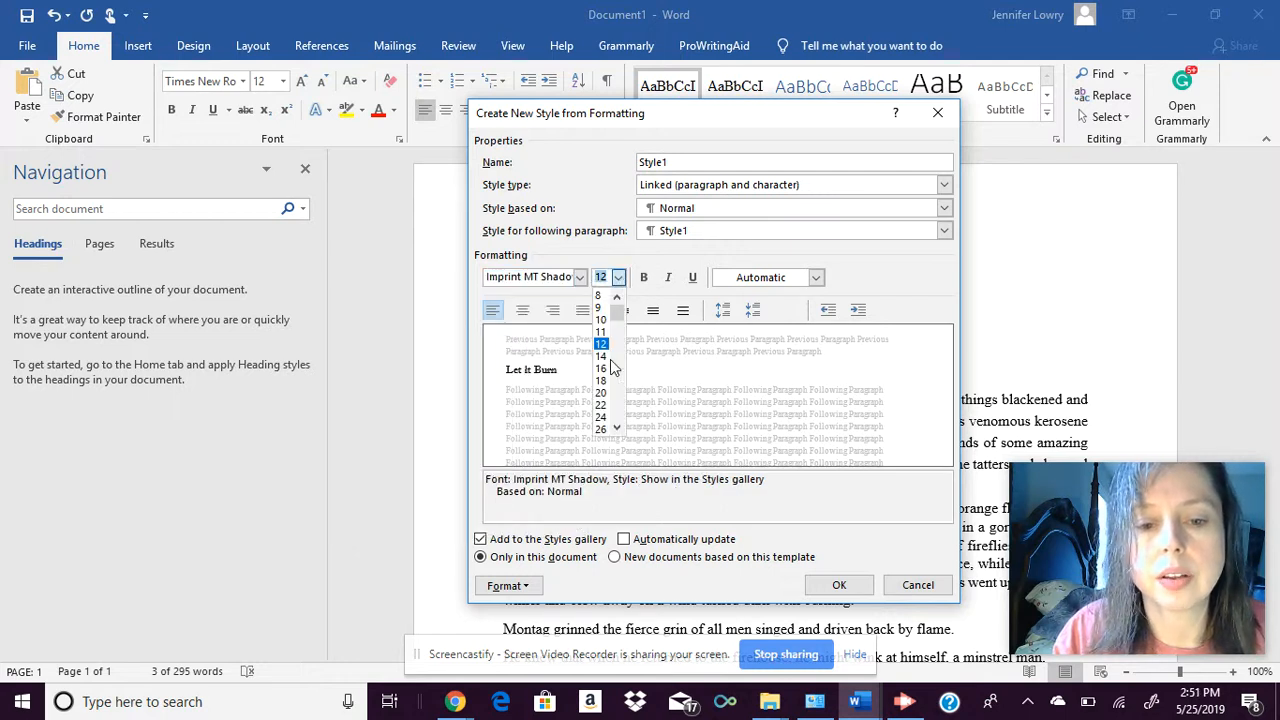
left_click(617, 430)
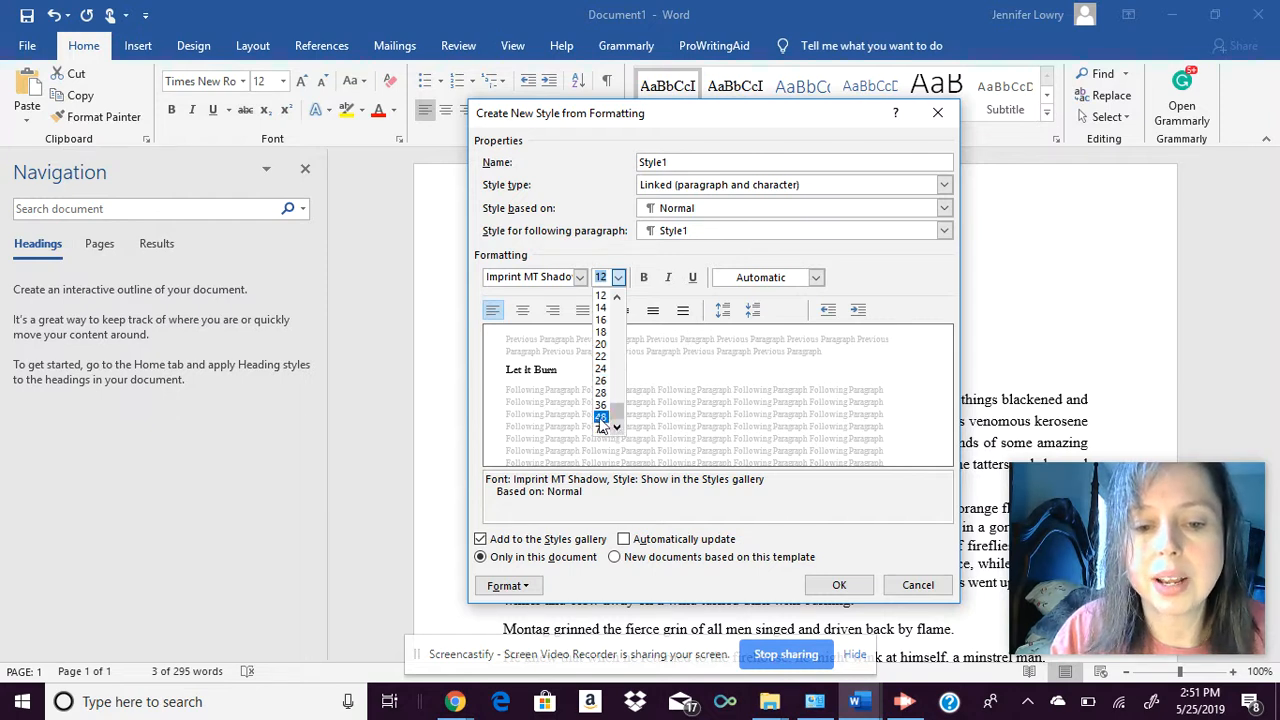
left_click(600, 405)
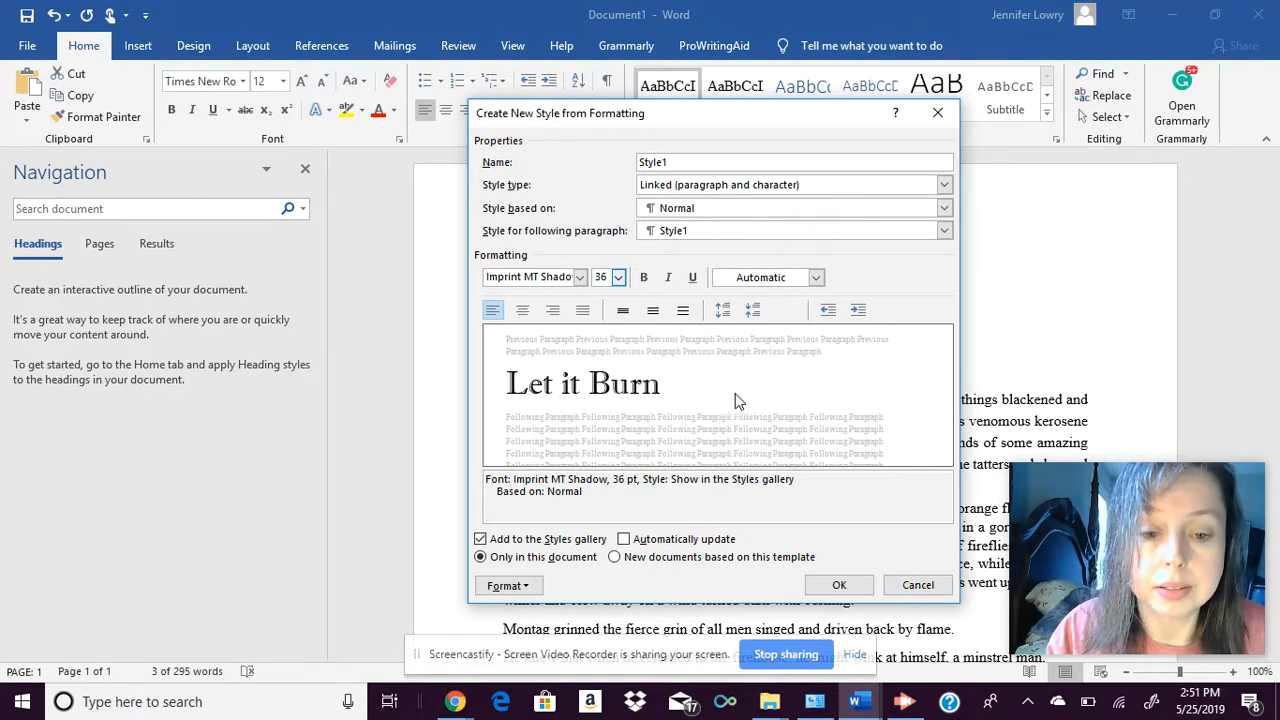
left_click(840, 585)
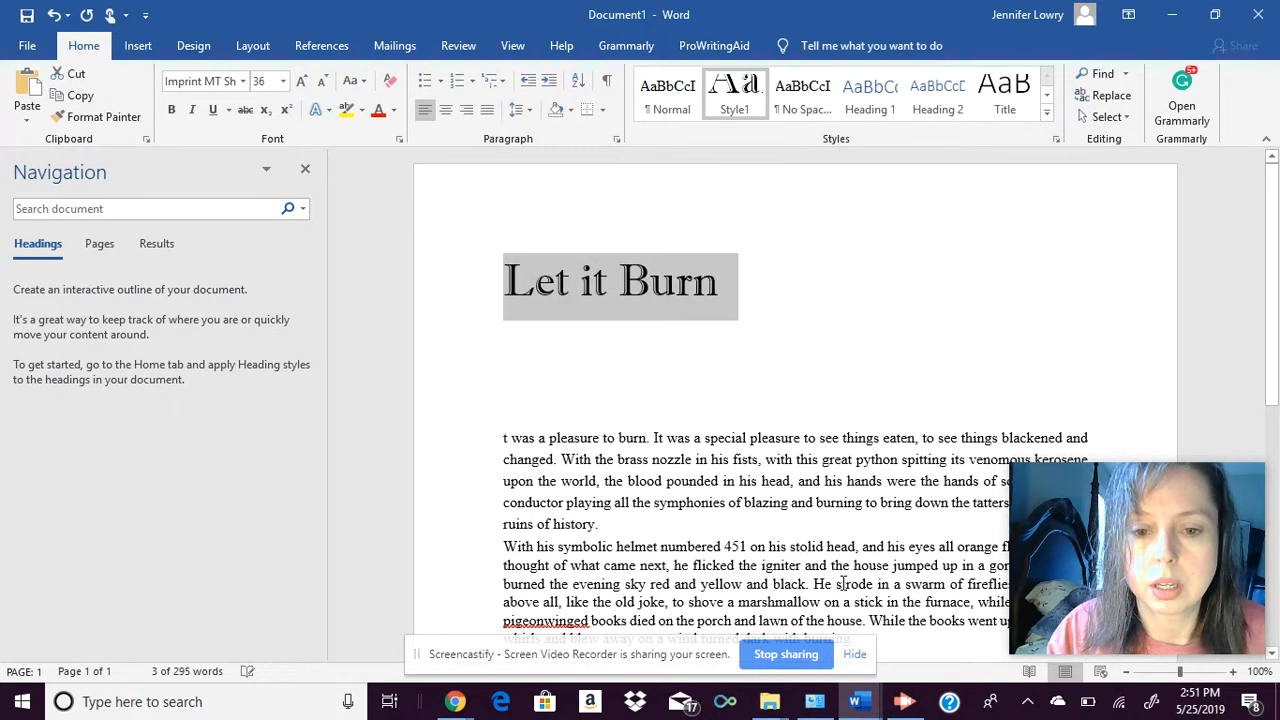
Make the title "Let it Burn" bold.
left_click(743, 335)
left_click(460, 279)
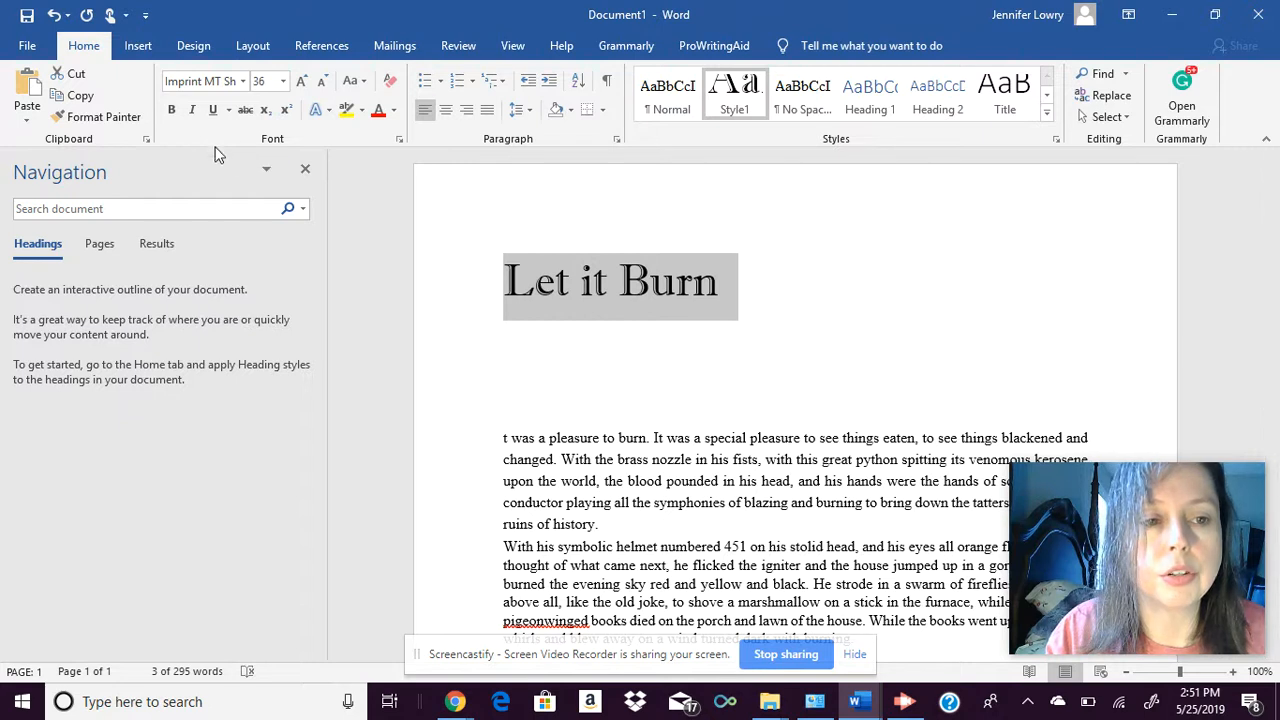
left_click(172, 111)
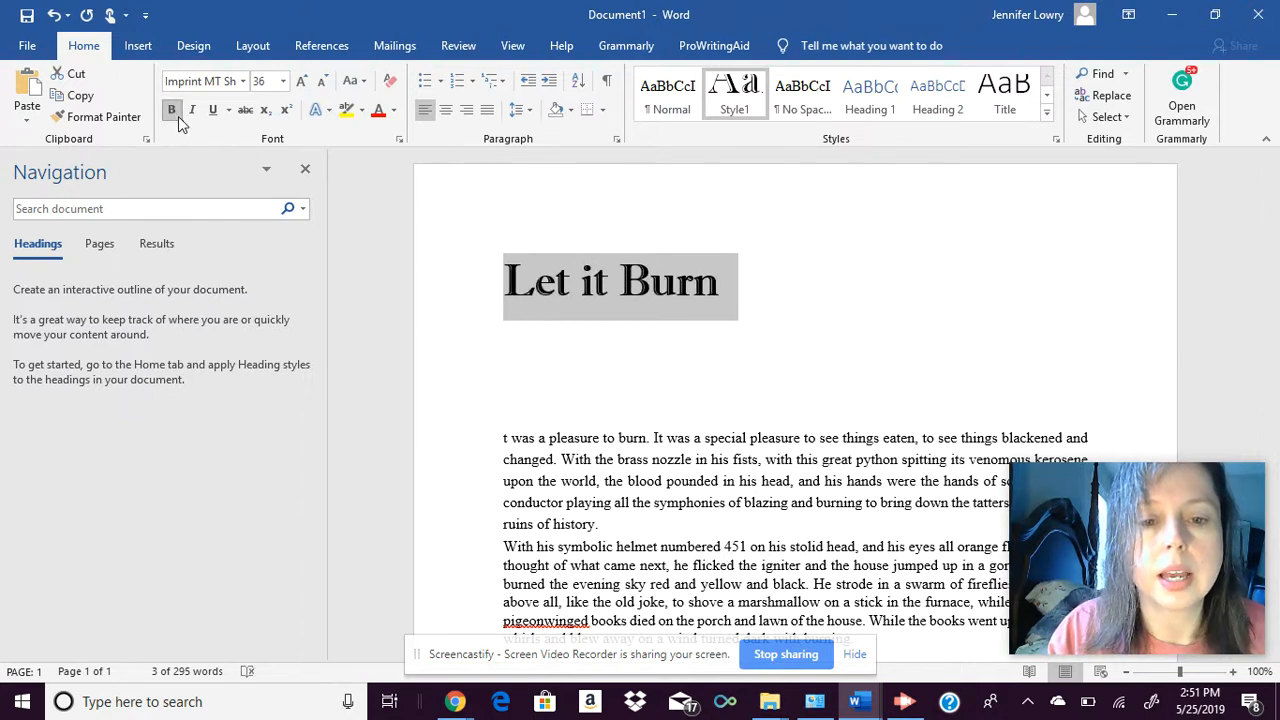
Center the title "Let it Burn" and insert two blank lines above it.
left_click(446, 111)
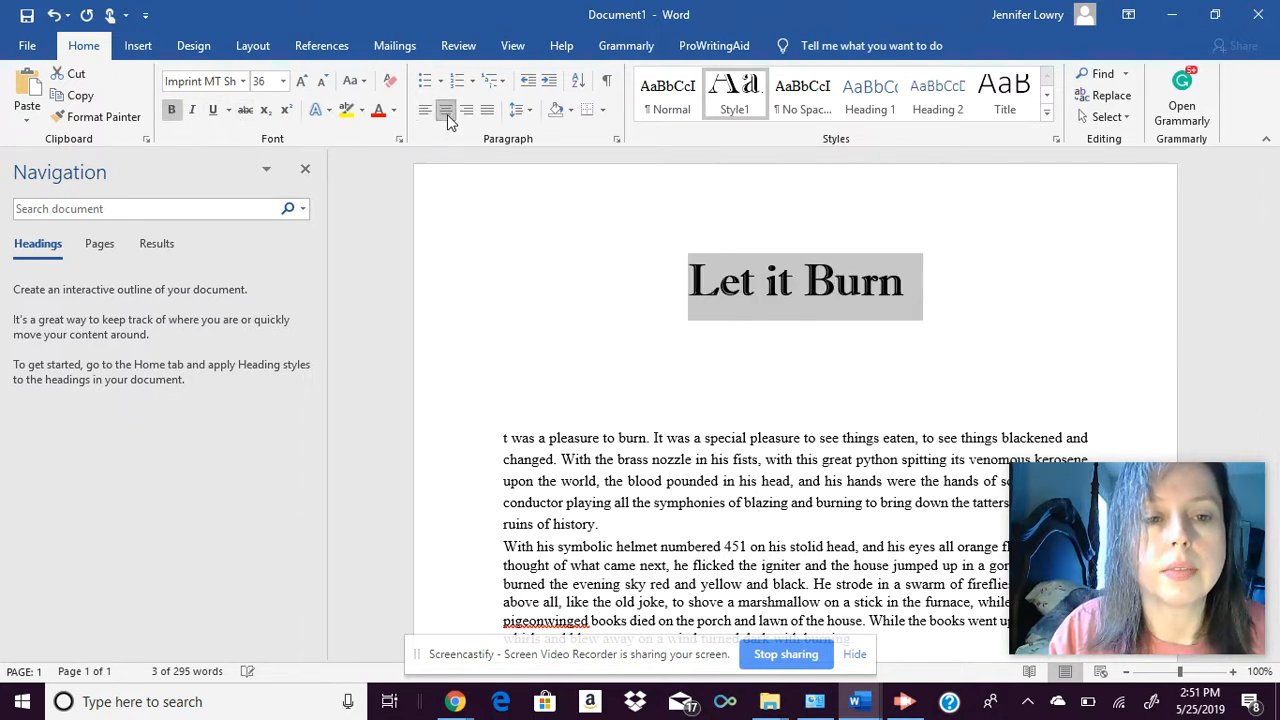
left_click(612, 363)
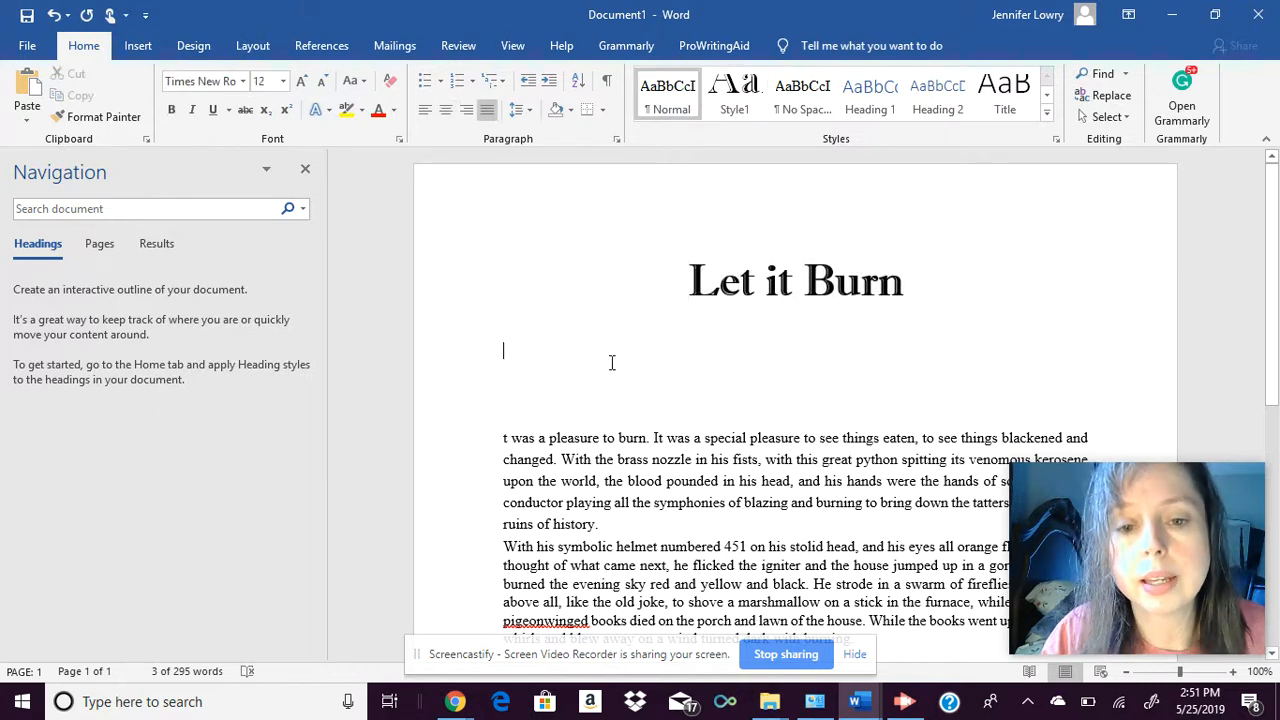
left_click(686, 247)
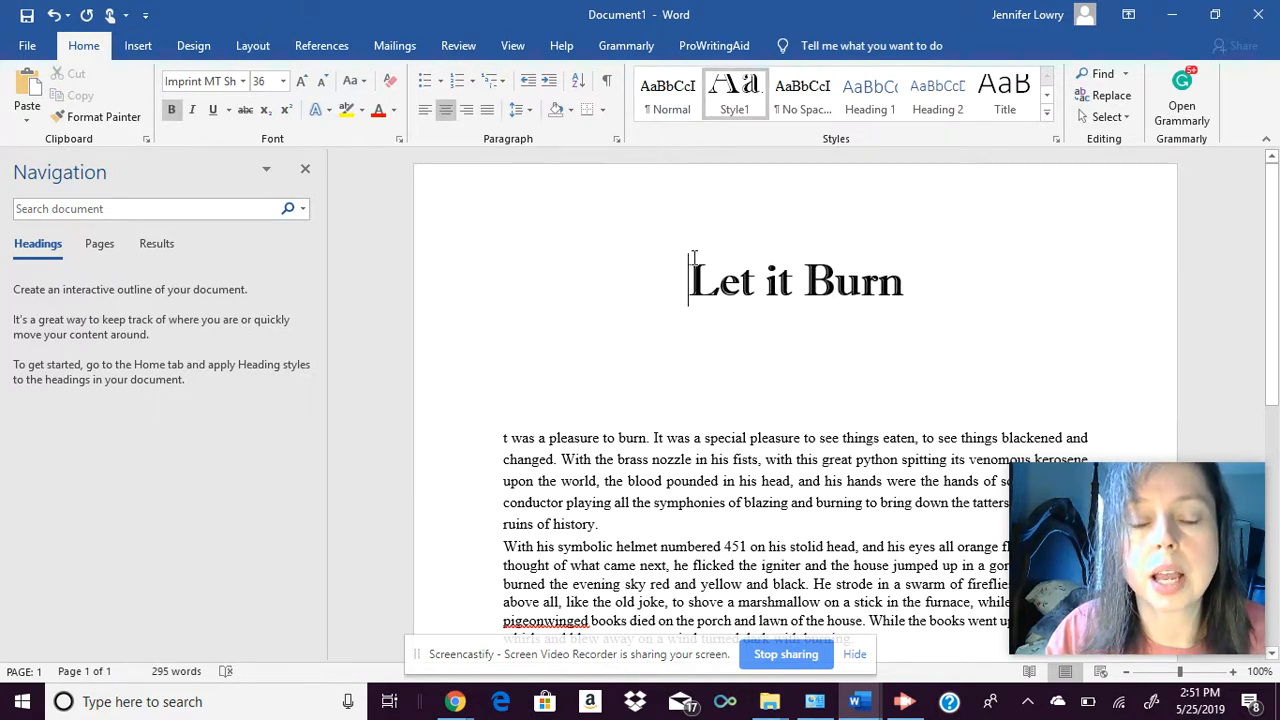
key("Return")
key("Return")
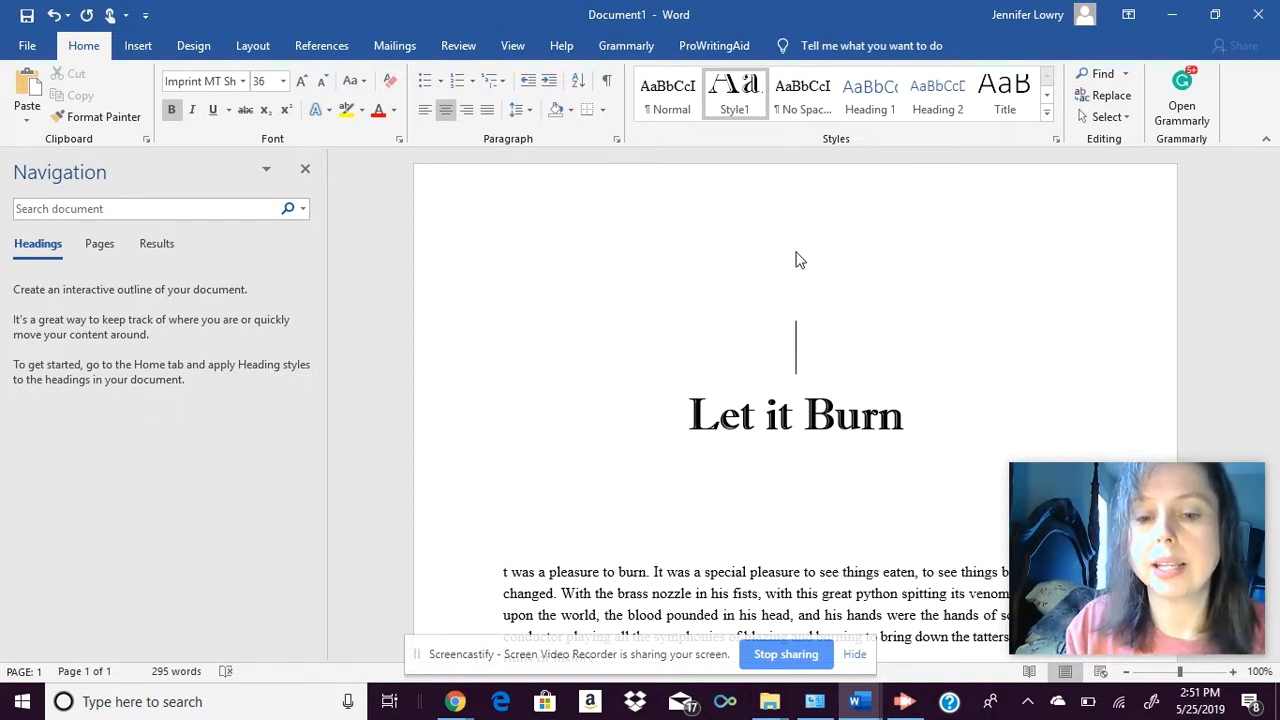
Replace the blank lines below the title with a single blank line in the Normal style.
key("Down")
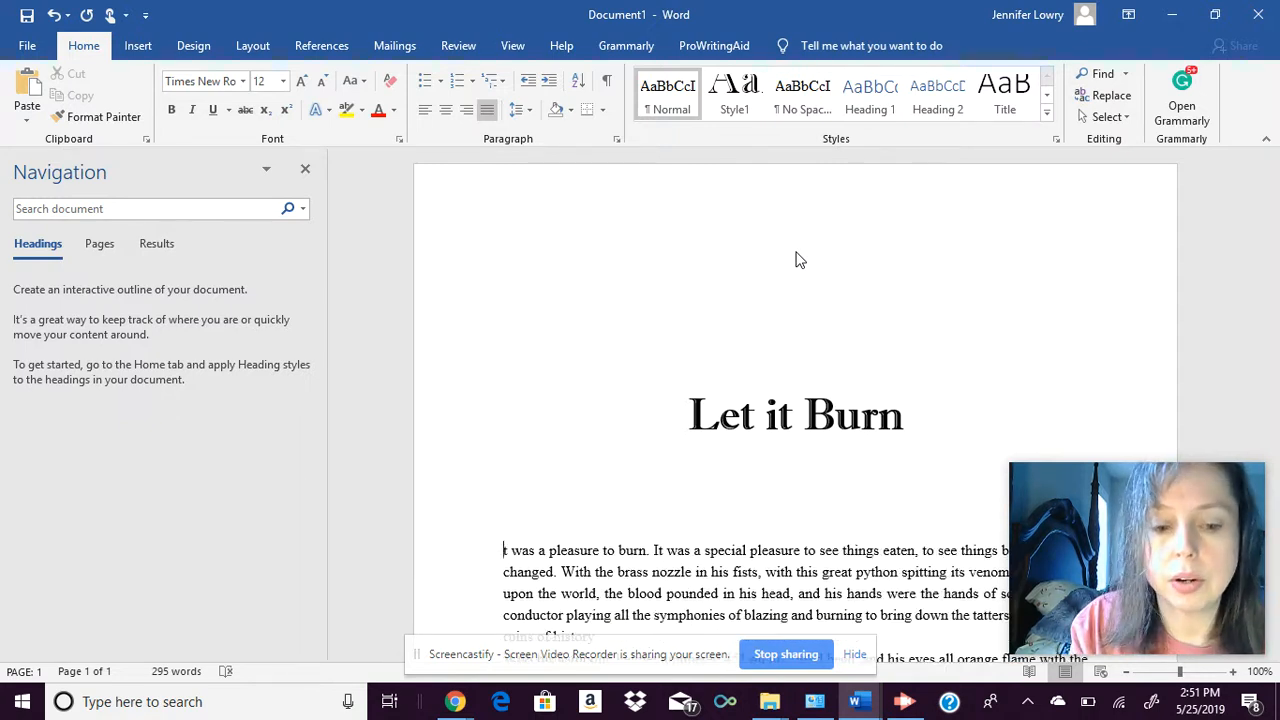
key("BackSpace")
key("BackSpace")
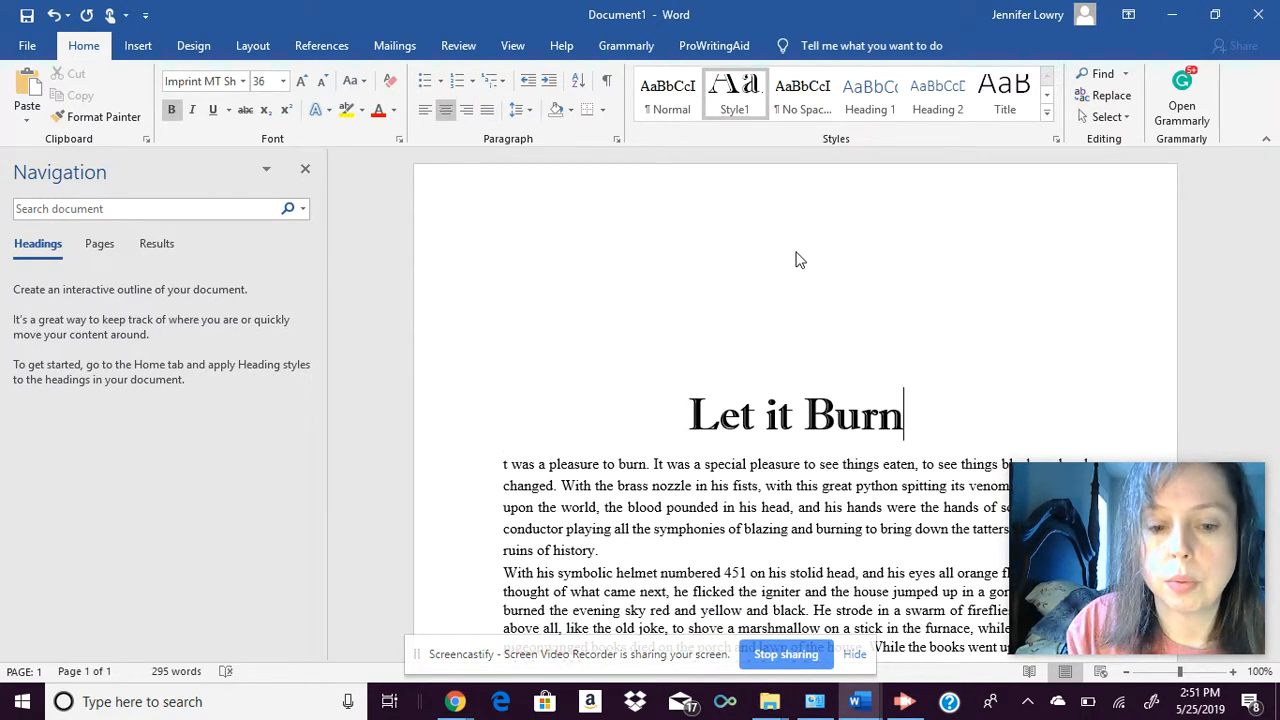
key("Return")
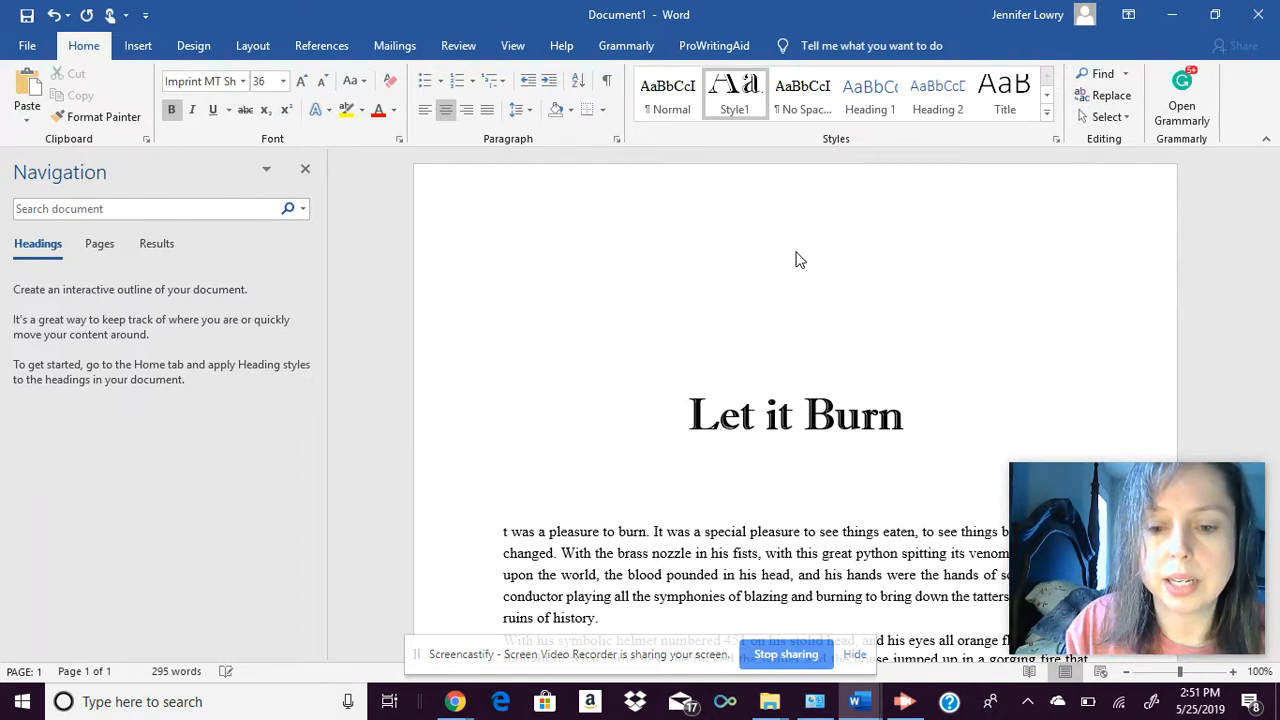
scroll(800, 260, "down", 1)
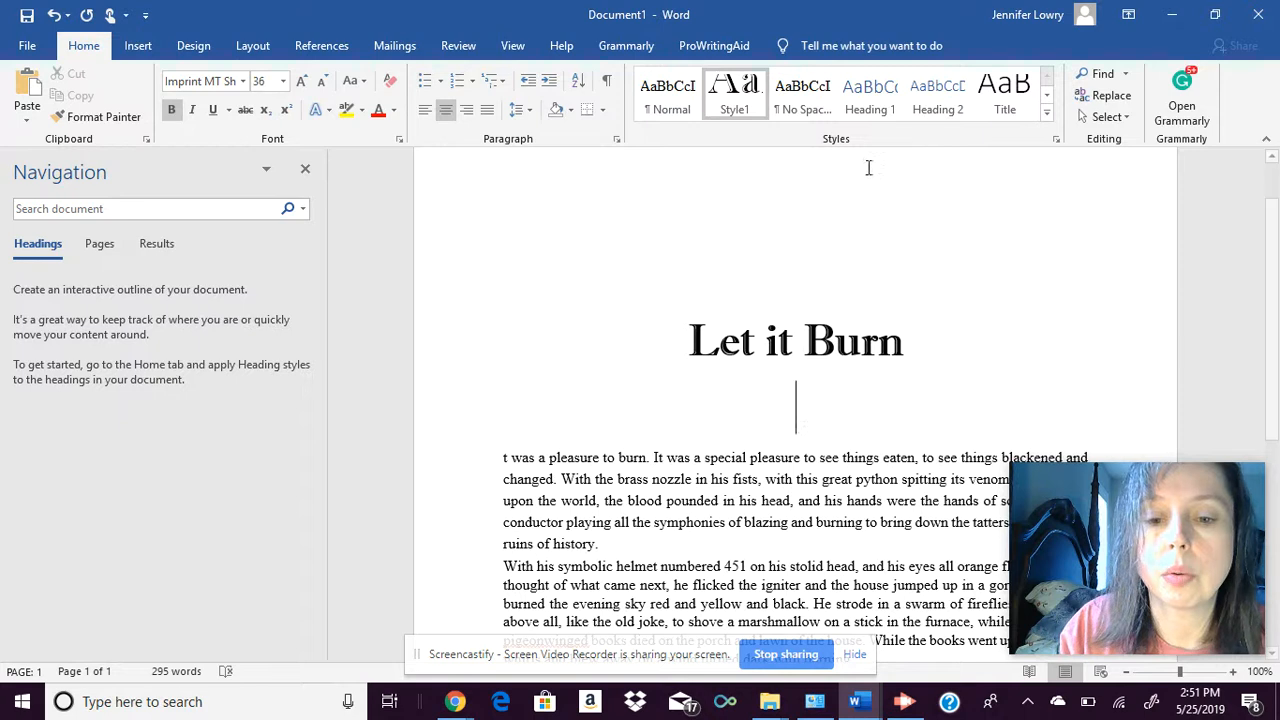
right_click(792, 425)
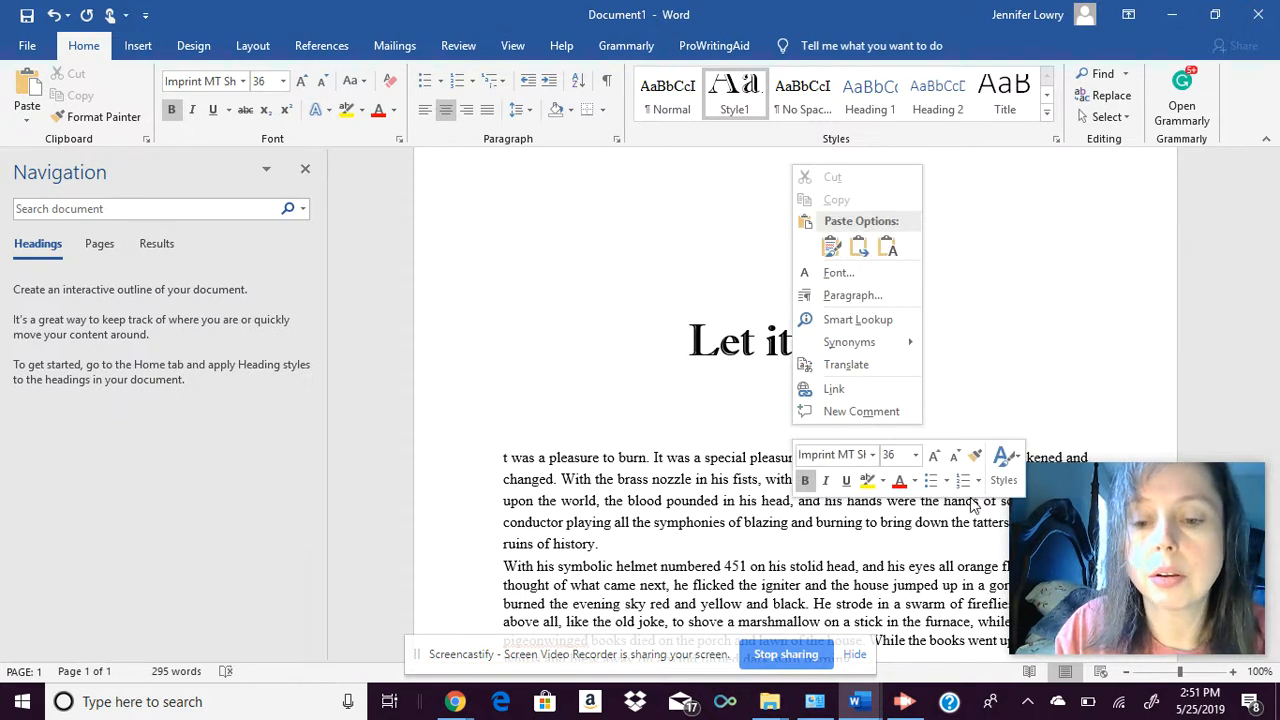
left_click(1004, 468)
left_click(1012, 142)
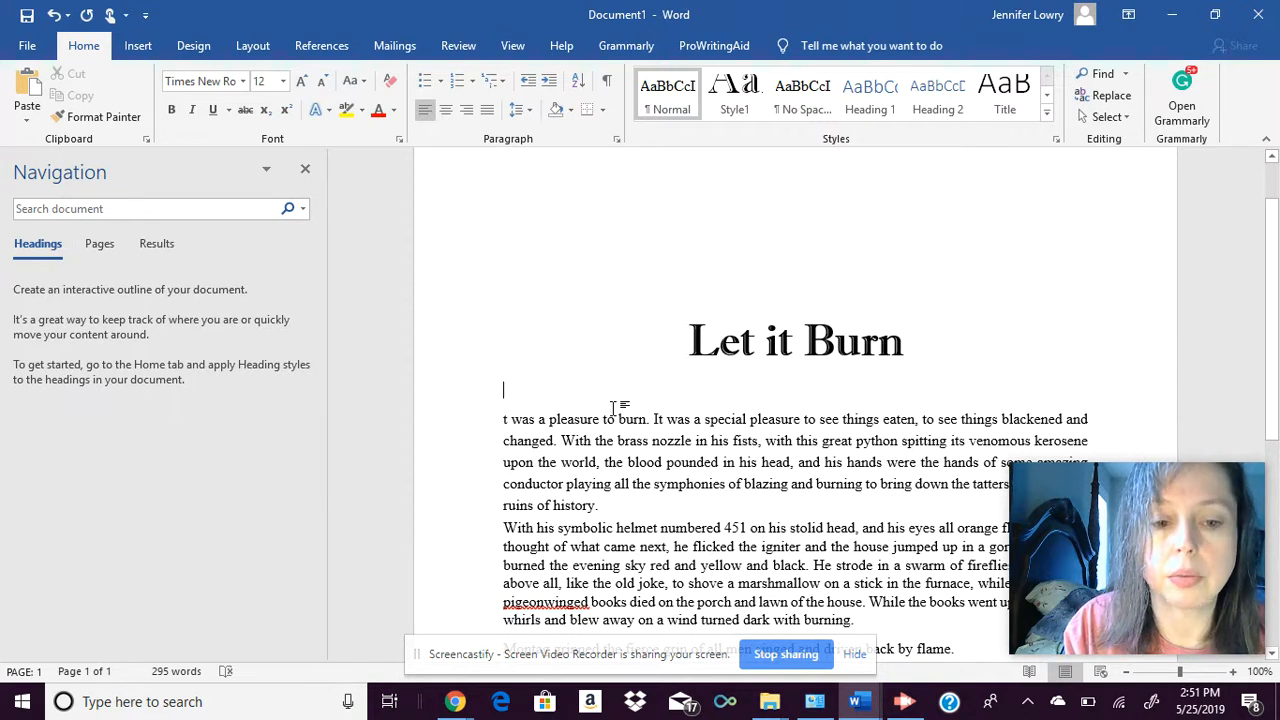
Add two more blank lines between the title and the opening paragraph.
key("Return")
key("Return")
key("Up")
key("Up")
key("Up")
key("Down")
key("Down")
key("Down")
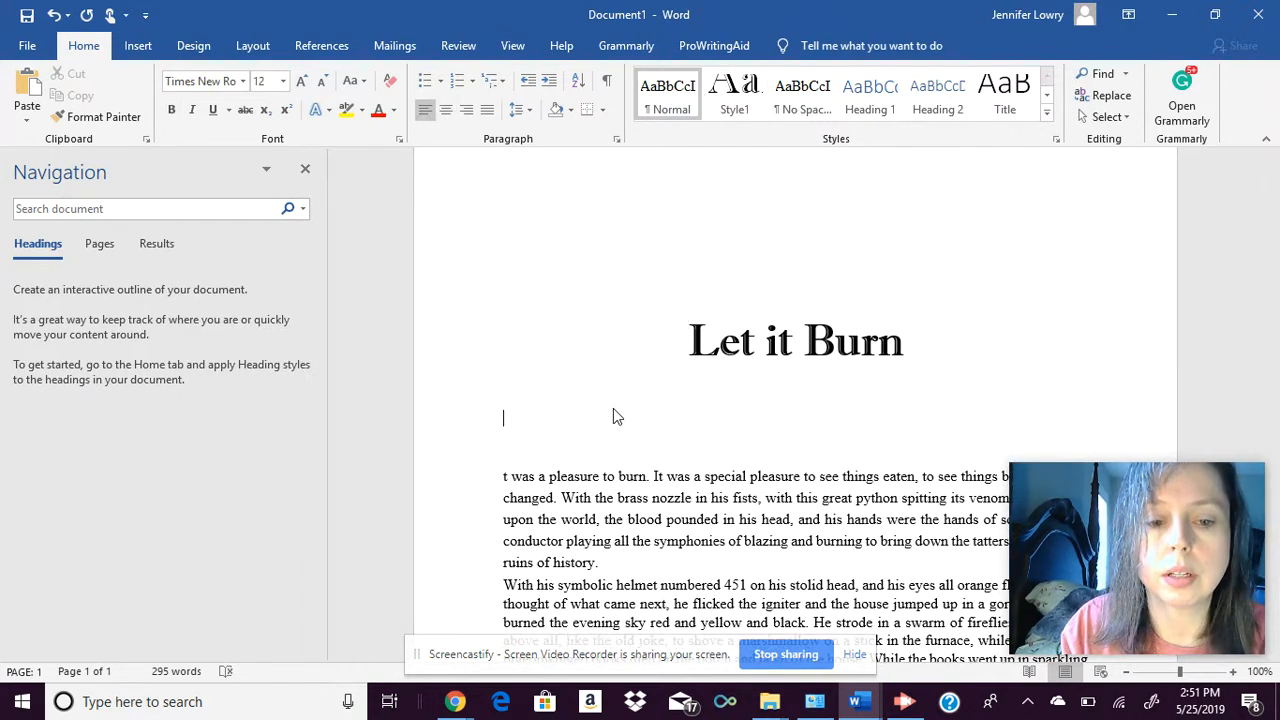
key("Up")
key("Up")
key("Up")
key("Down")
key("Down")
key("Down")
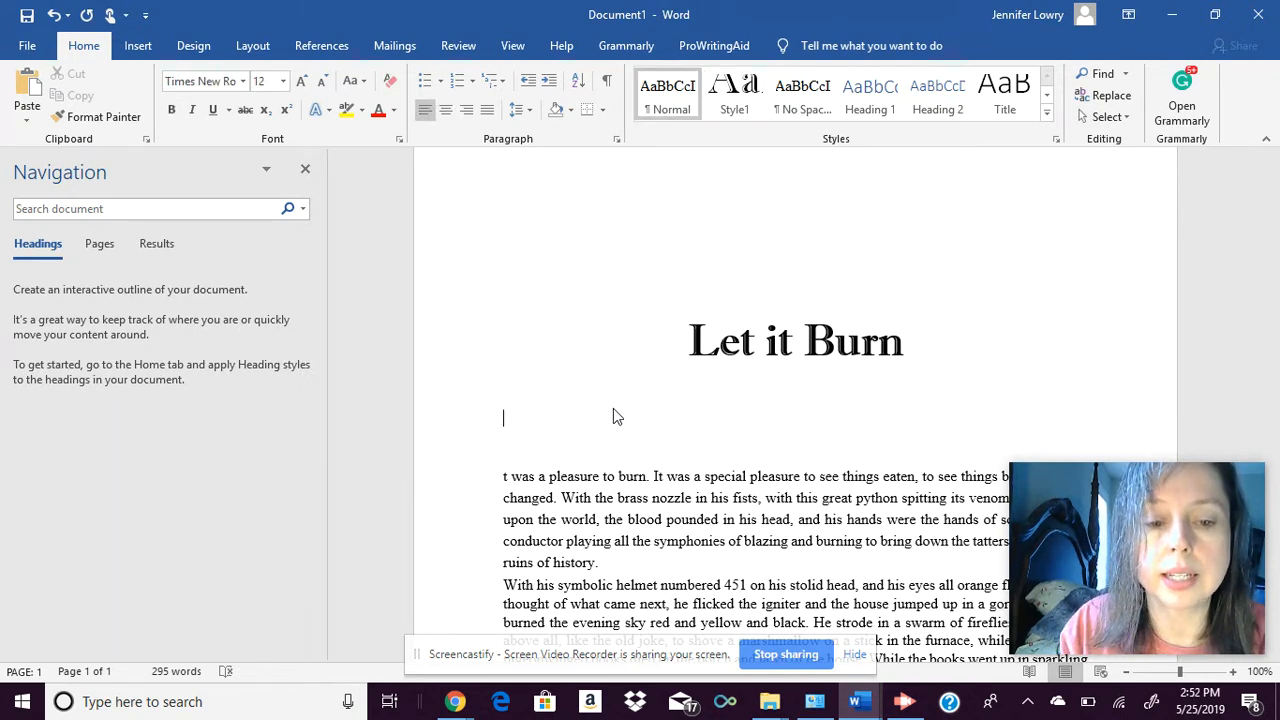
Insert the missing letter "I" at the start of the opening paragraph so it begins with "It was".
key("Down")
type("I")
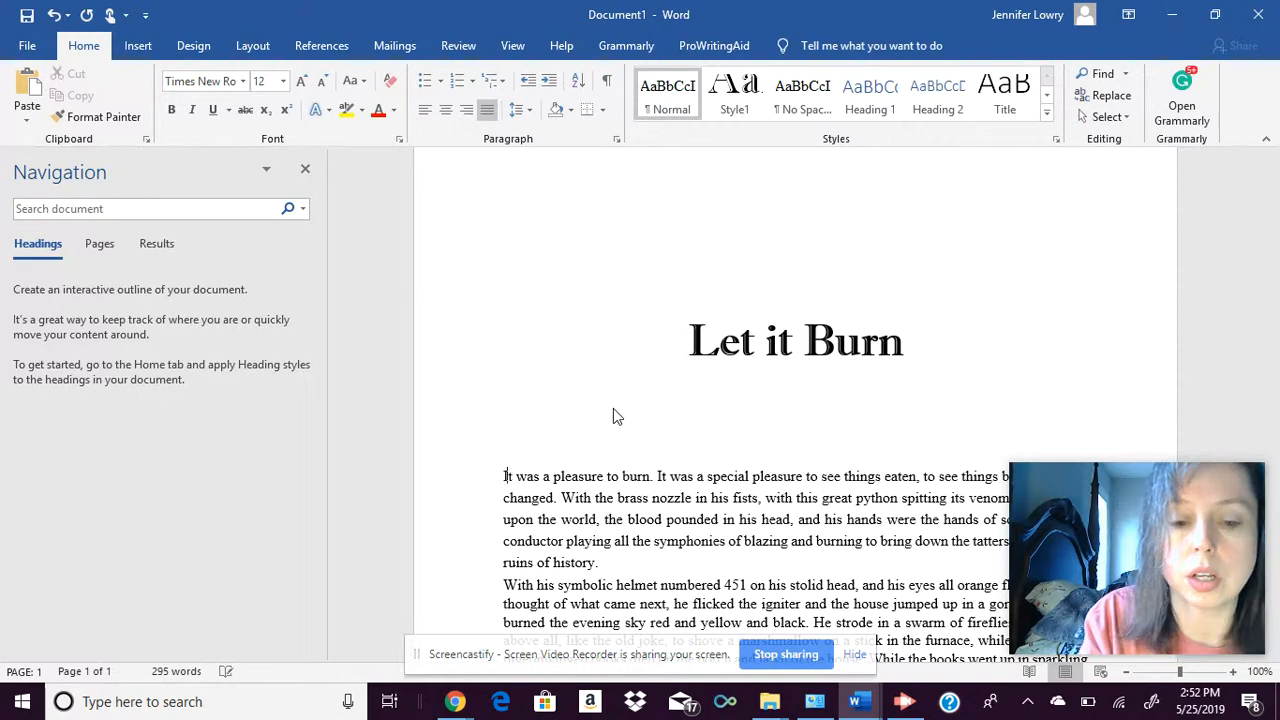
key("Up")
key("Up")
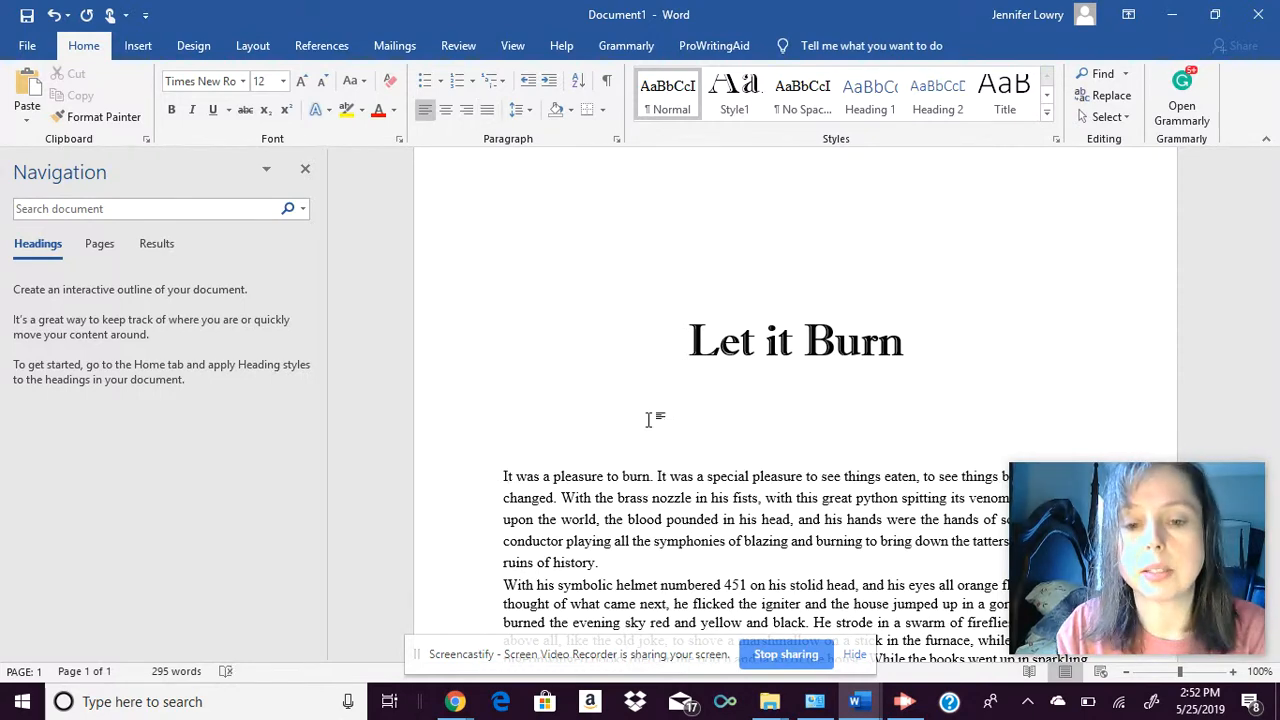
Preview the chapter's opening page in Read Mode and return to the Print Layout view.
left_click(1029, 673)
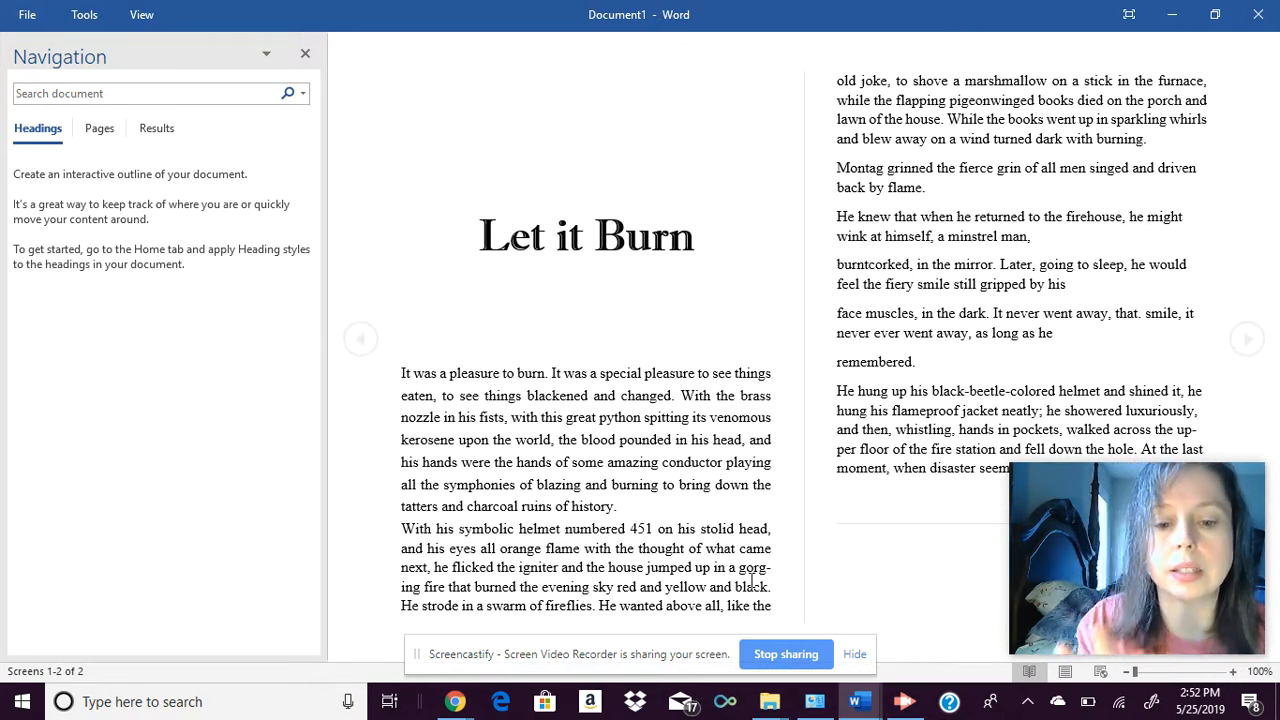
left_click(1068, 672)
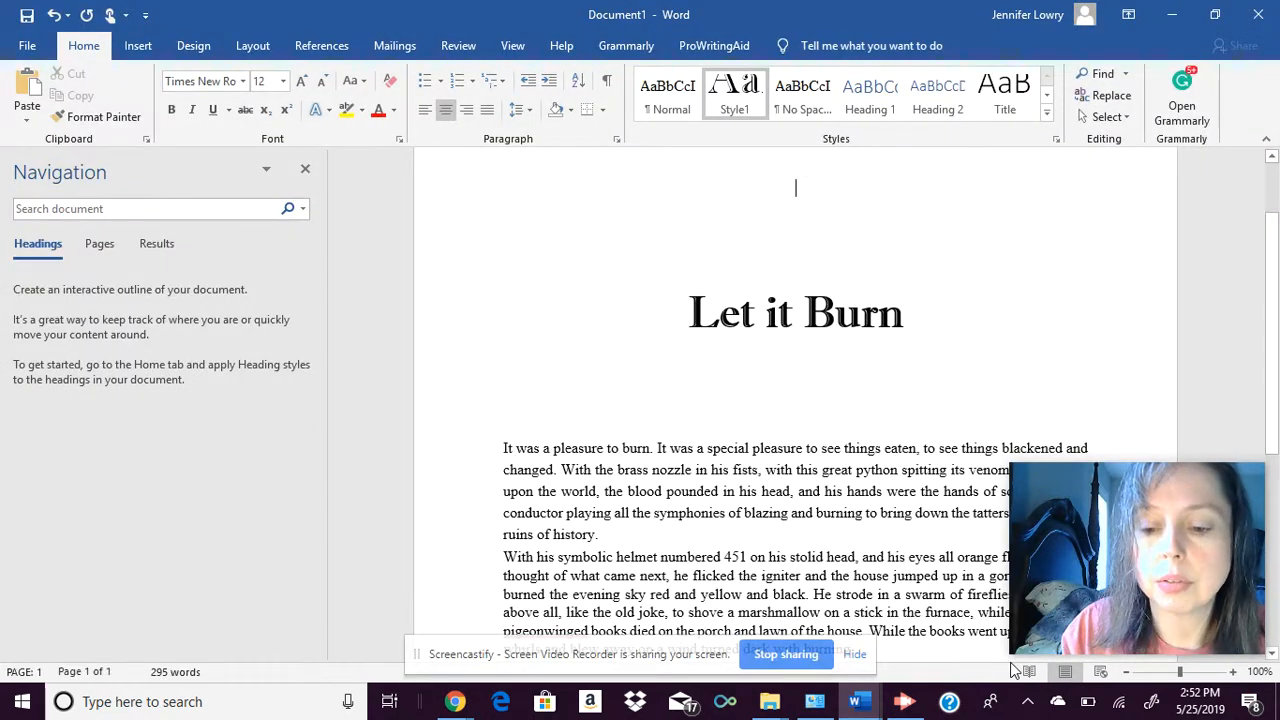
left_click(1028, 672)
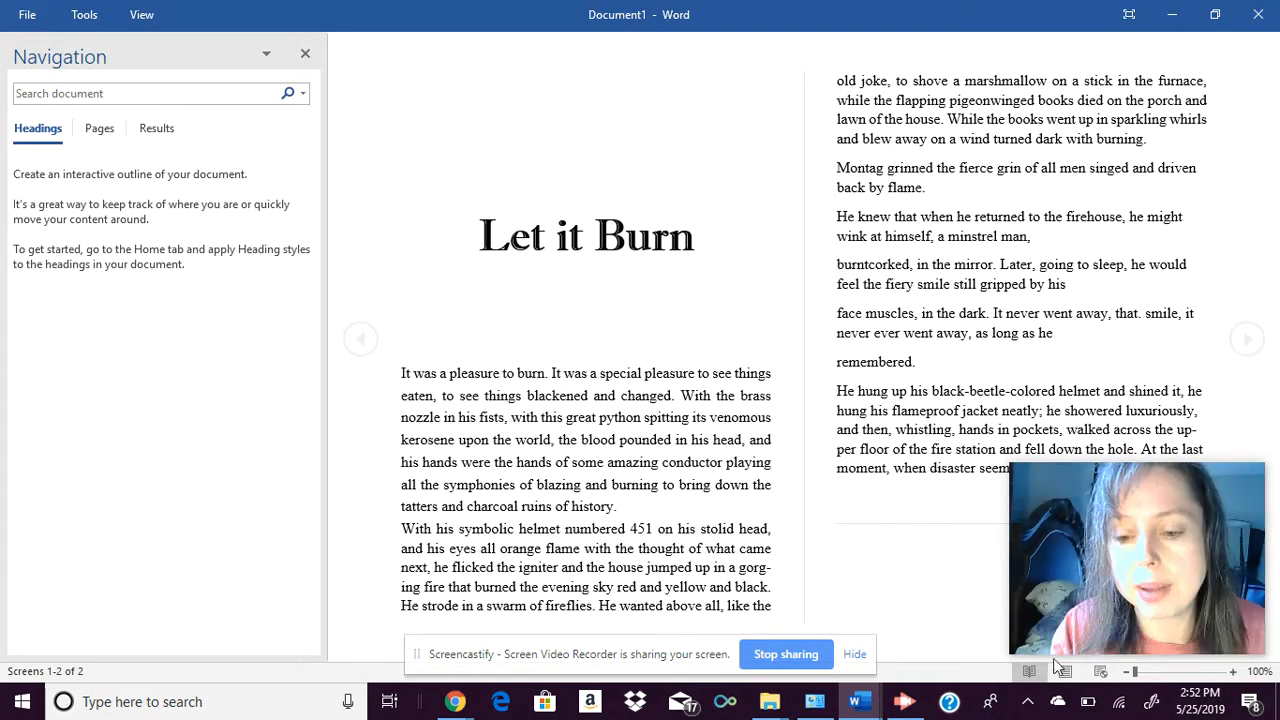
key("Escape")
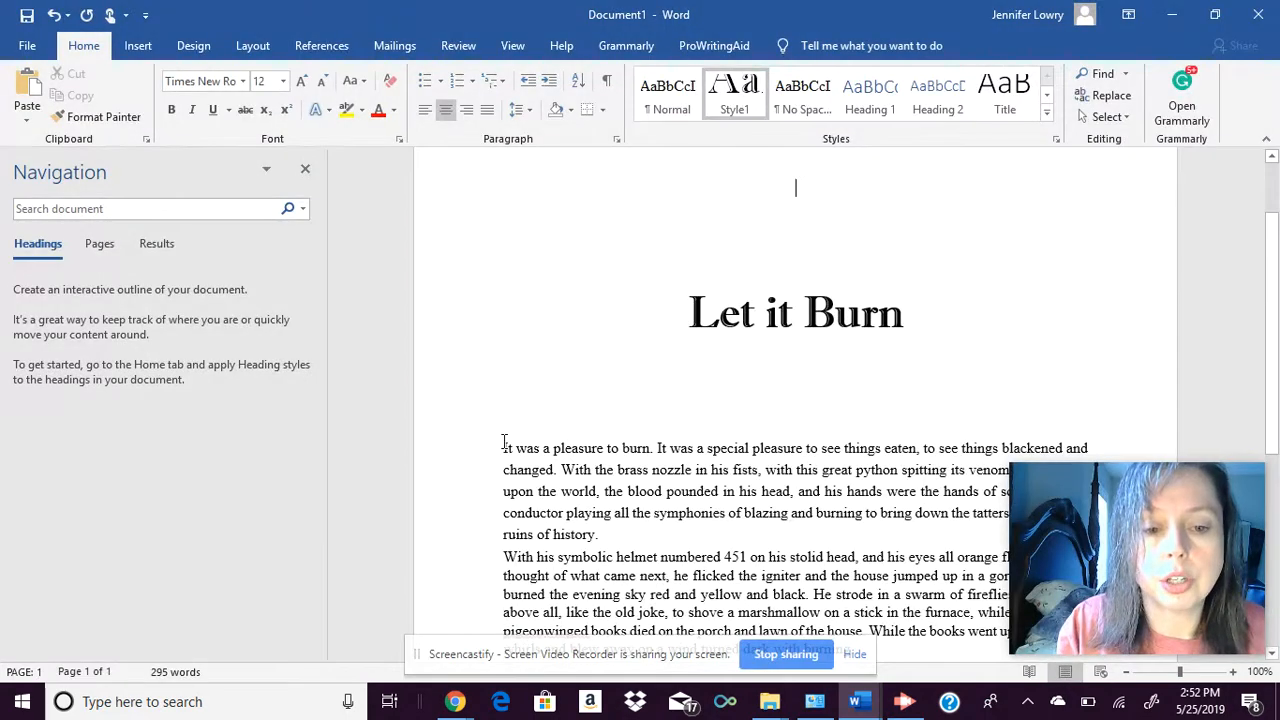
Try a much larger gap by adding seven blank lines above the opening paragraph, and preview it in Read Mode.
left_click(503, 443)
key("Return")
key("Return")
key("Return")
key("Return")
key("Return")
key("Return")
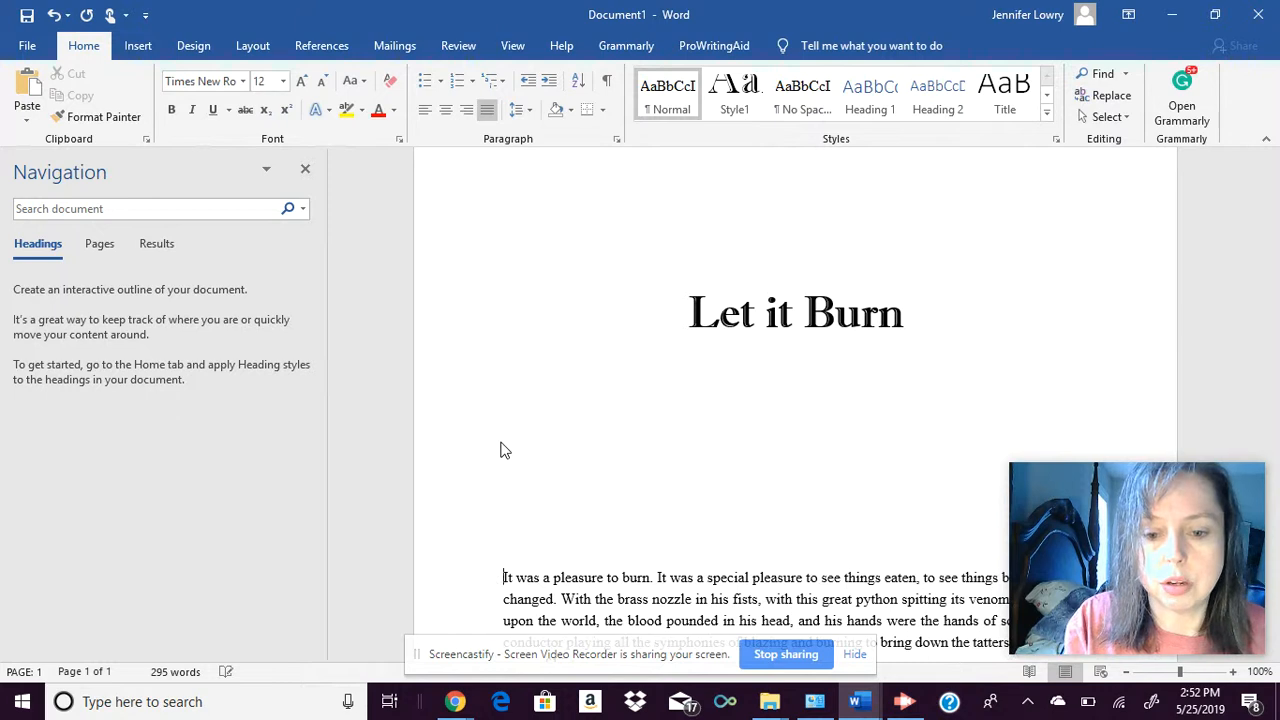
key("Return")
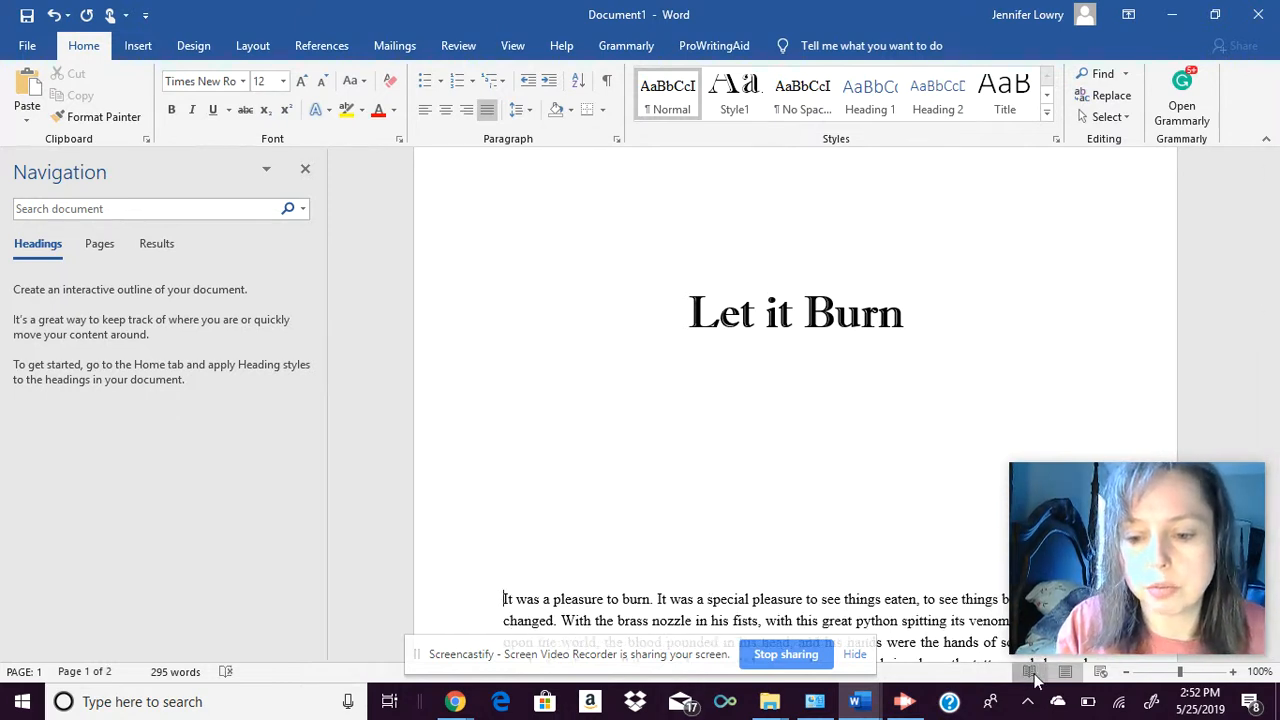
left_click(1030, 672)
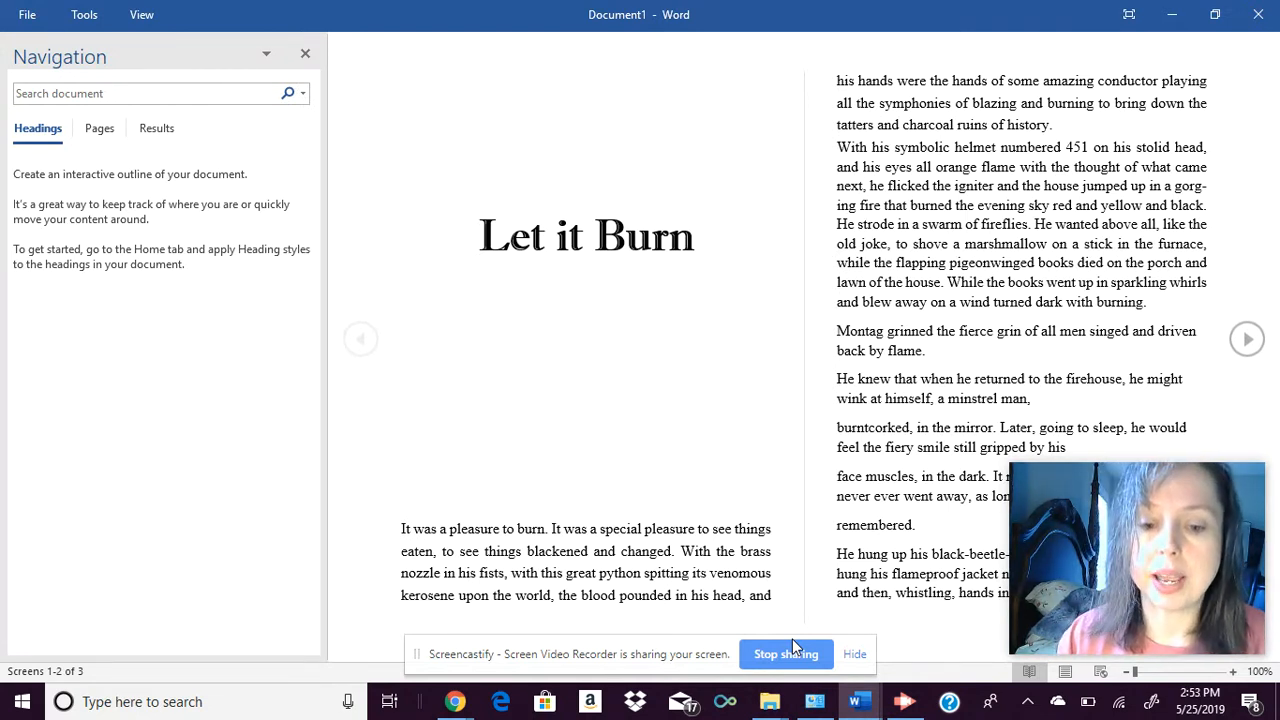
left_click(1066, 676)
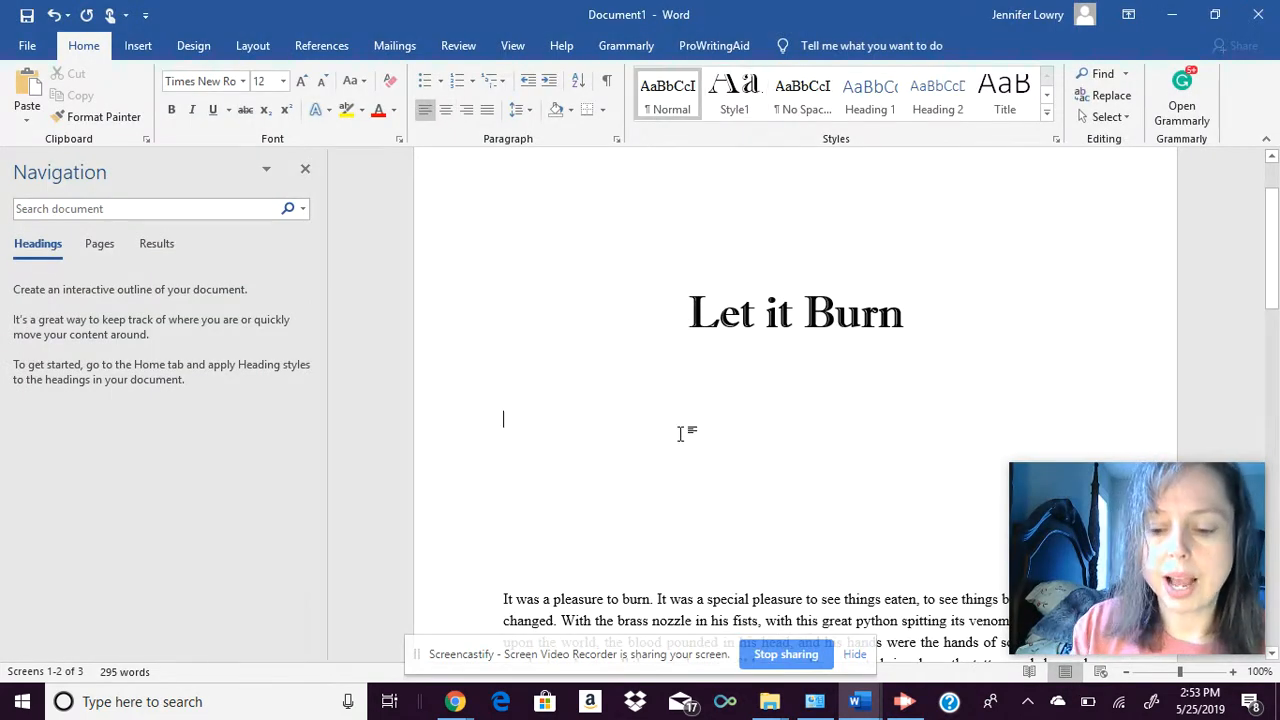
Delete the surplus blank lines between the title and the opening paragraph, leaving a small gap, and check the page in Read Mode.
key("BackSpace")
key("BackSpace")
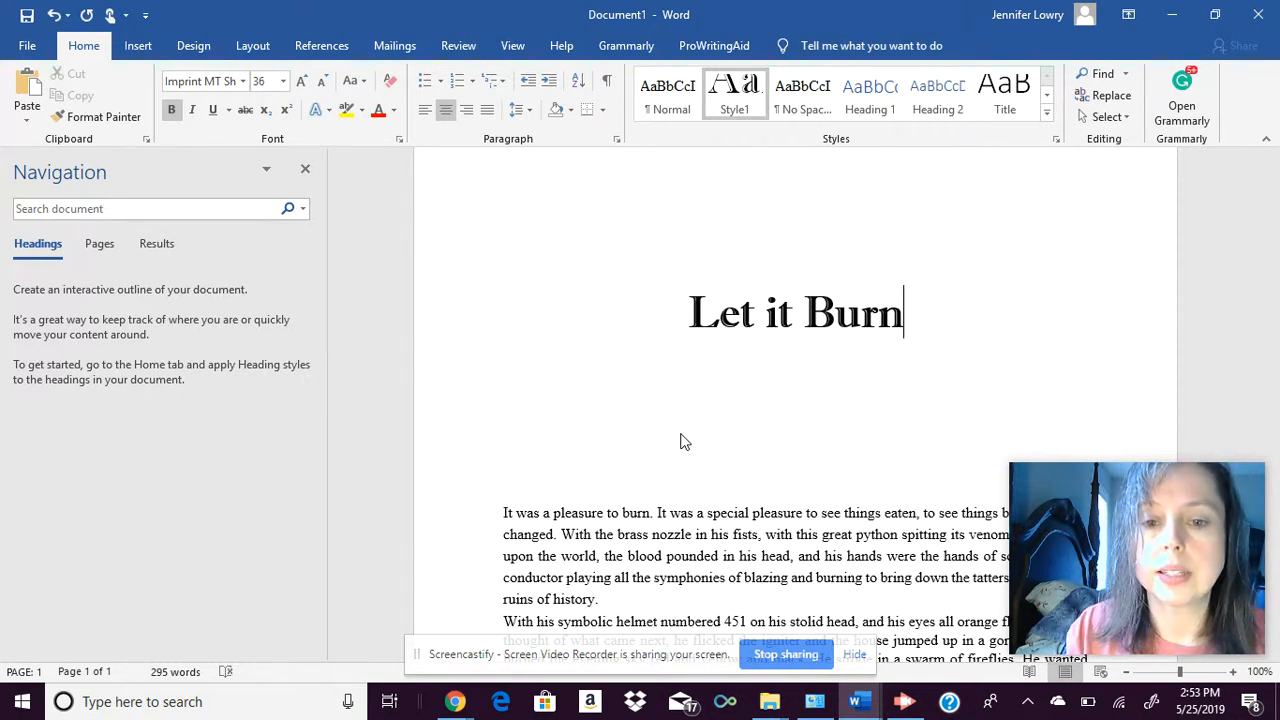
key("Up")
key("Down")
key("Down")
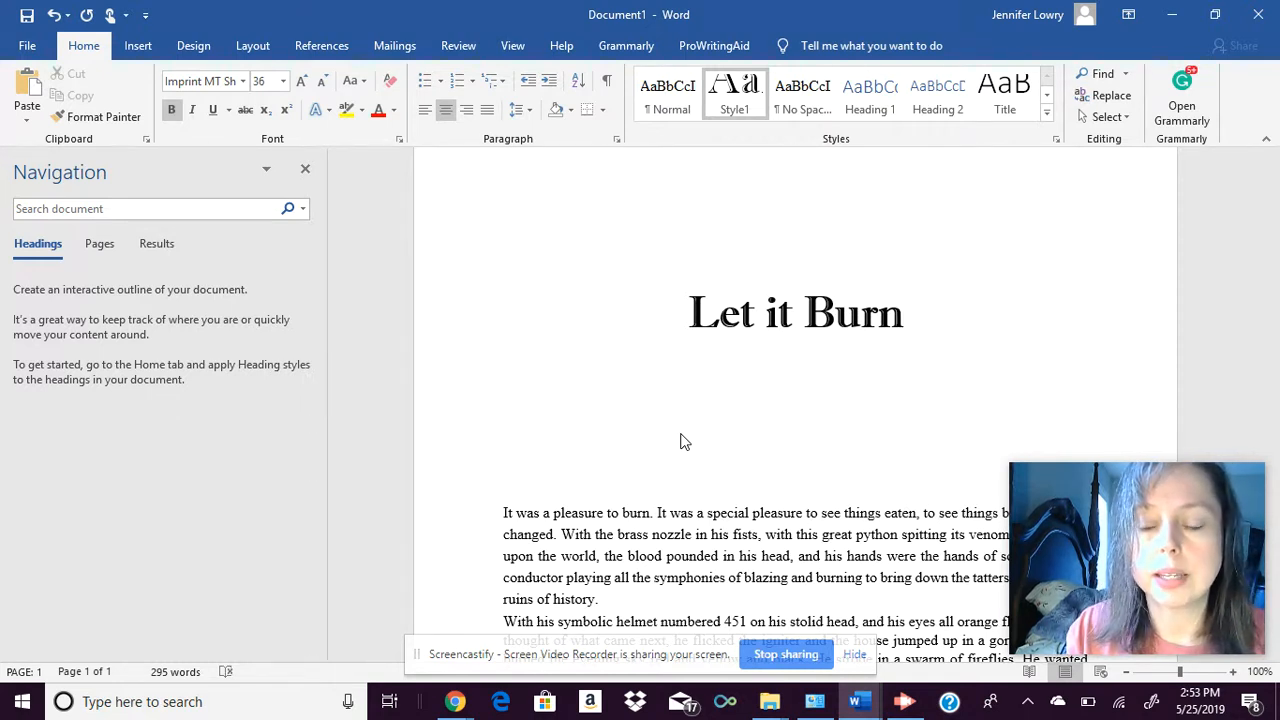
key("Down")
key("Down")
key("BackSpace")
key("BackSpace")
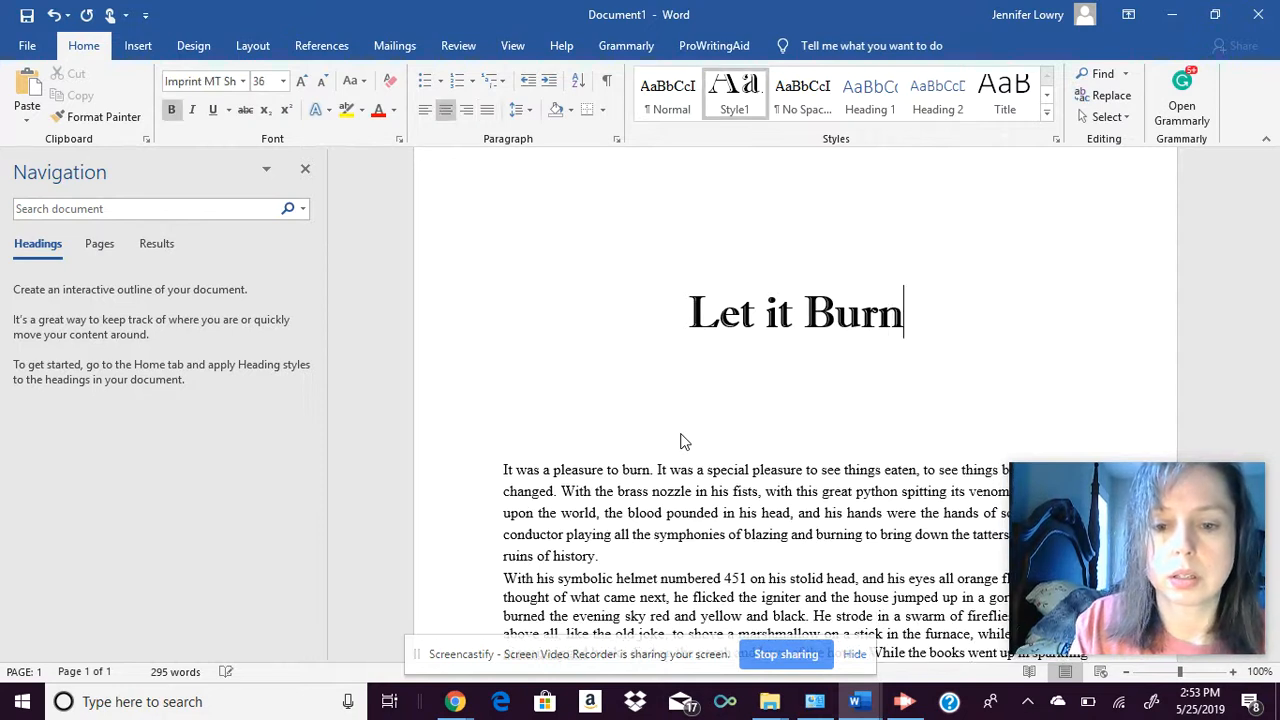
key("Down")
key("BackSpace")
key("BackSpace")
key("BackSpace")
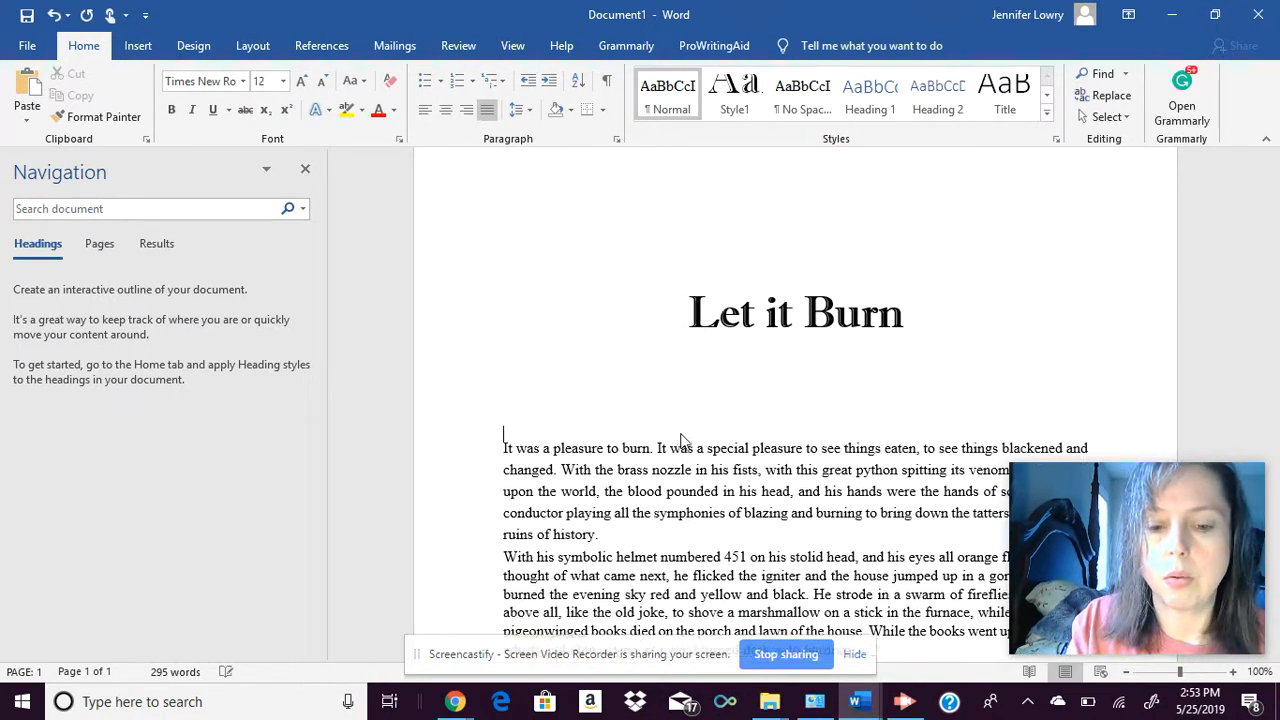
key("Up")
key("Down")
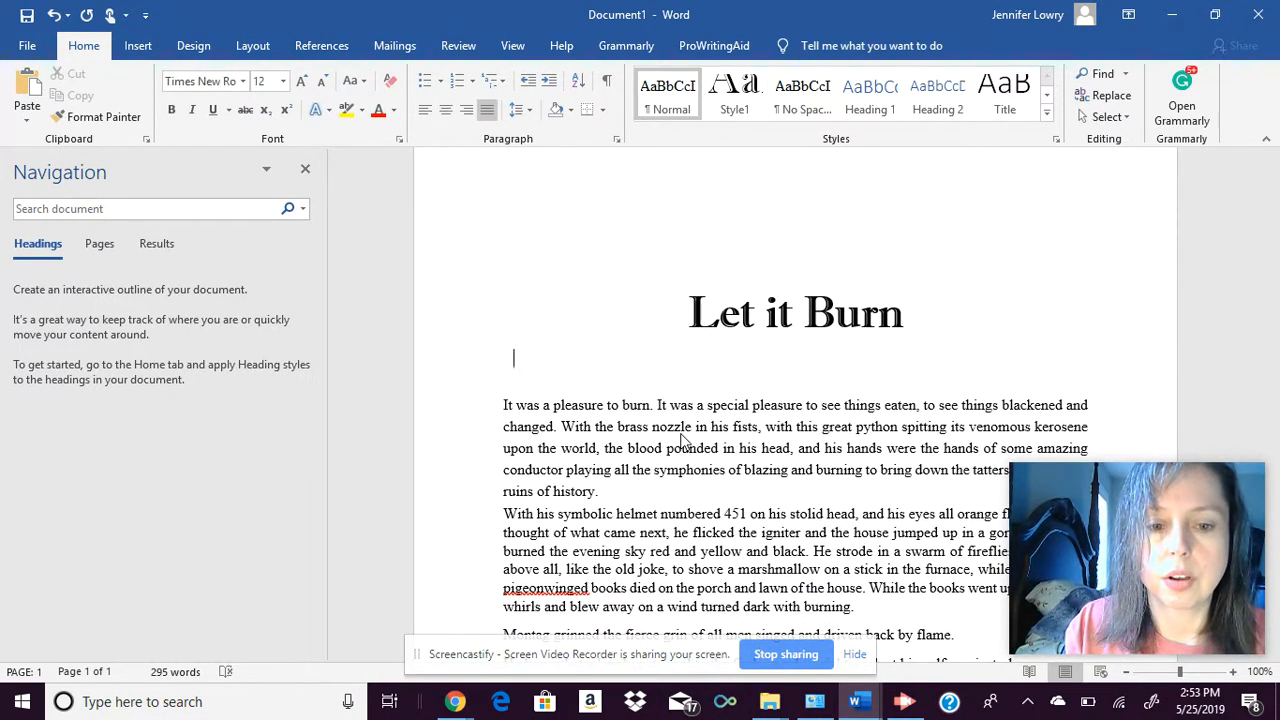
key("Return")
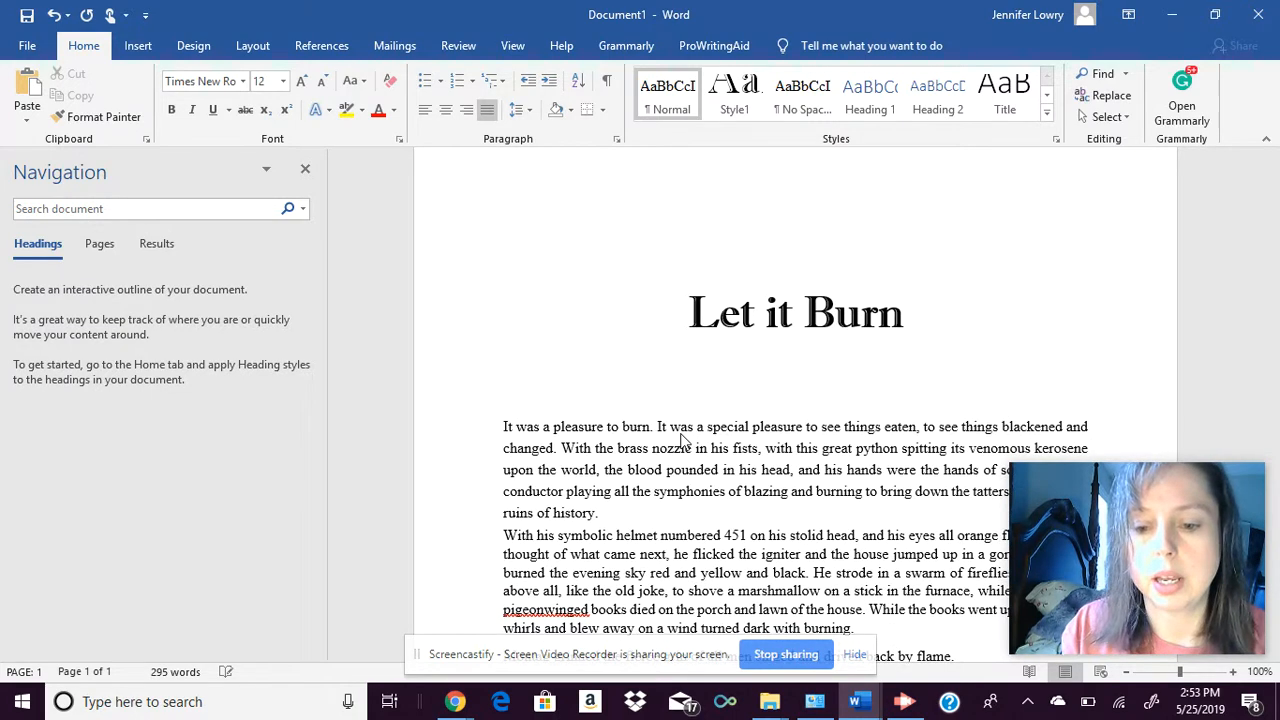
left_click(1029, 671)
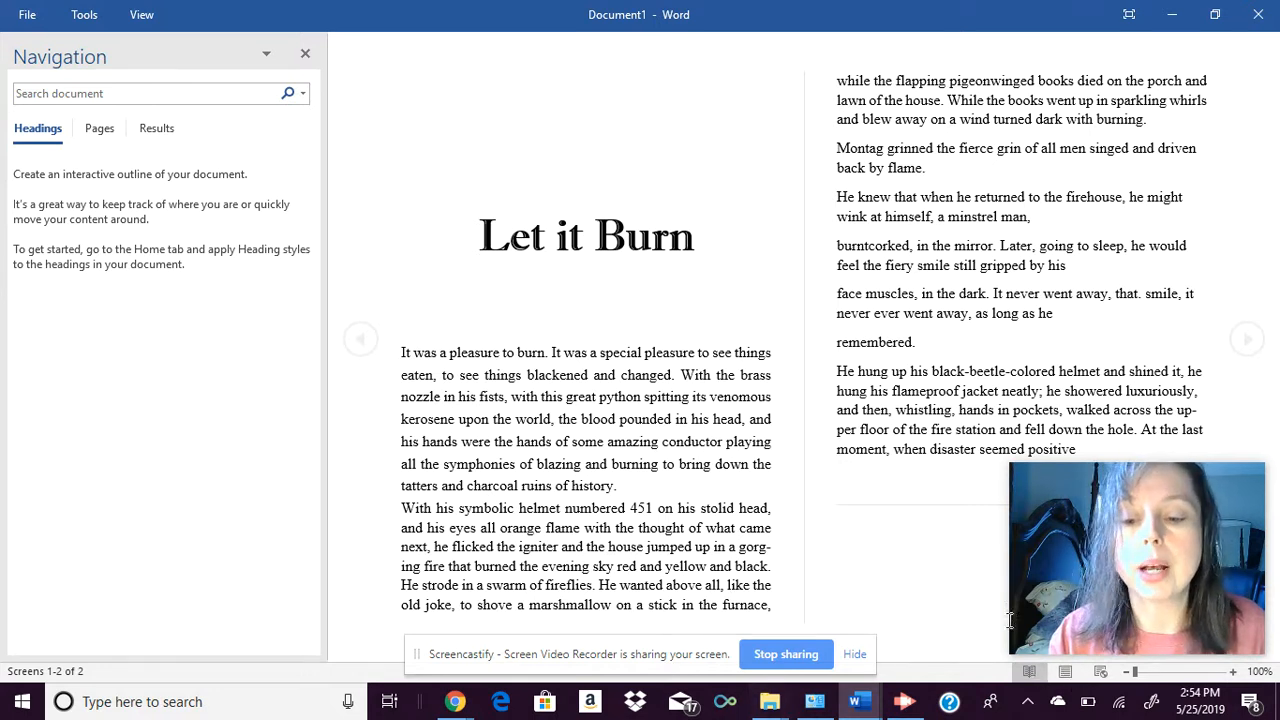
left_click(1069, 675)
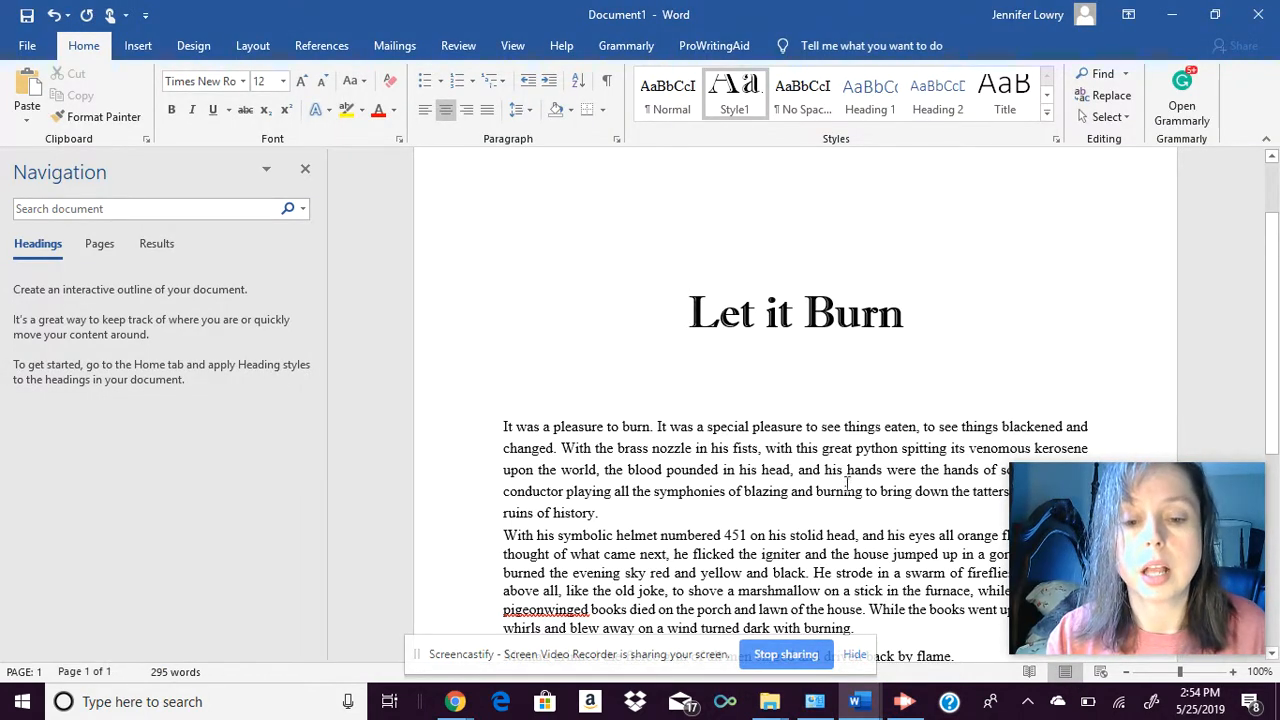
left_click(911, 547)
key("Down")
key("Down")
key("Down")
key("Down")
key("Down")
scroll(911, 547, "down", 3)
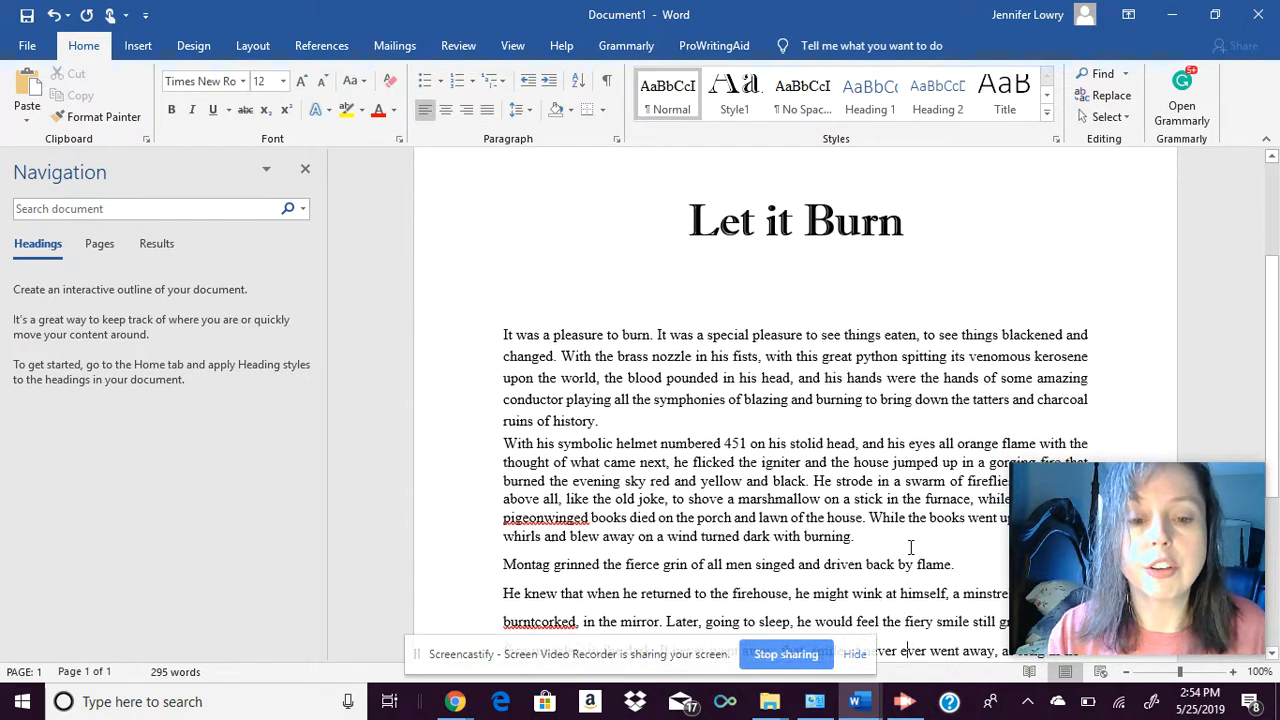
left_click_drag(644, 400, 466, 334)
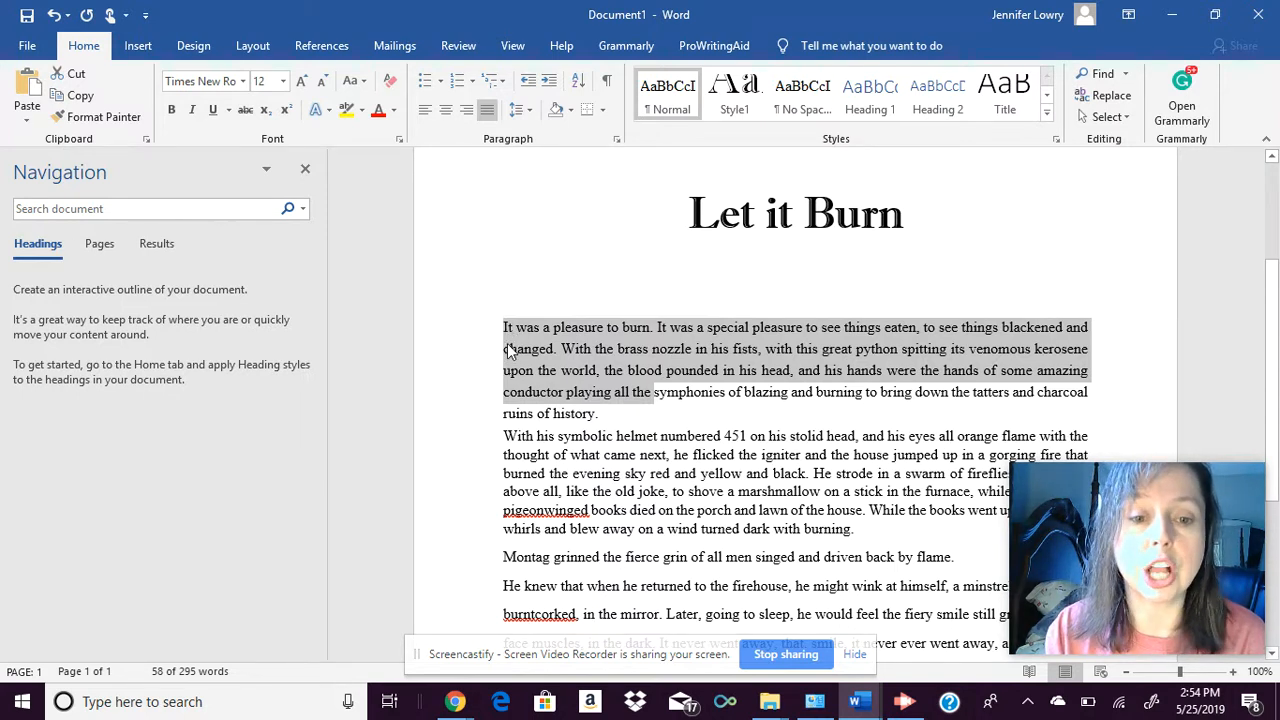
left_click(503, 348)
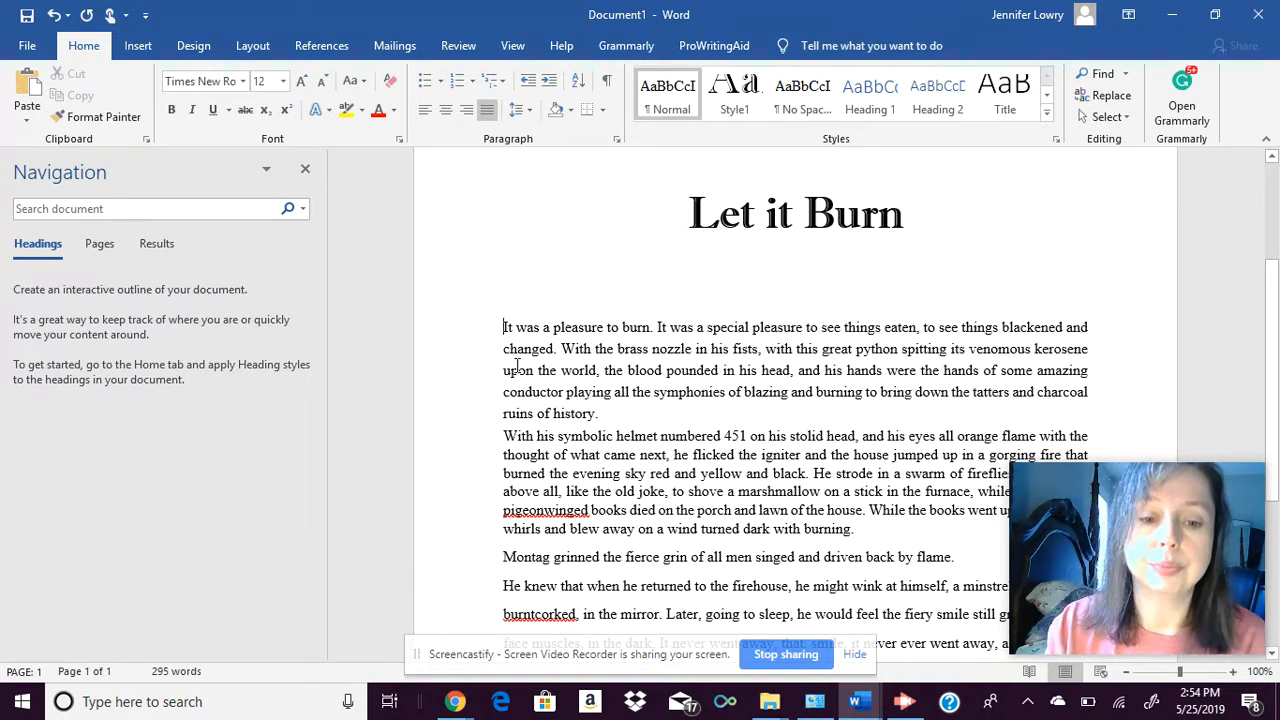
Set the spacing after to 0 pt for the paragraphs from "With his symbolic helmet" through "He knew".
left_click_drag(501, 437, 612, 618)
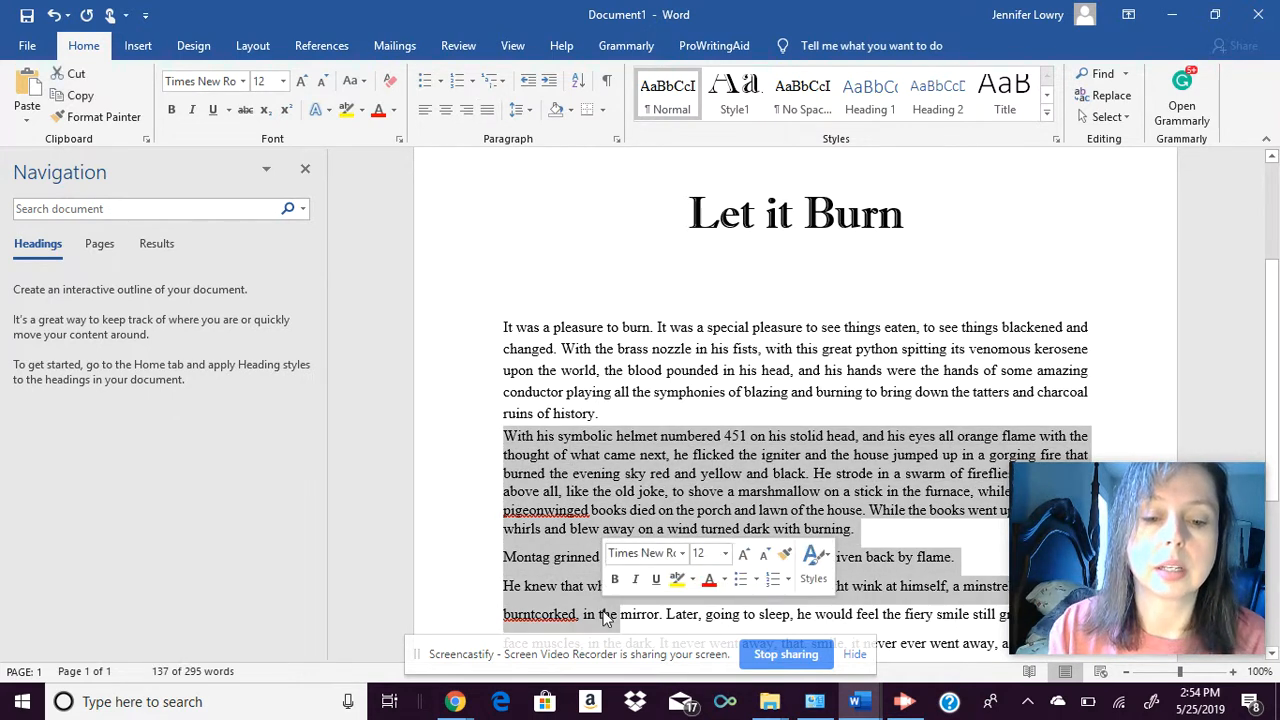
left_click(566, 530)
left_click_drag(499, 498, 483, 446)
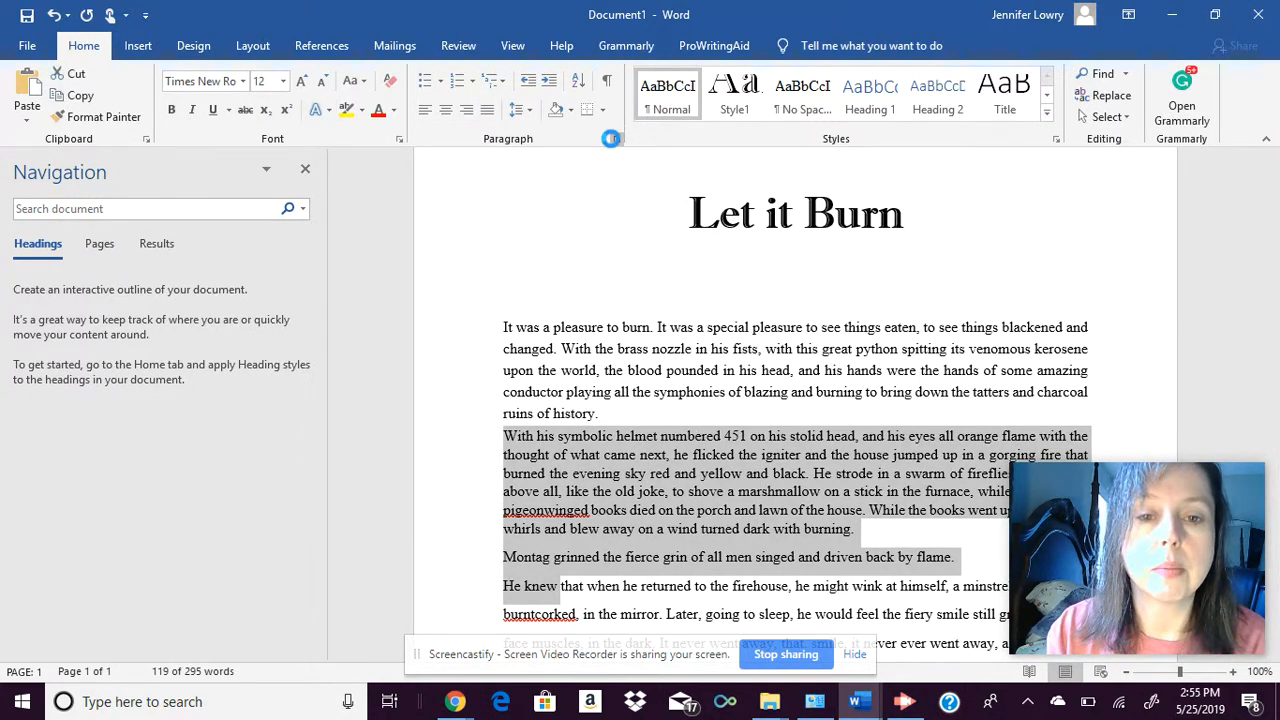
left_click(611, 138)
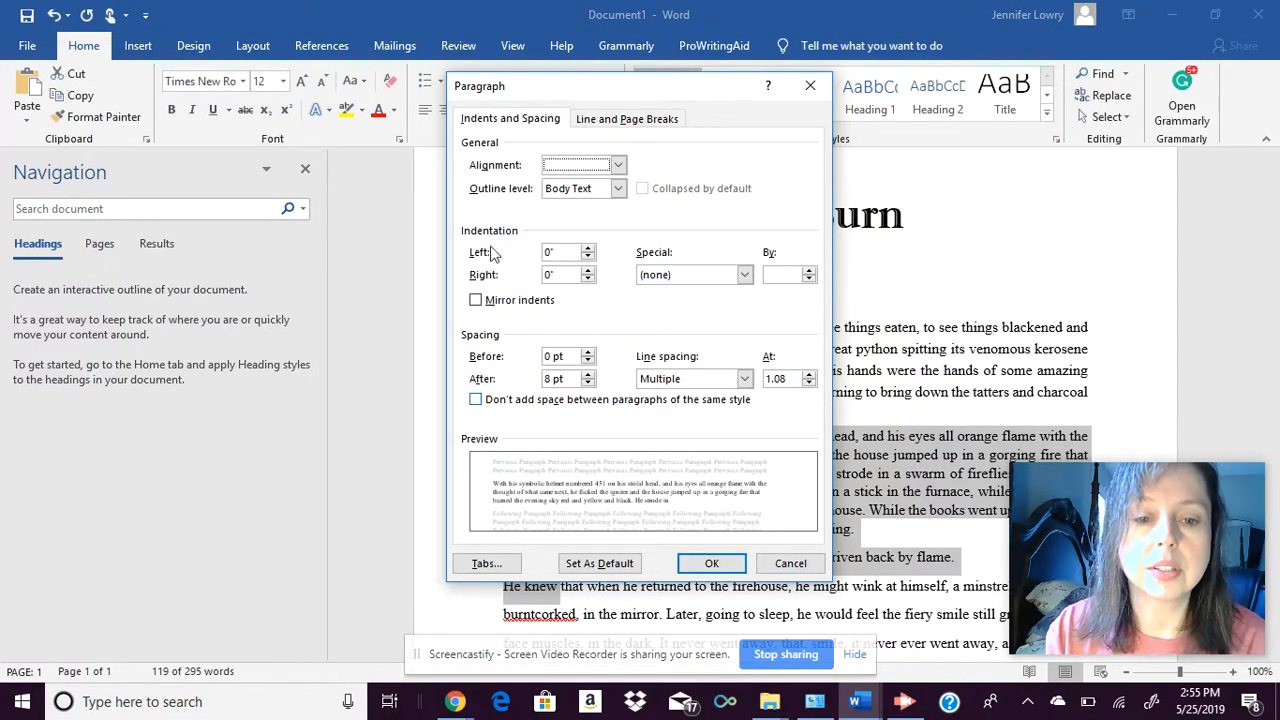
left_click(588, 384)
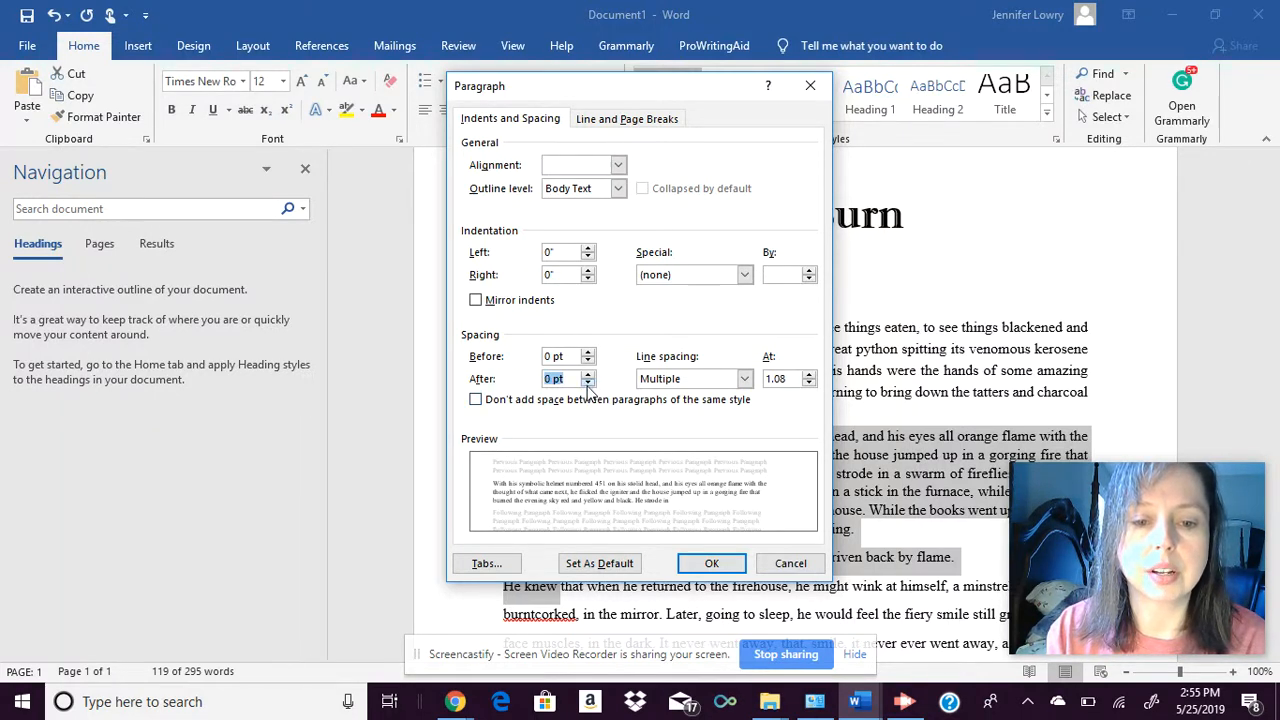
left_click(711, 563)
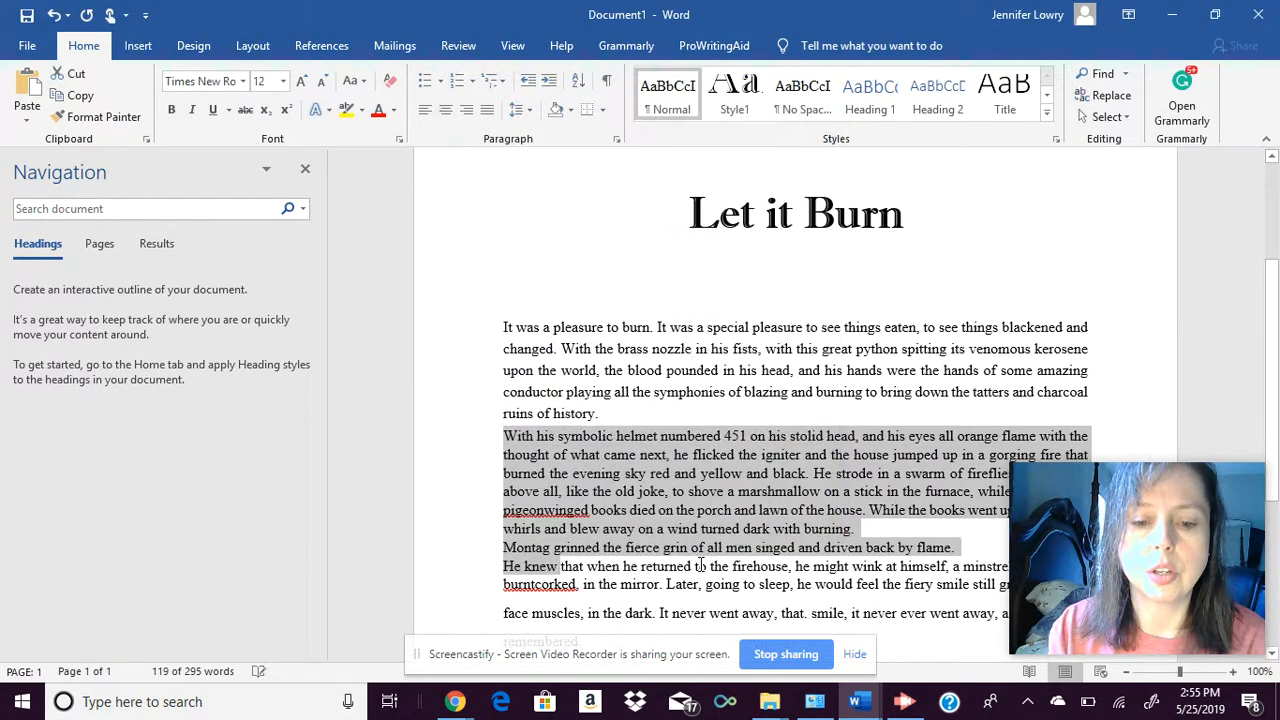
Select the entire document and set the paragraph spacing after to 0 pt.
left_click(565, 445)
left_click_drag(503, 437, 822, 660)
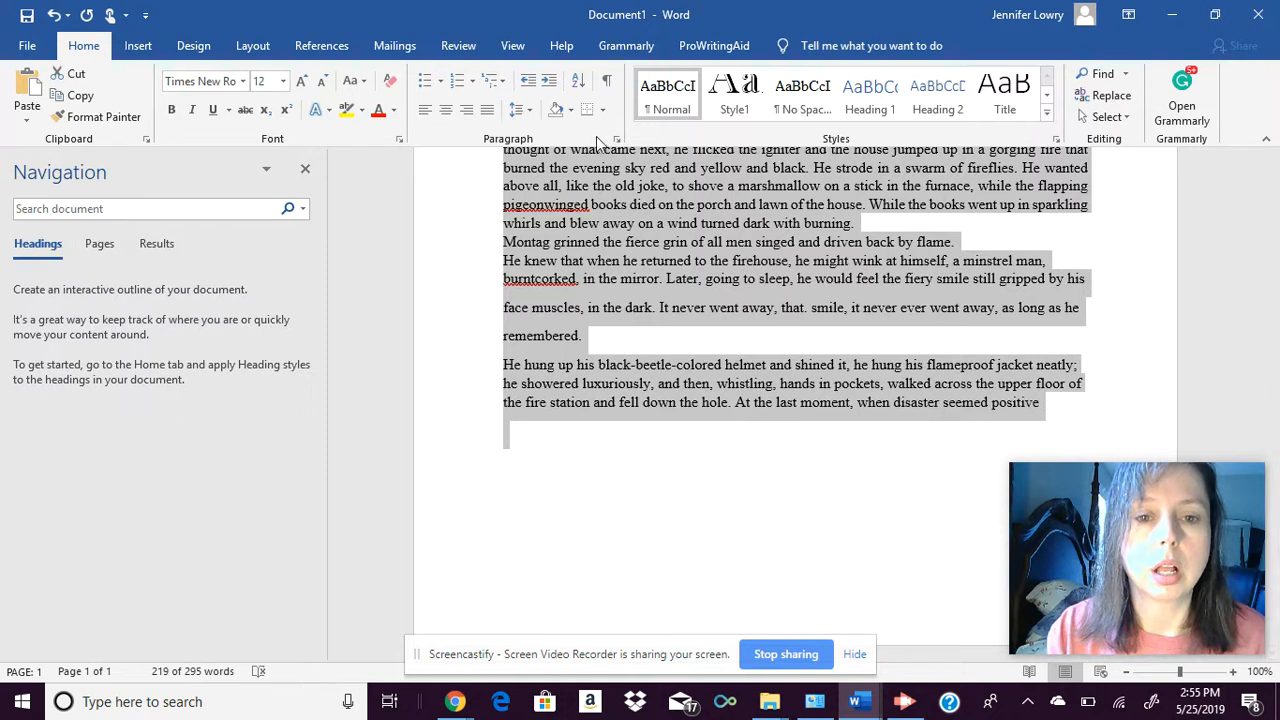
left_click(1106, 117)
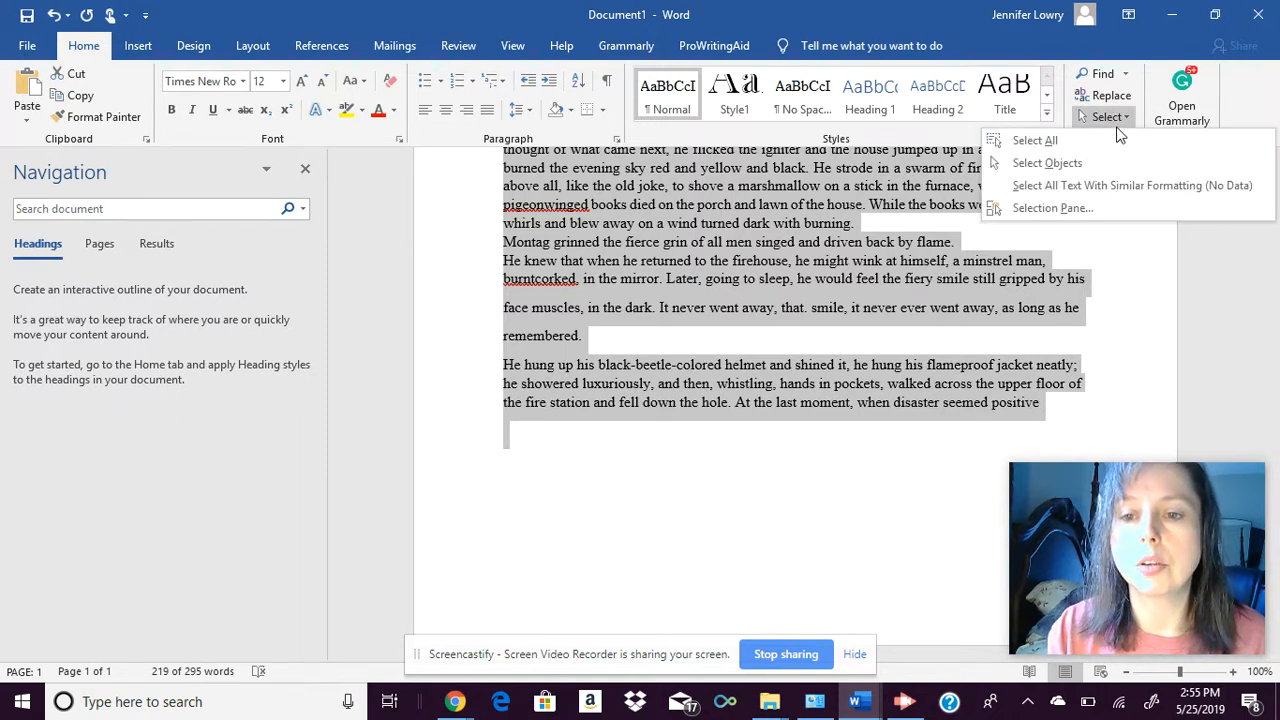
left_click(1035, 141)
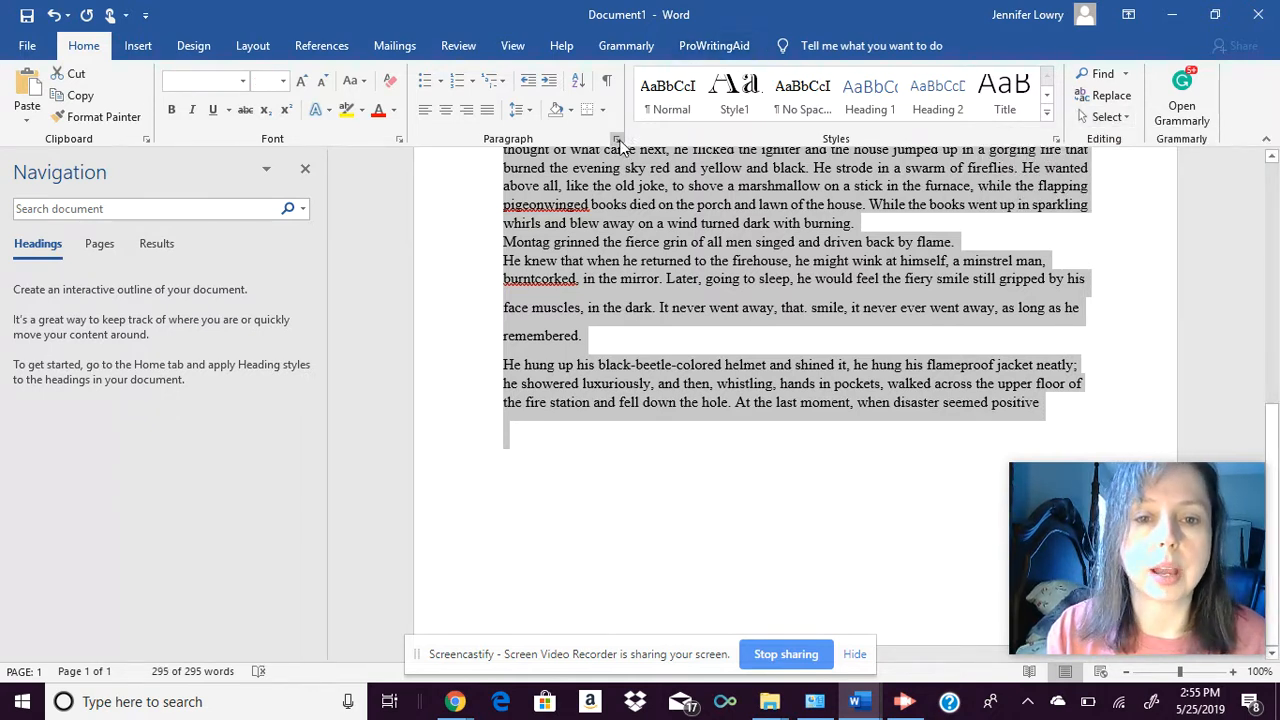
left_click(618, 140)
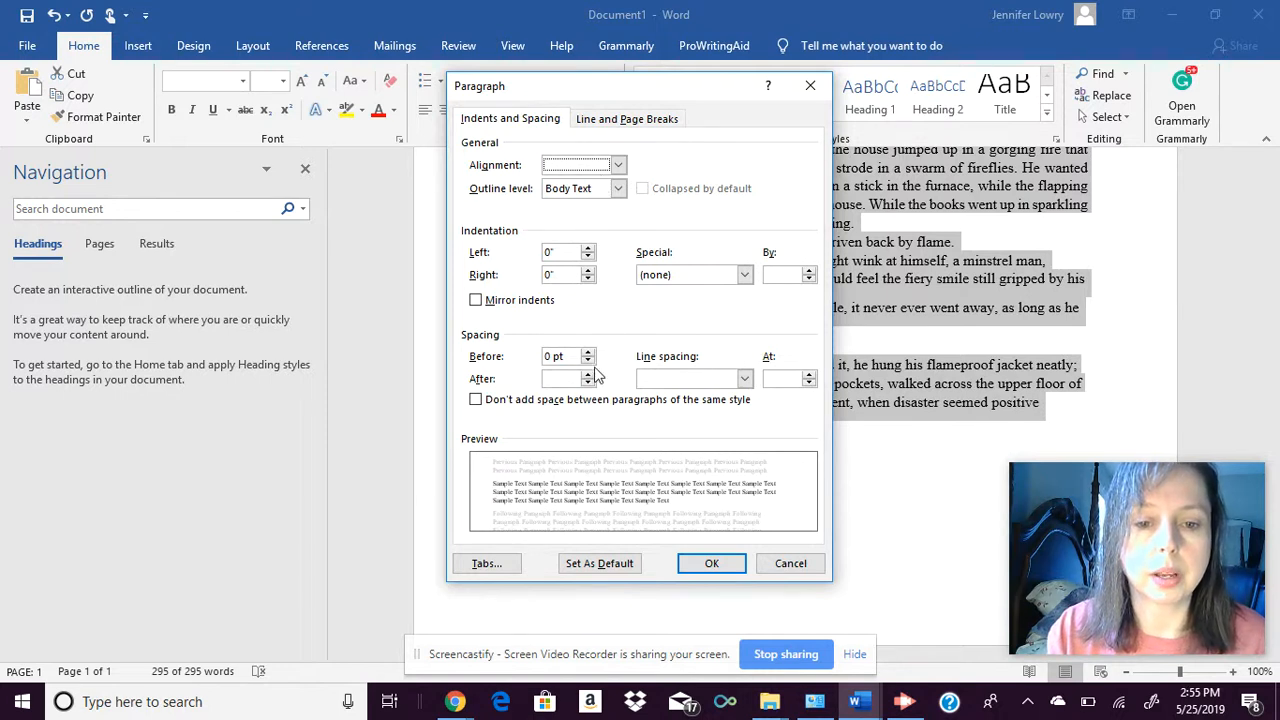
left_click(588, 384)
left_click(588, 384)
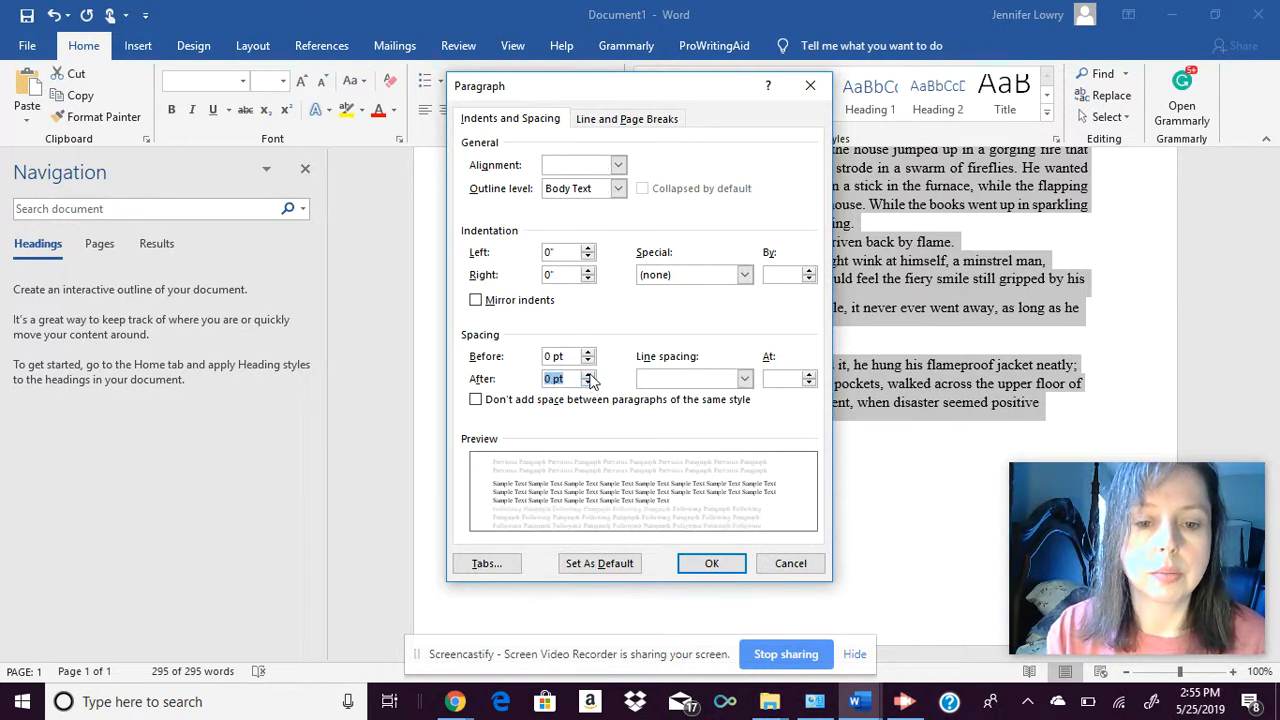
Set the whole document's line spacing to Multiple at 1.25 and apply the paragraph settings.
left_click(744, 378)
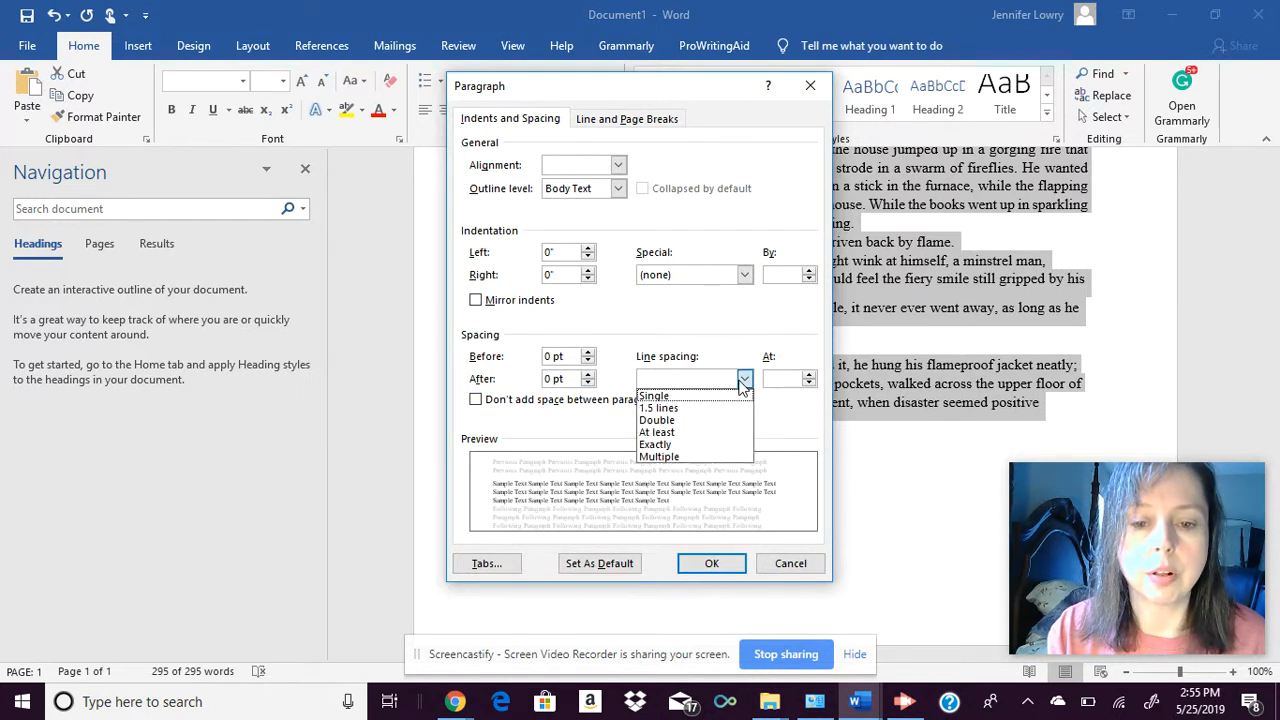
left_click(701, 458)
left_click(788, 380)
key("BackSpace")
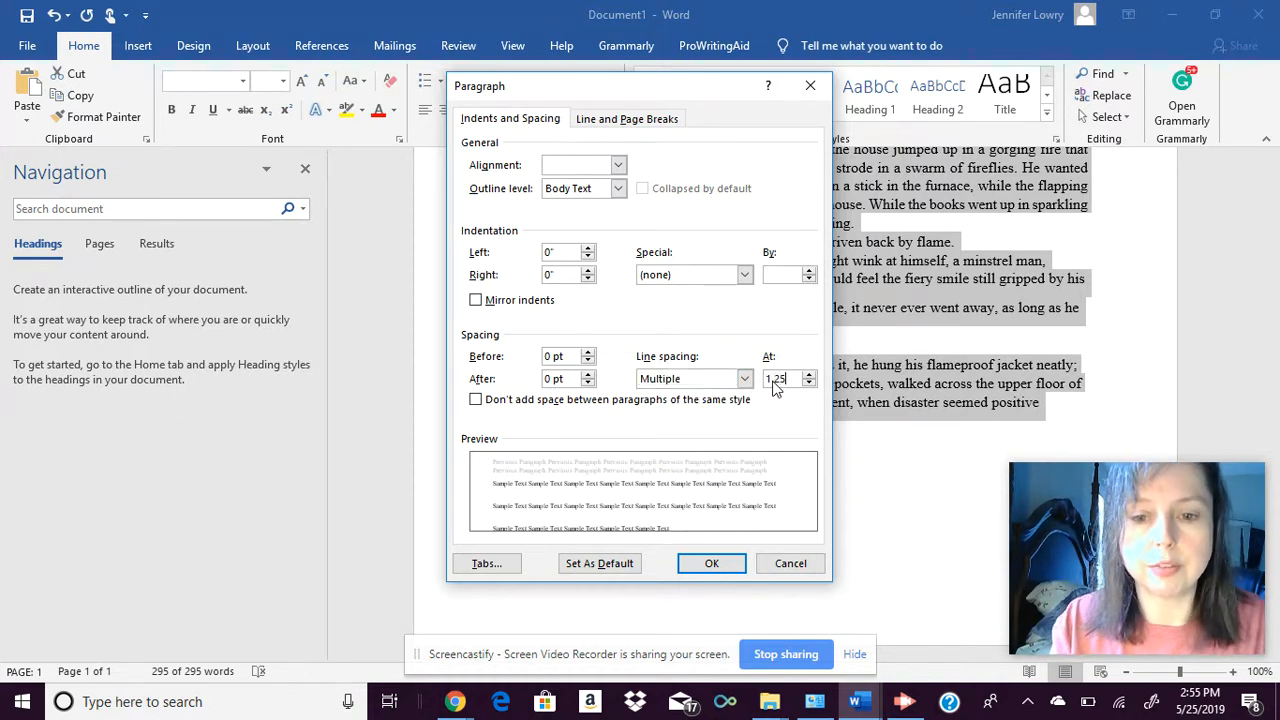
left_click(716, 563)
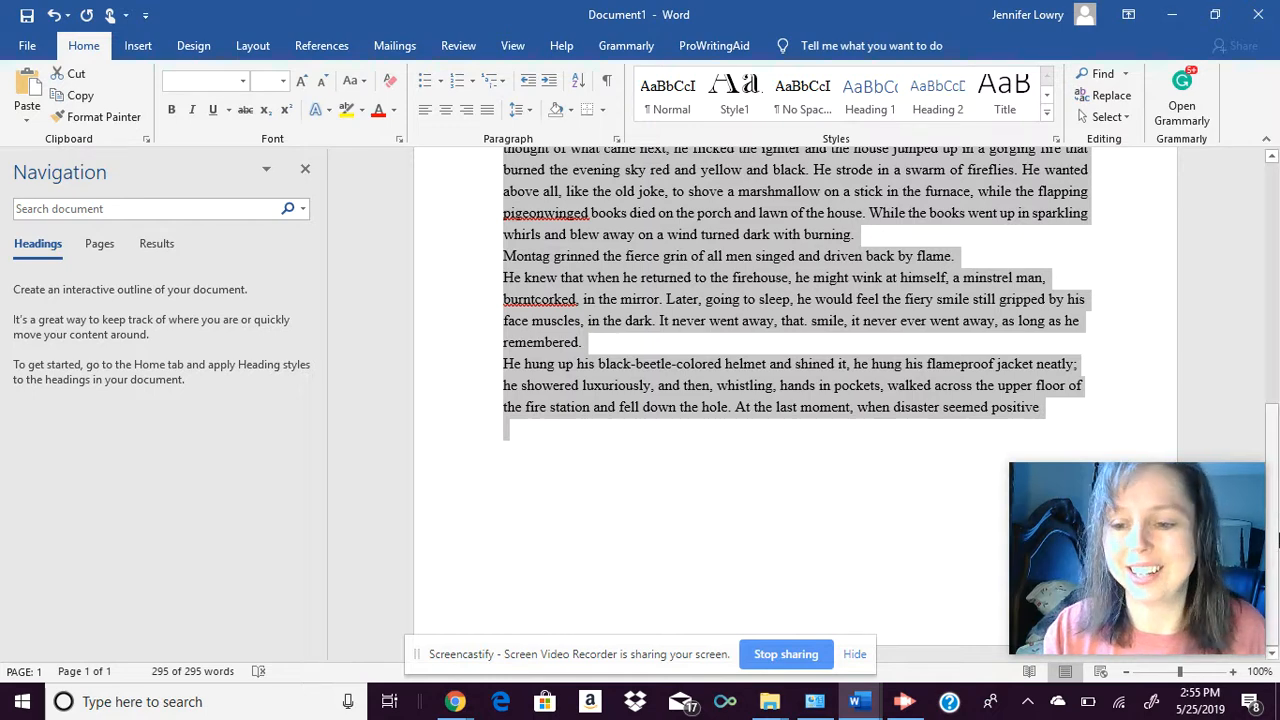
Apply a 0.2" first-line indent to the body paragraphs from the opening paragraph to the end of the text.
scroll(1272, 430, "up", 4)
scroll(1272, 430, "up", 1)
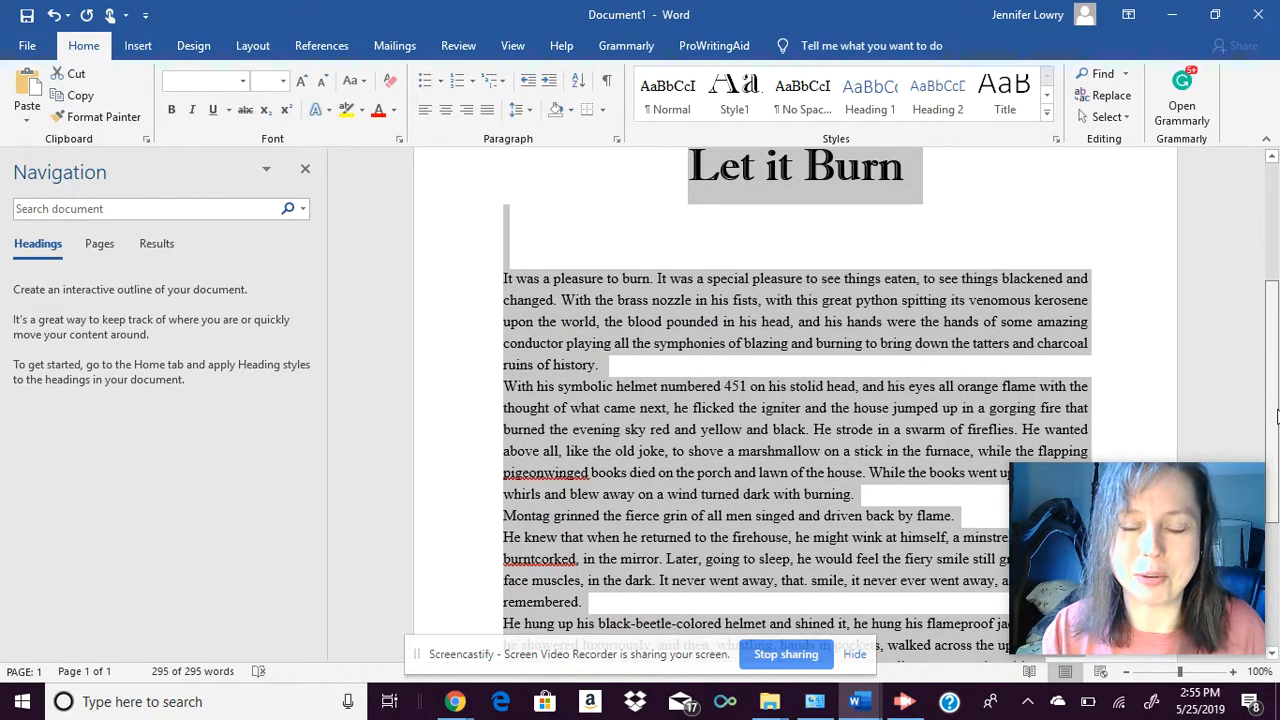
left_click(597, 350)
left_click_drag(626, 350, 714, 599)
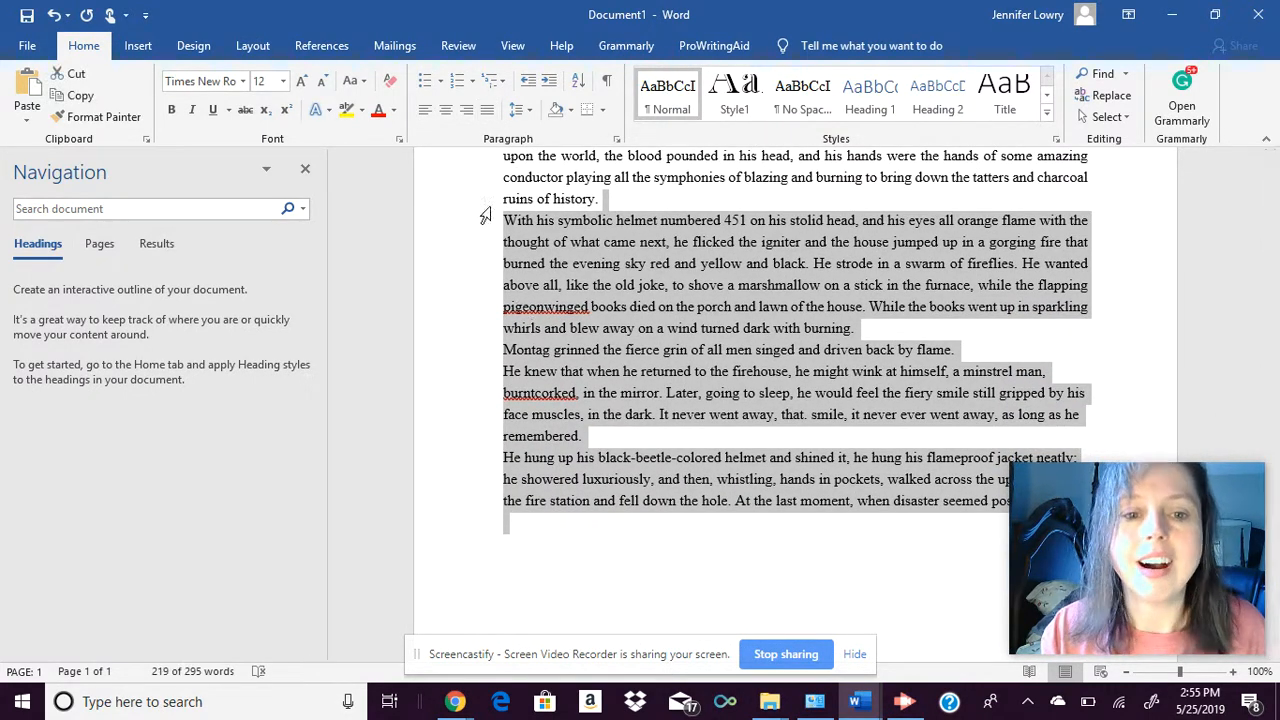
left_click(616, 139)
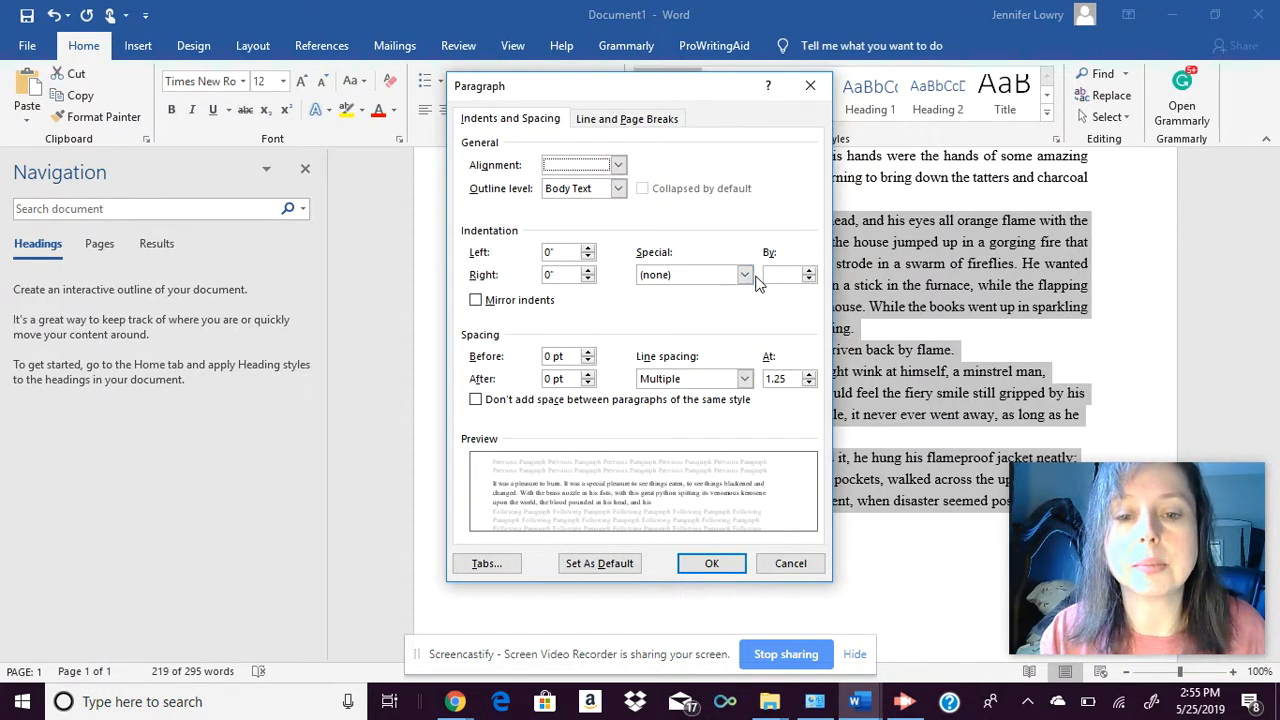
left_click(746, 274)
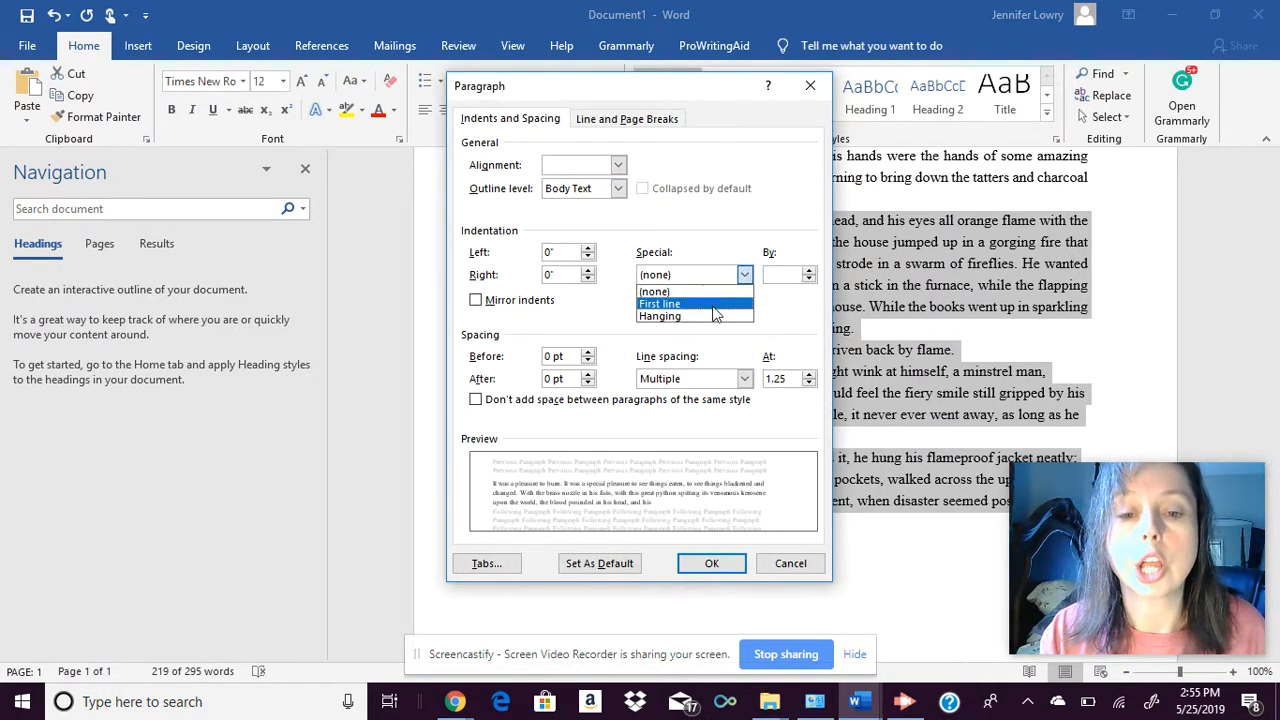
left_click(714, 305)
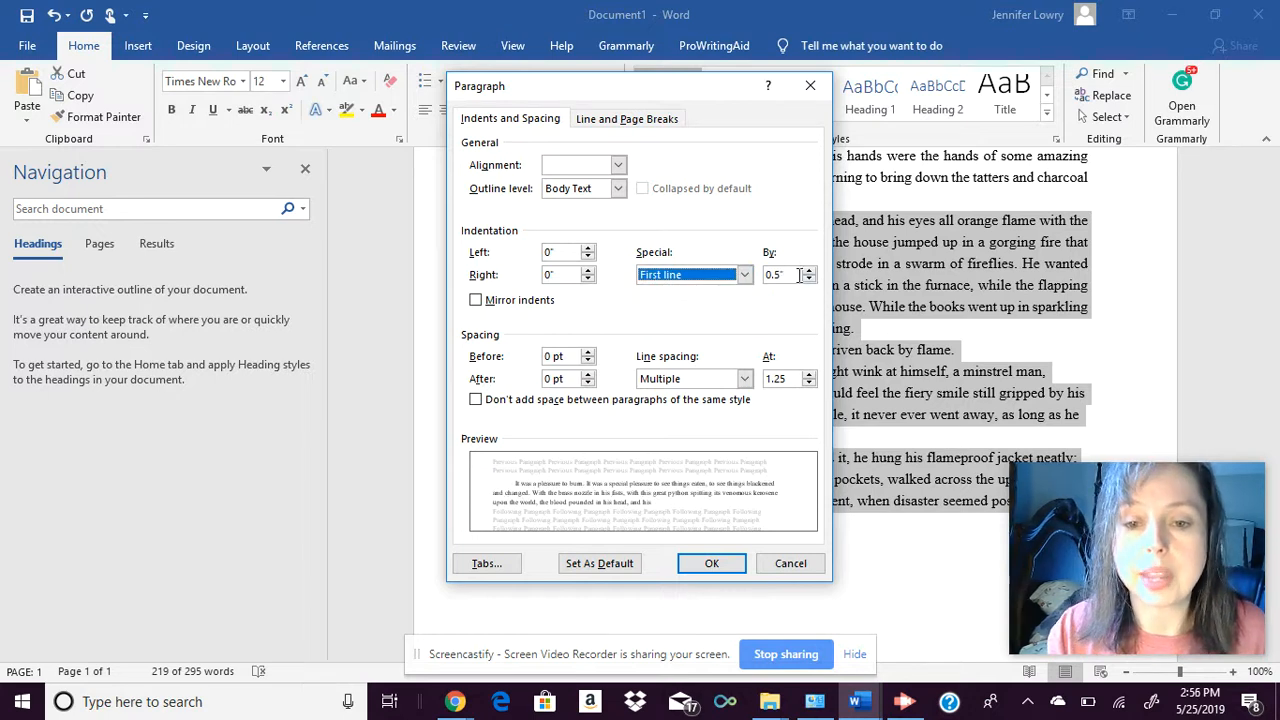
left_click(782, 274)
key("BackSpace")
key("BackSpace")
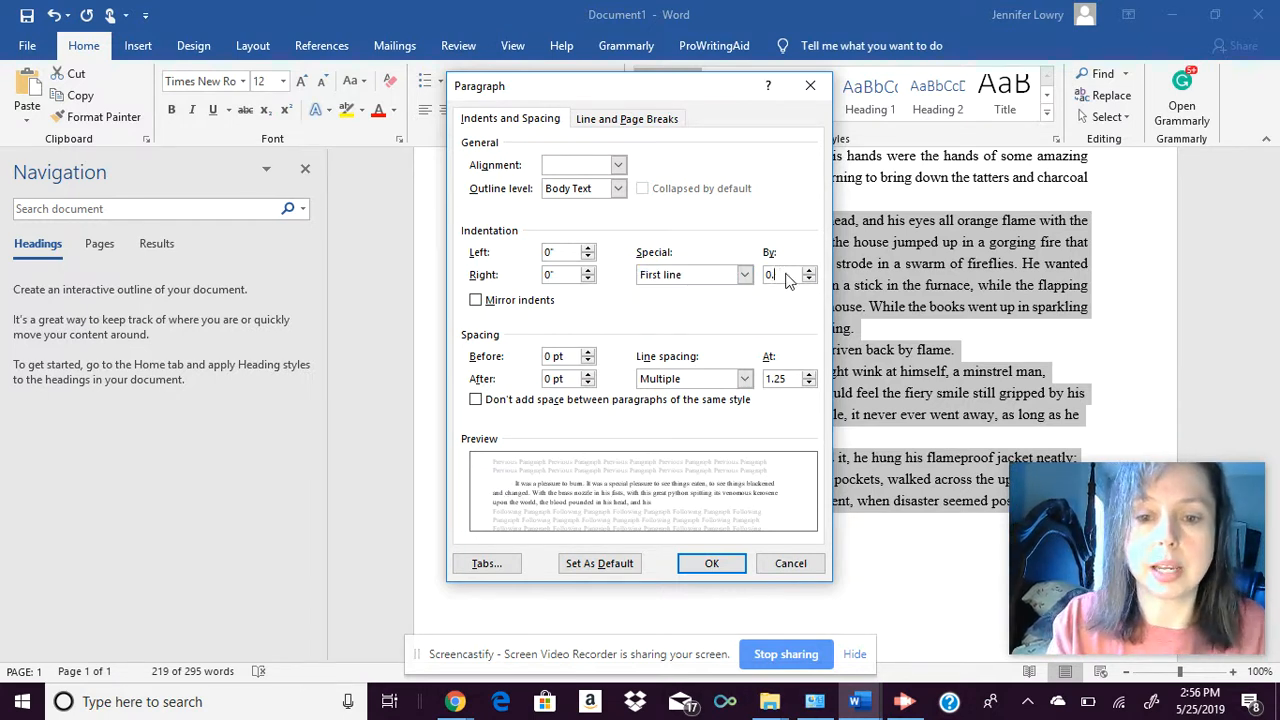
type("2")
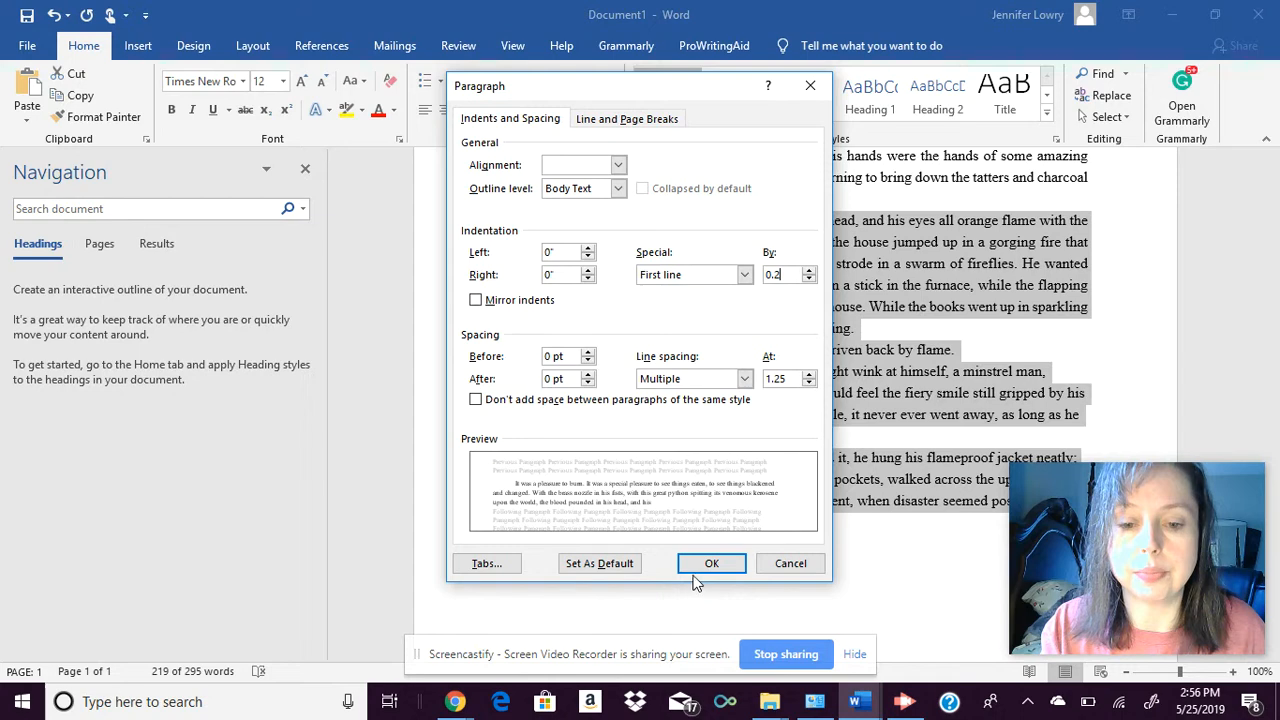
left_click(708, 564)
Preview the indented paragraphs in Read Mode and return to the Print Layout view.
left_click(783, 394)
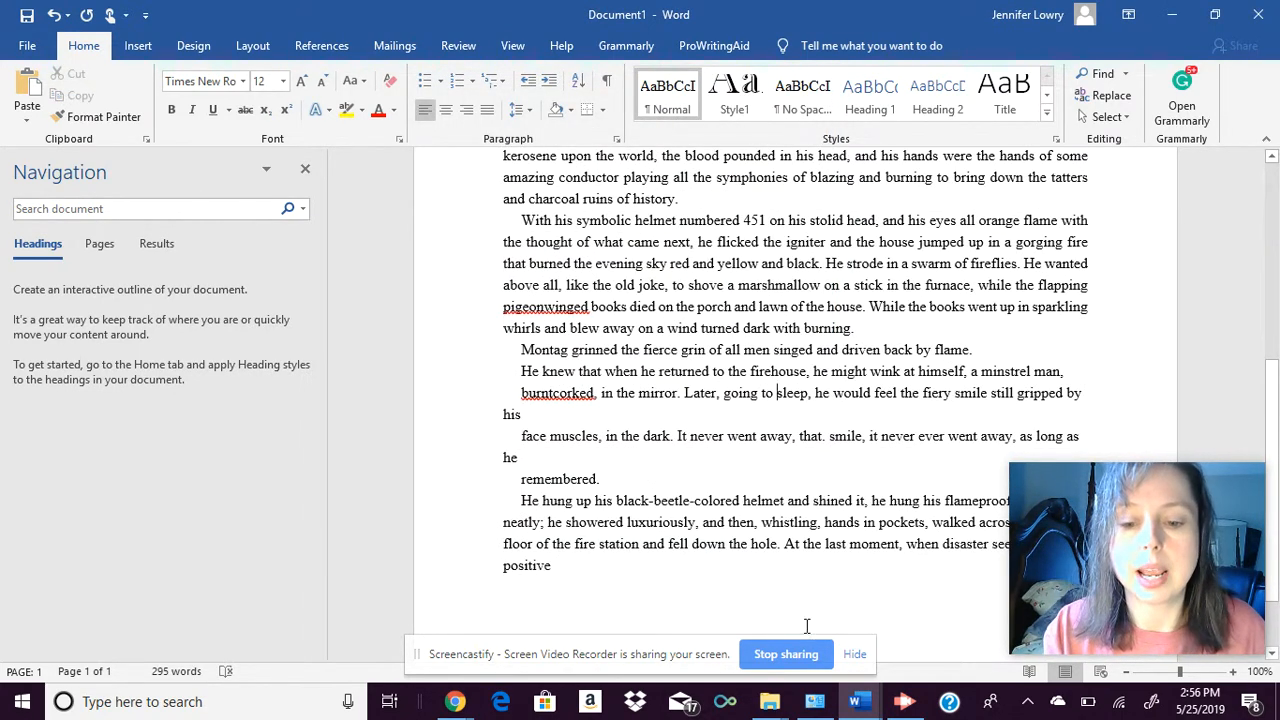
left_click(1027, 671)
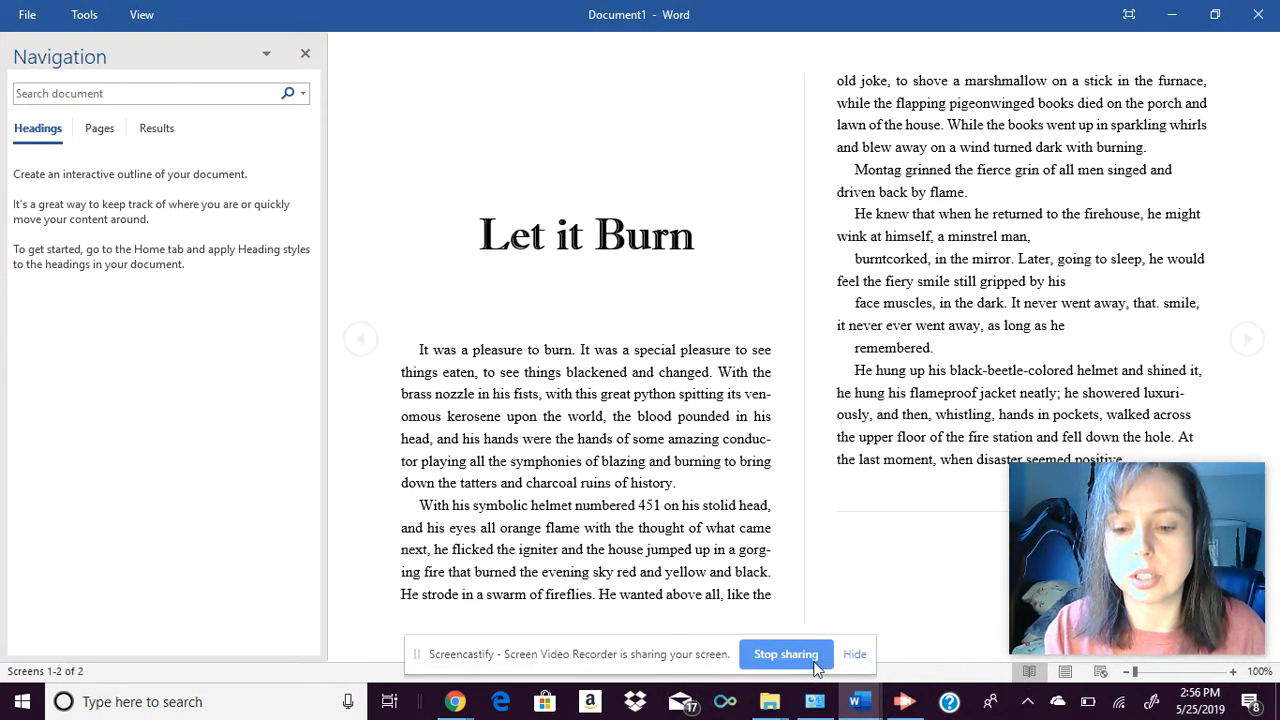
left_click(1066, 671)
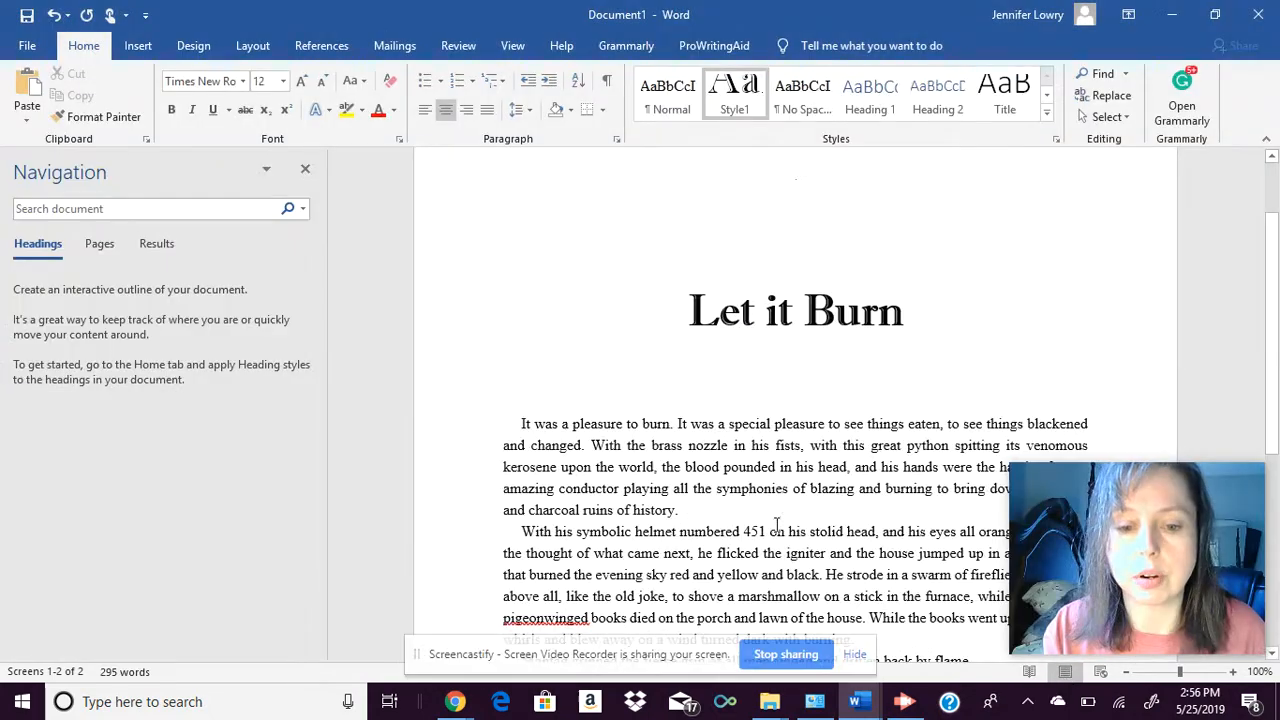
Remove the stray paragraph breaks before "face muscles", "remembered." and "burntcorked" to rejoin the paragraph beginning "He knew".
scroll(507, 388, "down", 5)
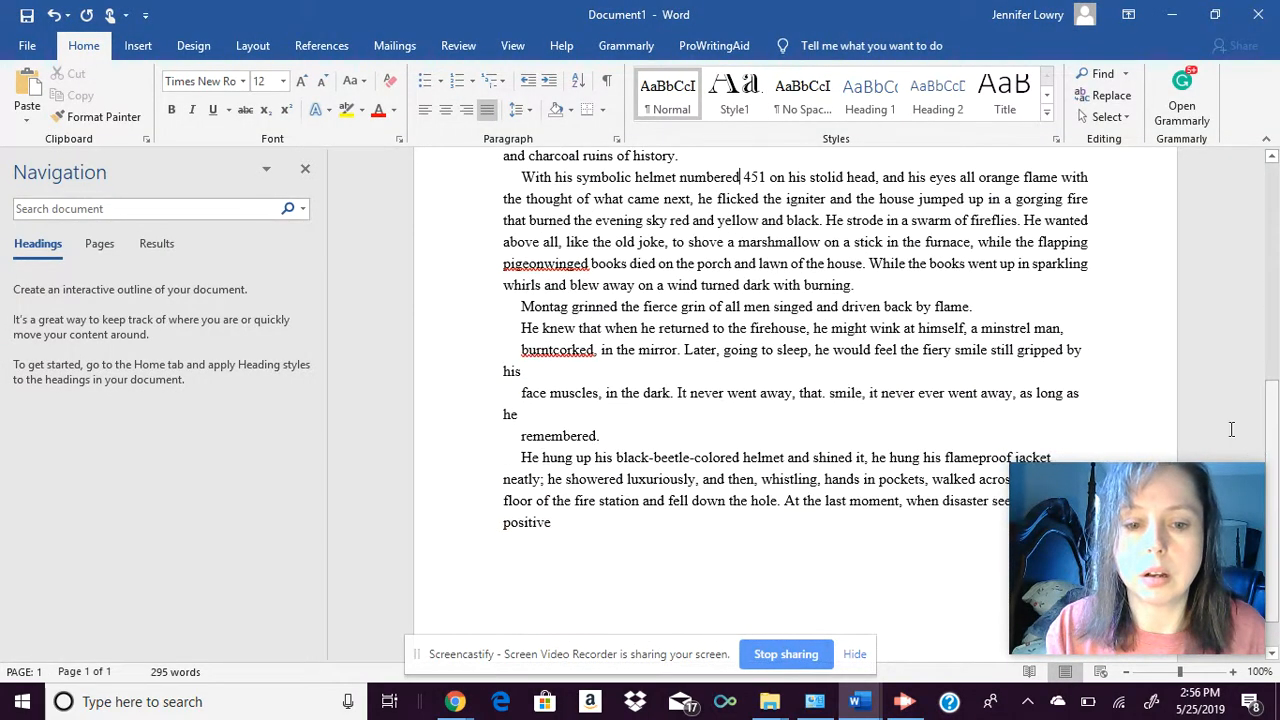
left_click(507, 391)
key("BackSpace")
key("BackSpace")
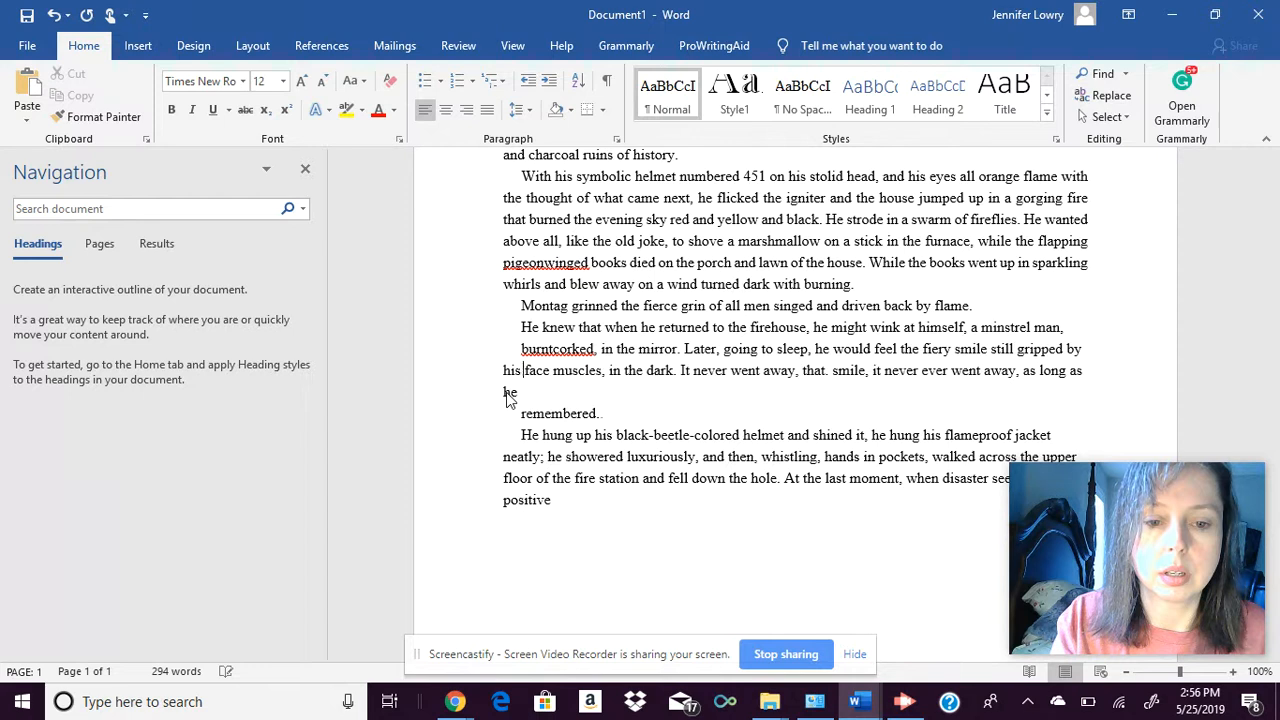
left_click(517, 413)
key("BackSpace")
key("BackSpace")
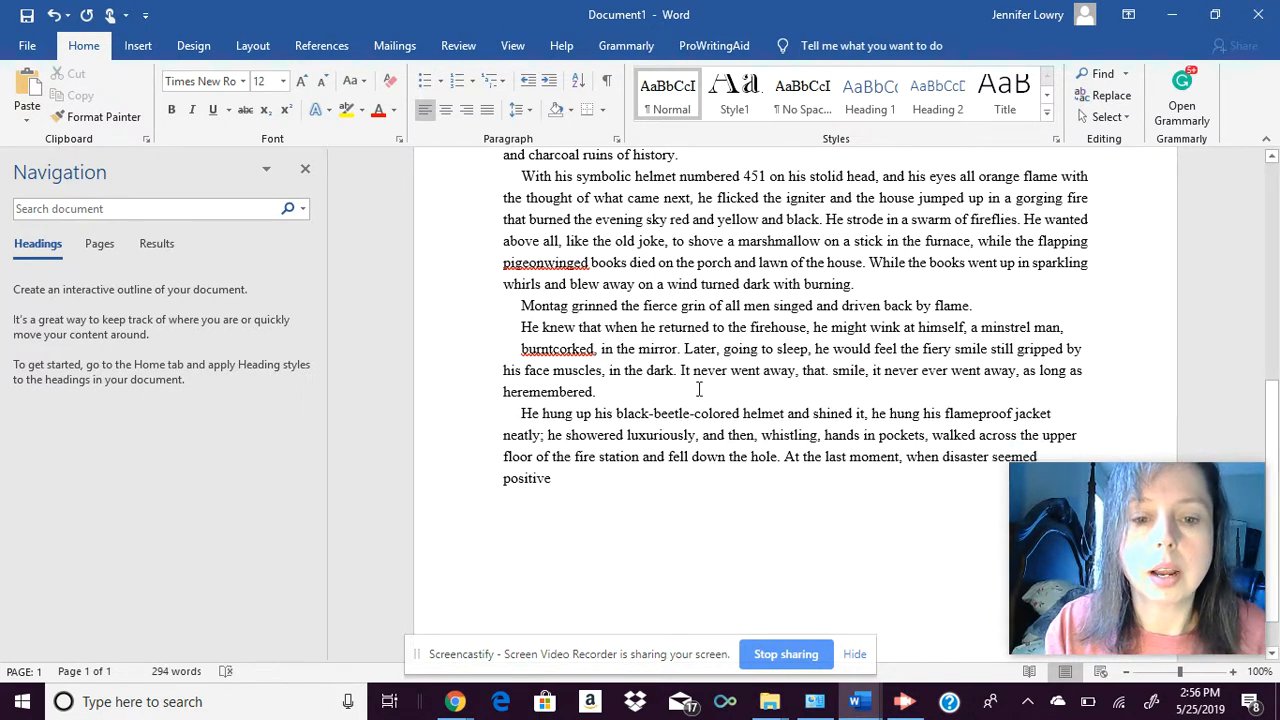
left_click(521, 350)
key("BackSpace")
key("BackSpace")
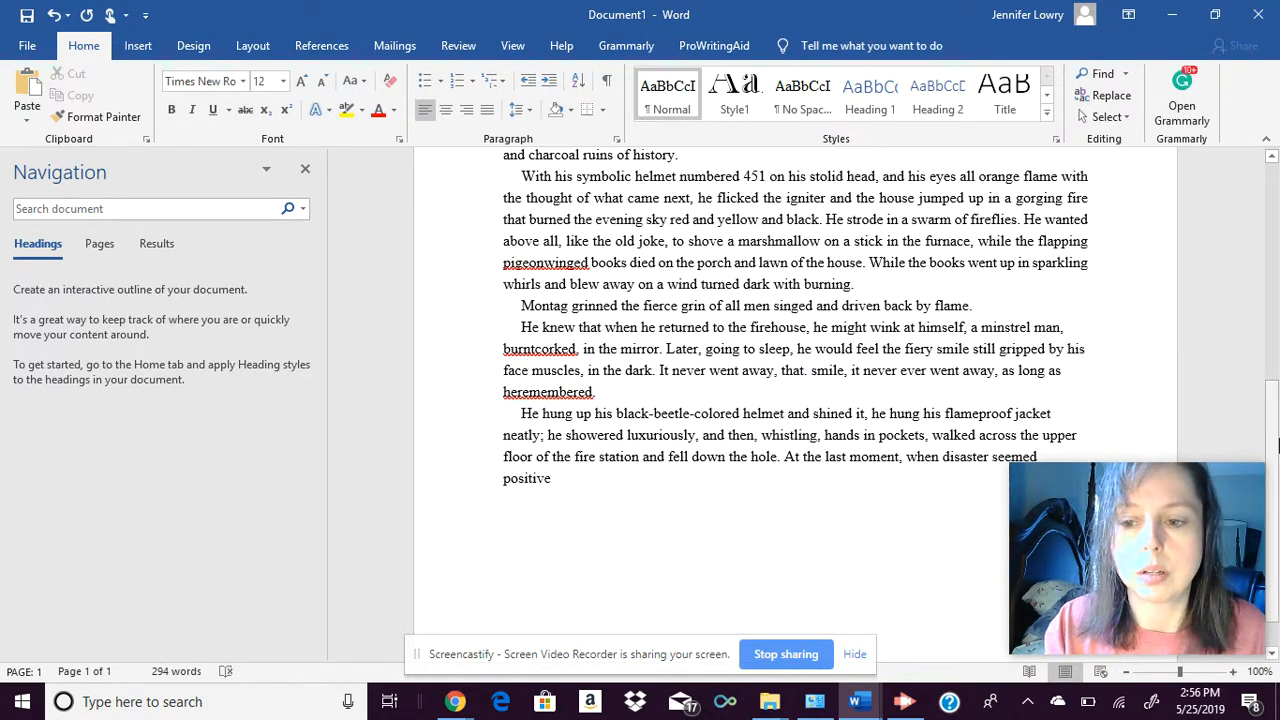
Set the first-line indent of the paragraph beginning "He knew" to 0.4".
scroll(1277, 377, "up", 2)
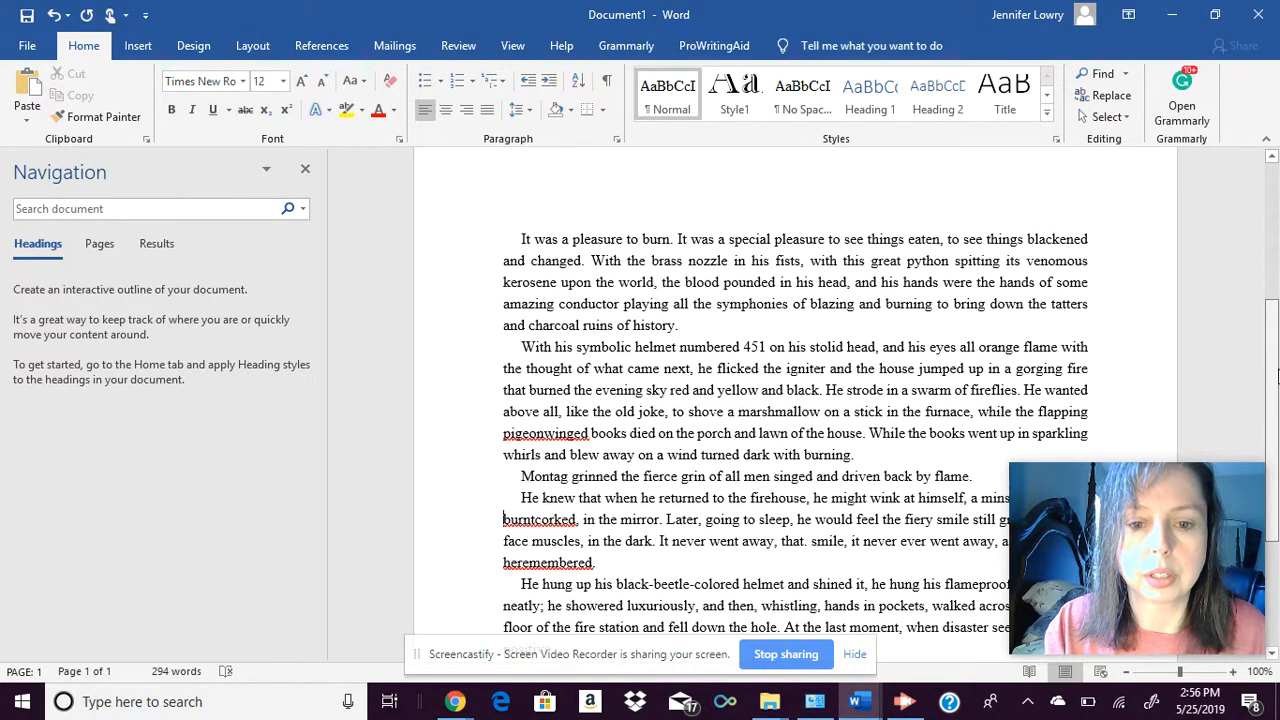
scroll(820, 473, "down", 1)
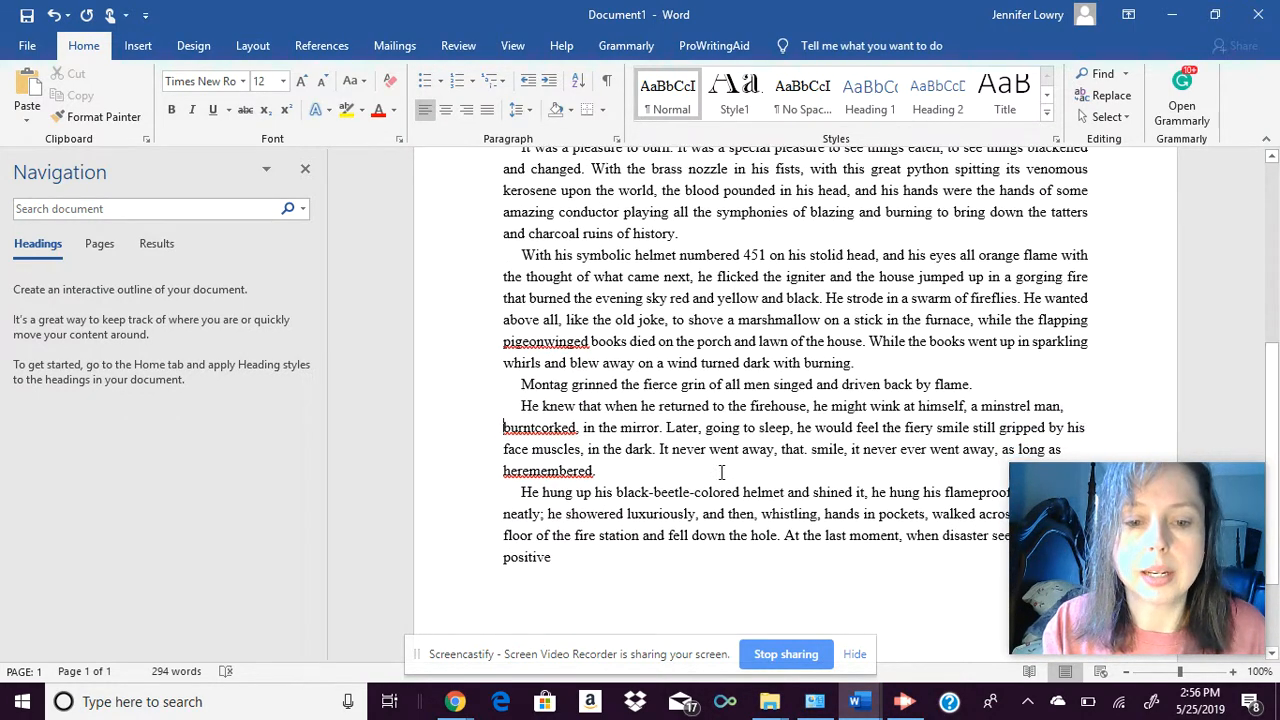
left_click_drag(596, 472, 519, 406)
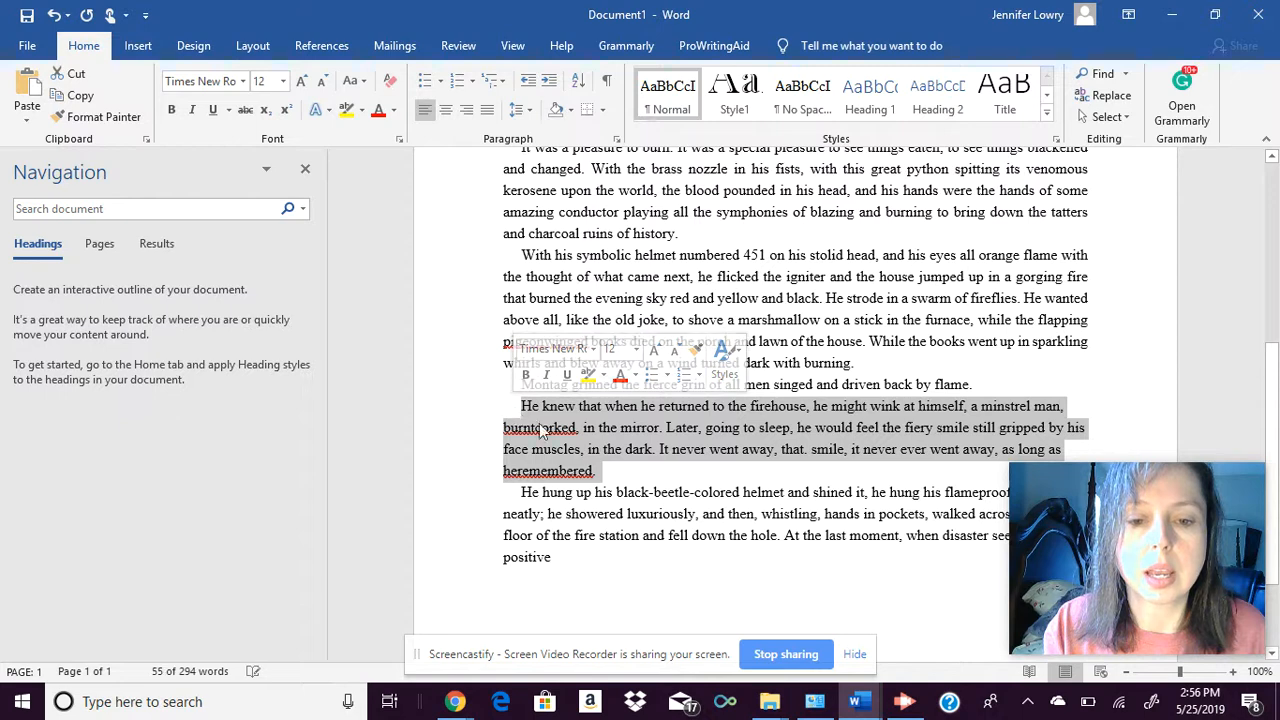
left_click(617, 141)
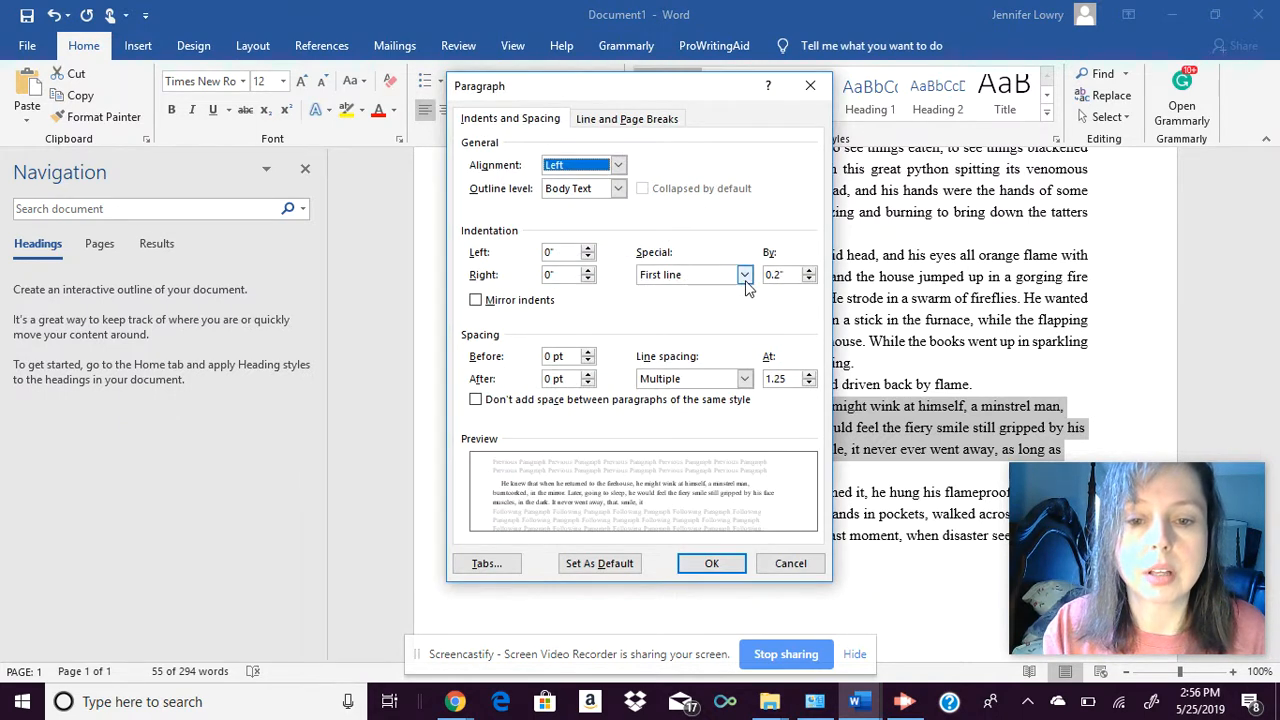
left_click(809, 271)
left_click(809, 271)
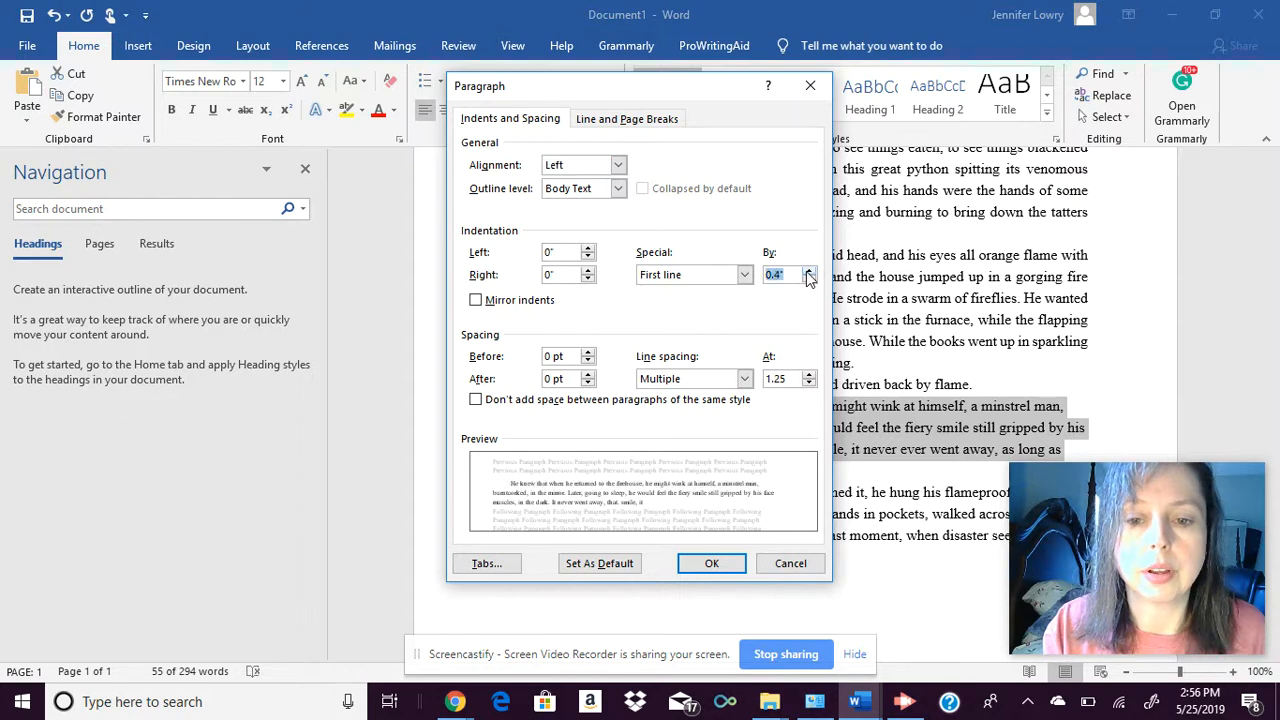
left_click(711, 562)
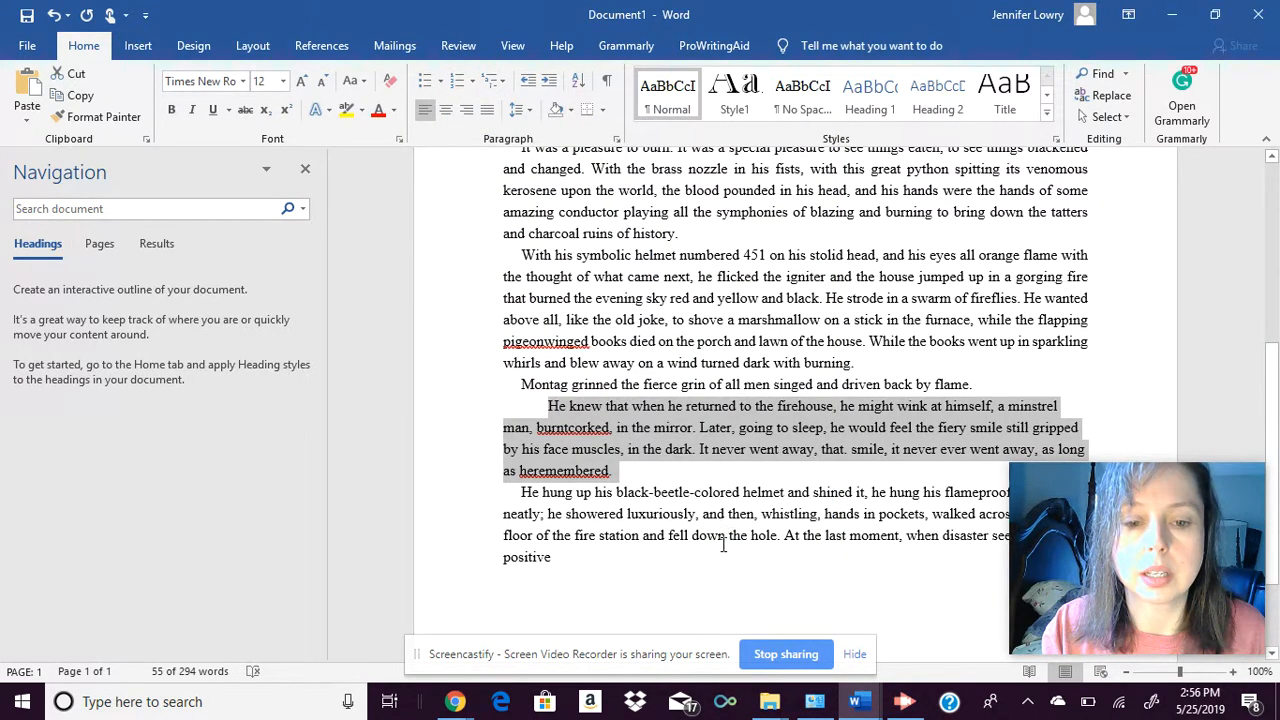
Preview the "He knew" paragraph's indent against the surrounding paragraphs in Read Mode and return to Print Layout.
left_click(723, 545)
left_click(1027, 671)
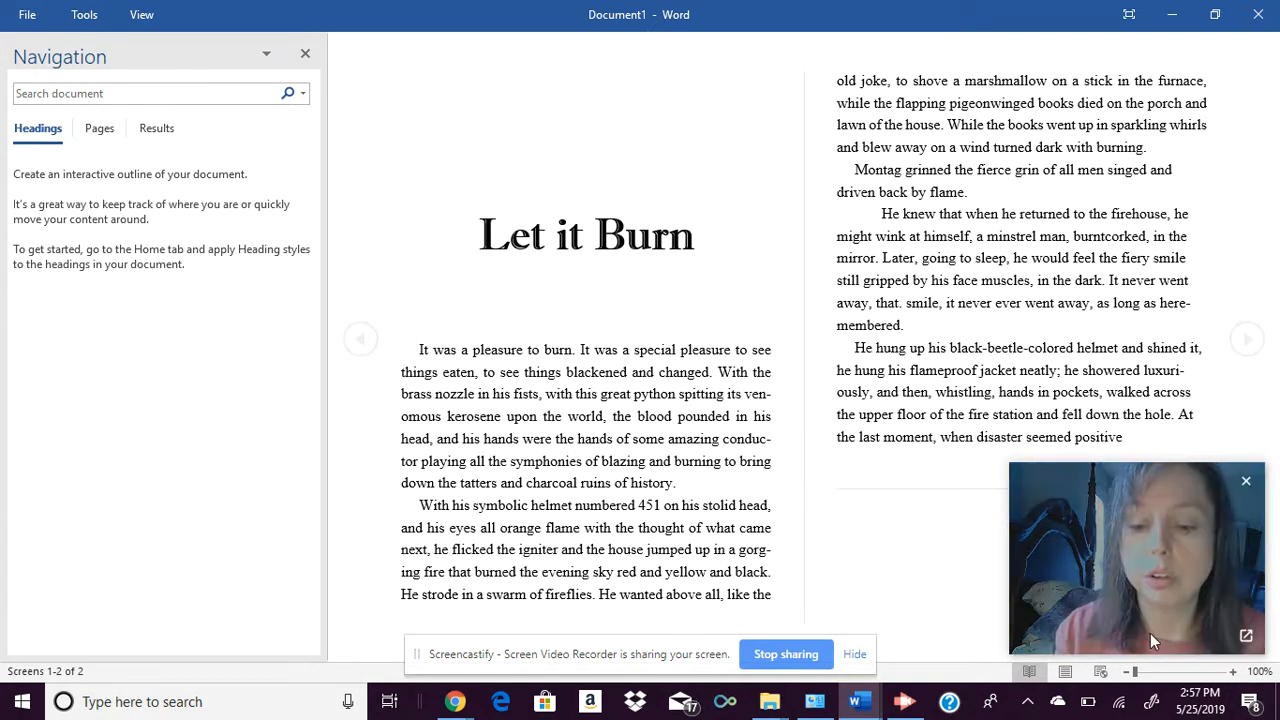
left_click(1064, 673)
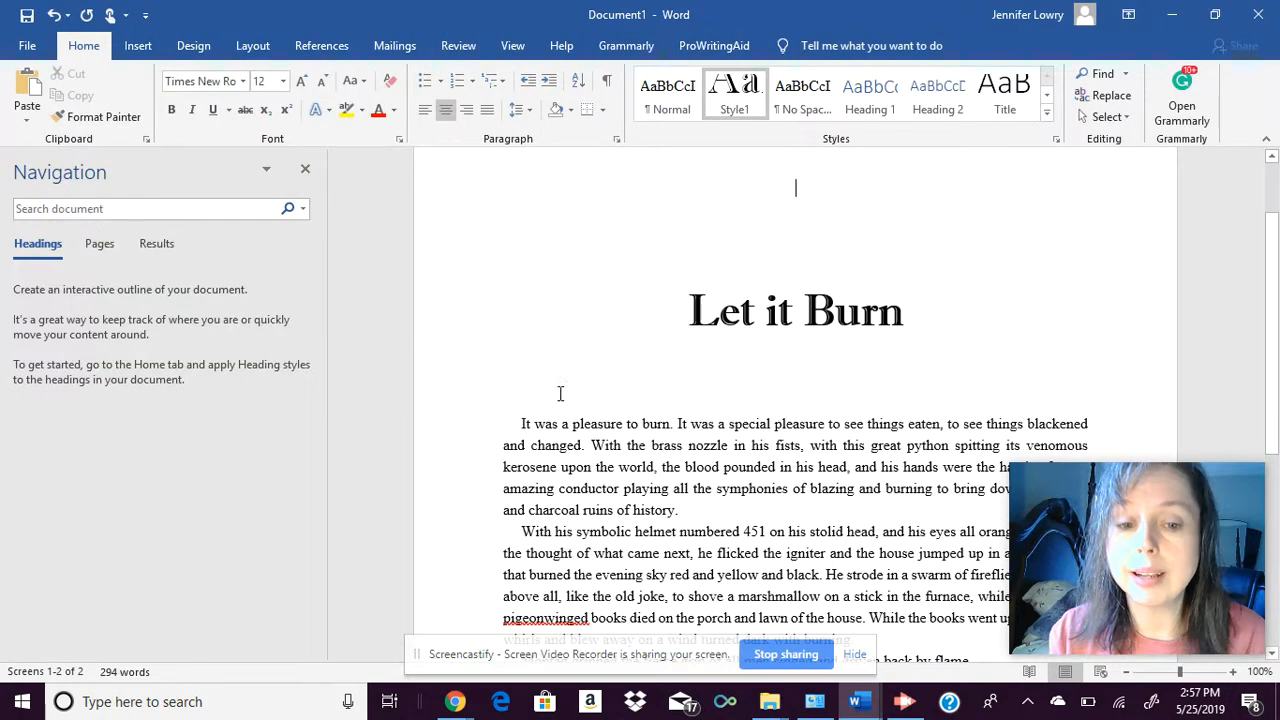
Remove the first-line indent from the opening paragraph, "It was a pleasure to burn.".
left_click(520, 423)
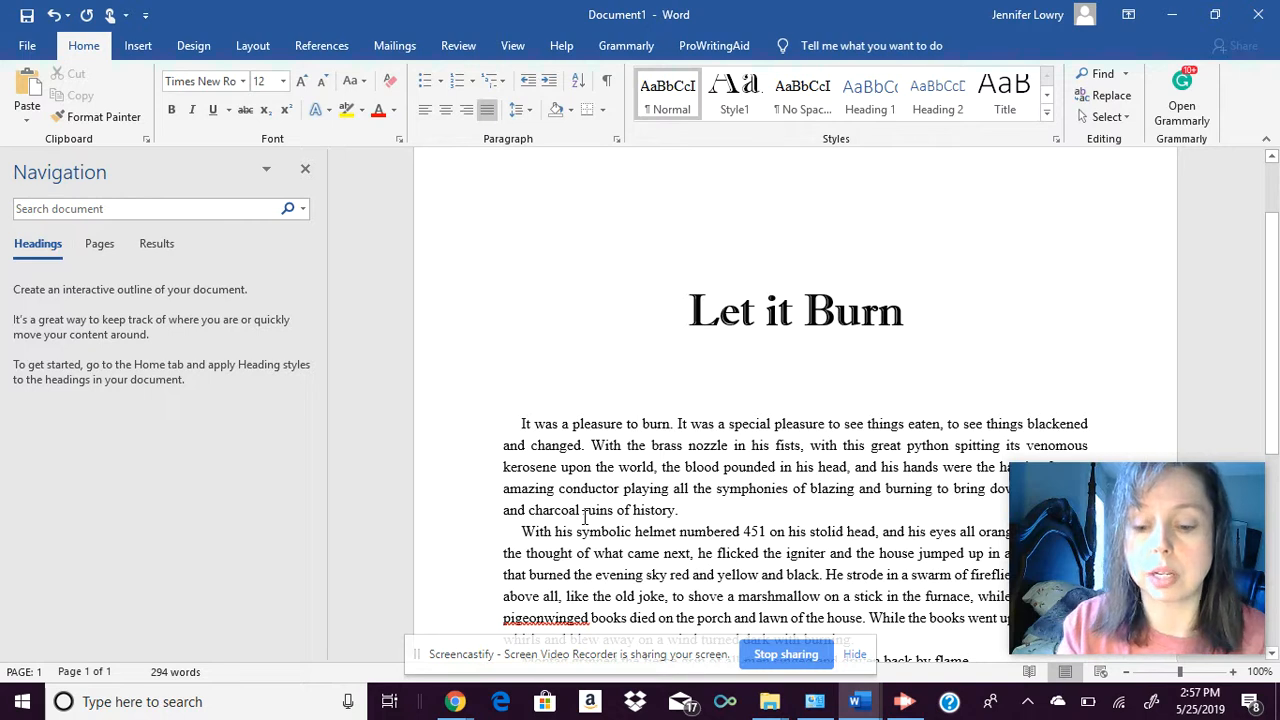
key("BackSpace")
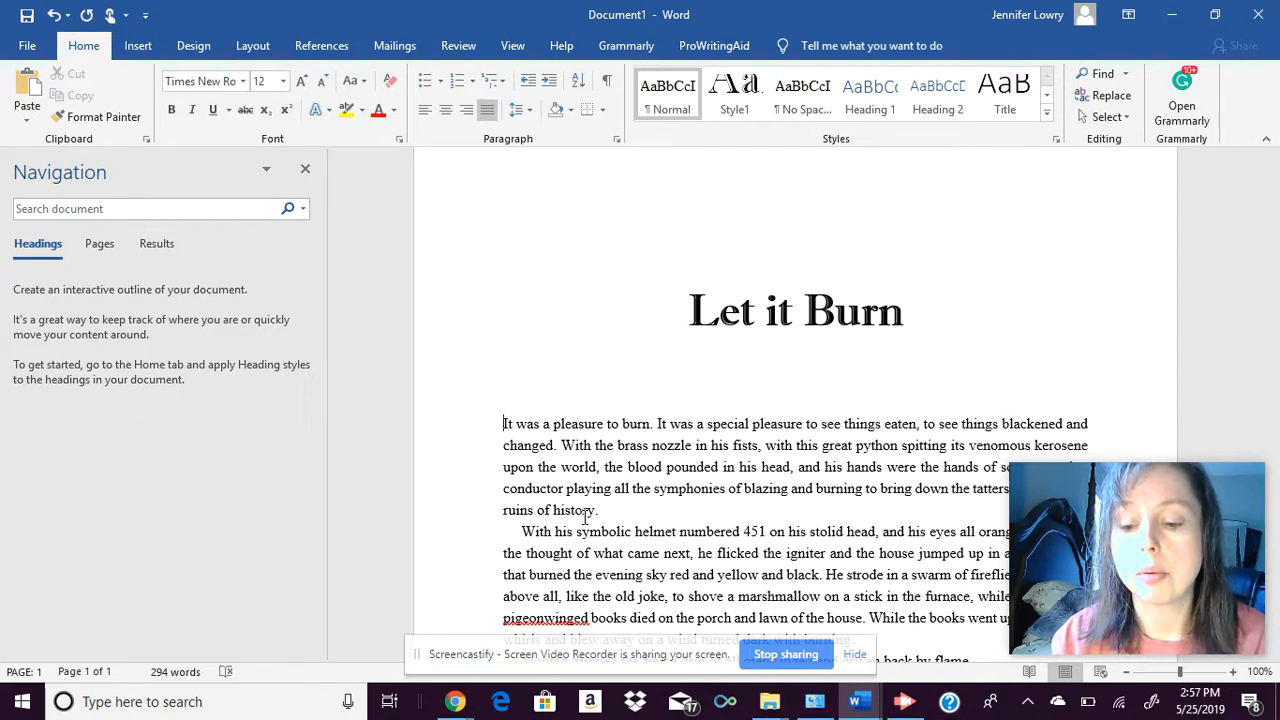
Add a period after "positive" at the end of the last paragraph.
scroll(585, 515, "down", 3)
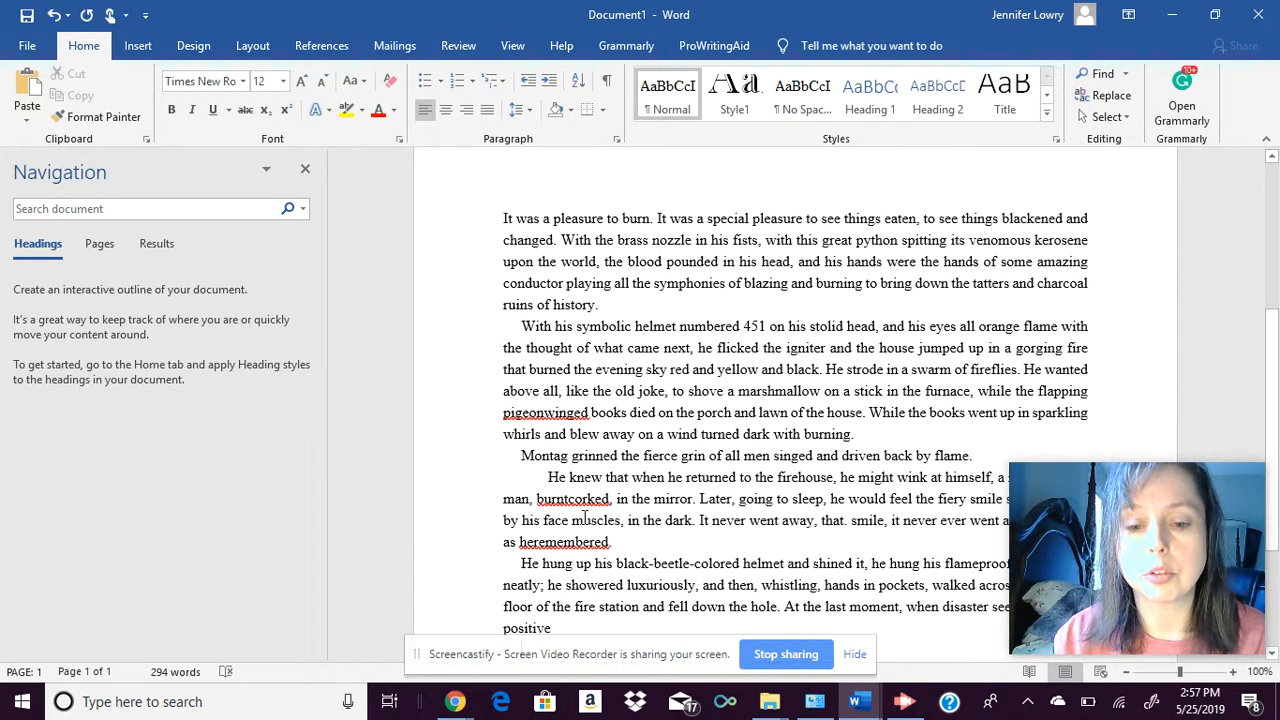
left_click(585, 625)
key("Return")
key("Return")
scroll(587, 635, "down", 1)
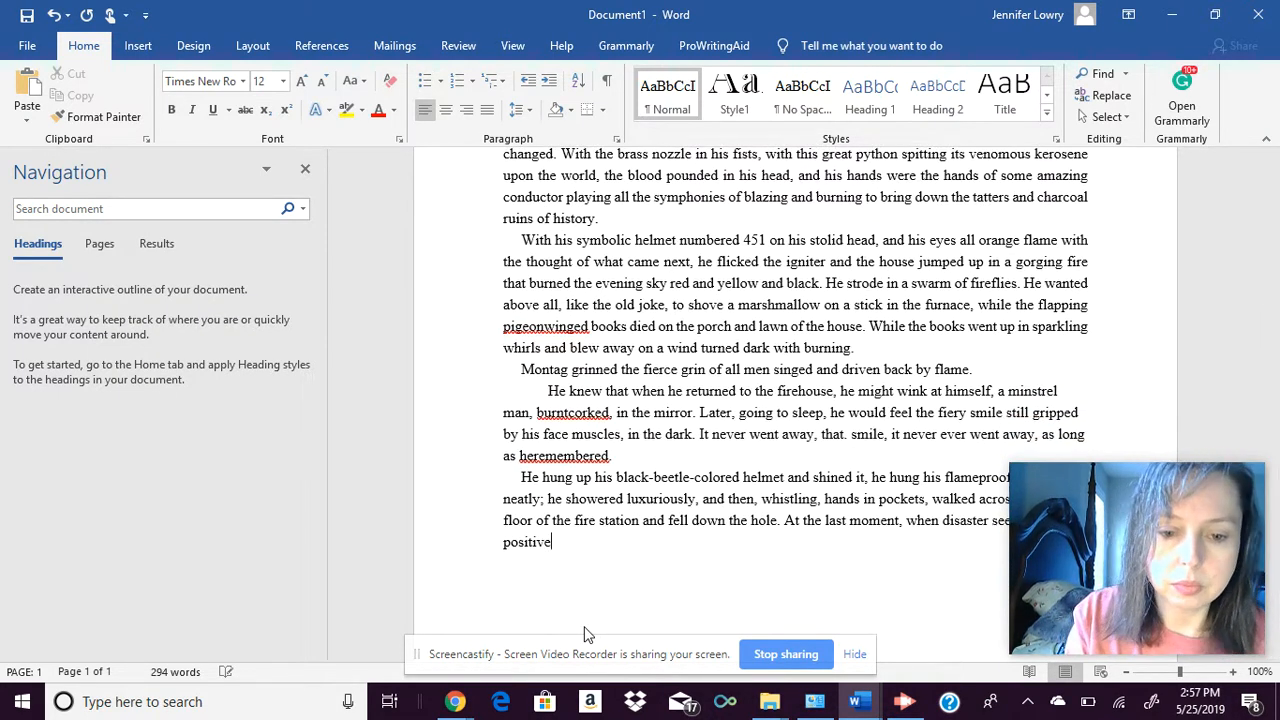
type(".")
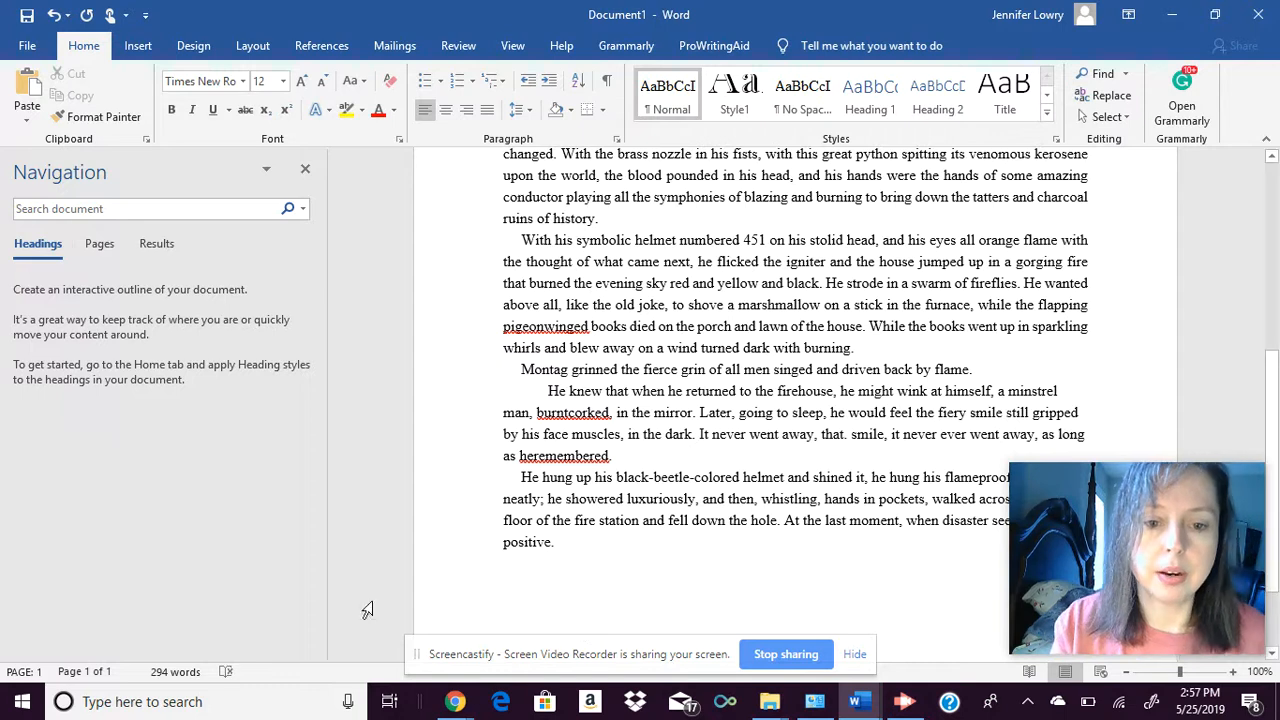
Copy the text from the opening paragraph through "furnace" and paste it as text only after the last paragraph.
mouse_move(965, 312)
left_mouse_down()
mouse_move(540, 195)
mouse_move(530, 150)
mouse_move(510, 145)
left_mouse_up()
left_click_drag(537, 316, 500, 206)
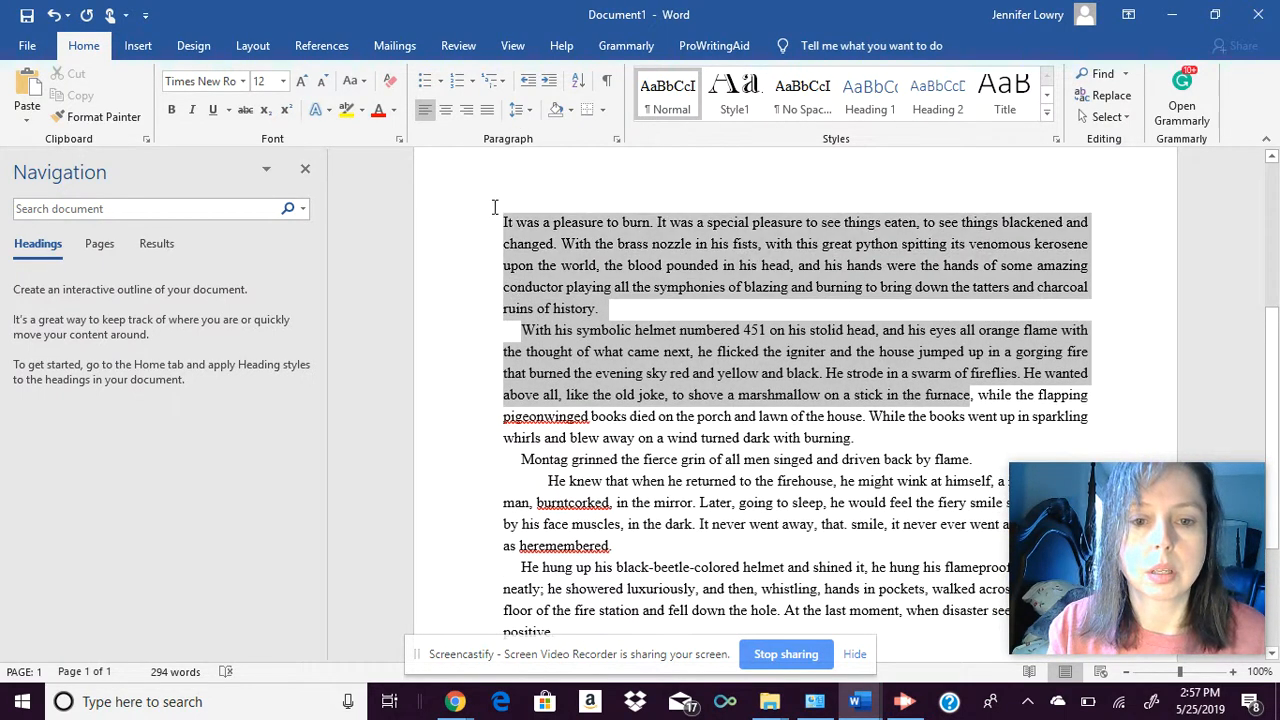
right_click(531, 238)
left_click(585, 275)
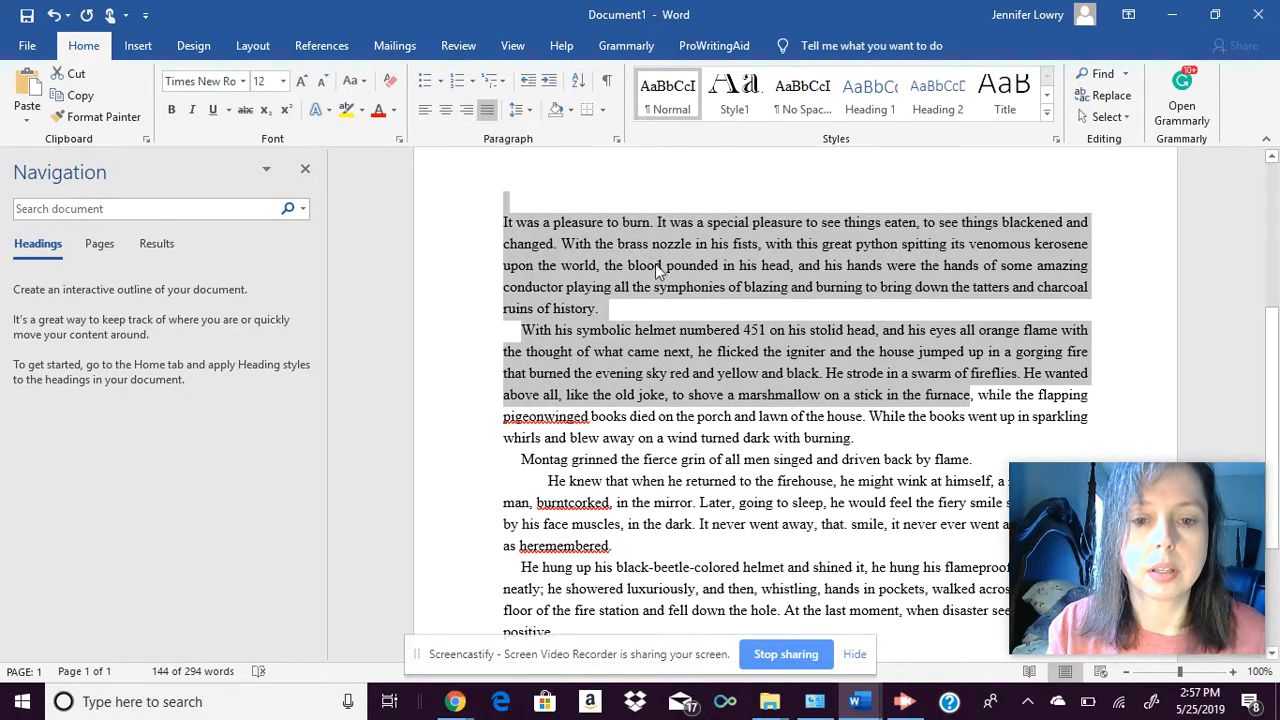
left_click(768, 592)
scroll(768, 592, "down", 1)
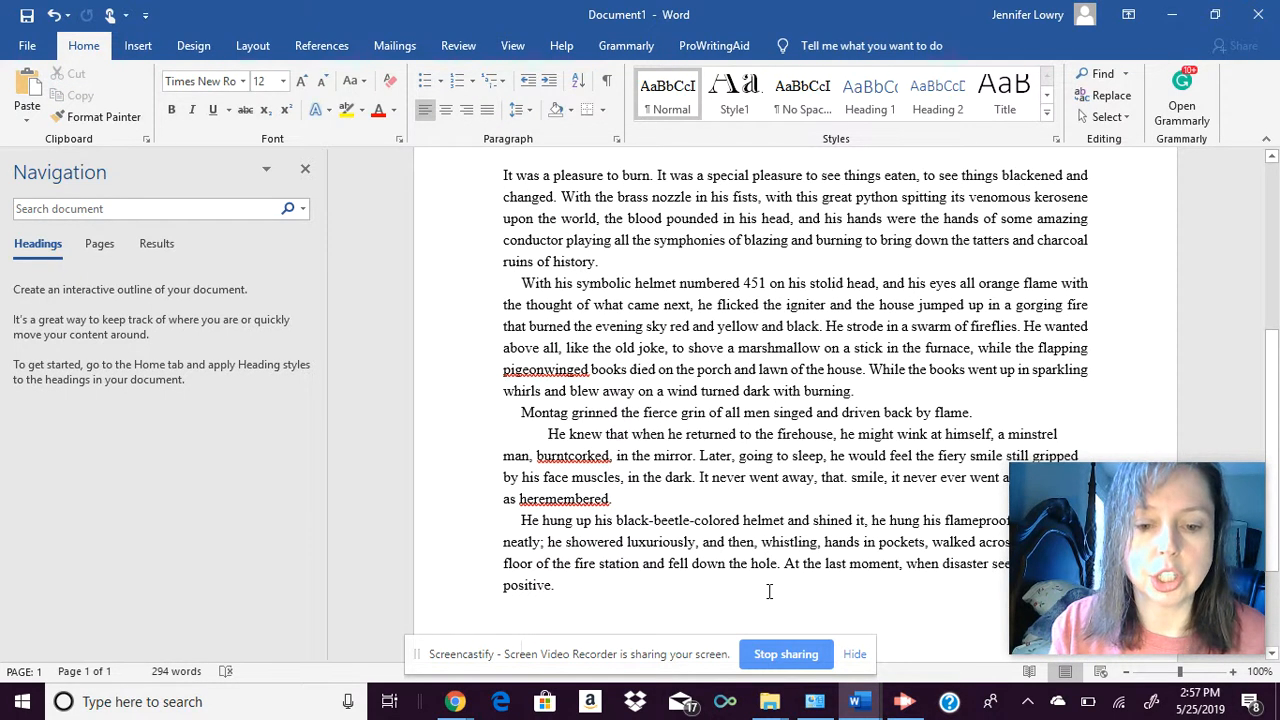
right_click(575, 598)
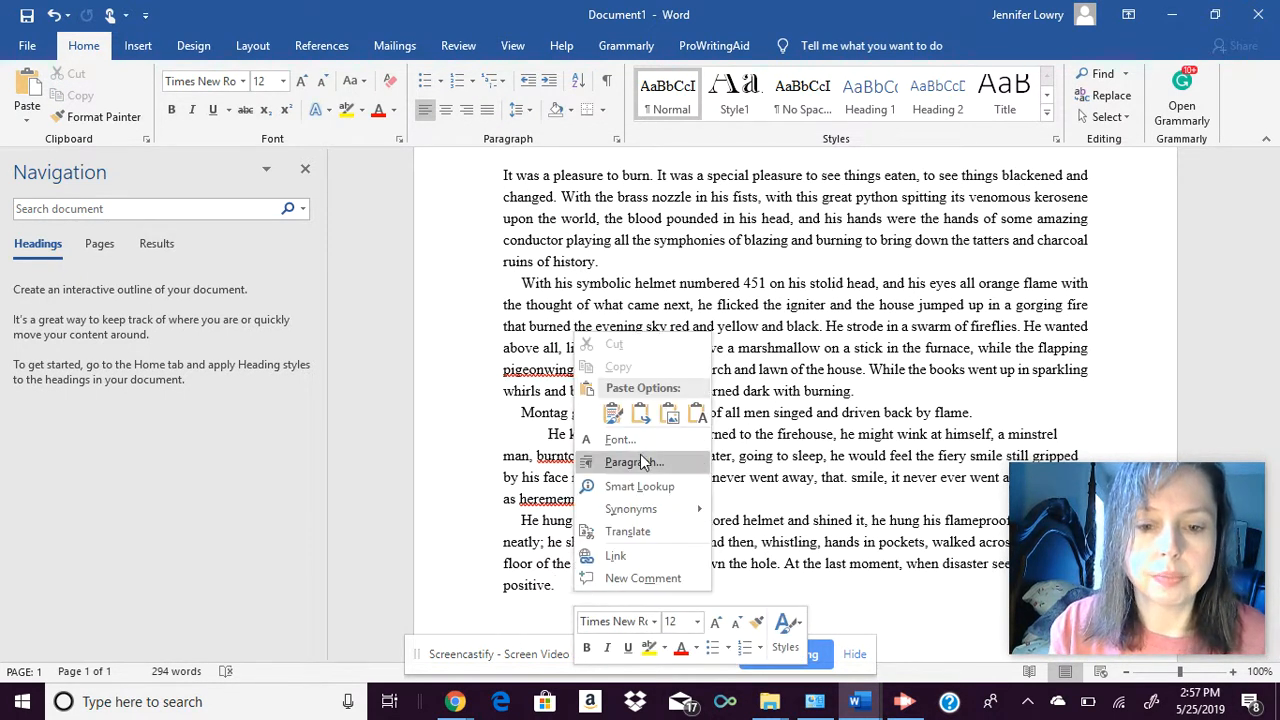
left_click(698, 412)
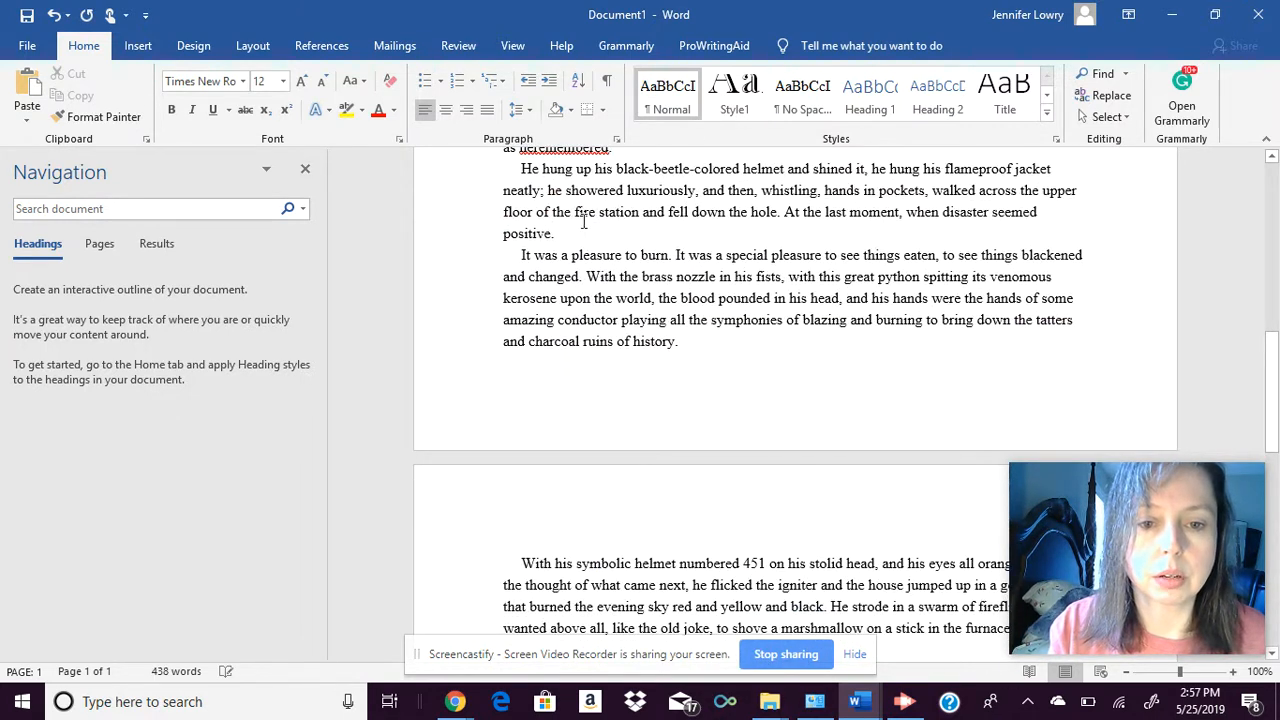
left_click(578, 234)
key("Return")
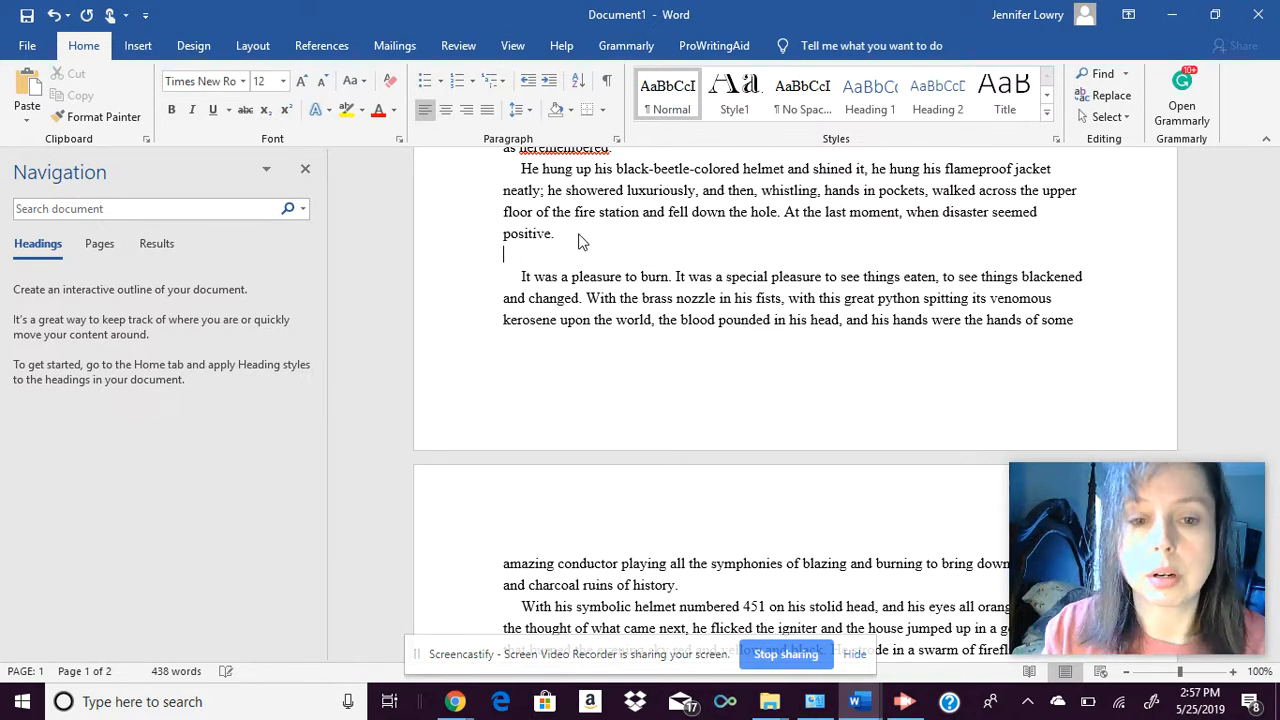
key("BackSpace")
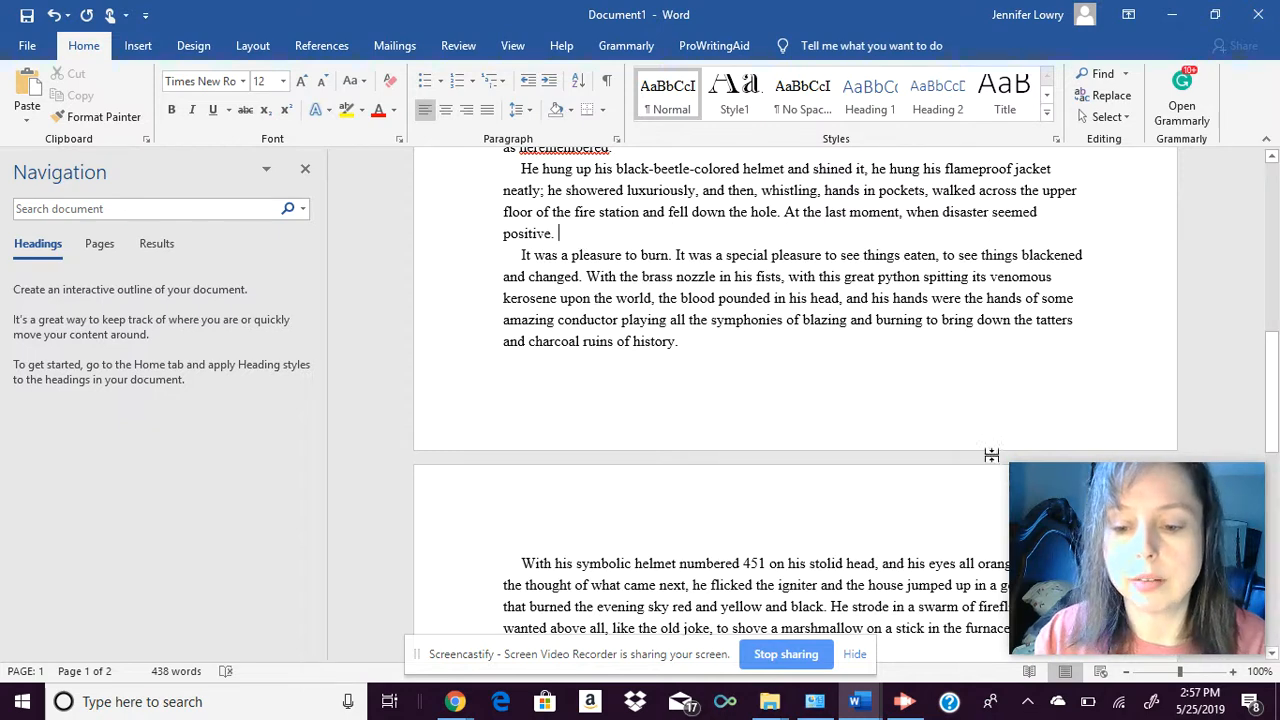
Page through the document in Read Mode to examine the page layout and closing lines, and return to Print Layout.
left_click(1029, 671)
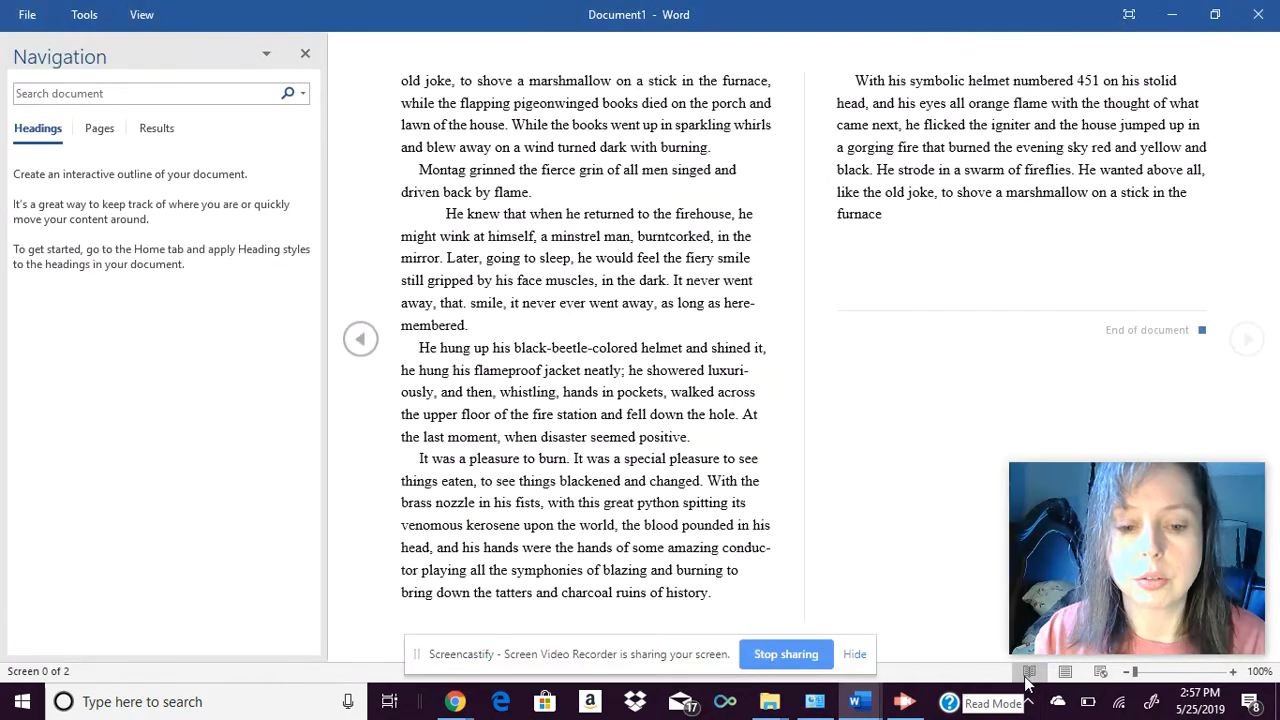
left_click(357, 341)
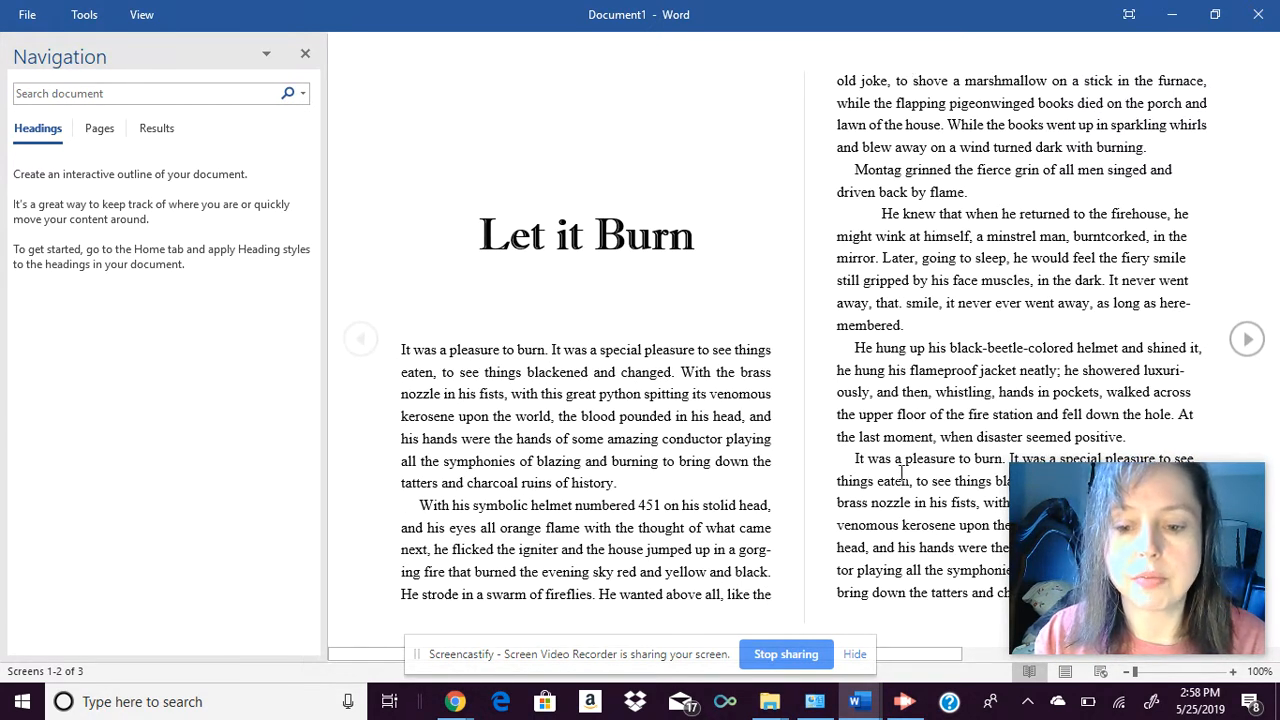
left_click(1249, 342)
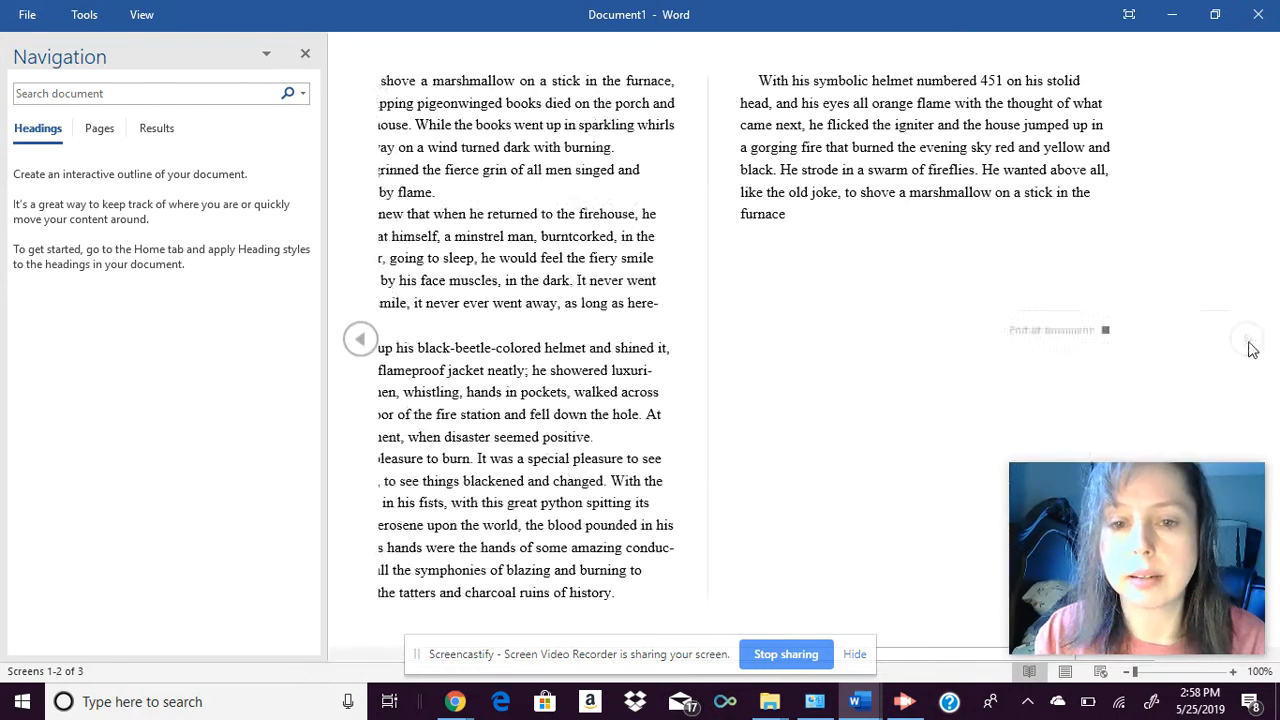
left_click(362, 341)
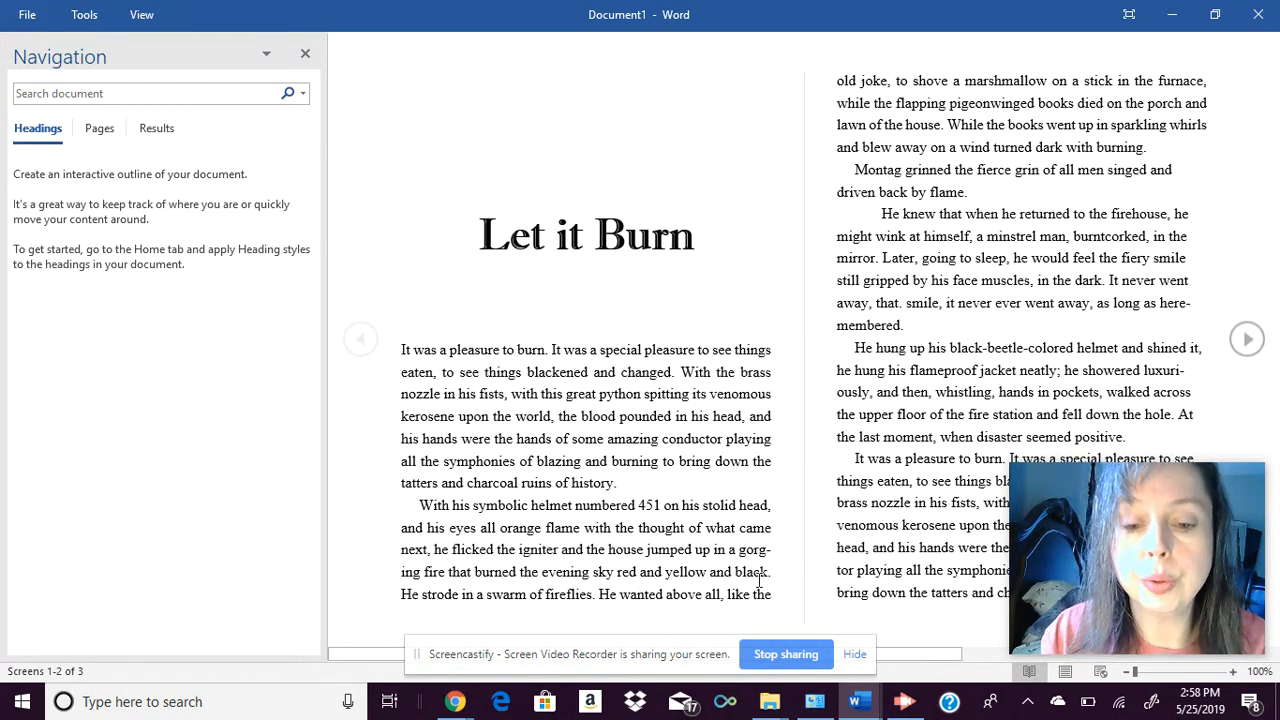
left_click_drag(752, 595, 400, 580)
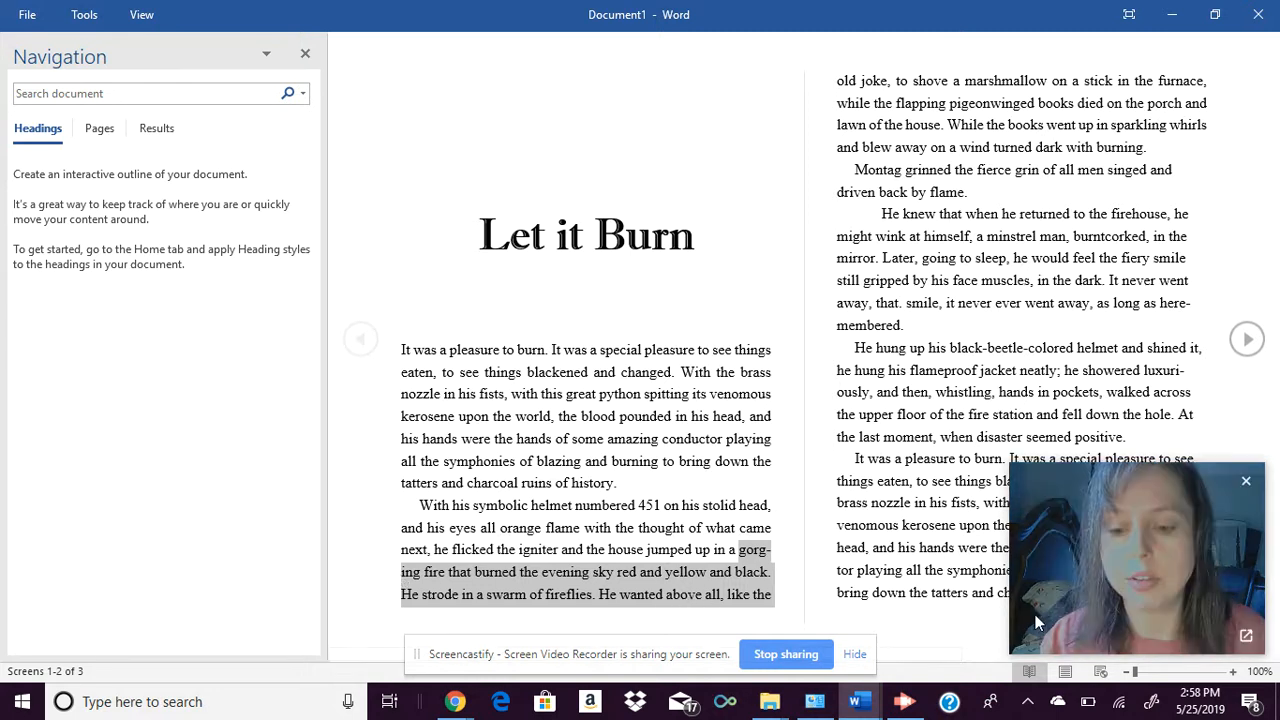
left_click(1065, 672)
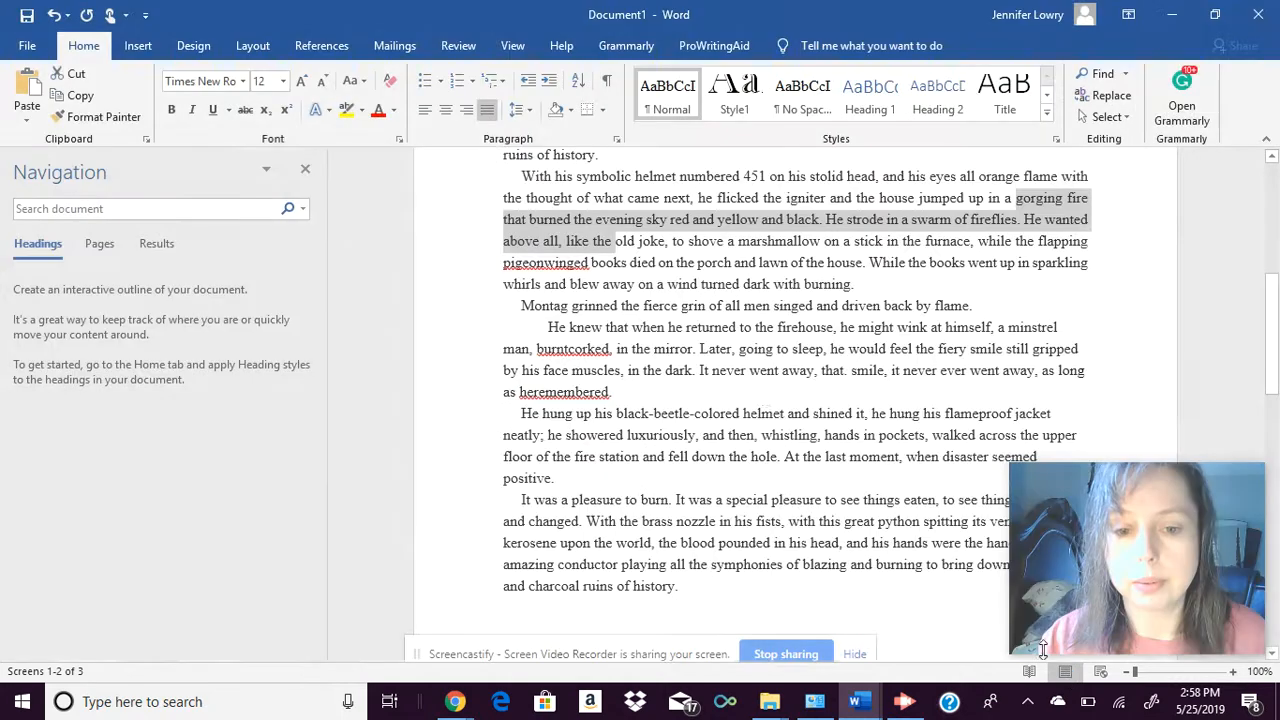
Insert a centered scene-break line of "****" between the paragraphs beginning "He knew" and "He hung up".
left_click(813, 462)
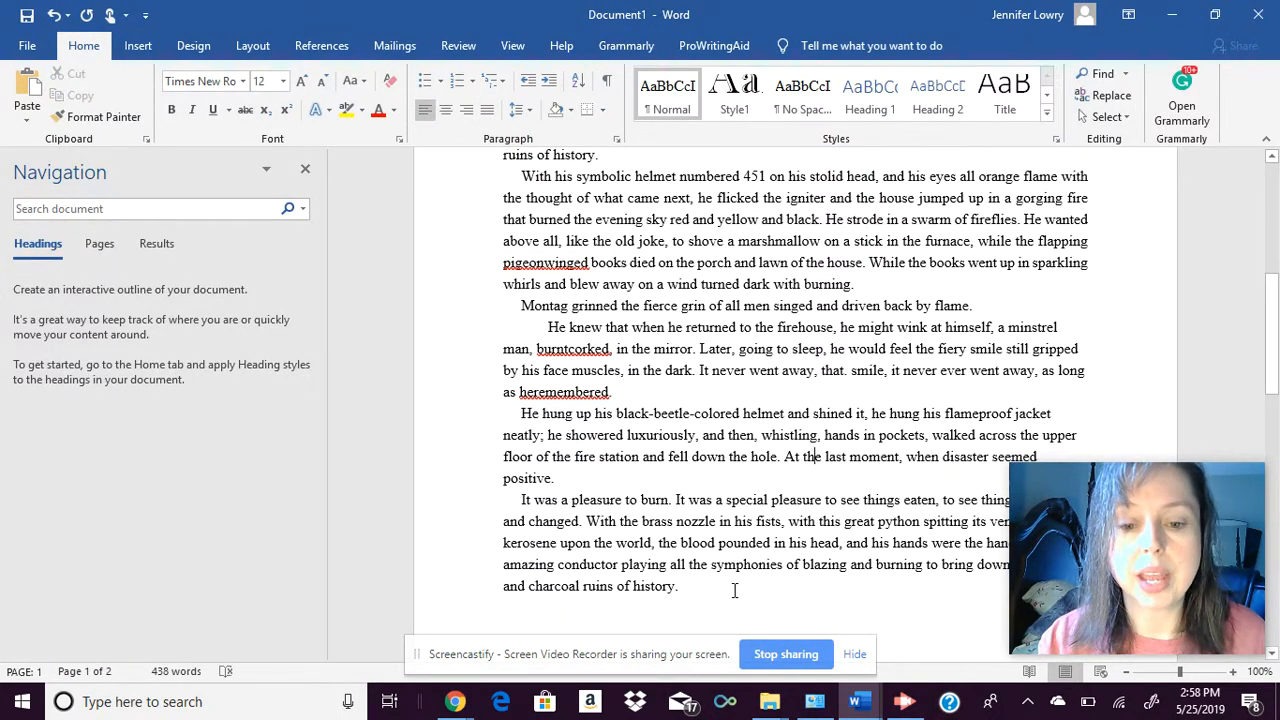
left_click_drag(1277, 360, 1277, 410)
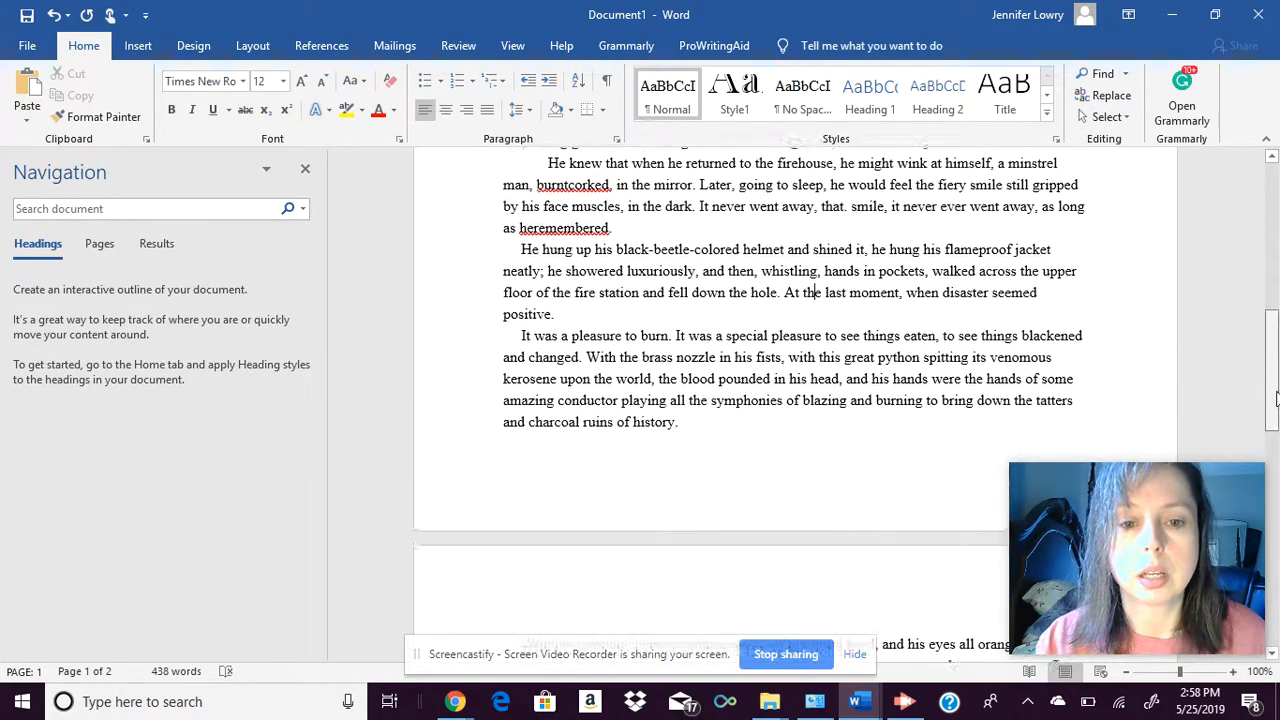
left_click(743, 325)
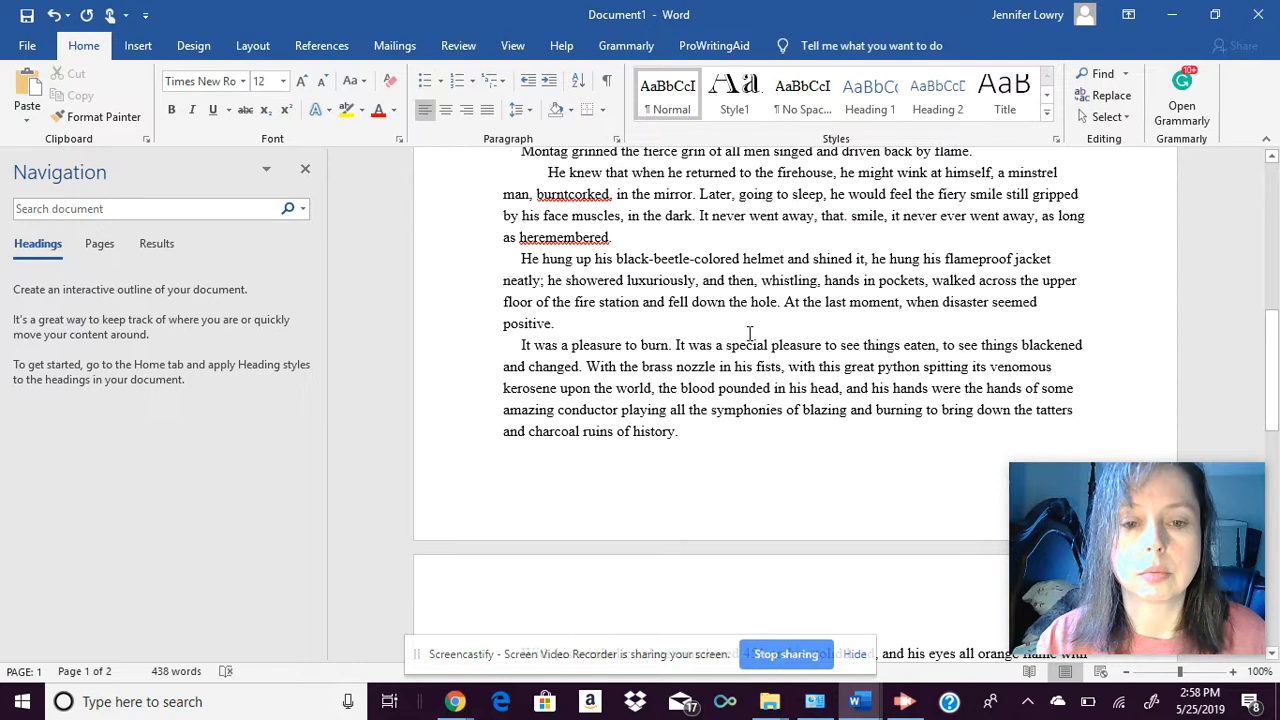
left_click_drag(1277, 384, 1277, 338)
left_click(697, 399)
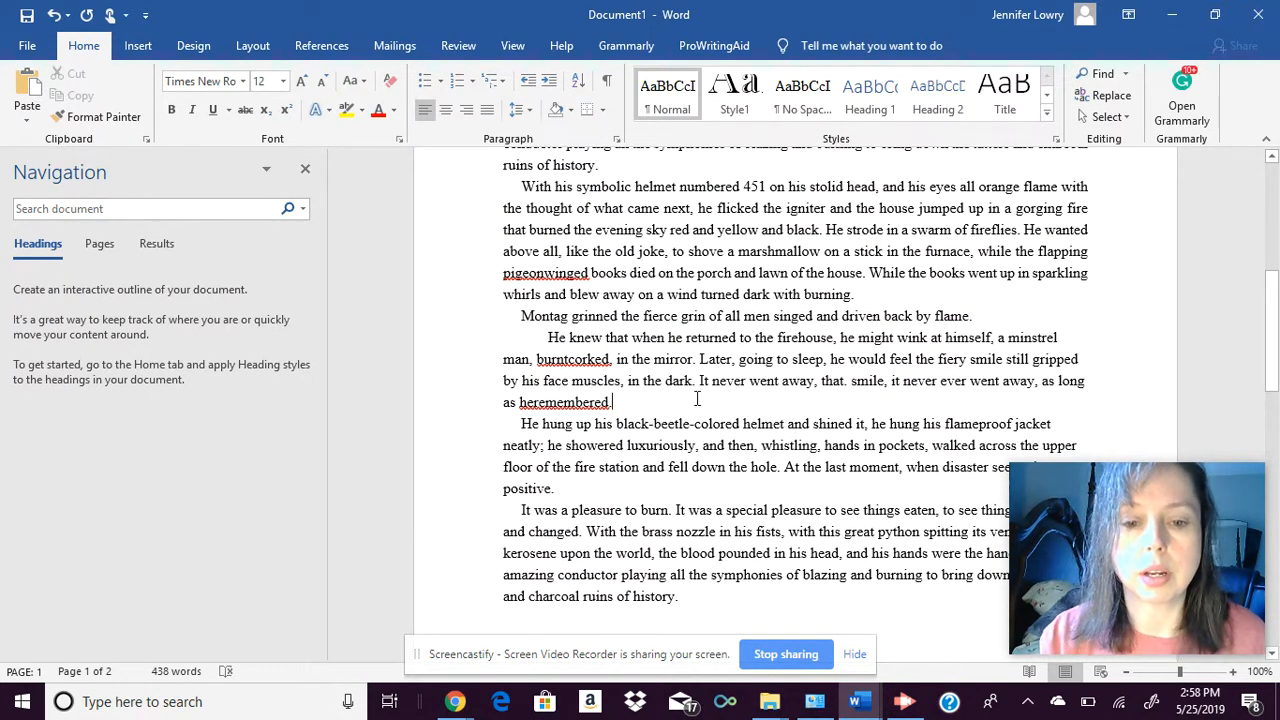
key("Return")
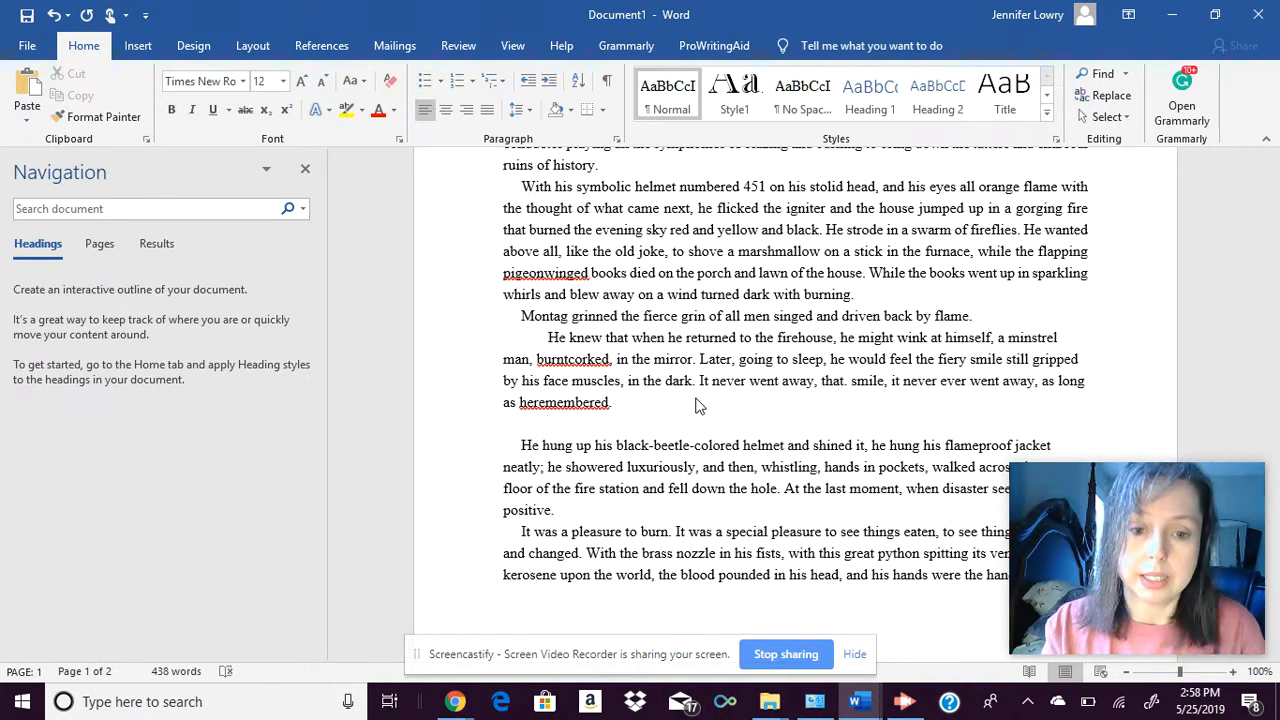
left_click(449, 111)
type("****")
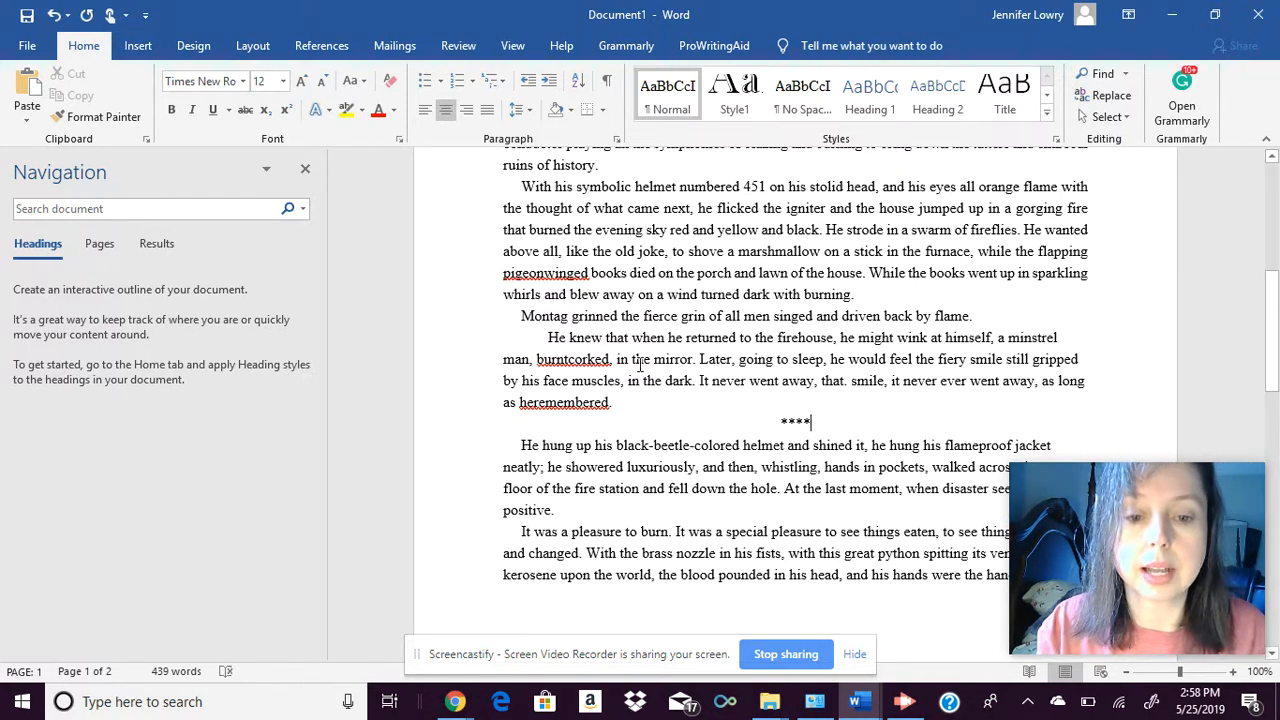
Add a blank line above and below the scene-break asterisks, undoing the automatic conversion to a dotted border.
left_click(646, 403)
key("Return")
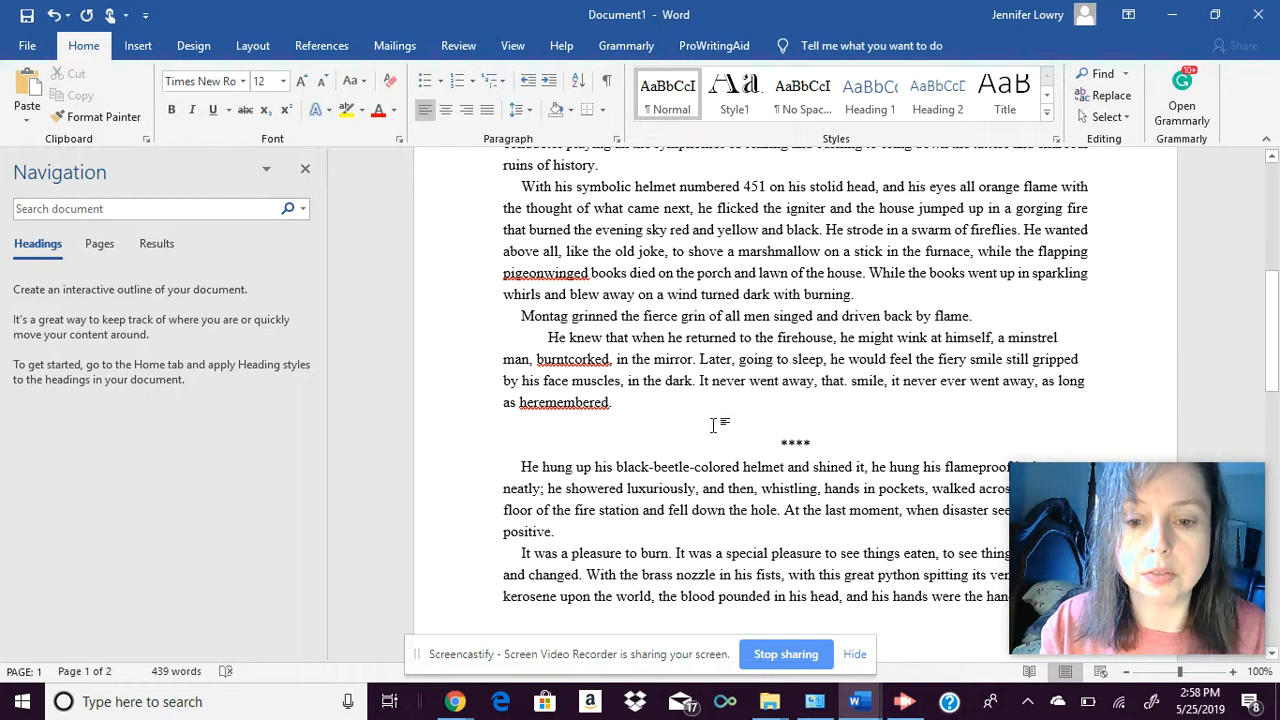
left_click(860, 447)
key("Return")
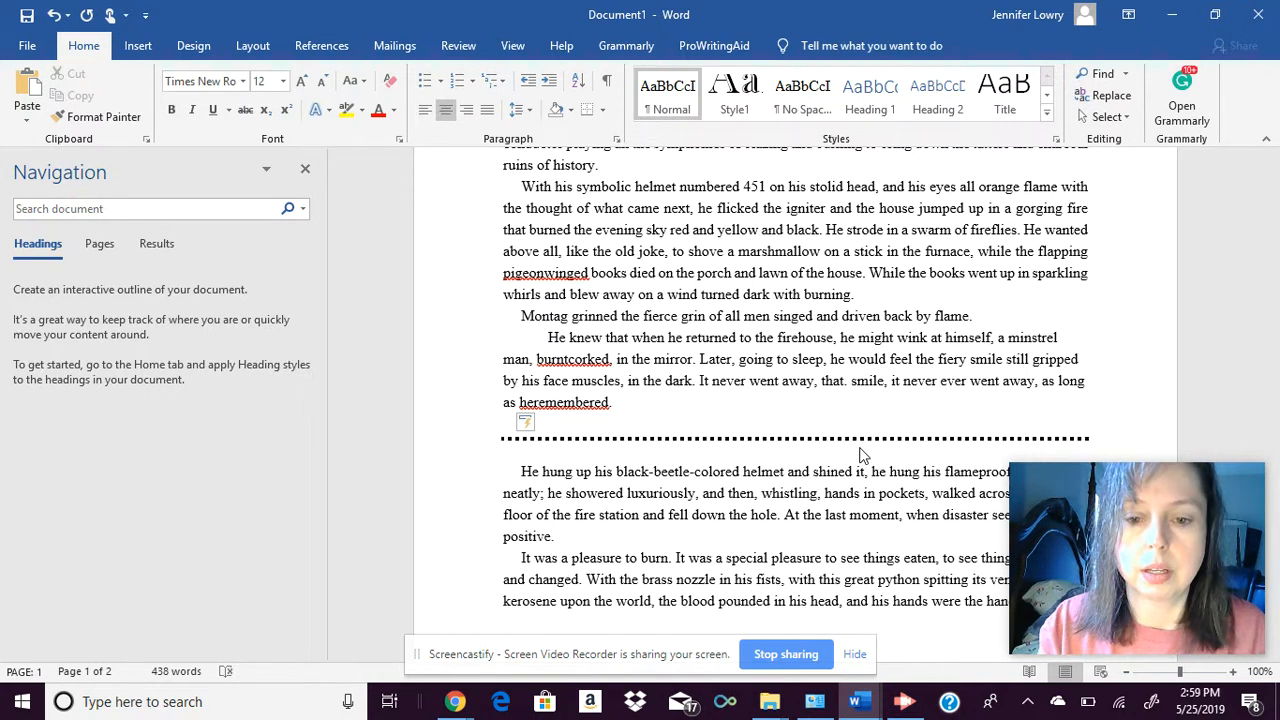
key("ctrl+z")
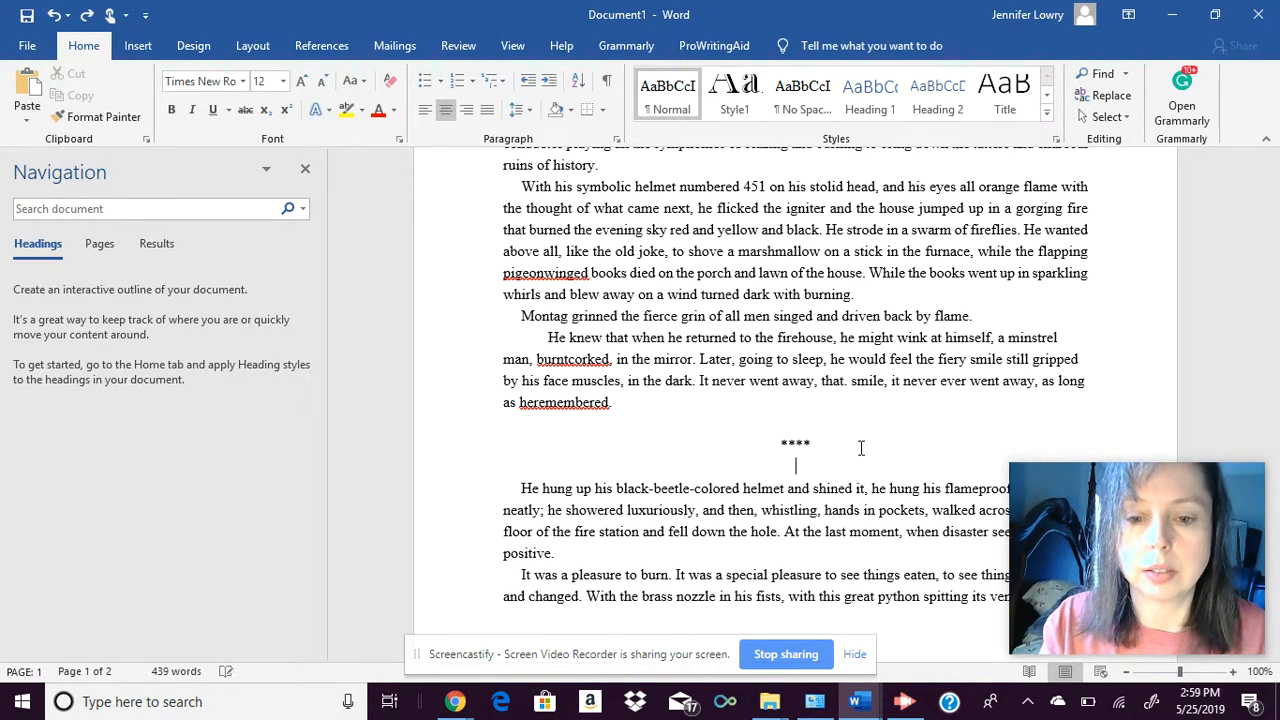
Remove the first-line indent from the "He hung up" paragraph, keeping a blank line between it and the asterisks.
left_click(519, 489)
key("BackSpace")
key("BackSpace")
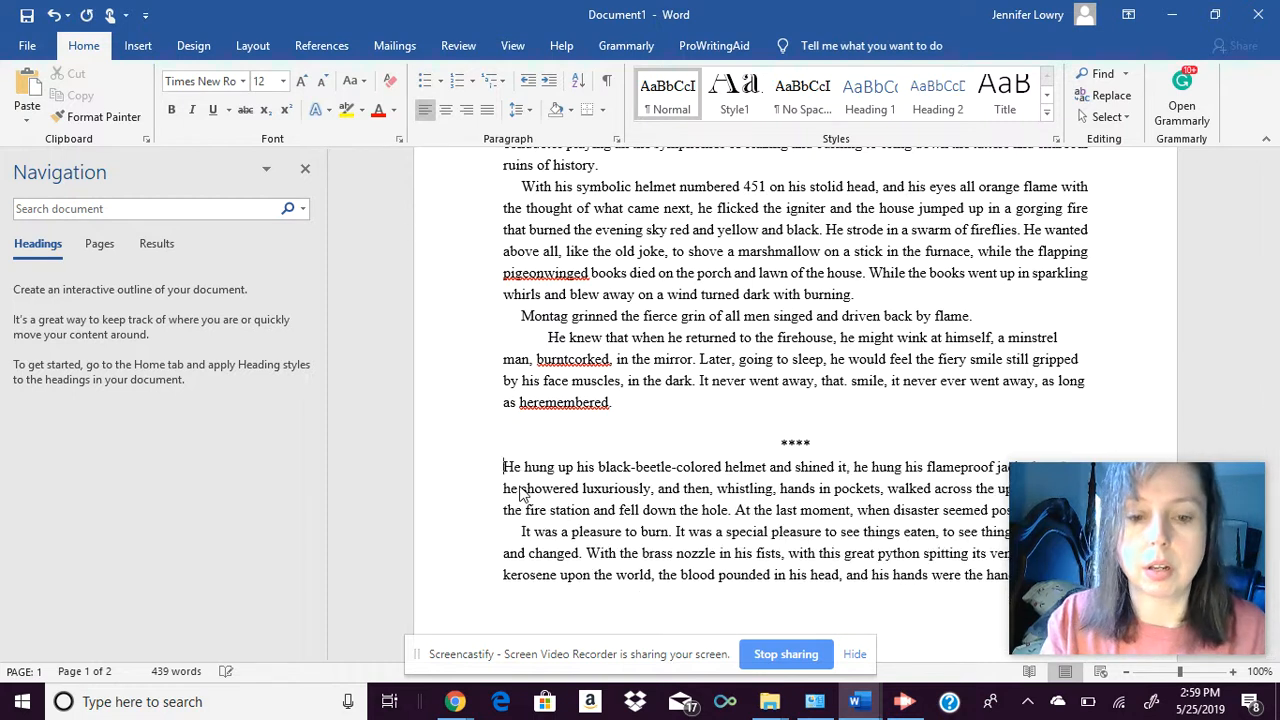
key("Return")
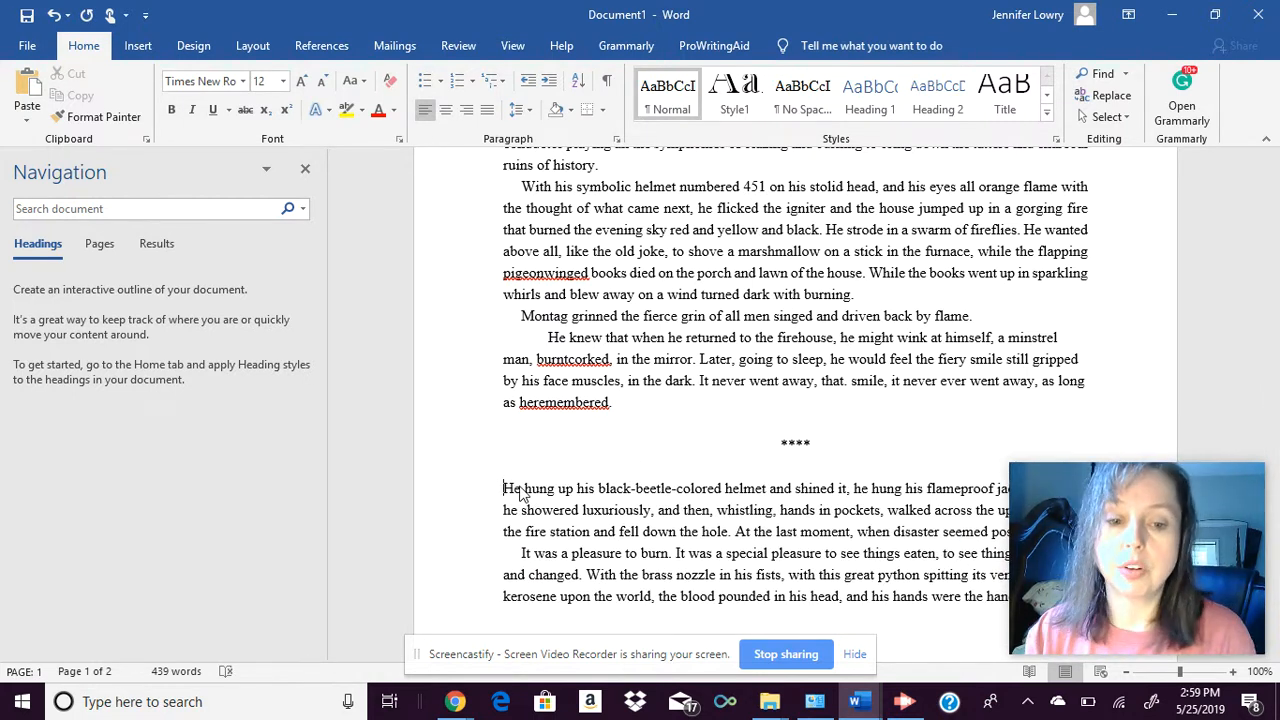
left_click_drag(503, 488, 516, 489)
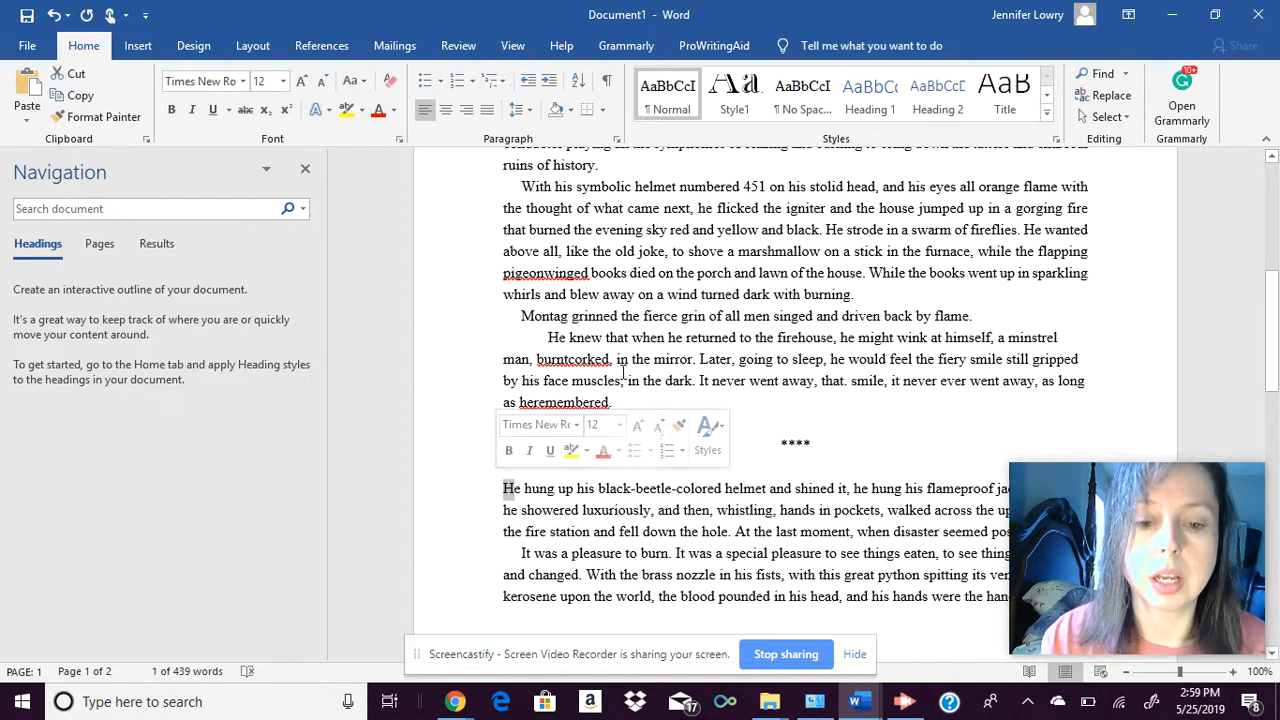
left_click(797, 458)
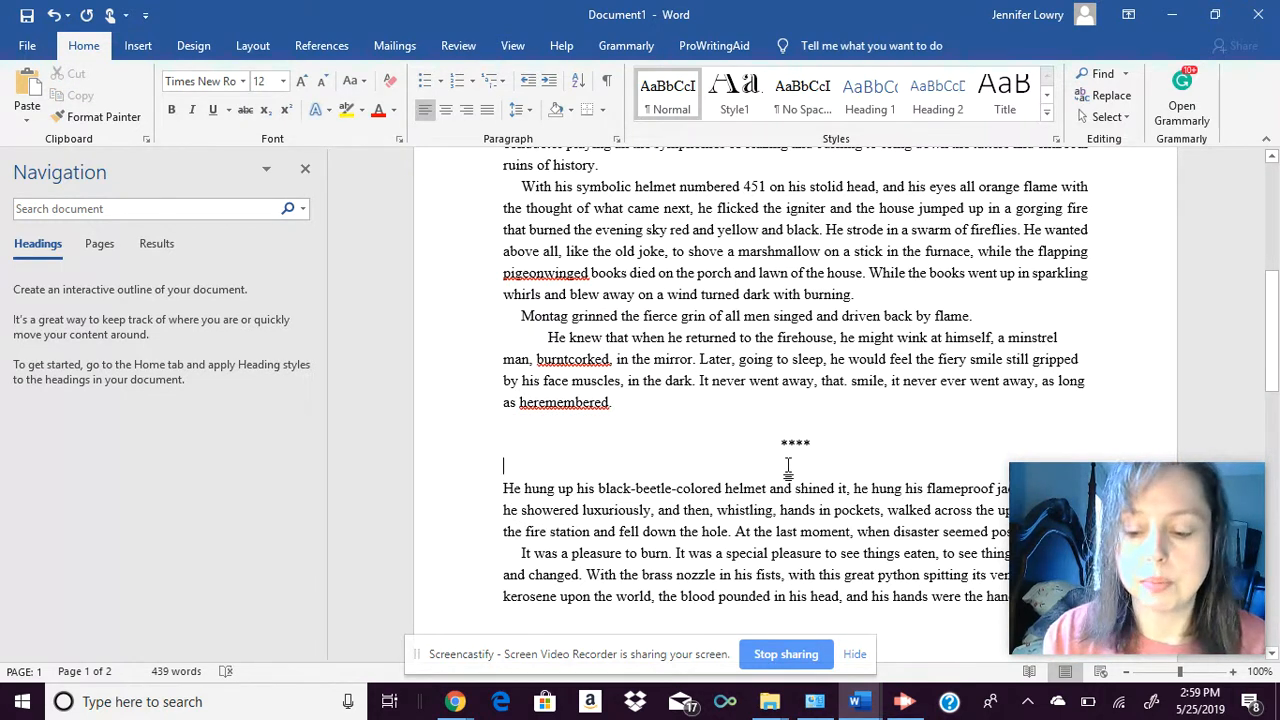
Add a second blank line above and below the asterisks, then preview the spacing in Read Mode and return to Print Layout.
key("Up")
key("Up")
key("Up")
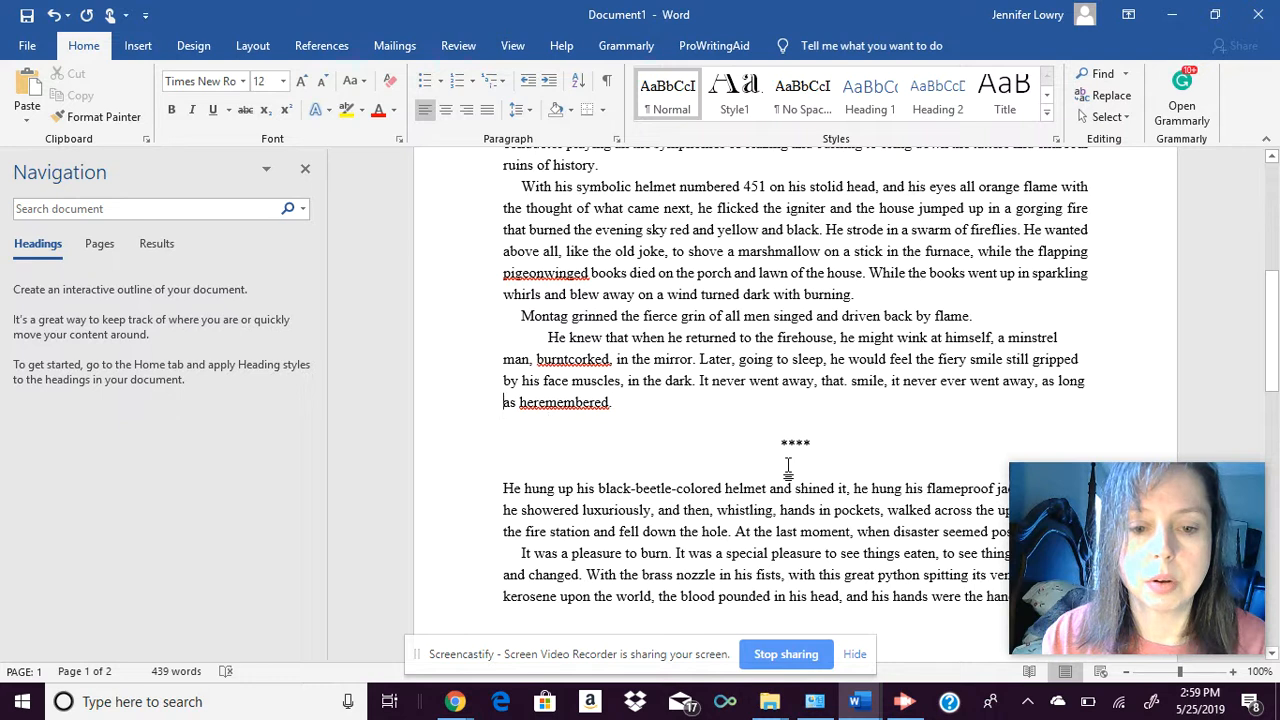
key("Down")
key("Down")
key("Down")
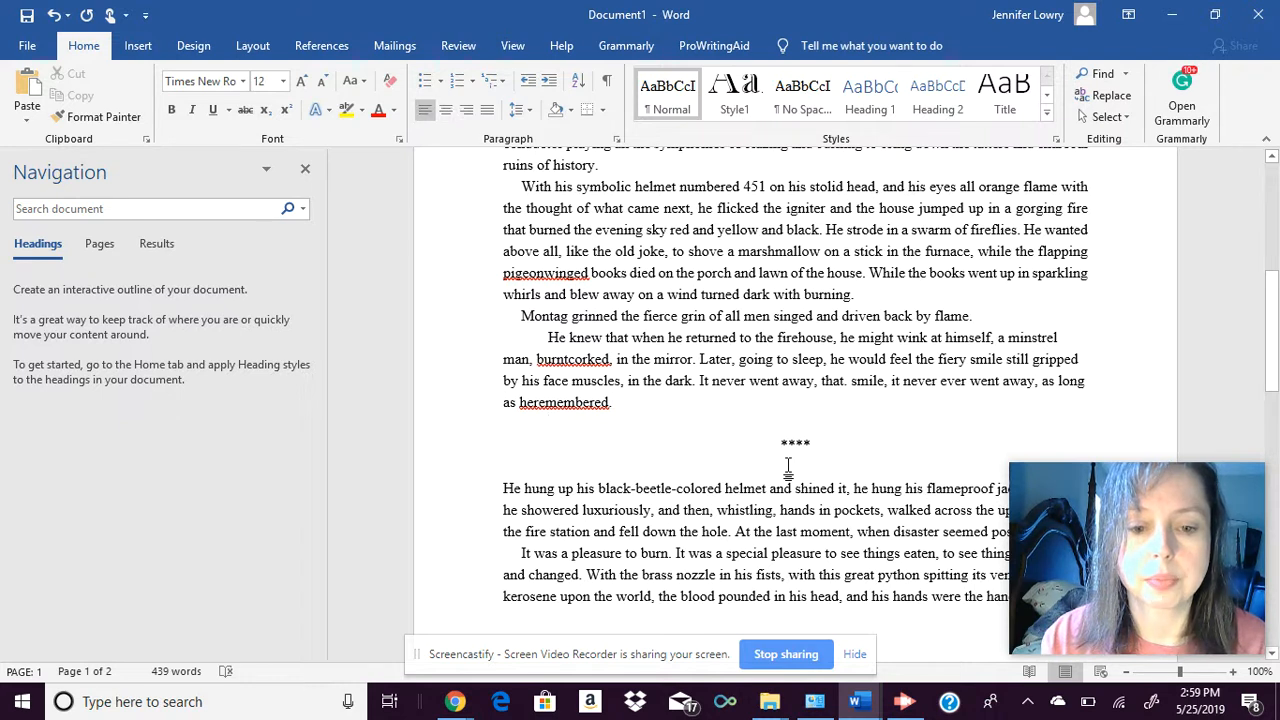
key("Up")
key("Up")
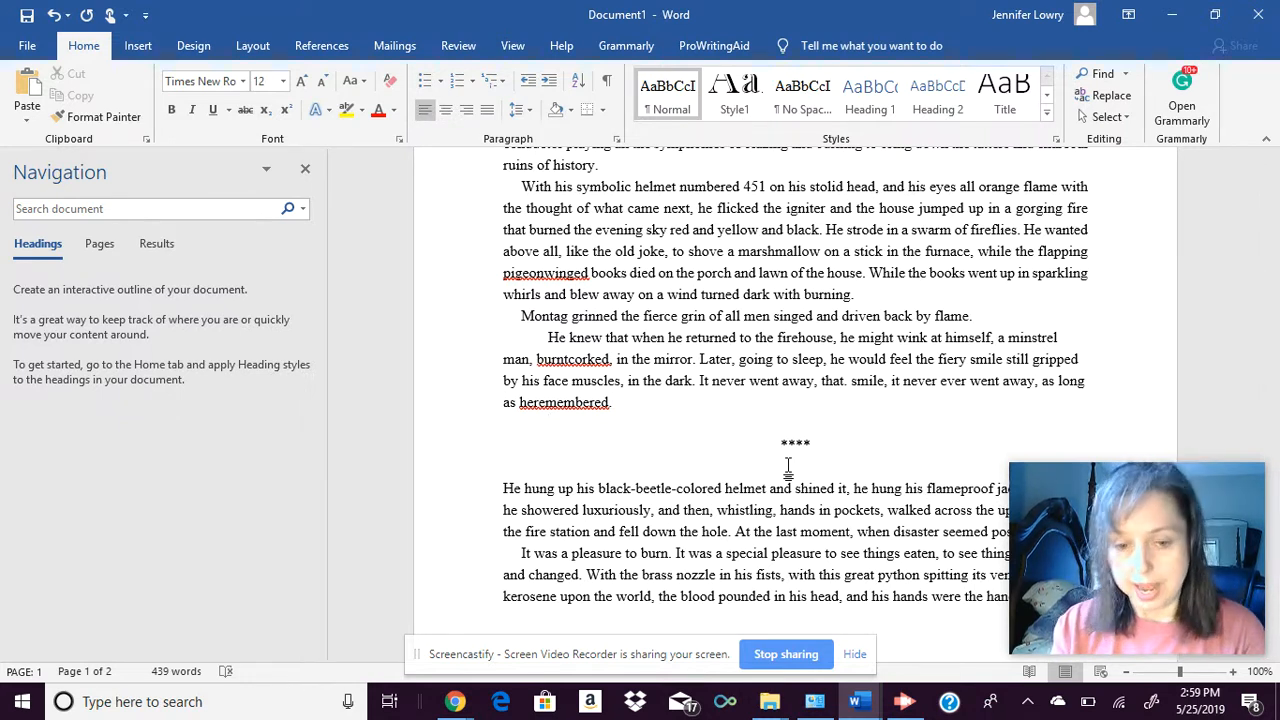
key("Return")
key("Down")
key("Down")
key("Return")
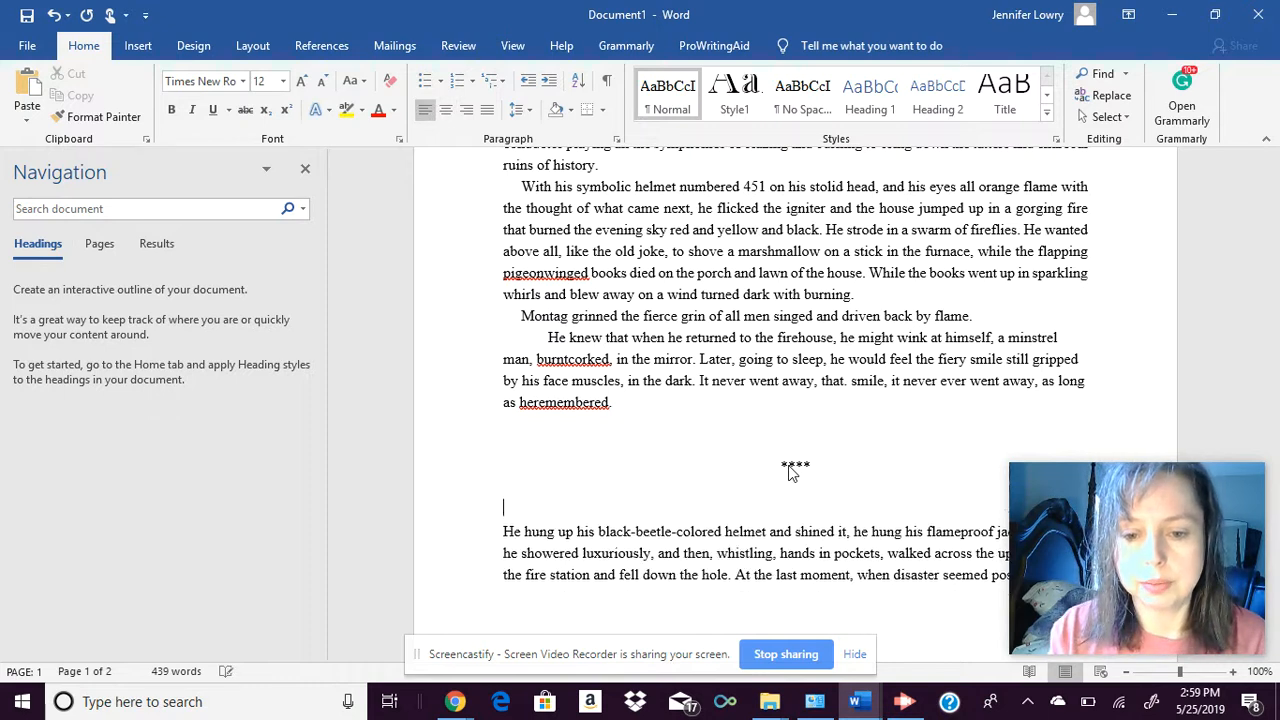
left_click(1029, 672)
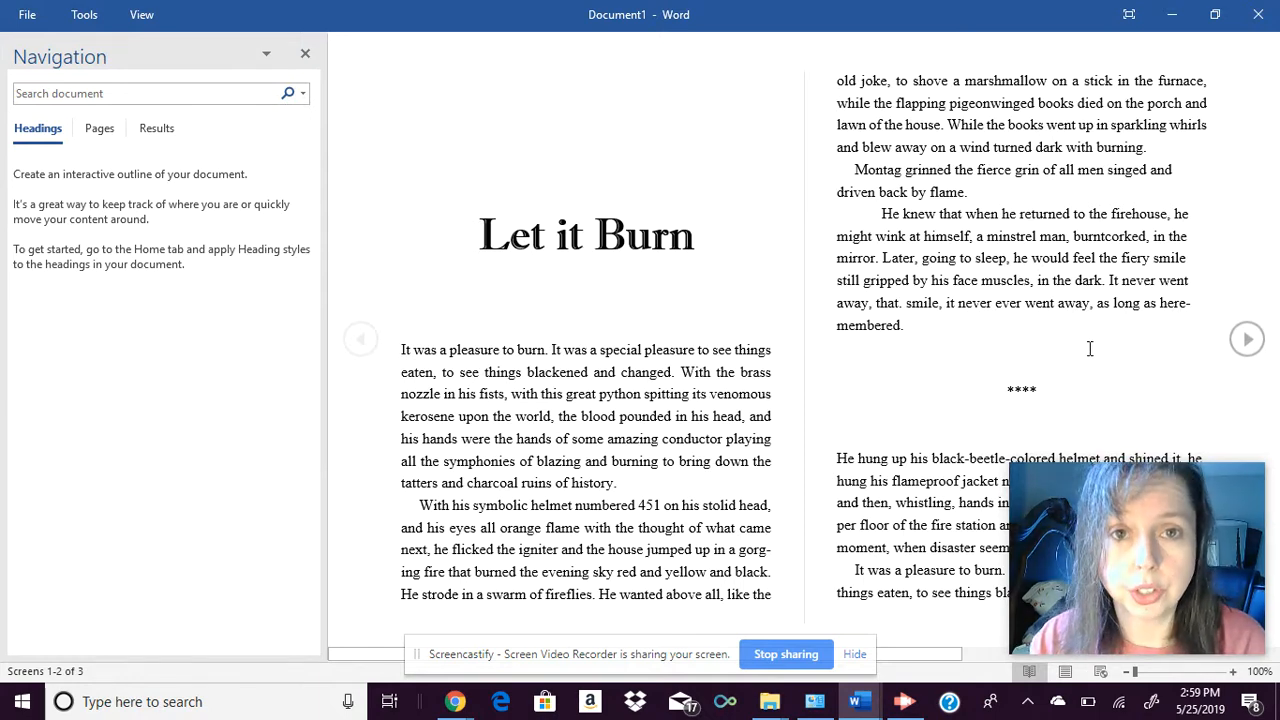
left_click(1065, 672)
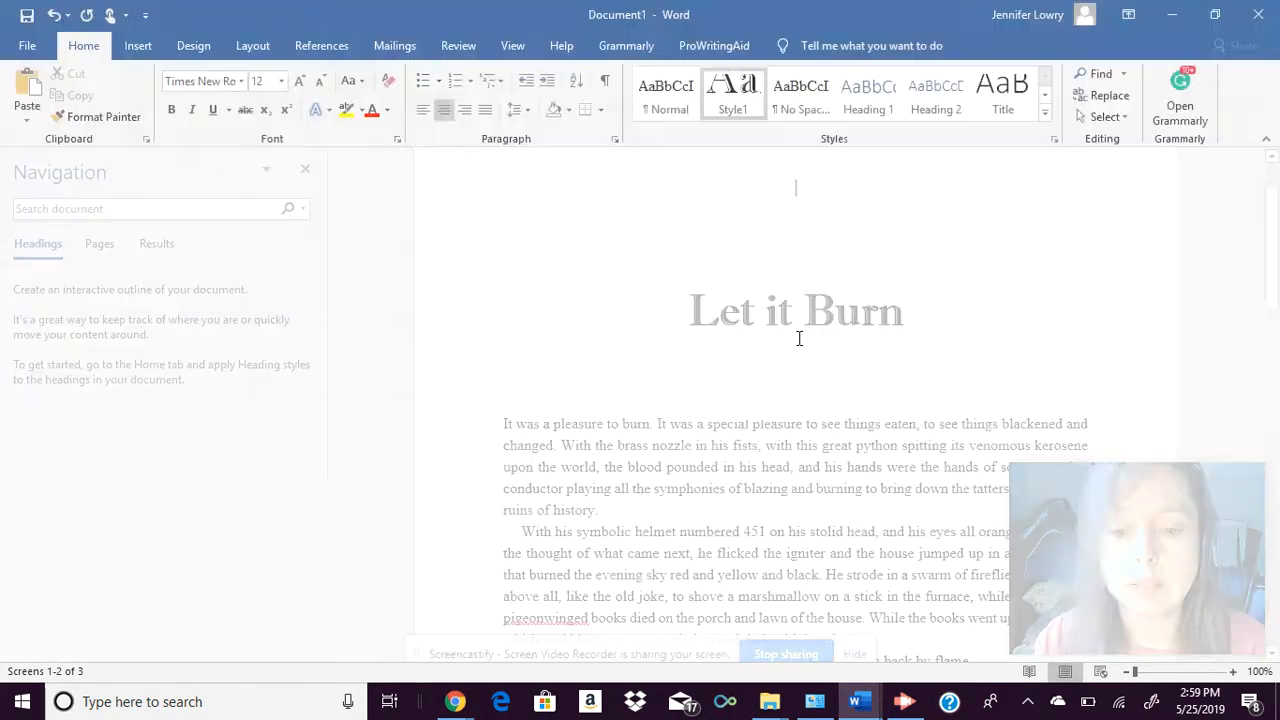
Remove the extra blank lines around the asterisks, leaving one above and one below.
scroll(860, 349, "down", 12)
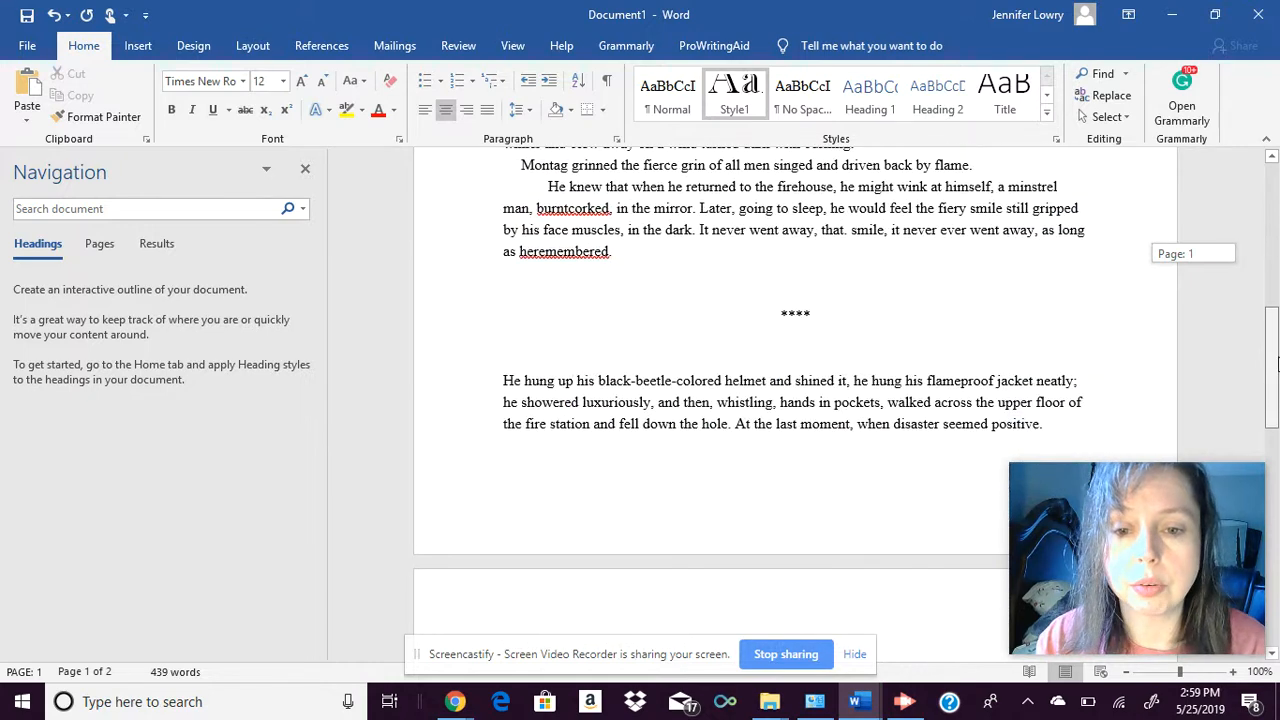
left_click(749, 277)
key("BackSpace")
key("Delete")
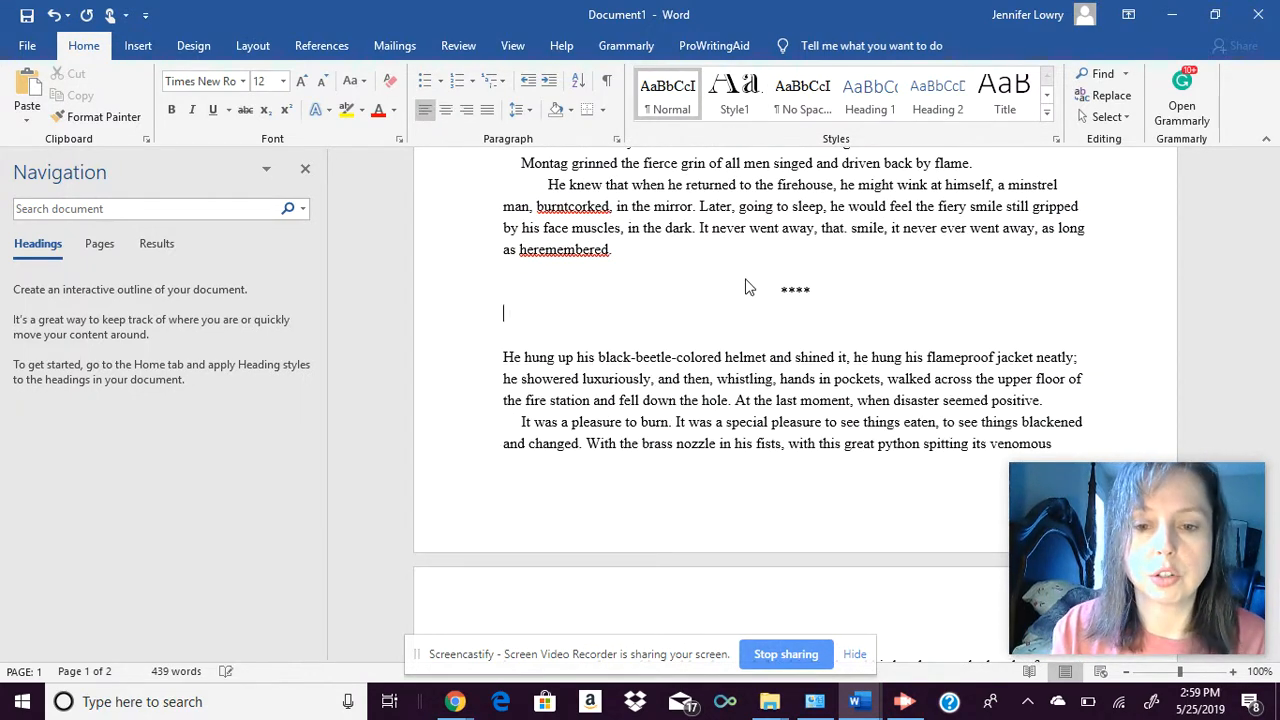
key("BackSpace")
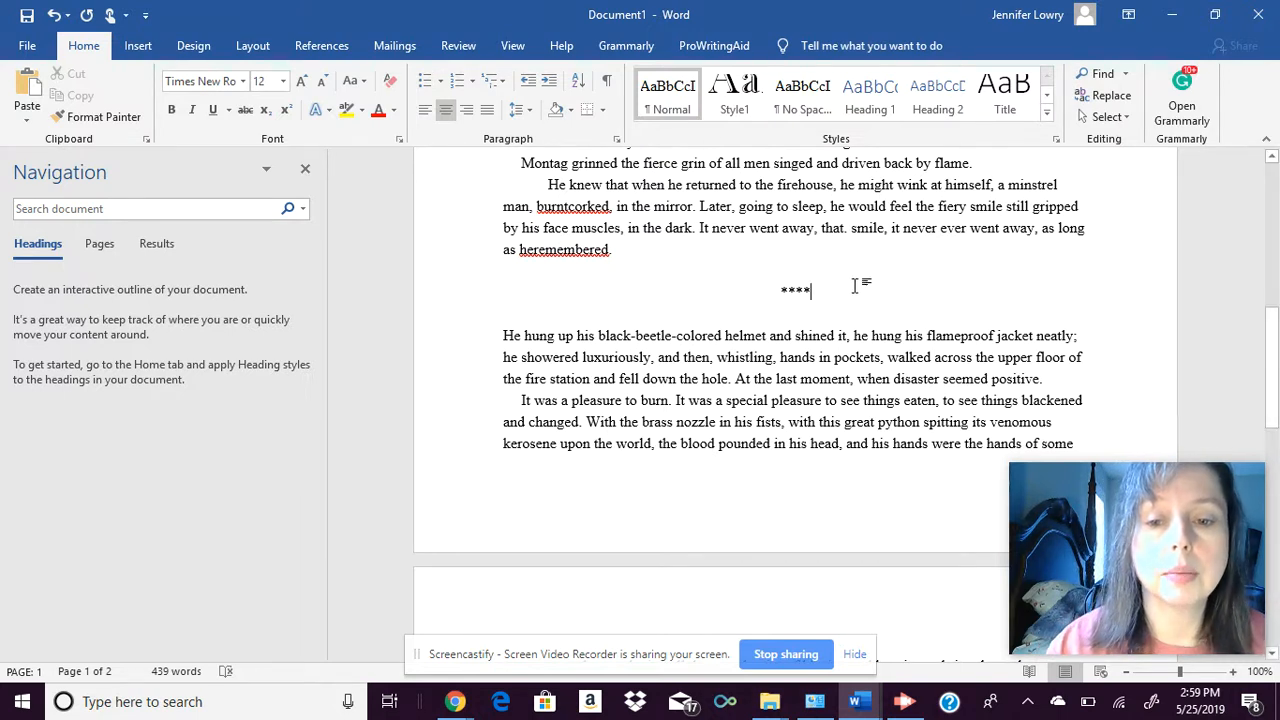
Search the document for "***" to locate the scene break.
left_click(755, 287)
left_click(114, 208)
type("****")
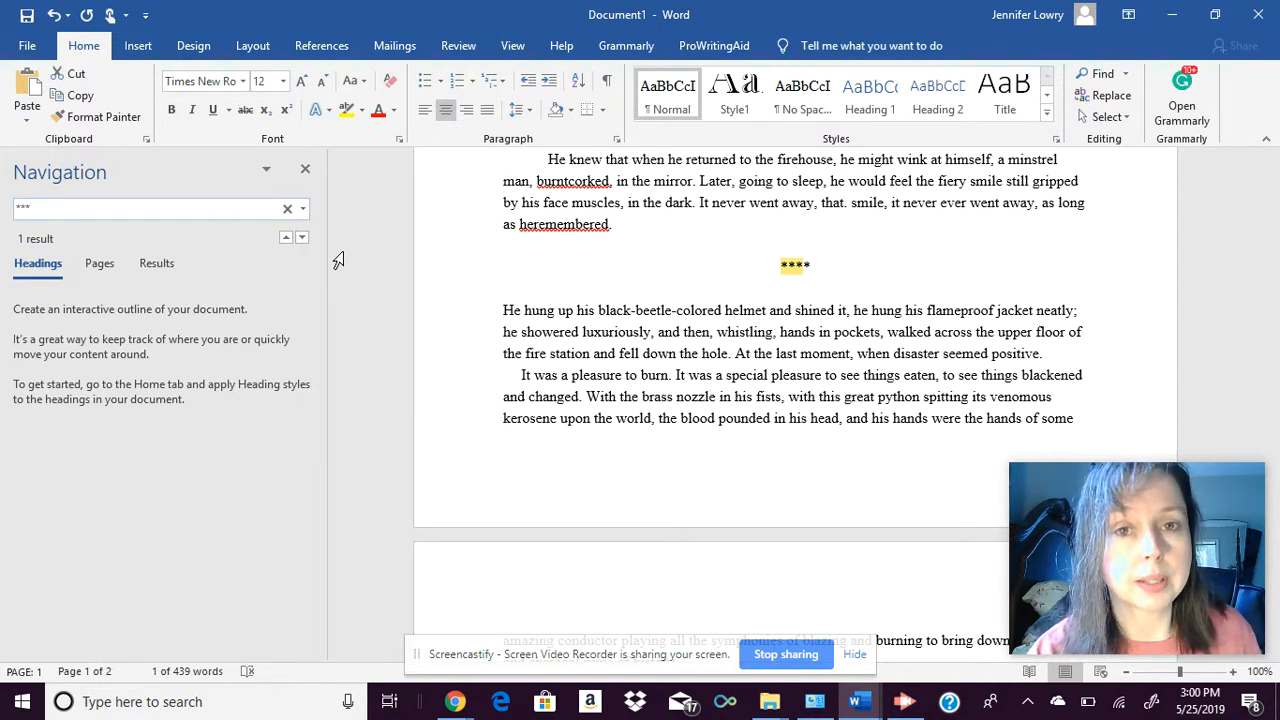
Insert a page break after the document's last paragraph.
left_click(137, 45)
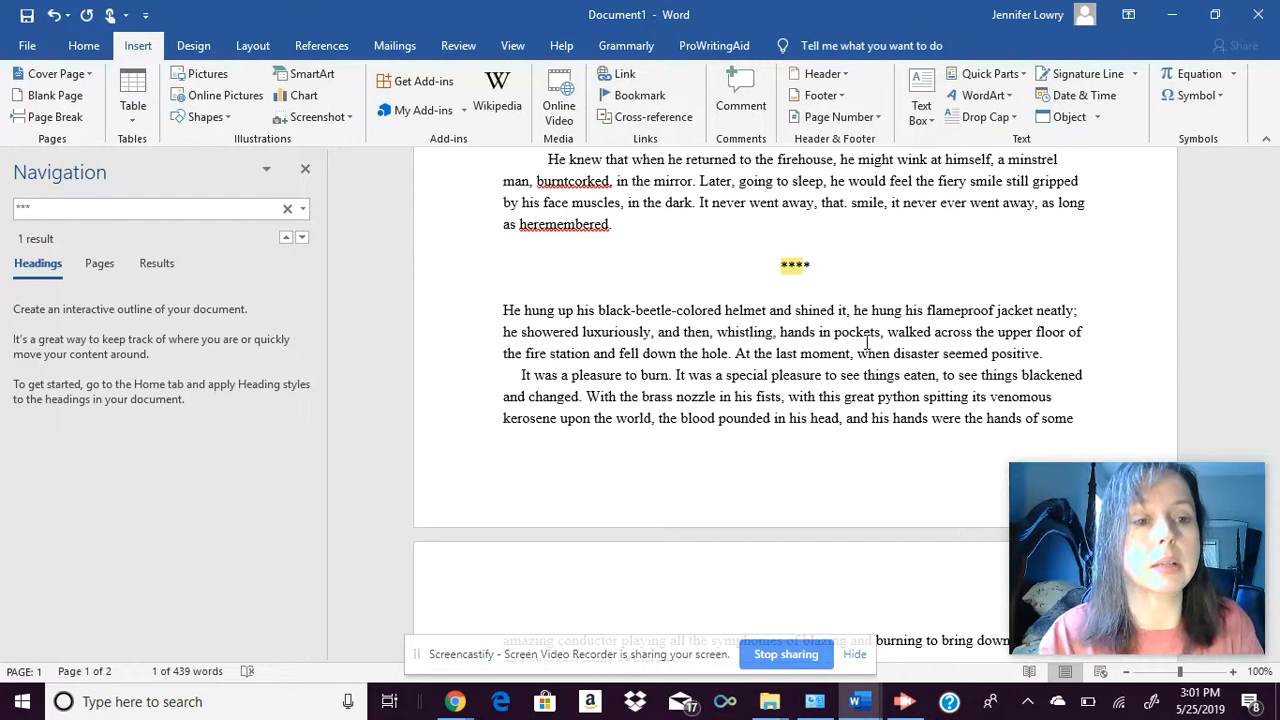
left_click(1095, 428)
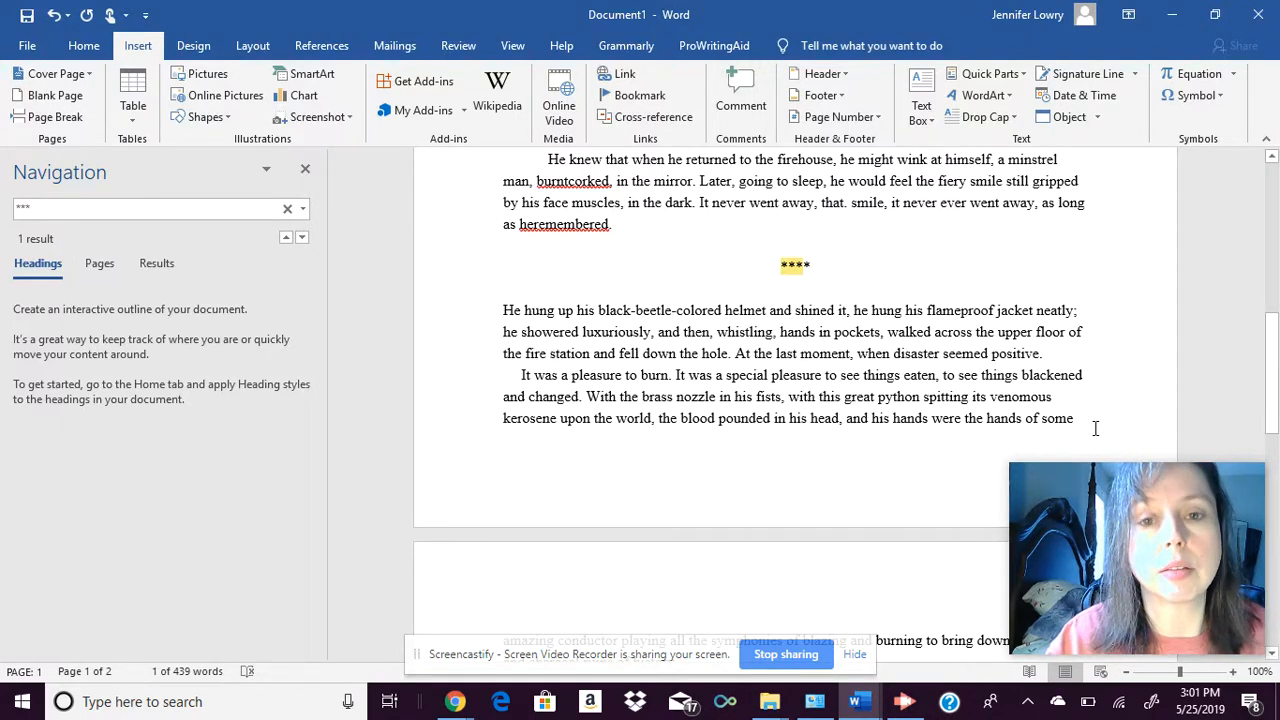
scroll(1095, 428, "down", 3)
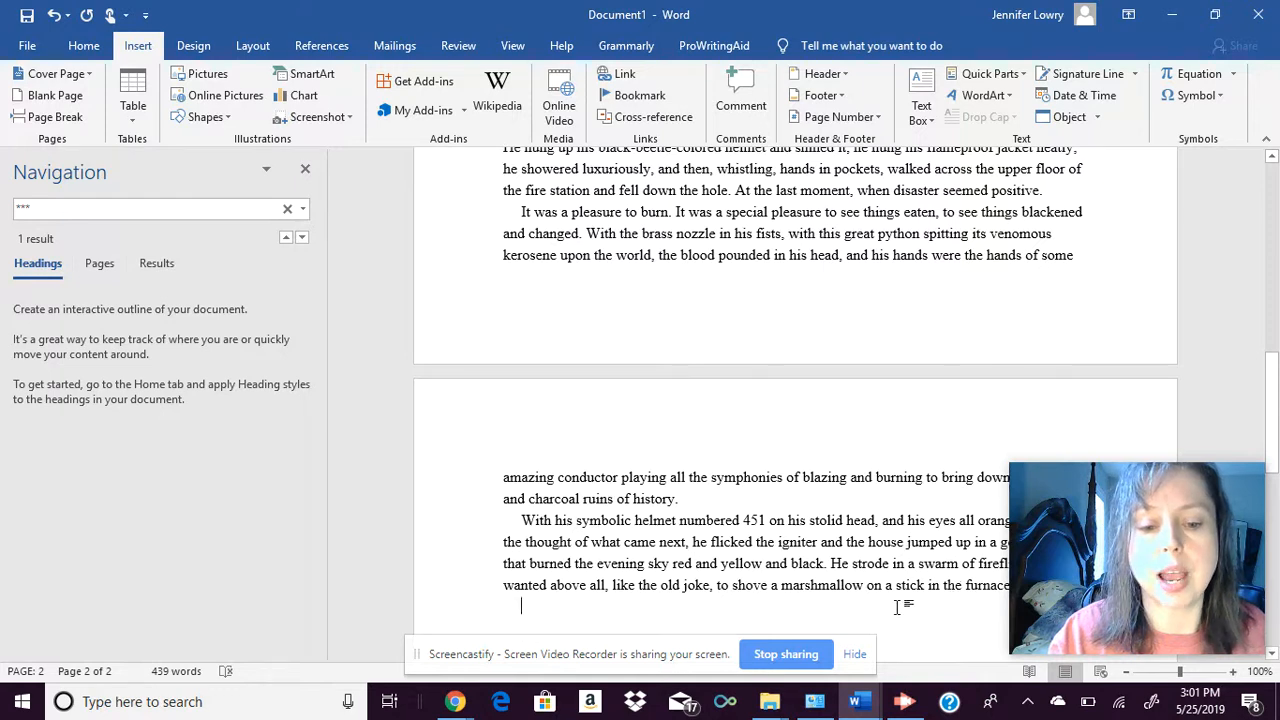
left_click(66, 120)
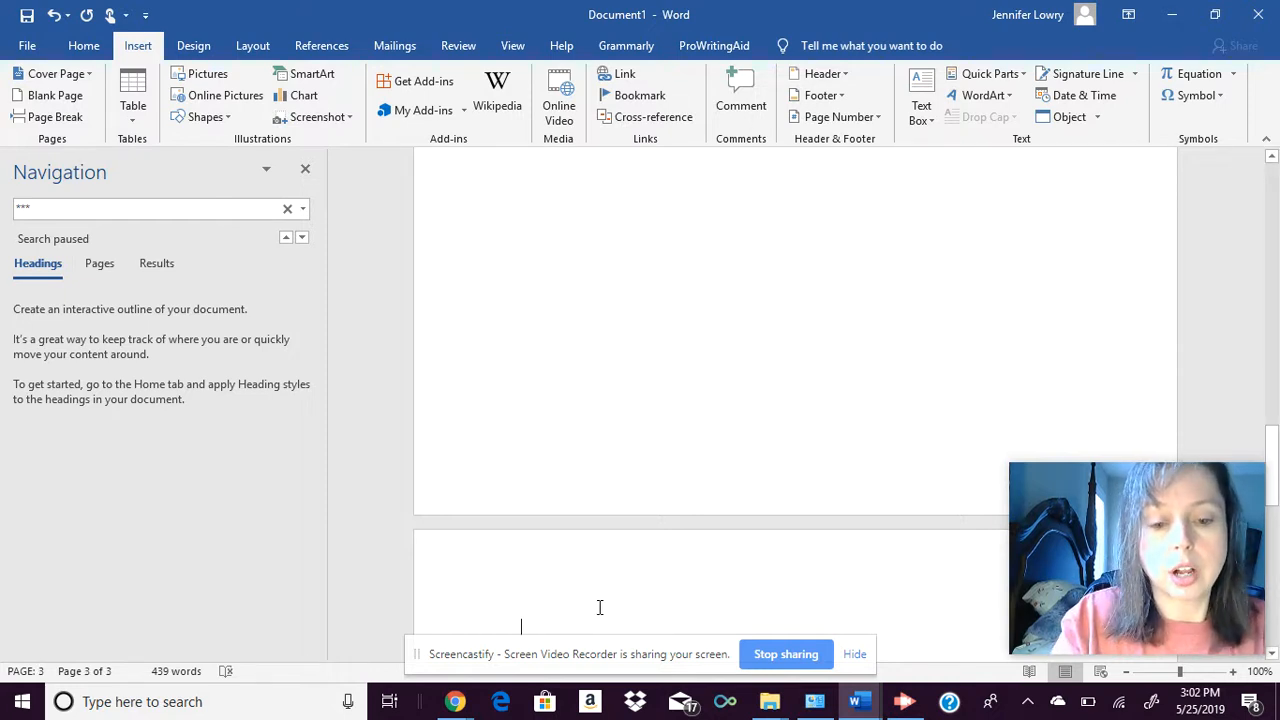
Enter "Special Attributions" at the start of the new page and apply the Heading 1 style to it.
type("Speaci")
key("BackSpace")
key("BackSpace")
key("BackSpace")
type("cial Attri")
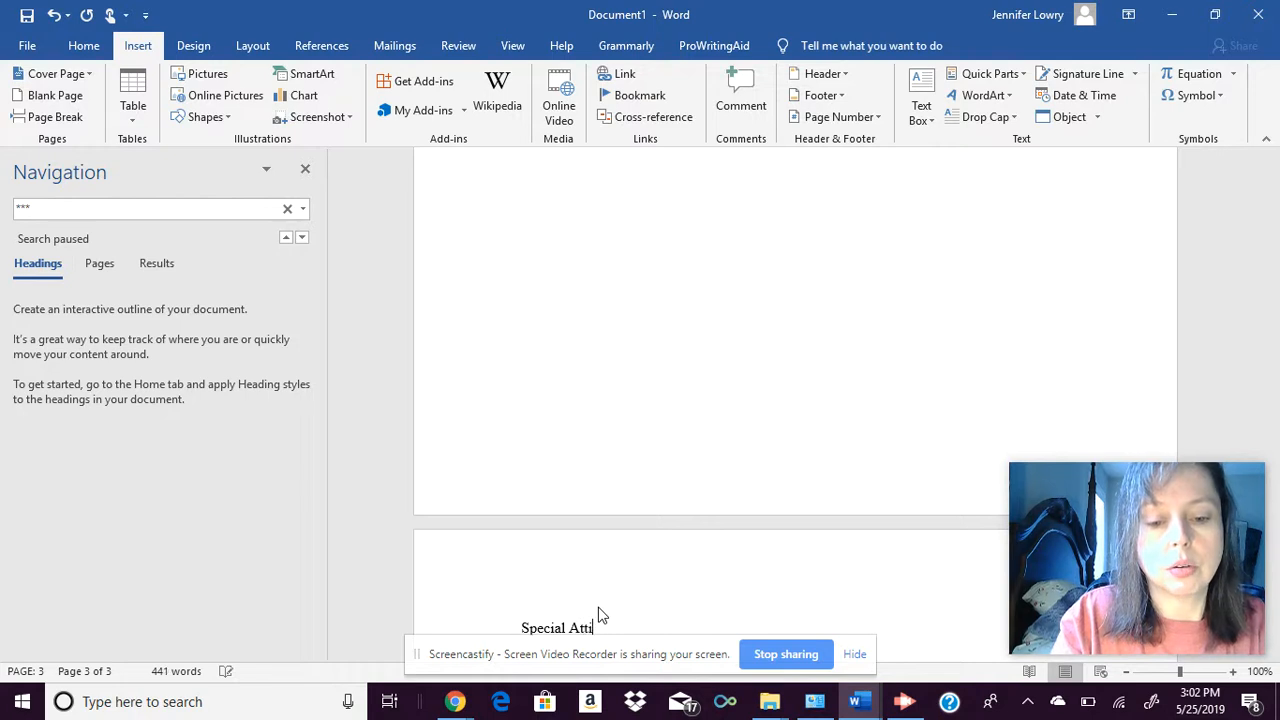
type("butions")
left_click_drag(669, 628, 469, 628)
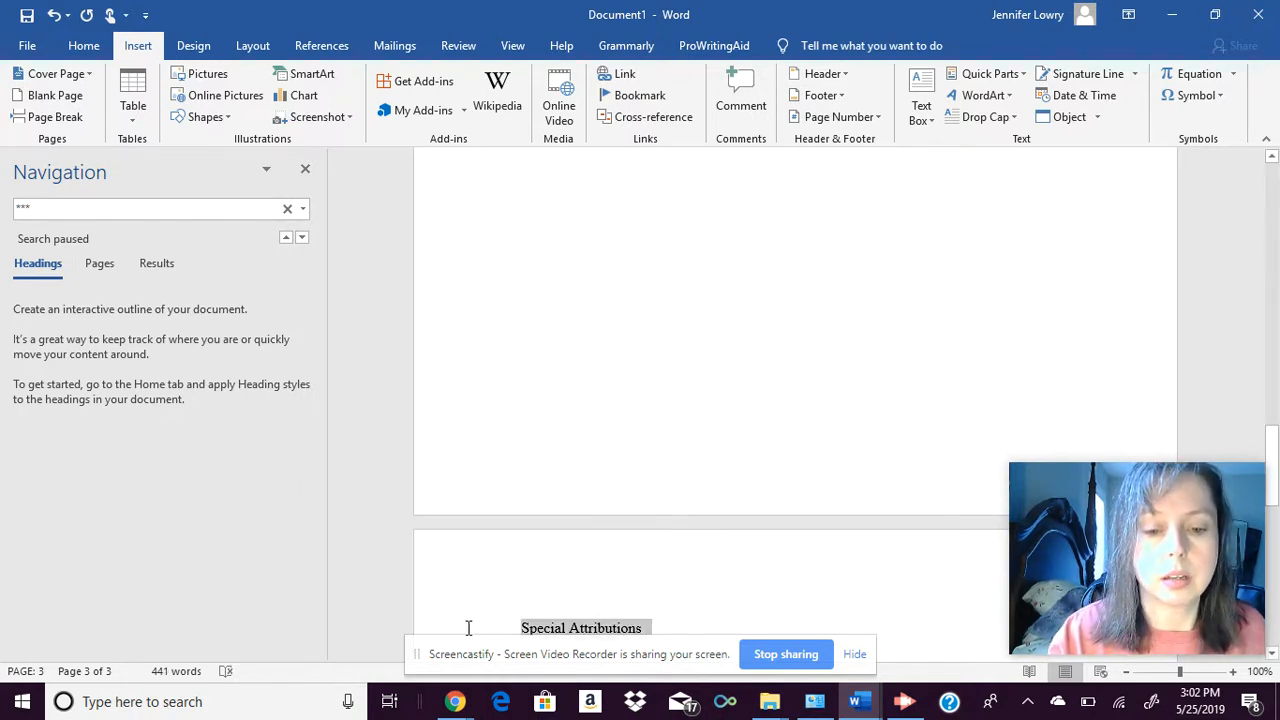
left_click(688, 591)
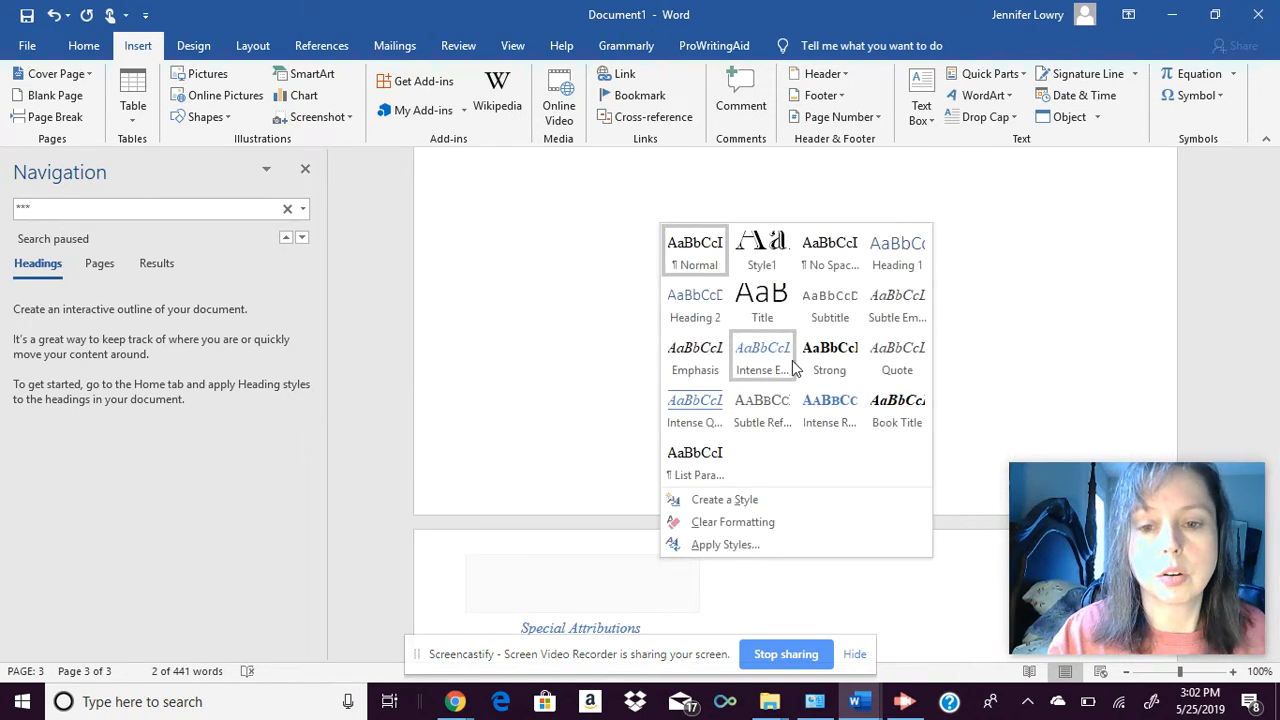
left_click(895, 255)
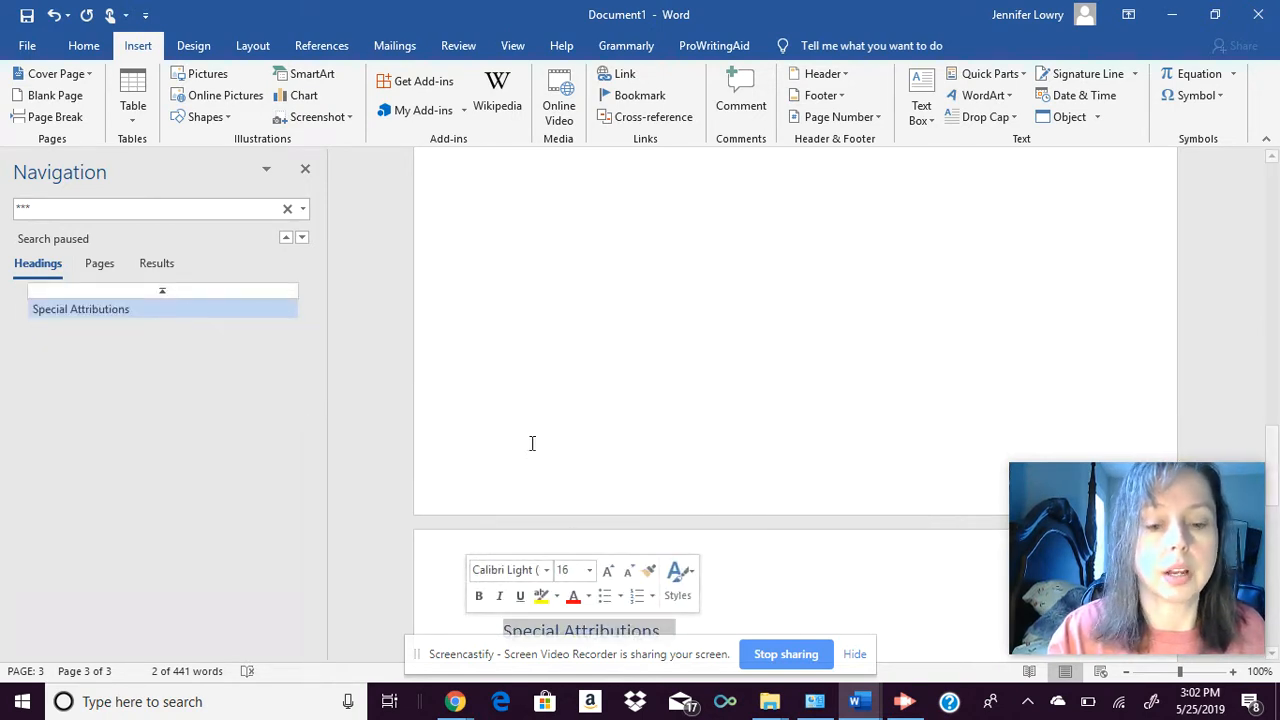
Set the "Special Attributions" heading's font to Imprint MT Shadow at size 36.
right_click(594, 630)
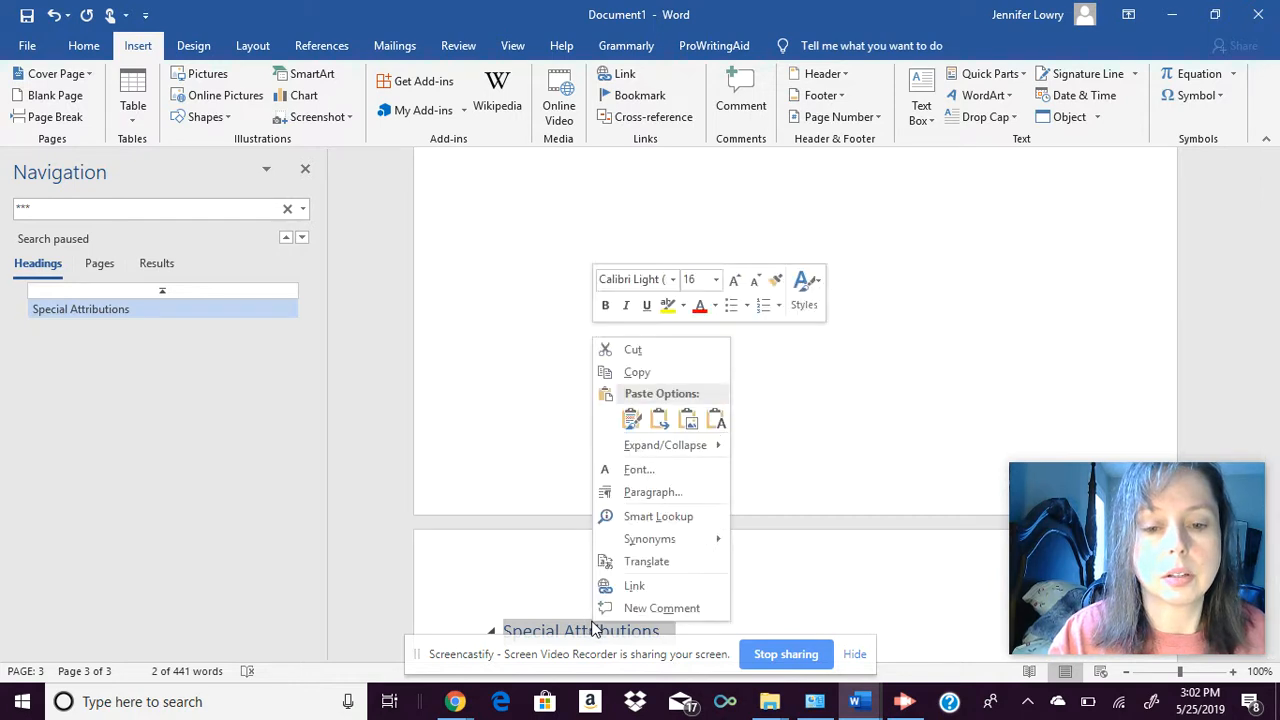
left_click(673, 279)
left_click(656, 394)
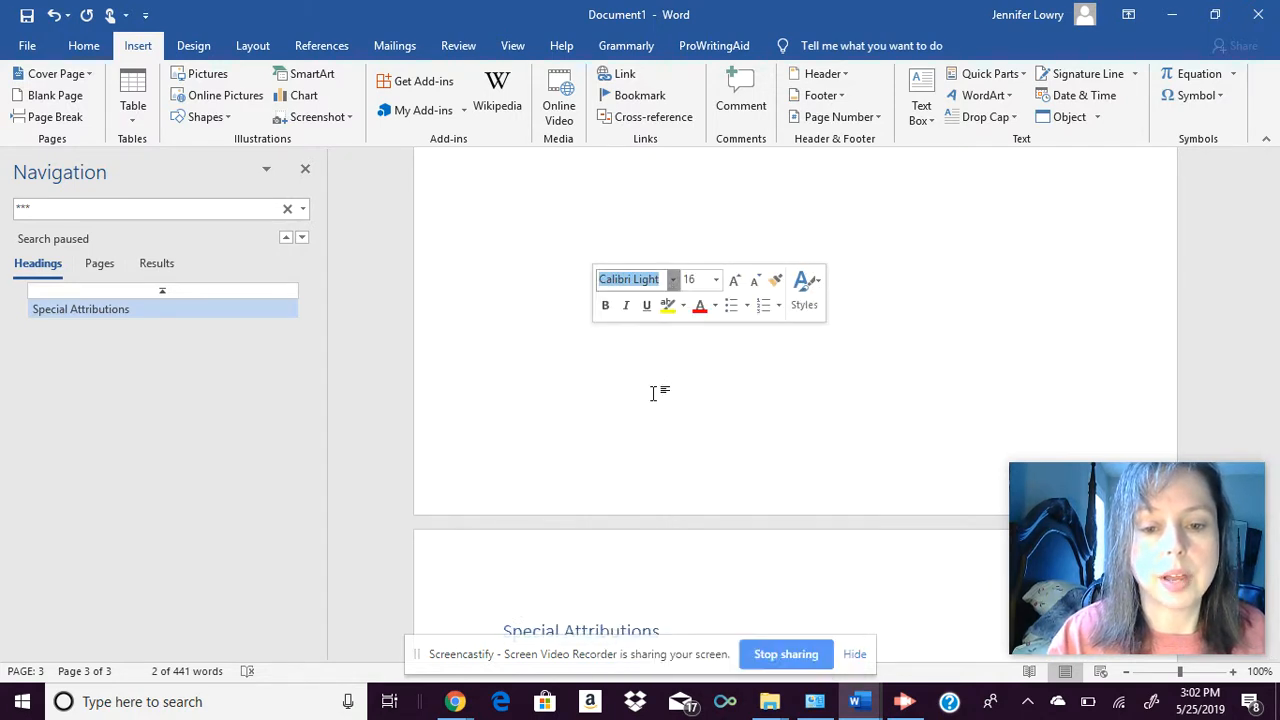
left_click(734, 280)
left_click(734, 280)
left_click(734, 280)
left_click(734, 280)
left_click(734, 280)
left_click(734, 280)
left_click(734, 280)
left_click(734, 280)
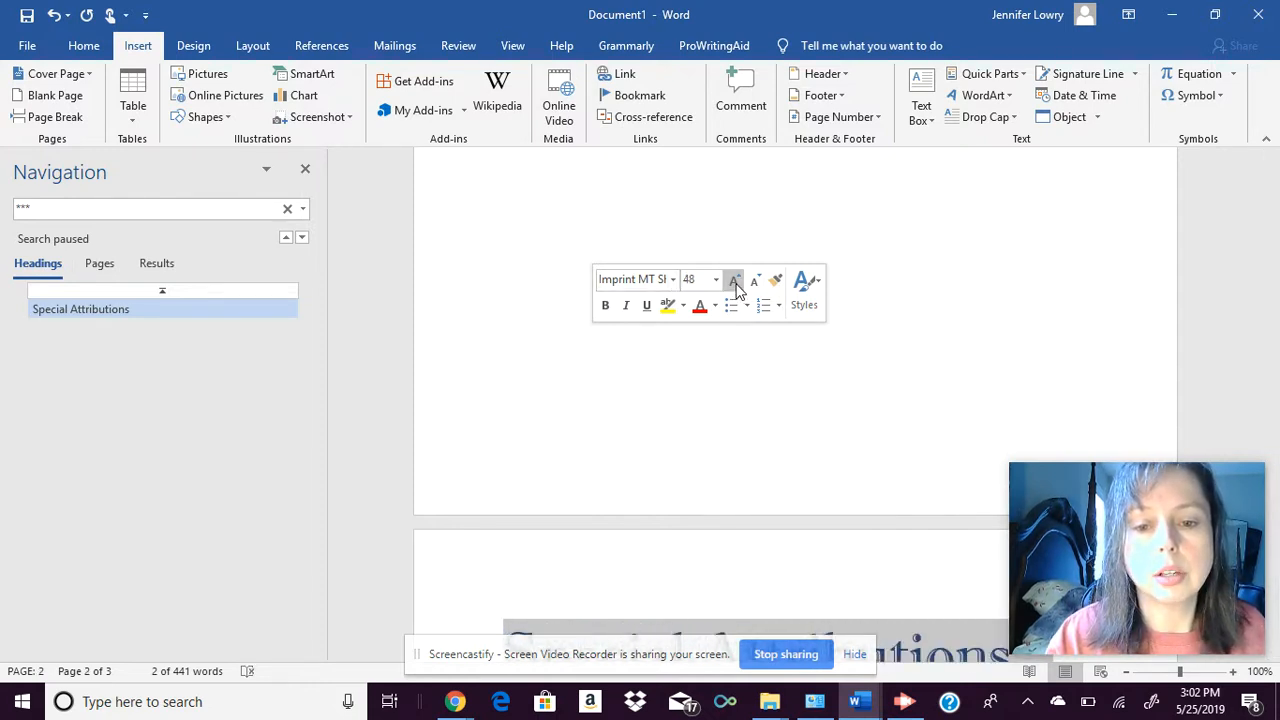
left_click(754, 281)
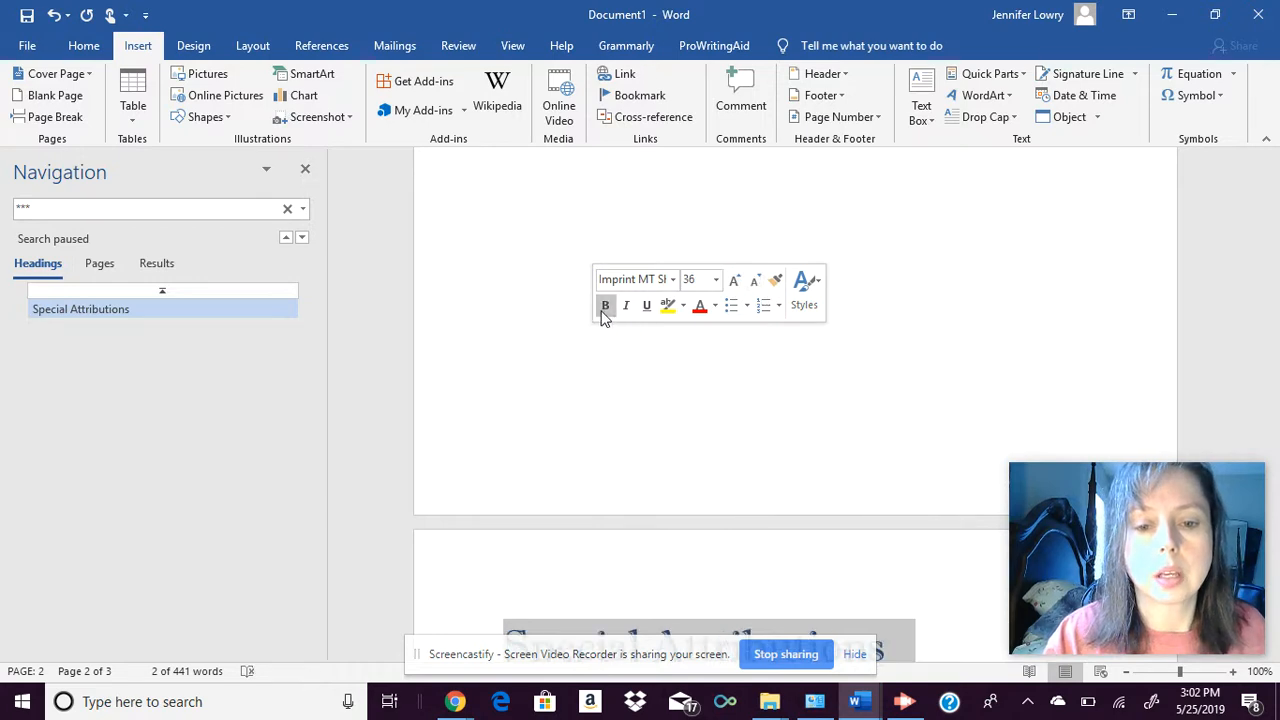
Make the "Special Attributions" heading bold and center it on the page.
left_click(604, 307)
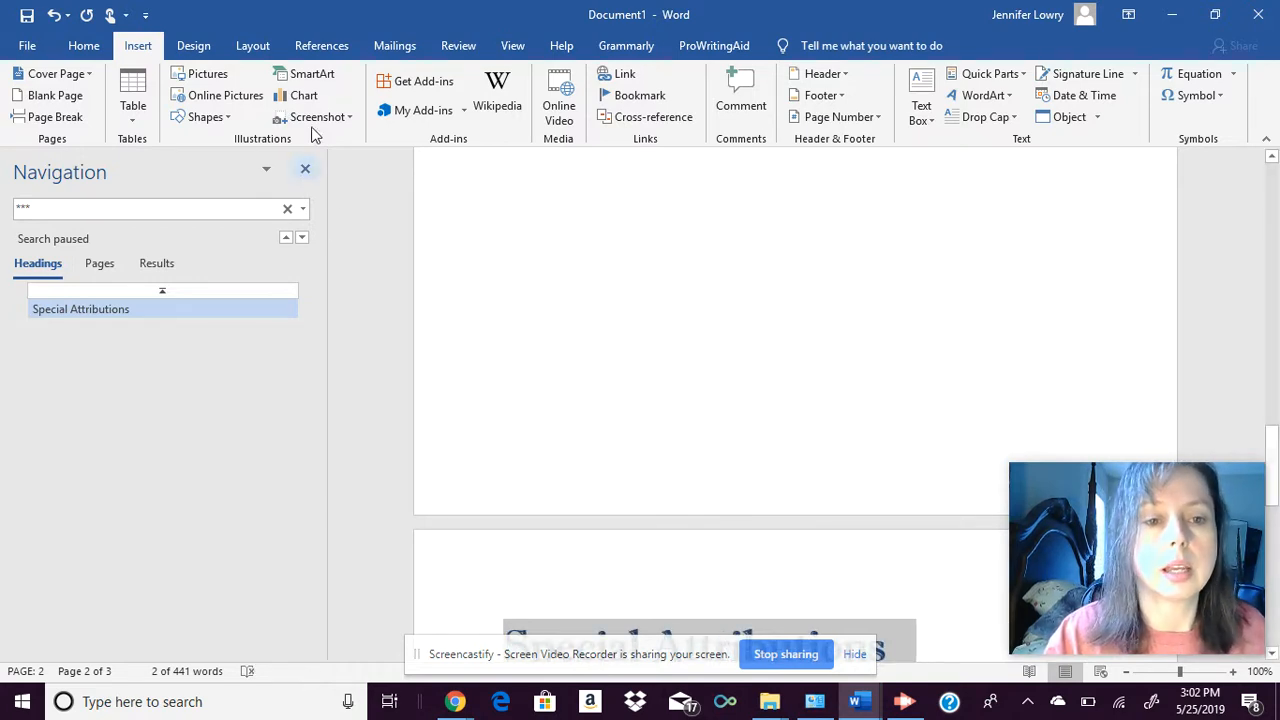
left_click(84, 47)
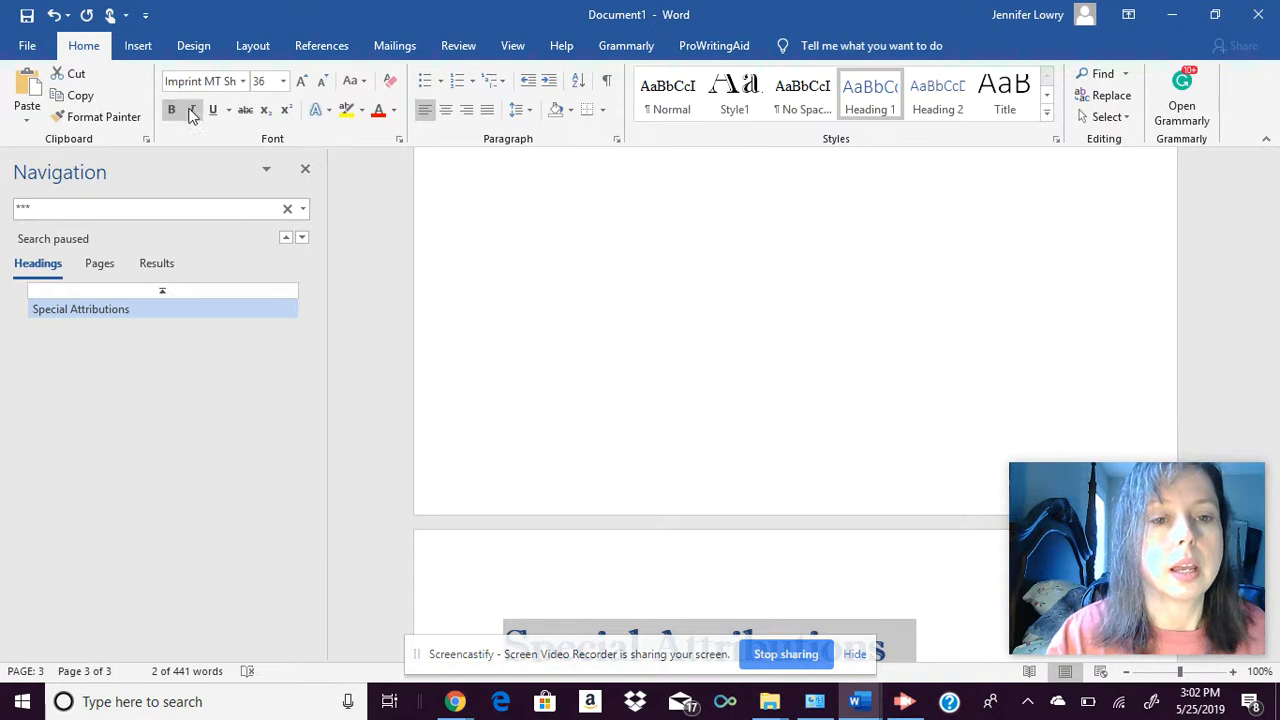
left_click(446, 109)
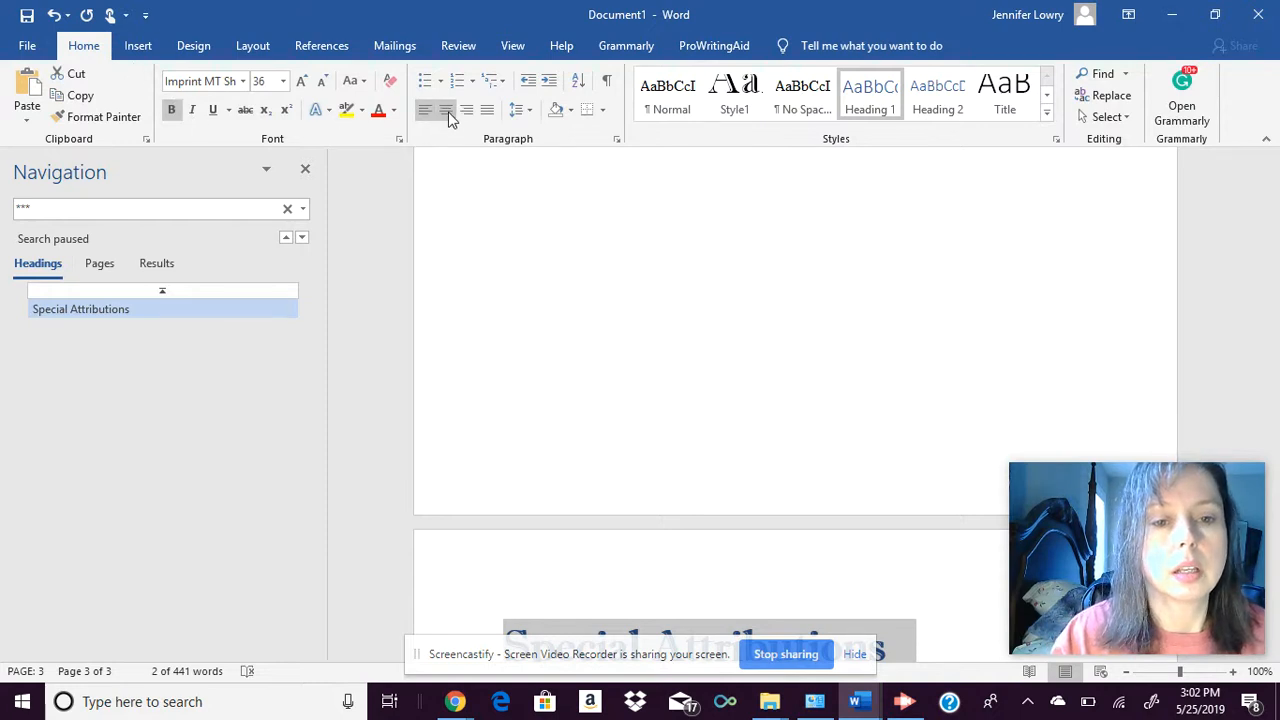
left_click(902, 586)
key("Down")
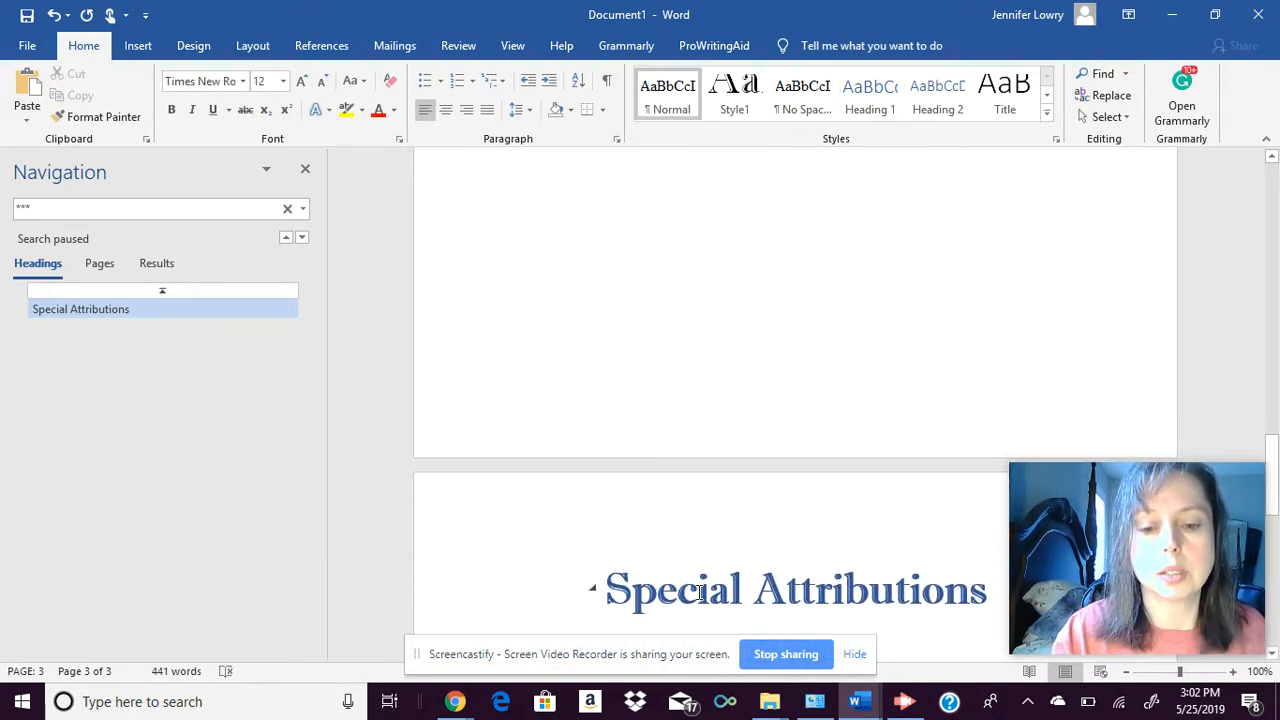
Change the "Special Attributions" heading's font color to black and start a new line below it.
left_click_drag(606, 590, 960, 607)
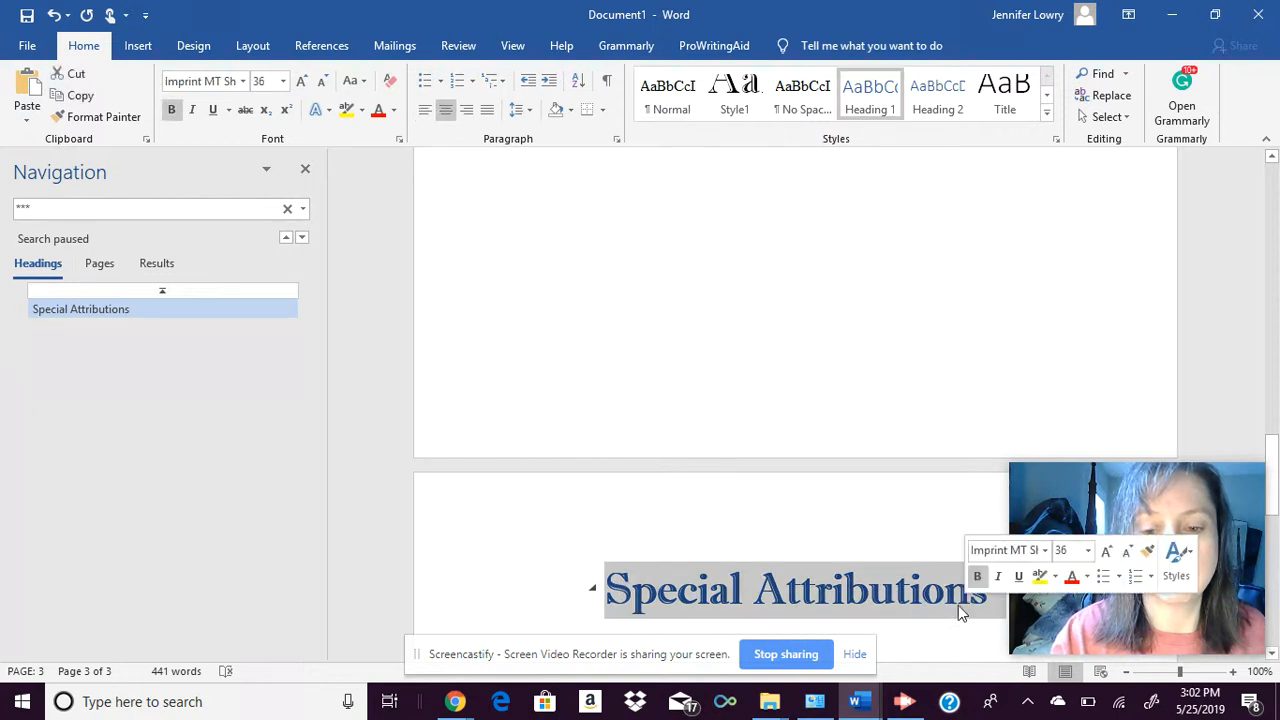
left_click(1087, 577)
left_click(1092, 363)
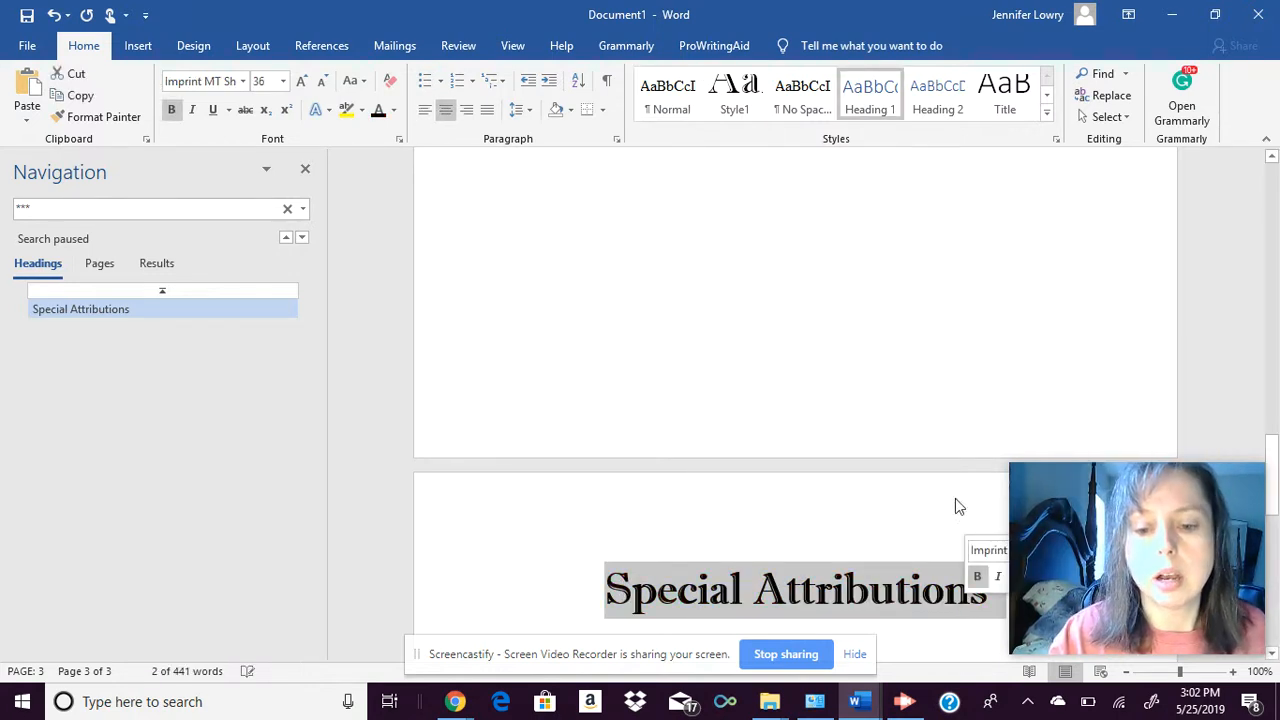
left_click(909, 580)
left_click(988, 590)
key("Return")
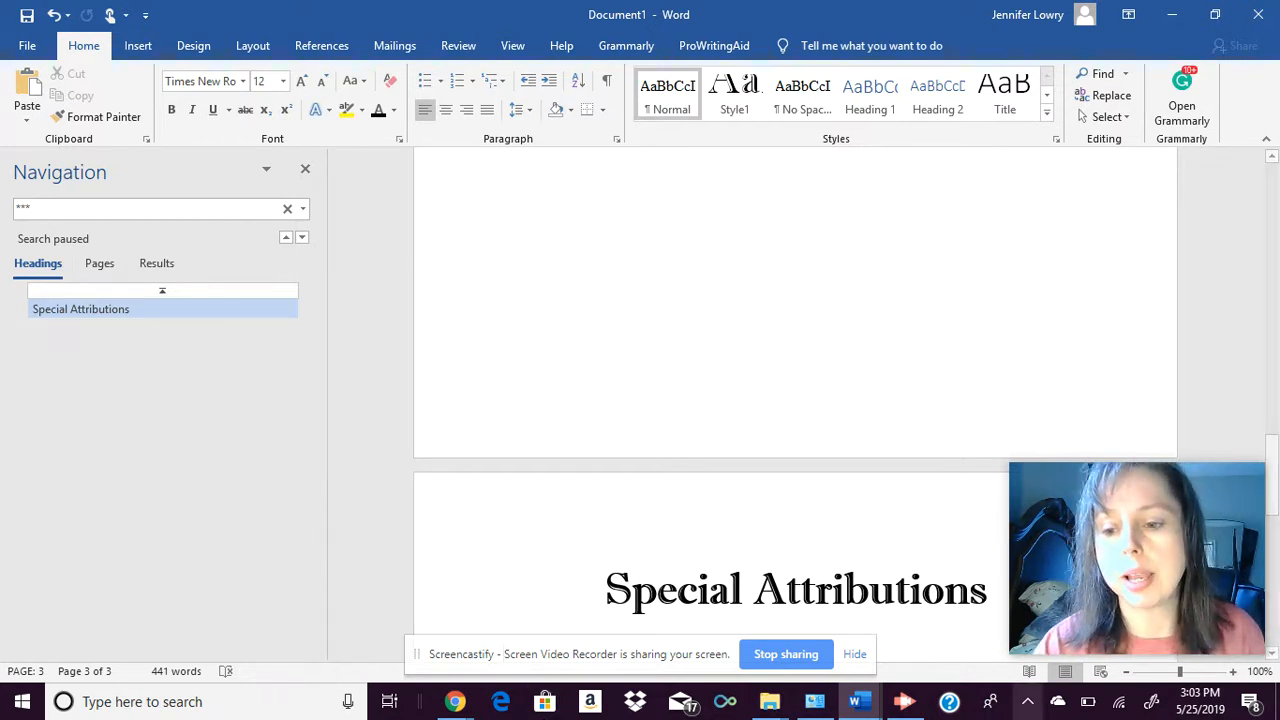
left_click_drag(1277, 597, 1277, 230)
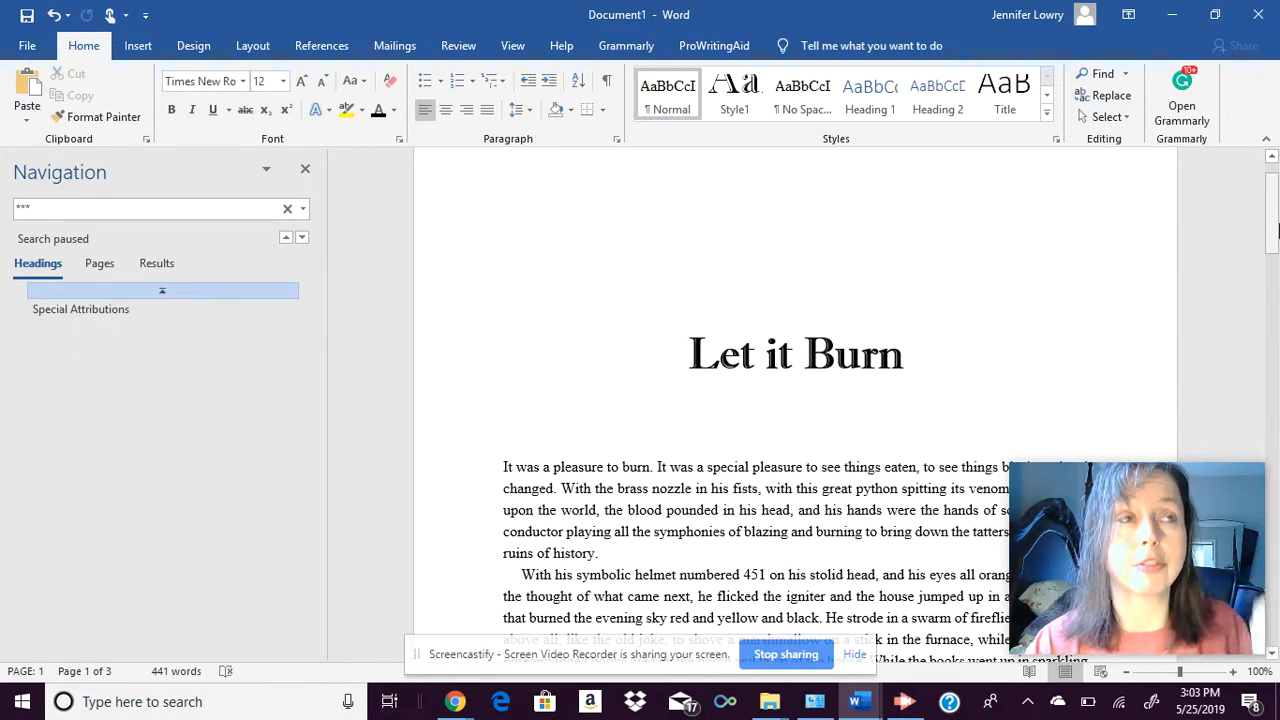
left_click_drag(1277, 230, 1277, 195)
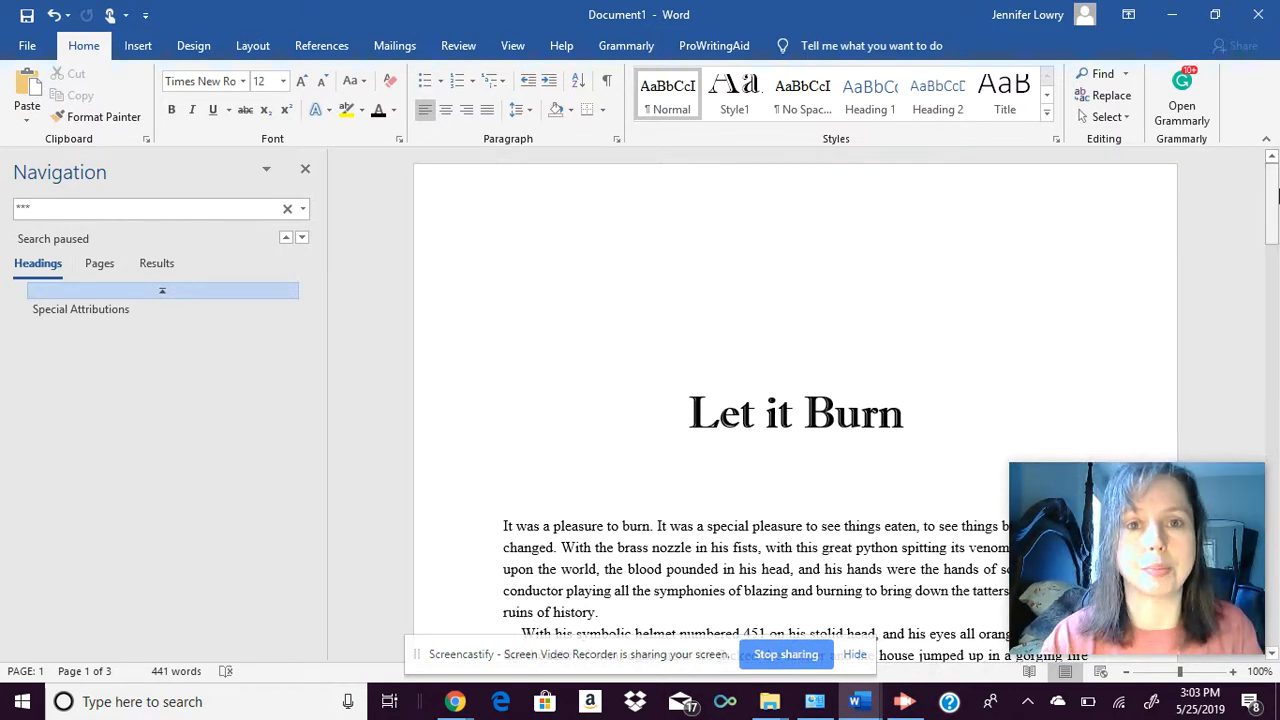
Apply the Heading 1 style to the "Let it Burn" chapter title.
left_click(749, 308)
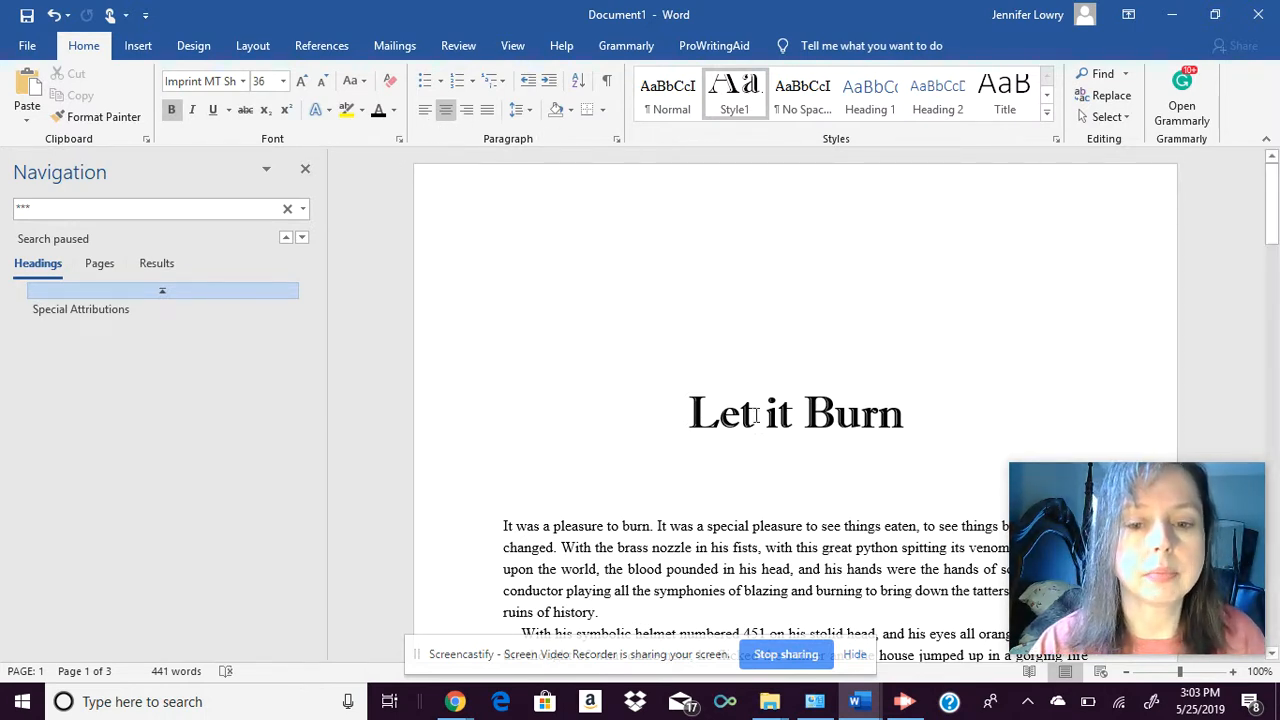
left_click_drag(907, 412, 672, 432)
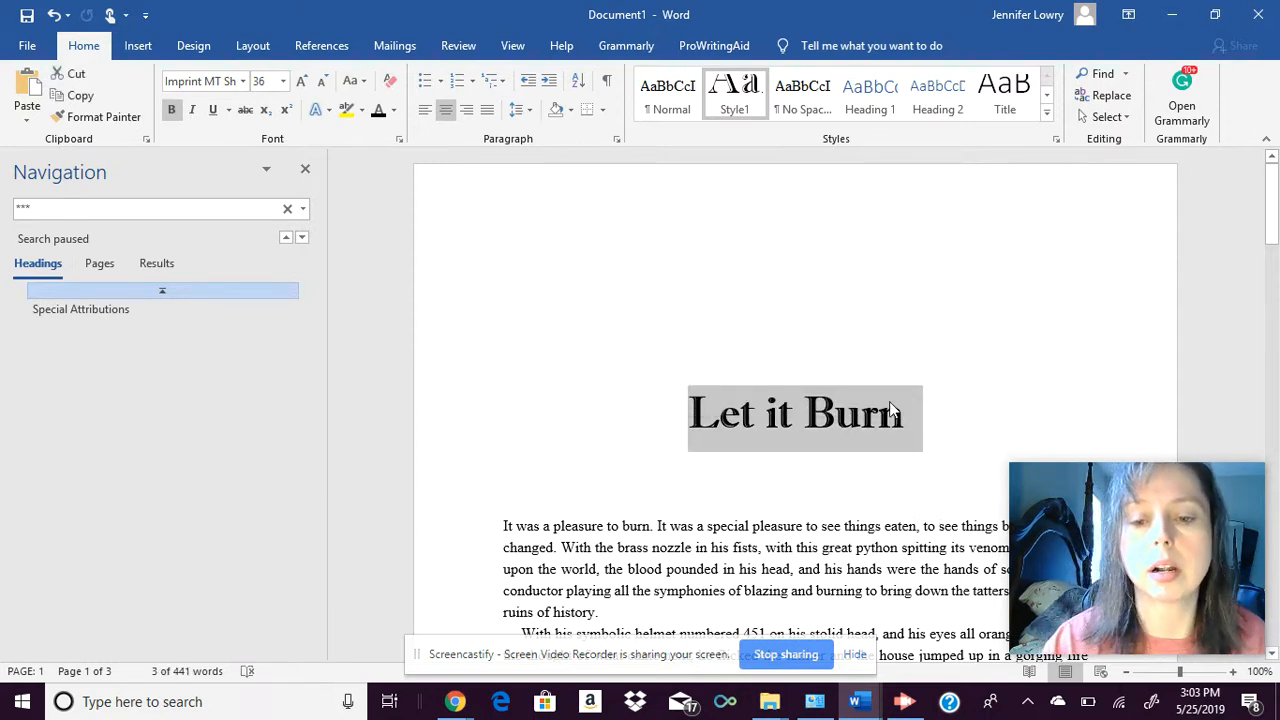
right_click(890, 405)
left_click(1108, 352)
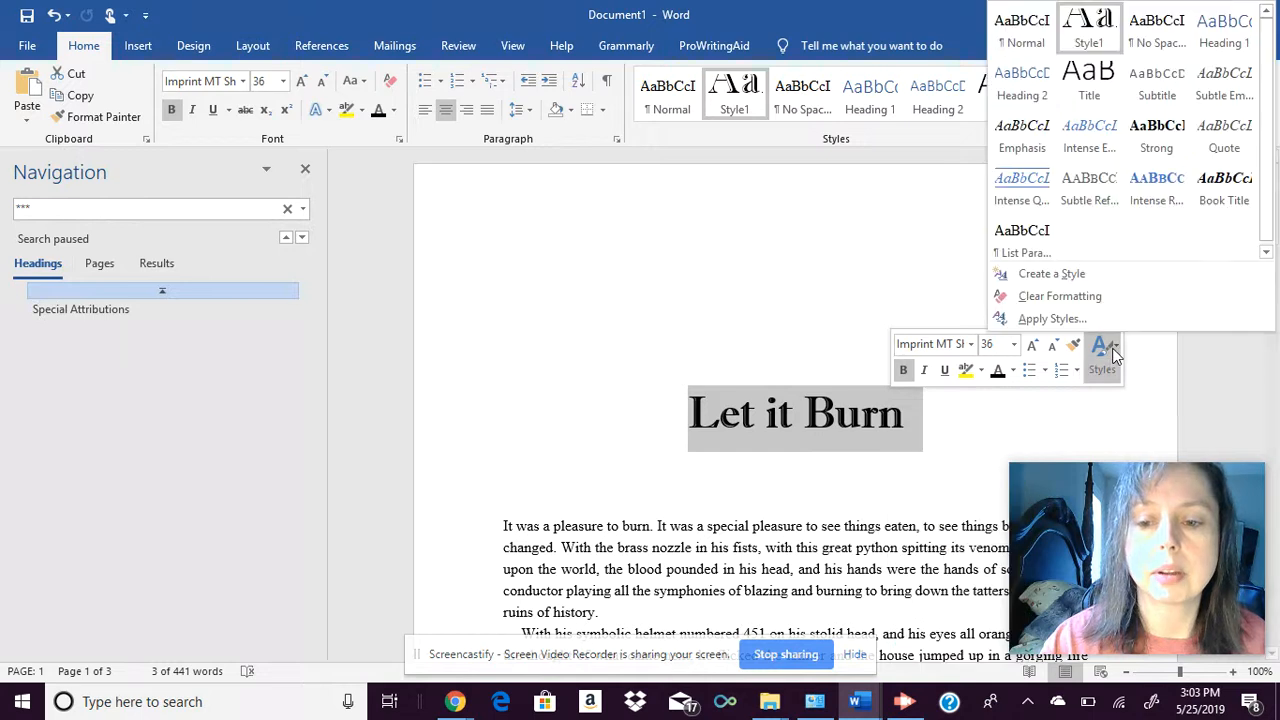
left_click(1224, 30)
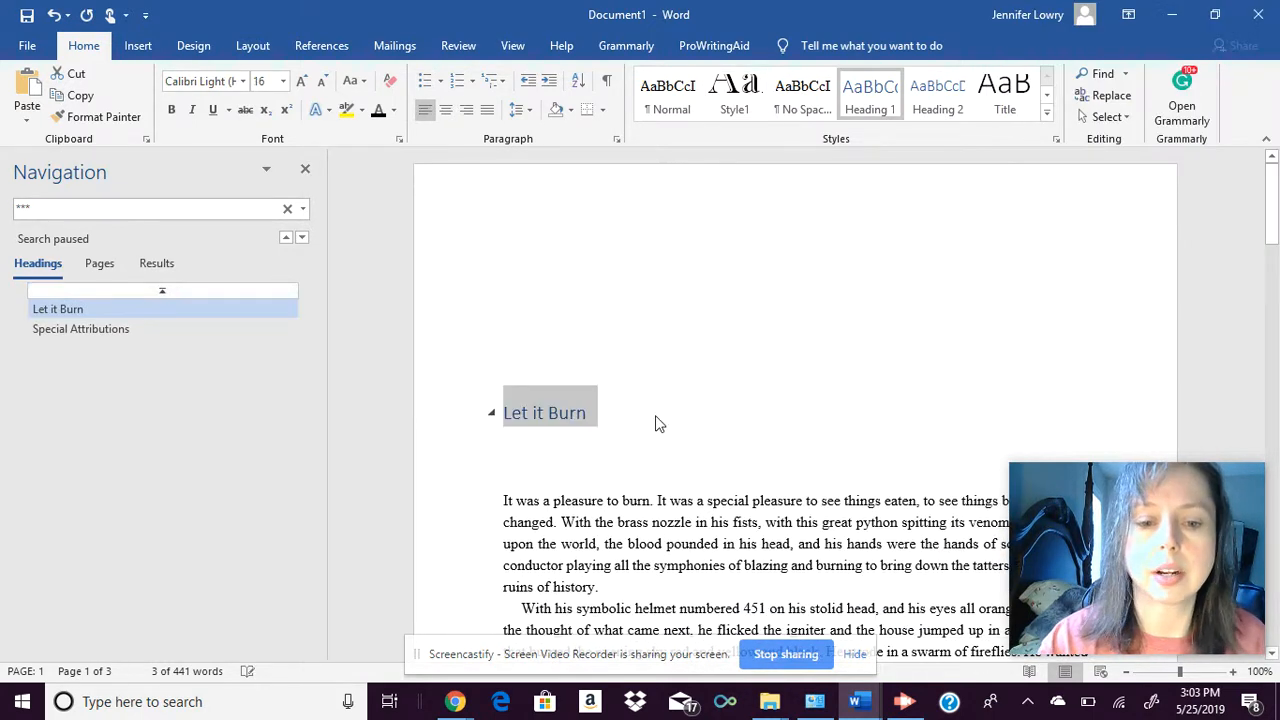
Set the "Let it Burn" title's font to Imprint MT Shadow at size 36 and center it.
left_click(244, 82)
left_click(250, 200)
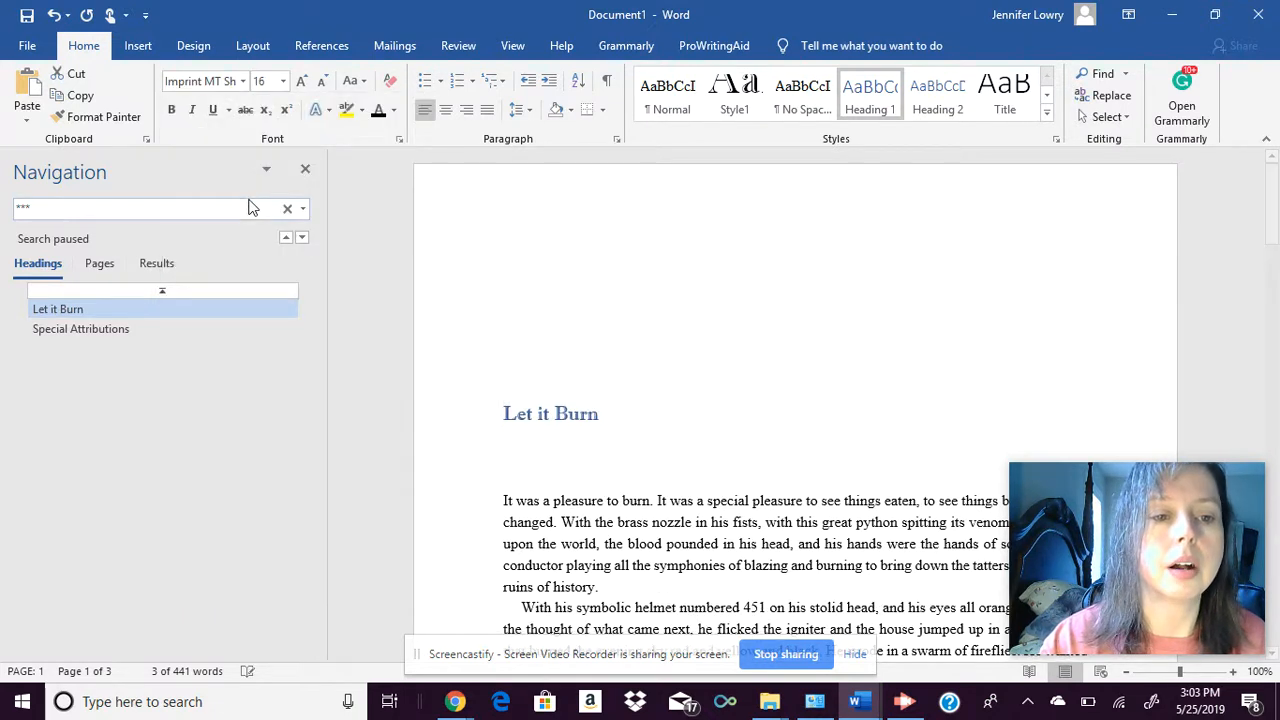
left_click(300, 81)
left_click(300, 81)
left_click(300, 81)
left_click(300, 81)
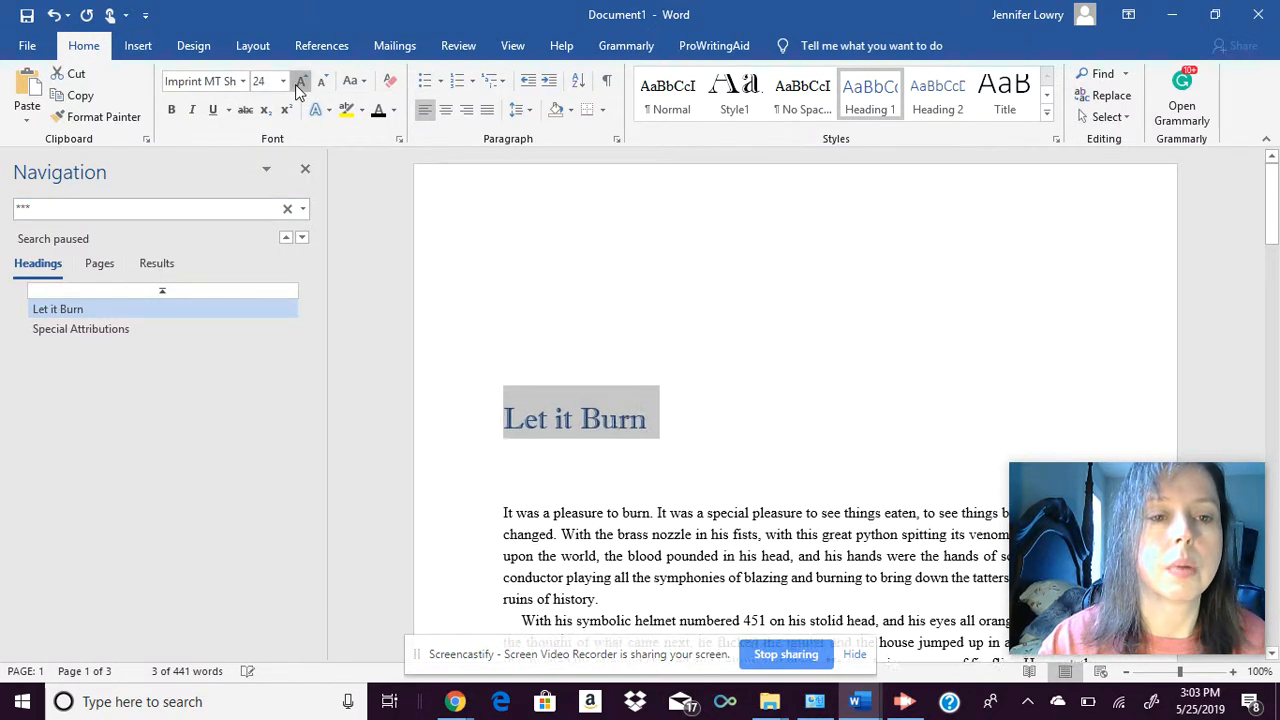
left_click(297, 83)
left_click(297, 83)
left_click(297, 83)
left_click(297, 83)
left_click(297, 83)
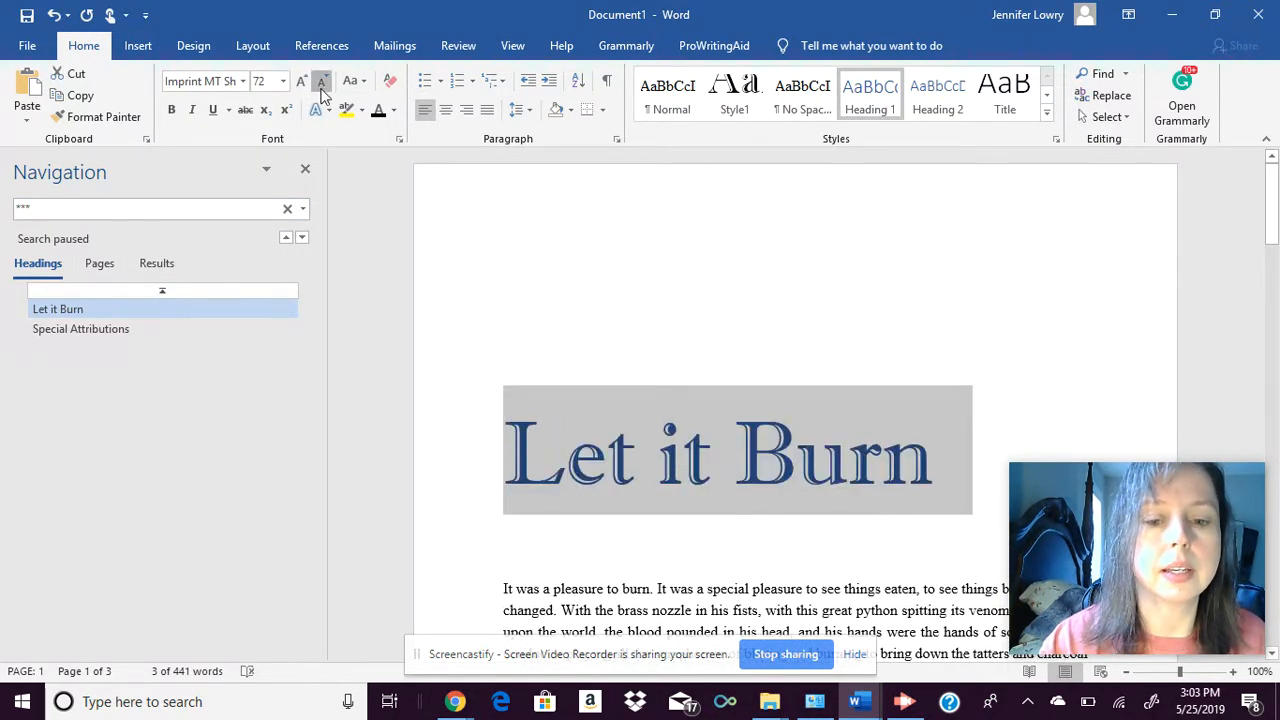
left_click(321, 85)
left_click(446, 110)
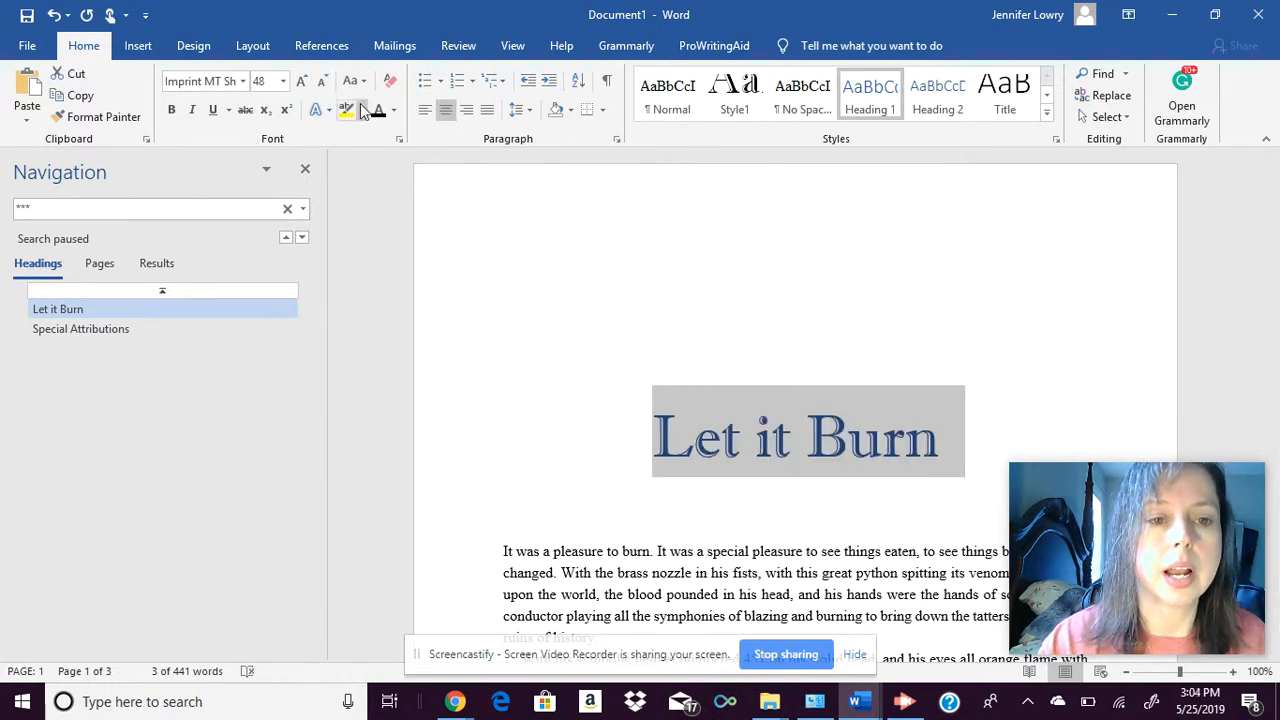
left_click(320, 85)
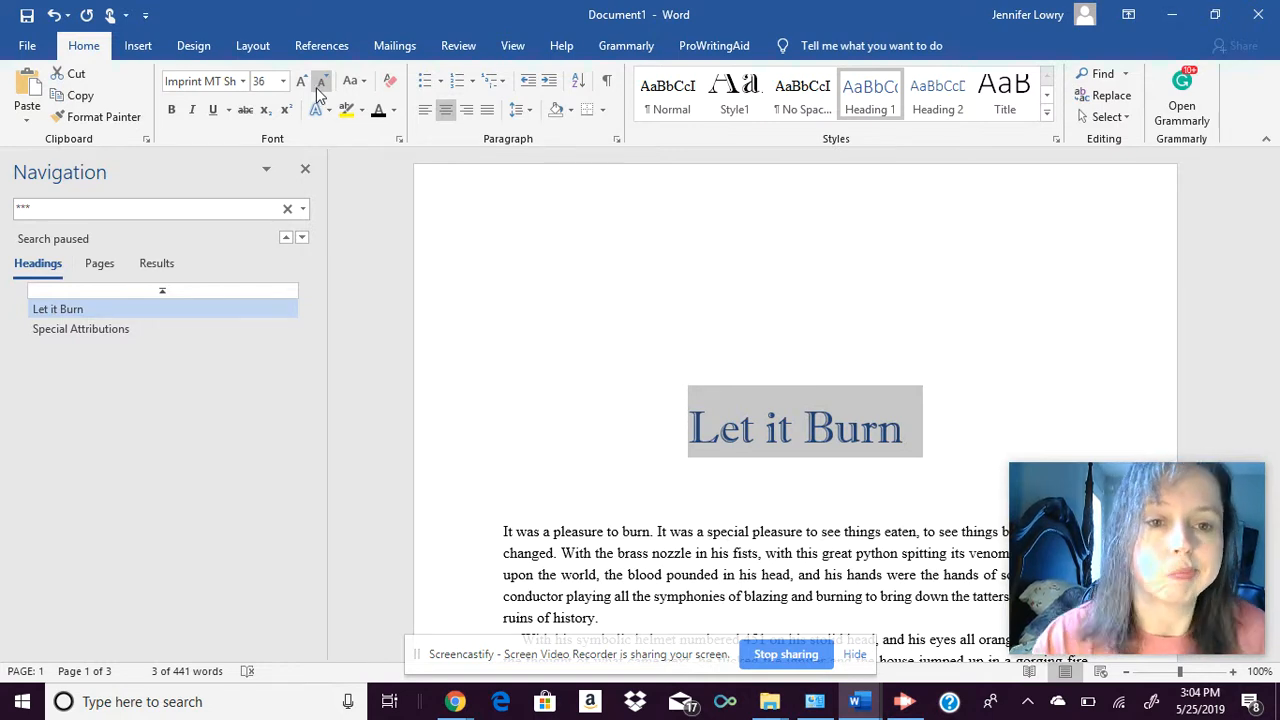
Change the "Let it Burn" title's font color to black and make it bold.
left_click(378, 113)
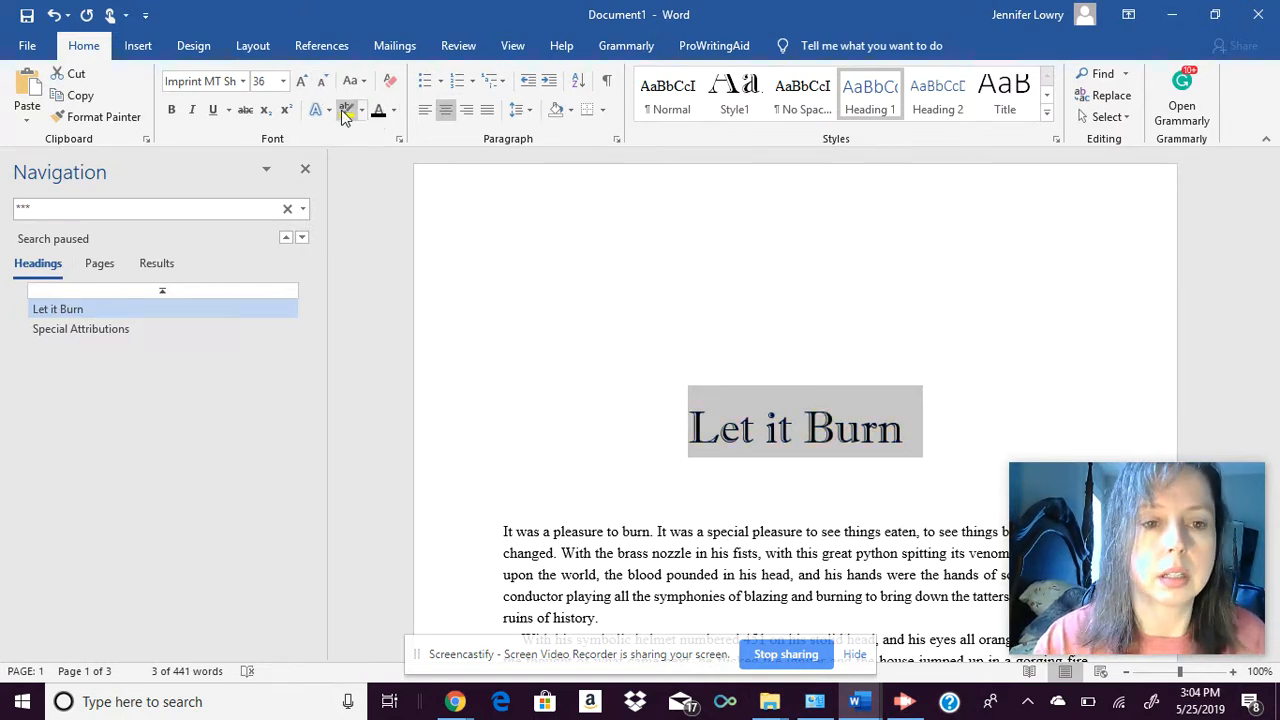
left_click(174, 111)
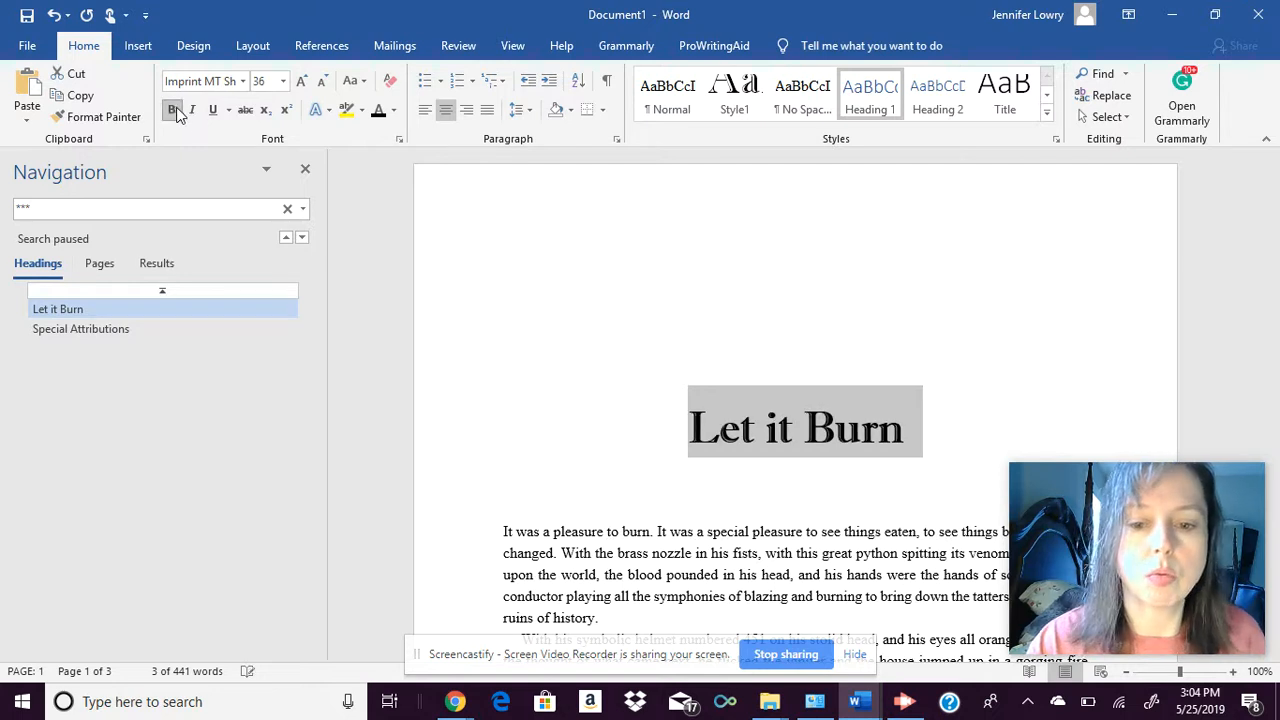
left_click(739, 465)
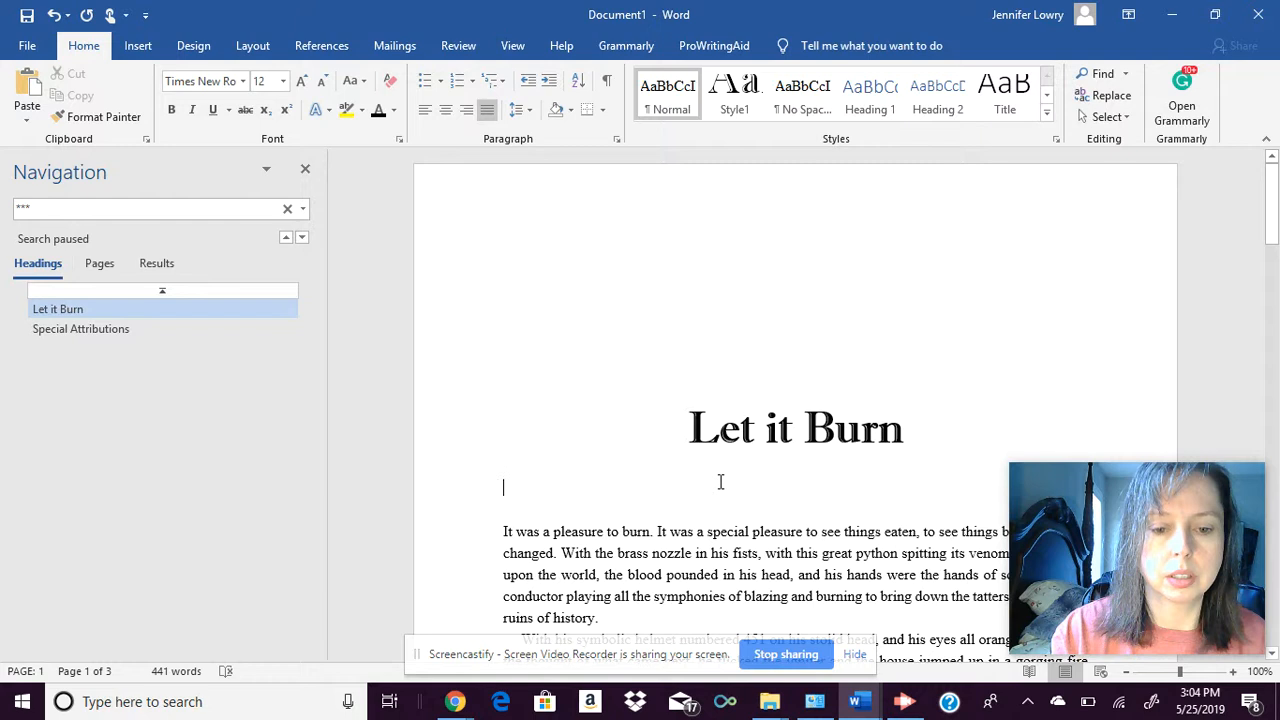
Check the blank lines above and below the chapter title and display the document's paragraph marks.
key("Up")
key("Up")
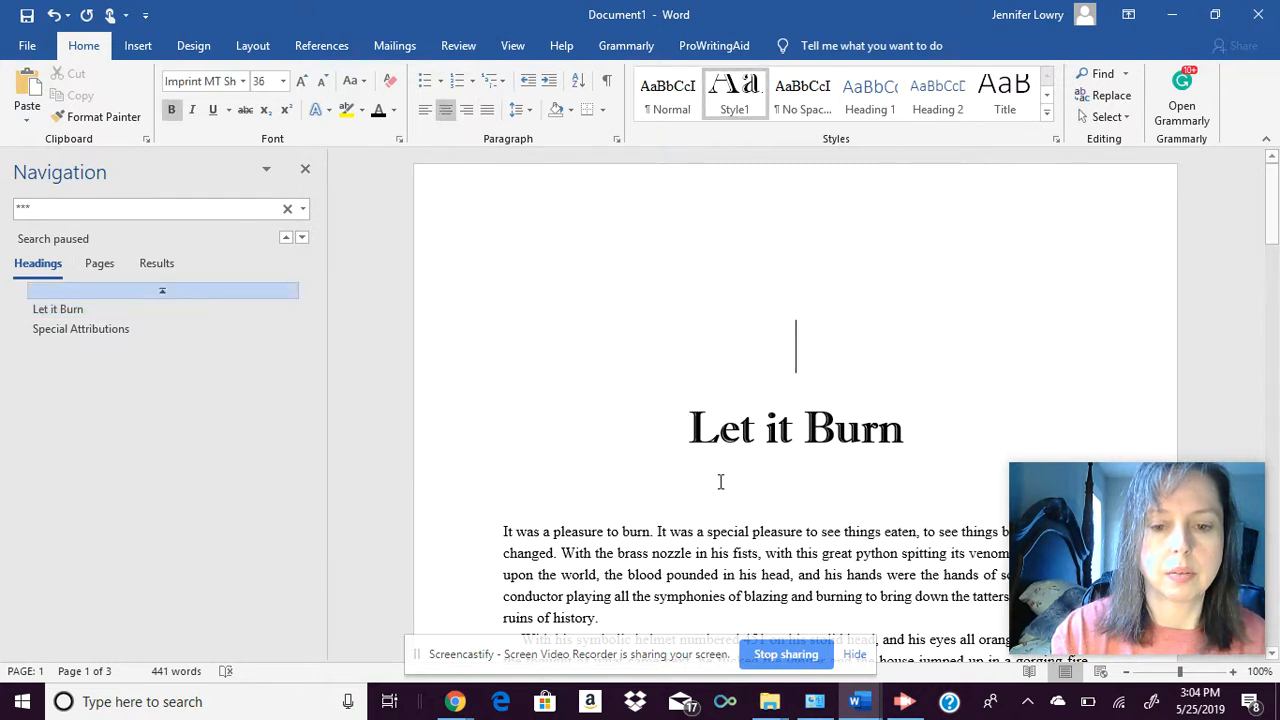
key("Down")
key("Down")
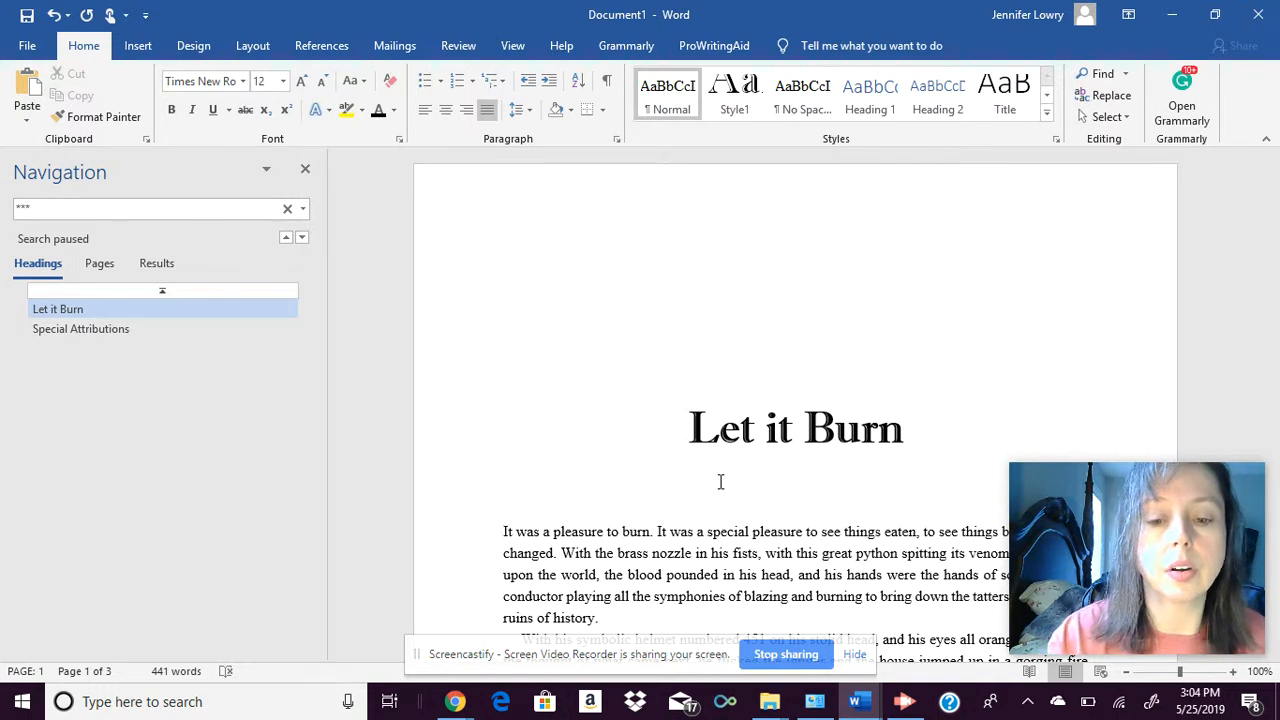
key("Up")
key("Up")
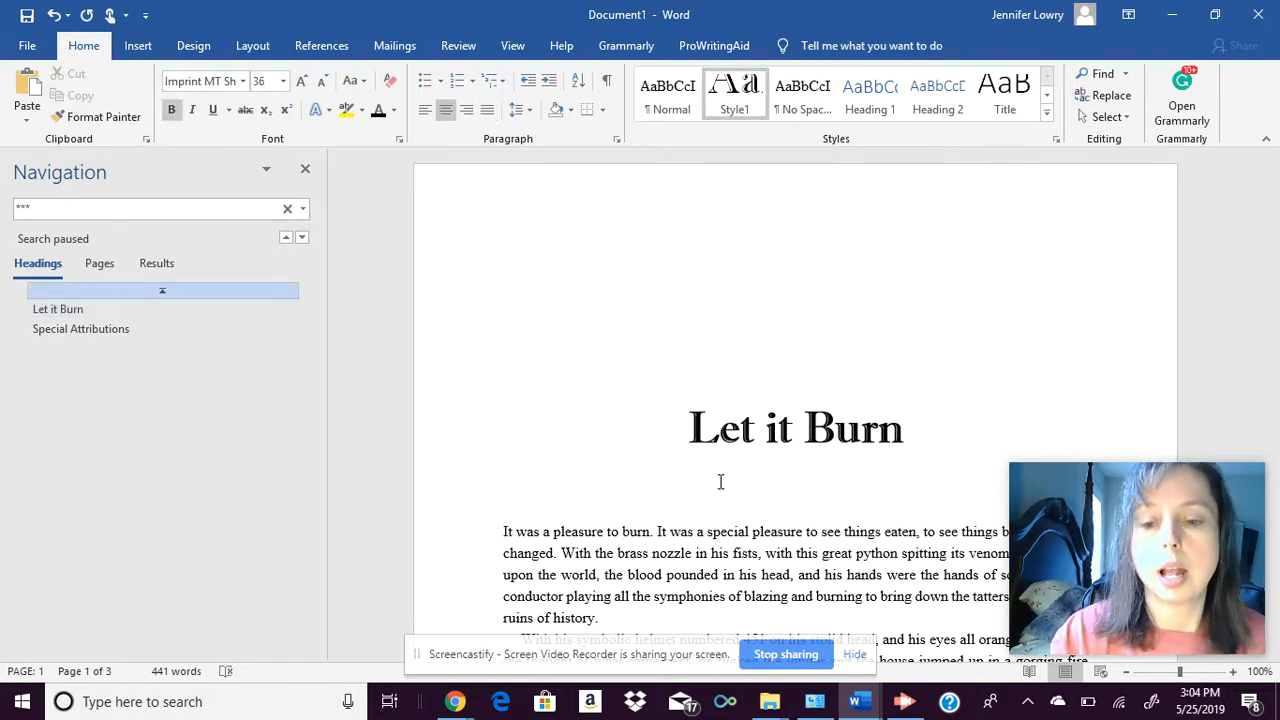
mouse_move(1272, 200)
left_mouse_down()
mouse_move(1272, 255)
mouse_move(1273, 172)
left_mouse_up()
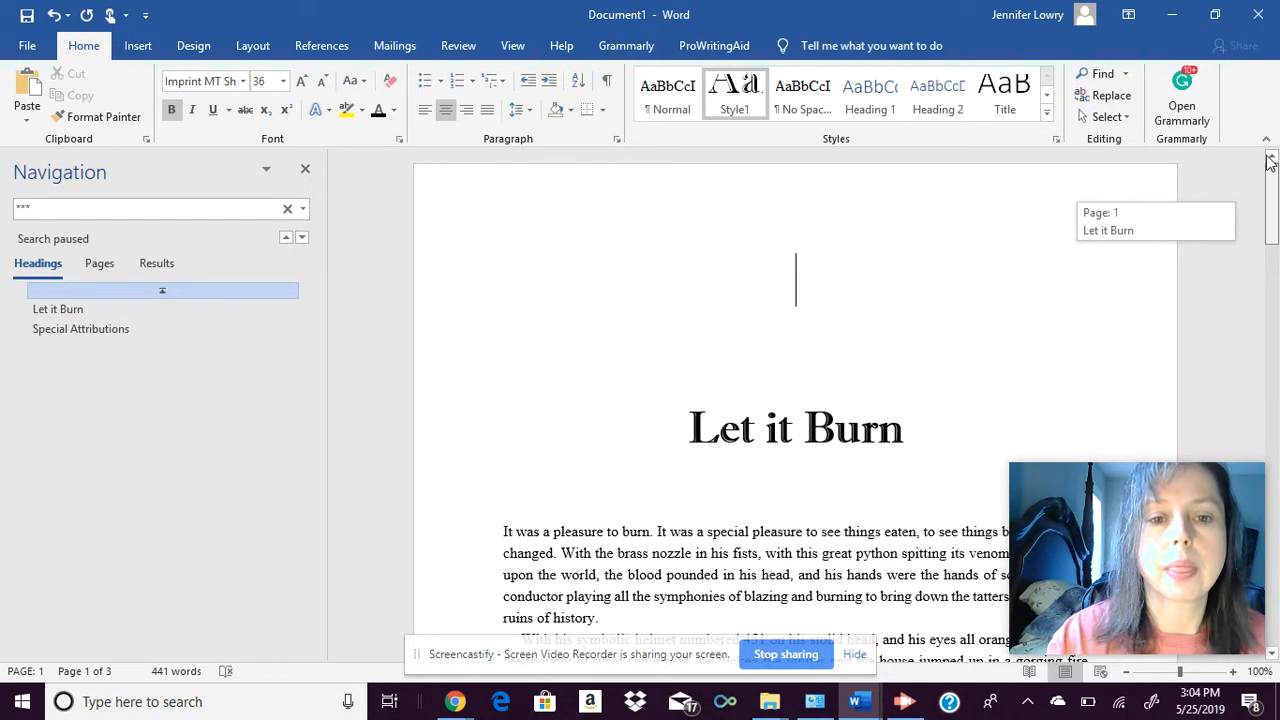
left_click(606, 80)
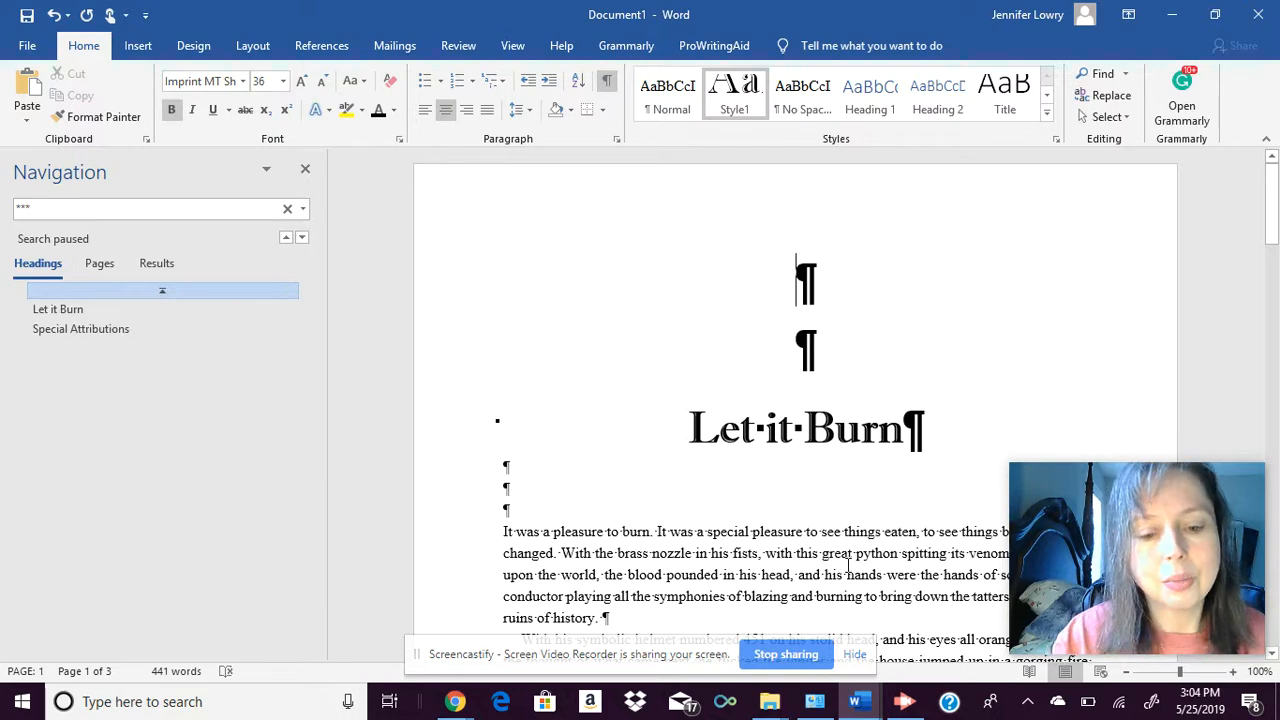
Insert two blank lines directly above the "Special Attributions" heading.
left_click_drag(1277, 252, 1277, 329)
left_click(549, 323)
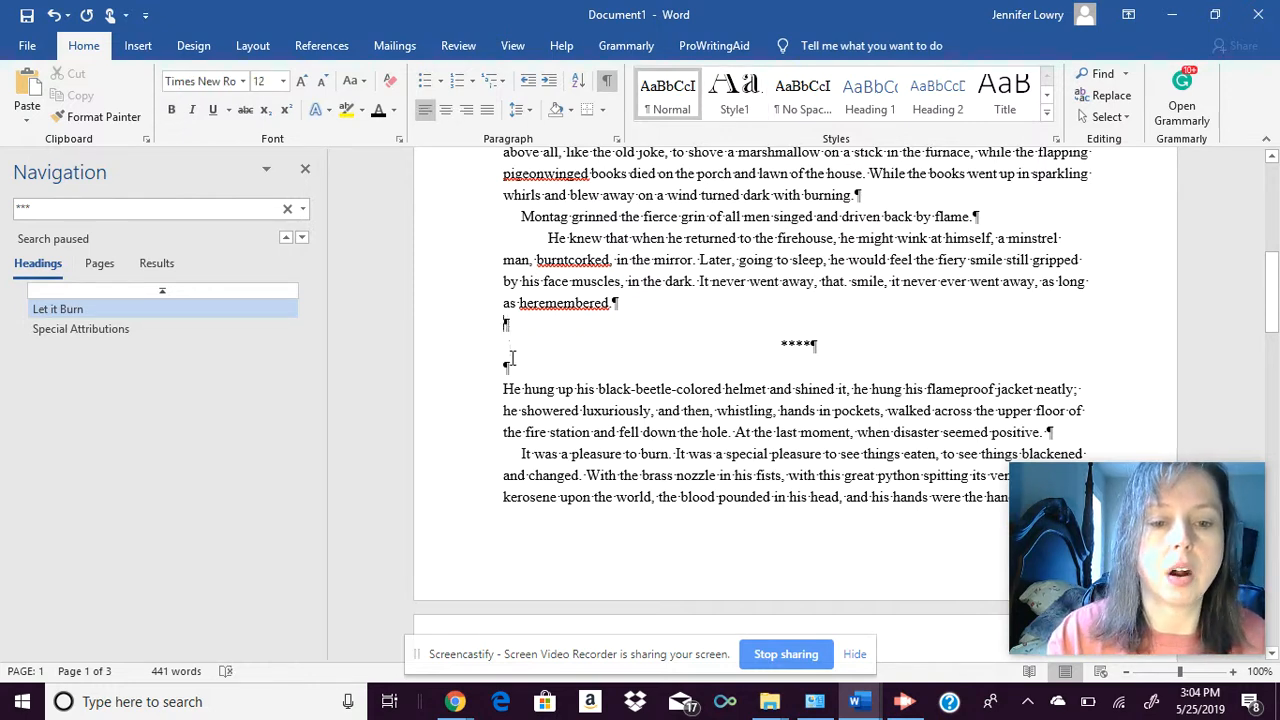
mouse_move(1272, 318)
left_mouse_down()
mouse_move(1276, 537)
mouse_move(1276, 510)
left_mouse_up()
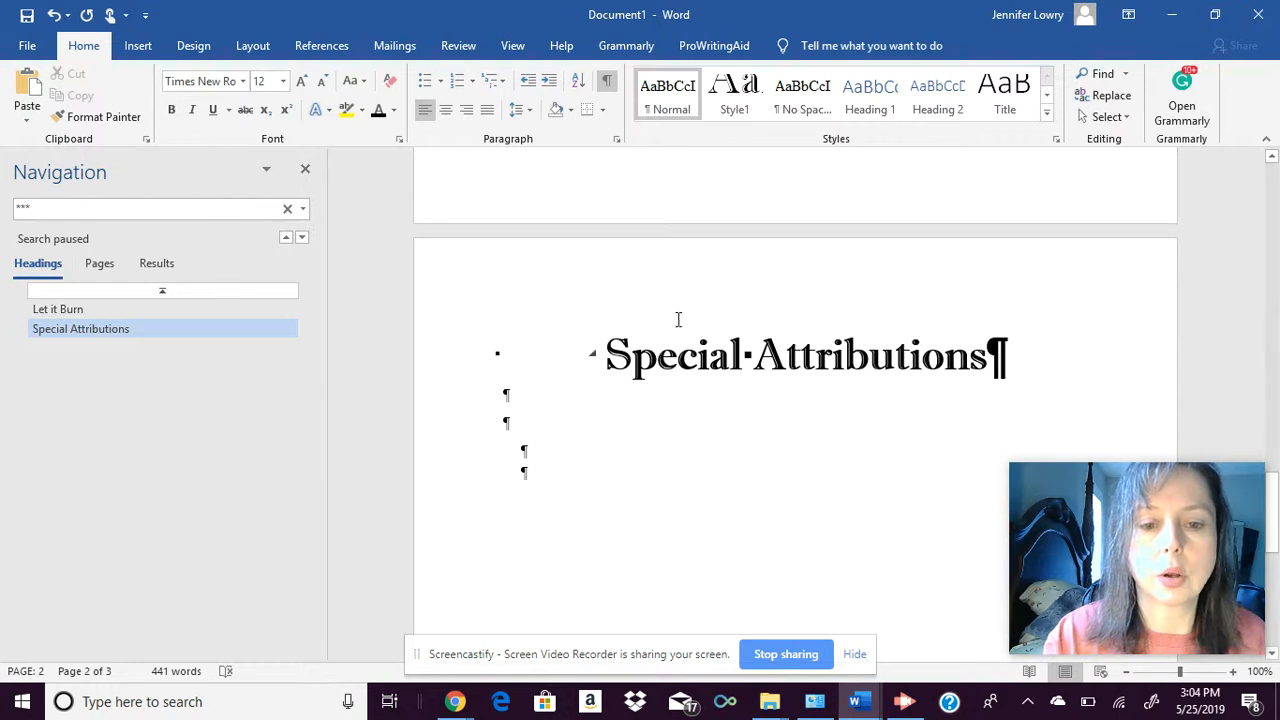
left_click(670, 310)
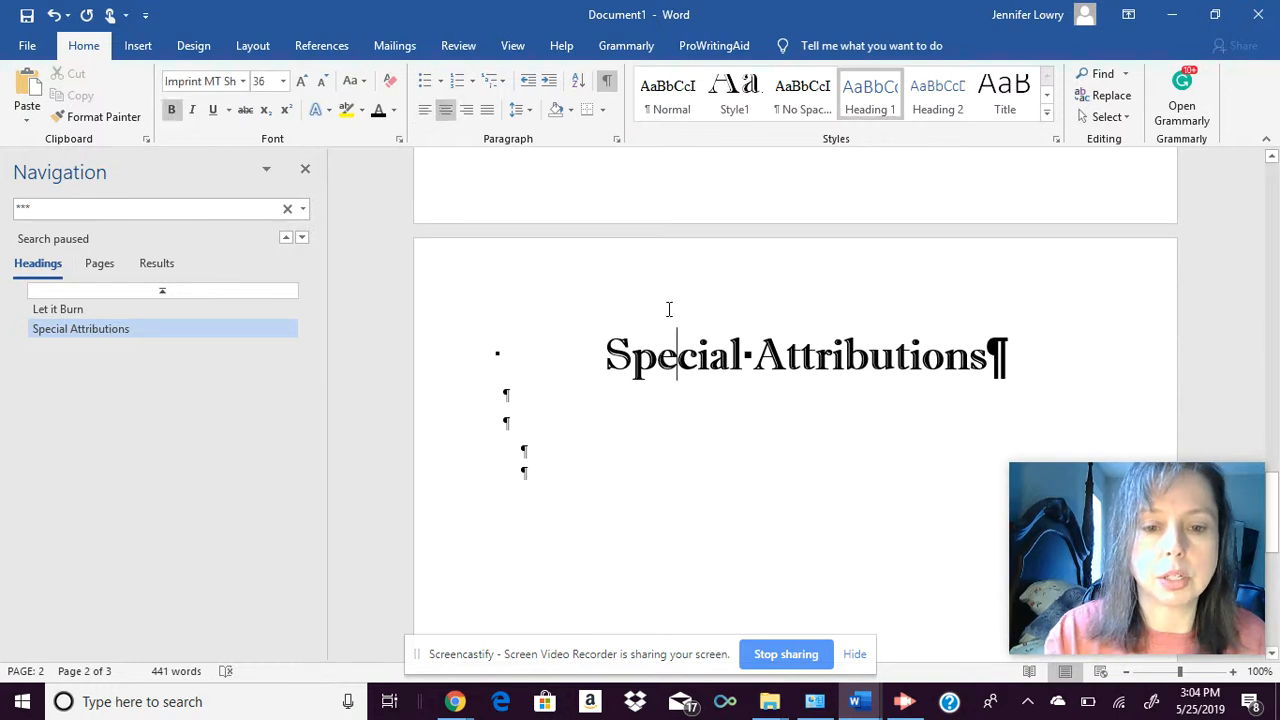
left_click(723, 168)
left_click(550, 338)
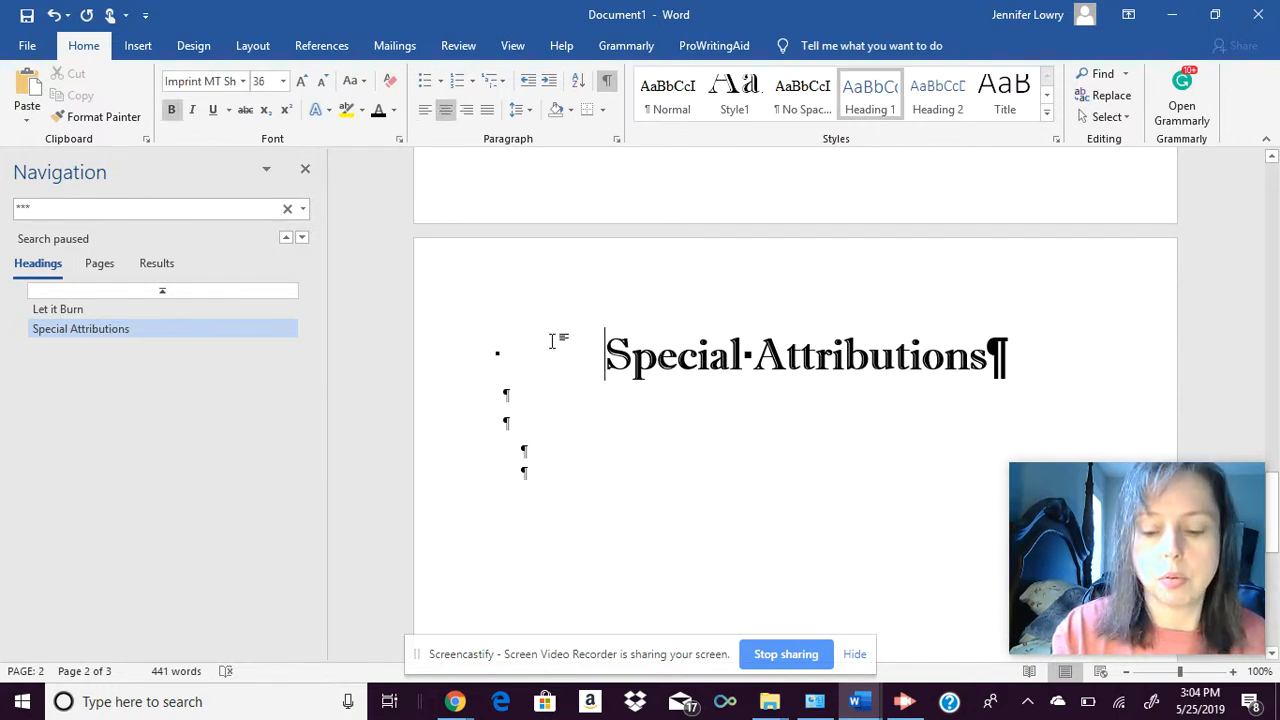
key("Return")
key("Return")
key("Down")
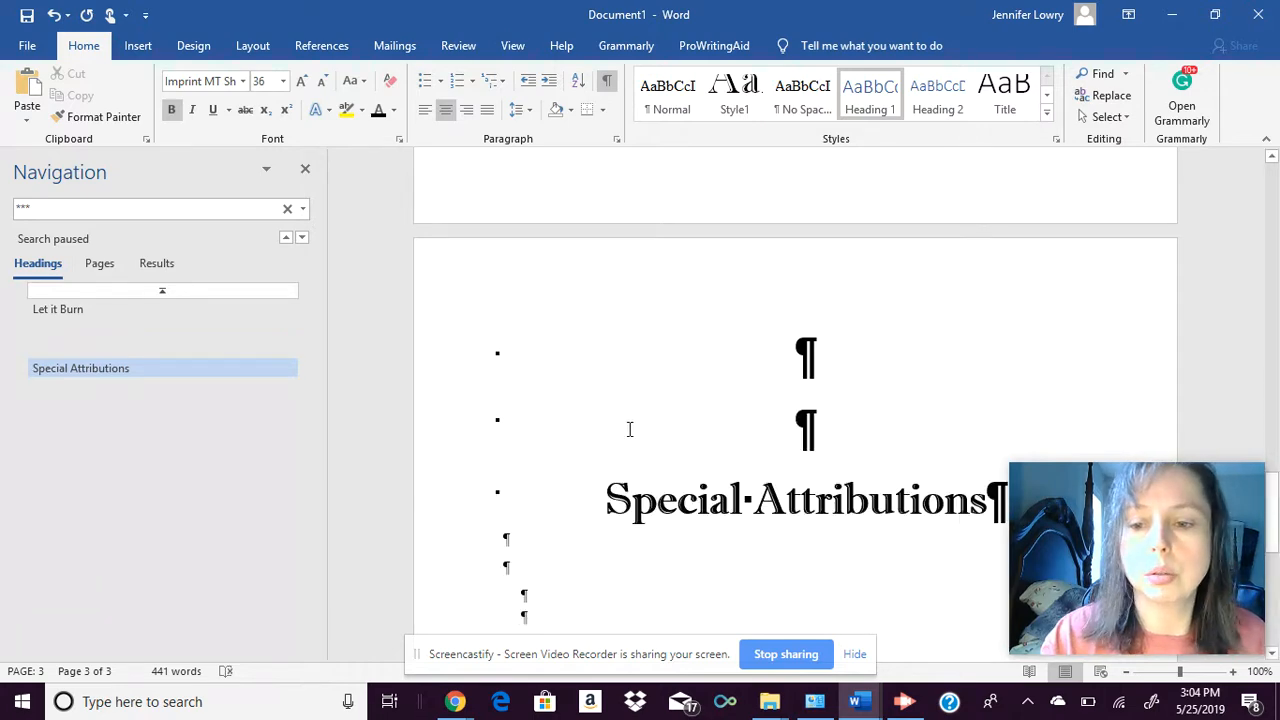
Delete the two extra blank lines below the "Special Attributions" heading.
mouse_move(1276, 525)
left_mouse_down()
mouse_move(1273, 405)
mouse_move(1273, 570)
left_mouse_up()
left_click(535, 400)
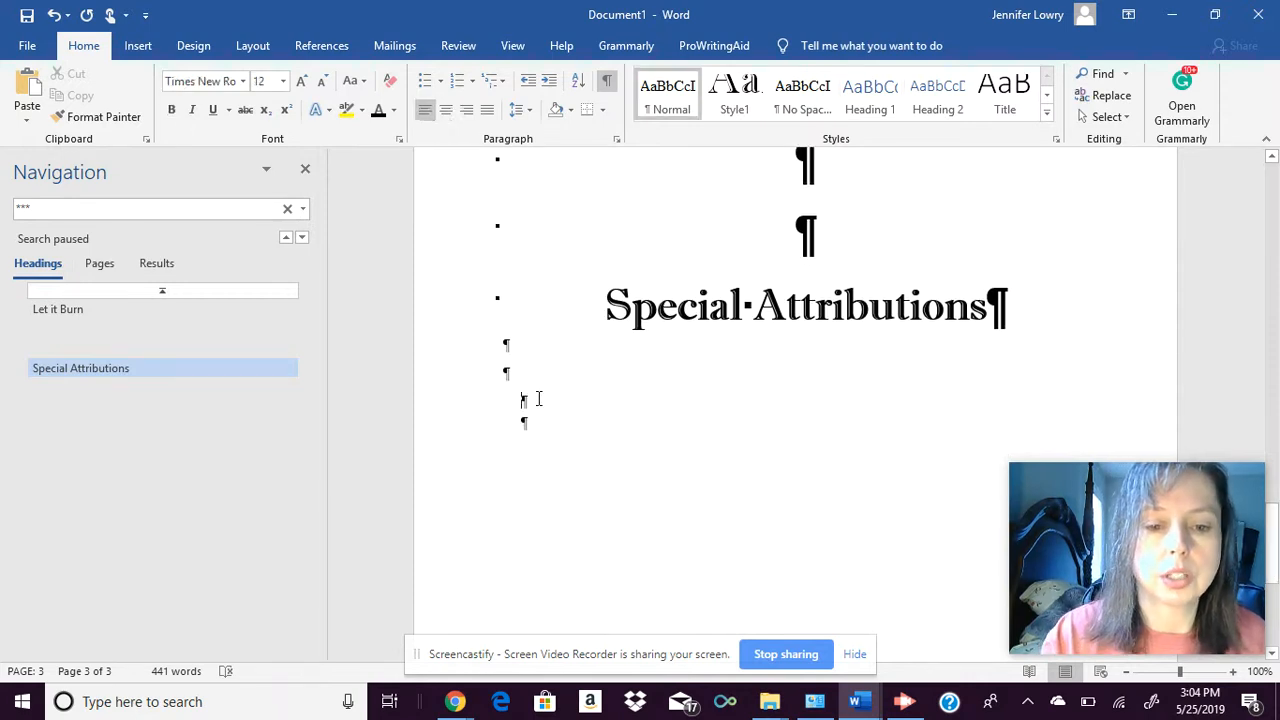
key("BackSpace")
key("BackSpace")
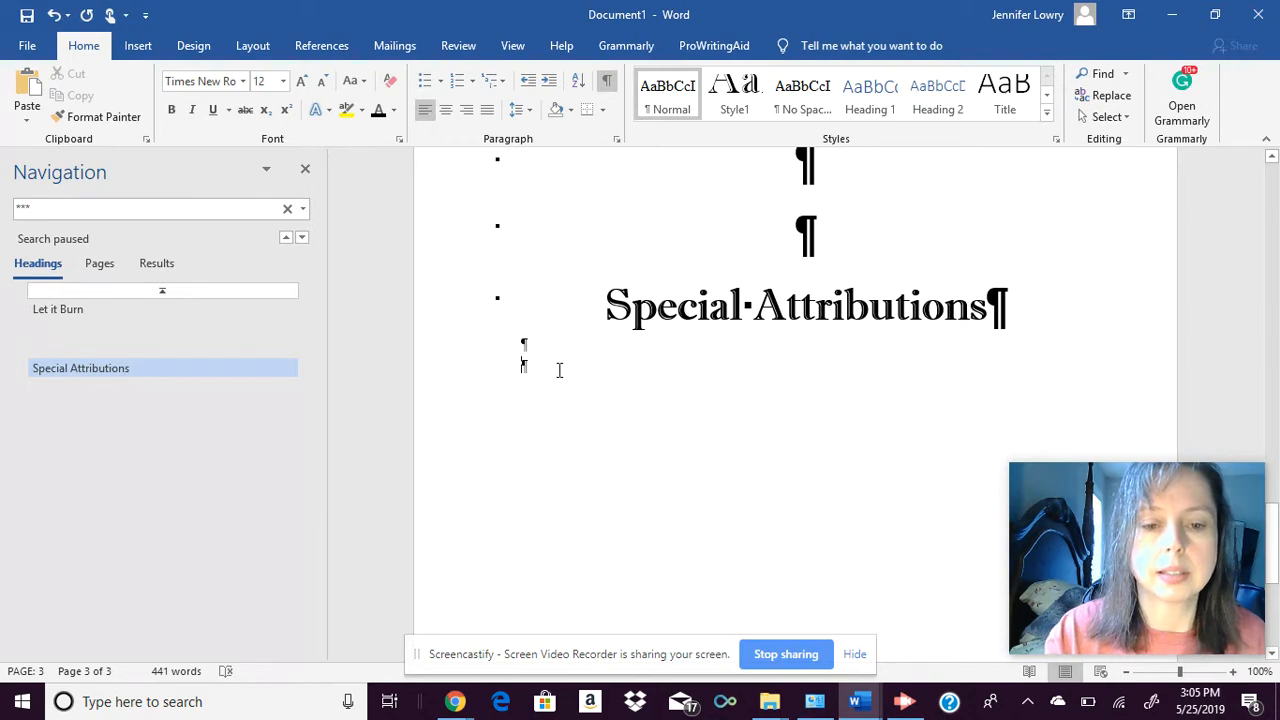
Enter "I will give credit where credit is due." below the "Special Attributions" heading, leaving three blank lines between them.
mouse_move(1277, 540)
left_mouse_down()
mouse_move(1268, 234)
mouse_move(1263, 552)
left_mouse_up()
left_click(654, 425)
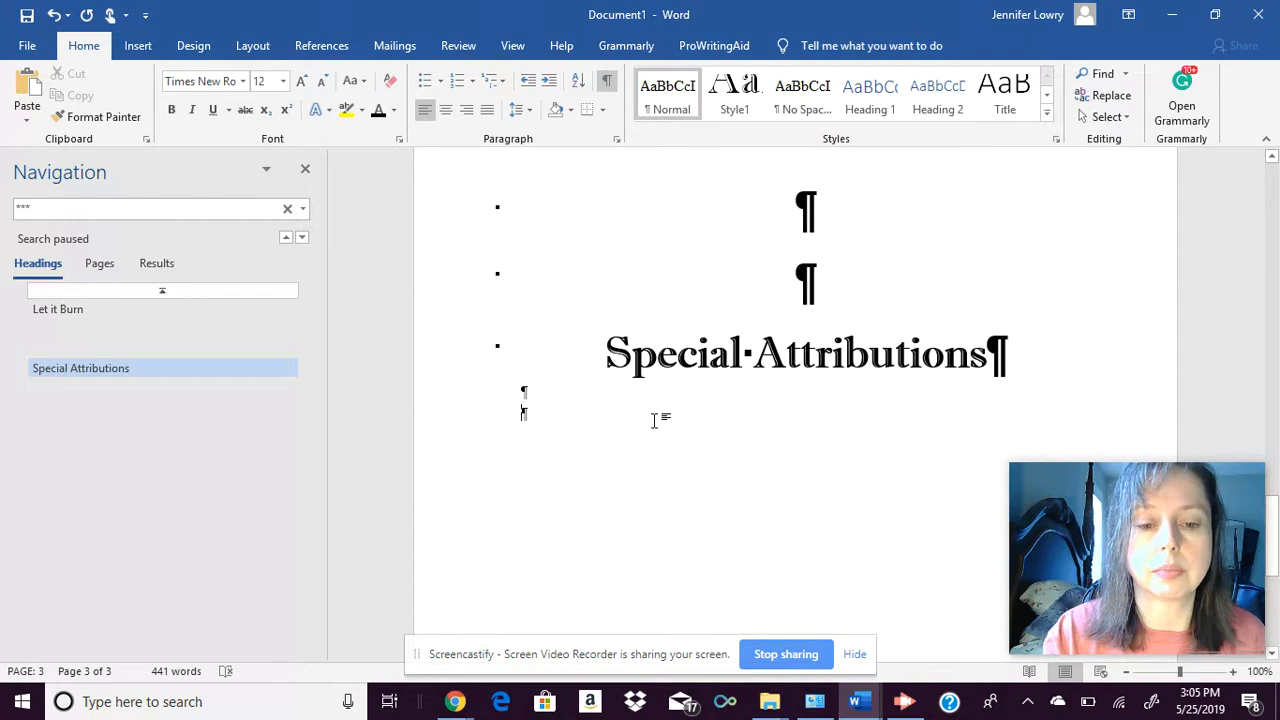
key("Return")
type("I will give")
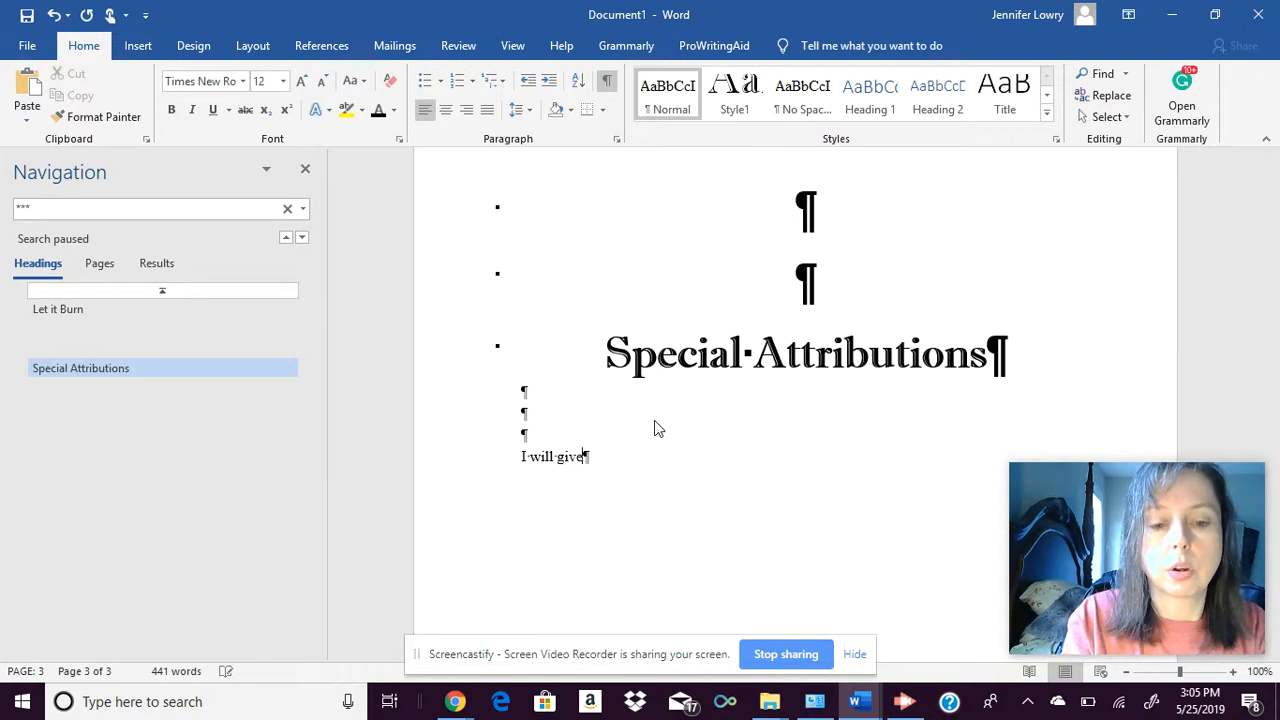
type(" credit where ")
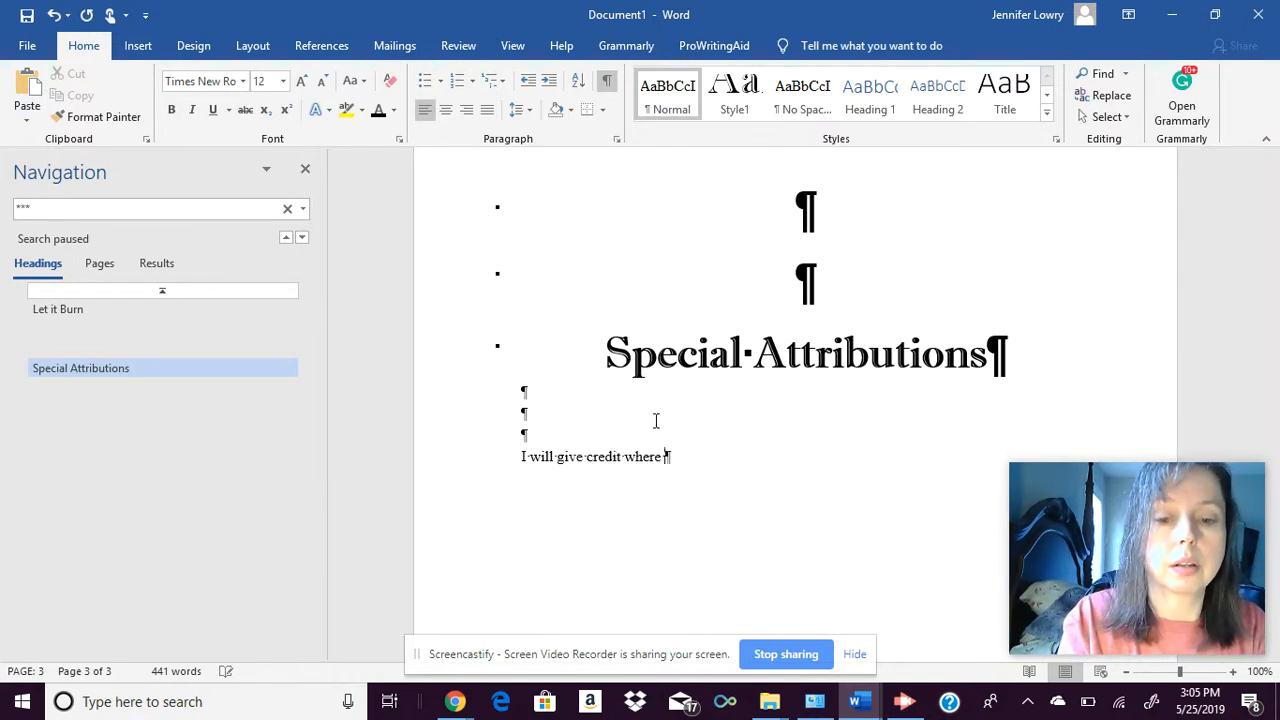
type("credit is due.")
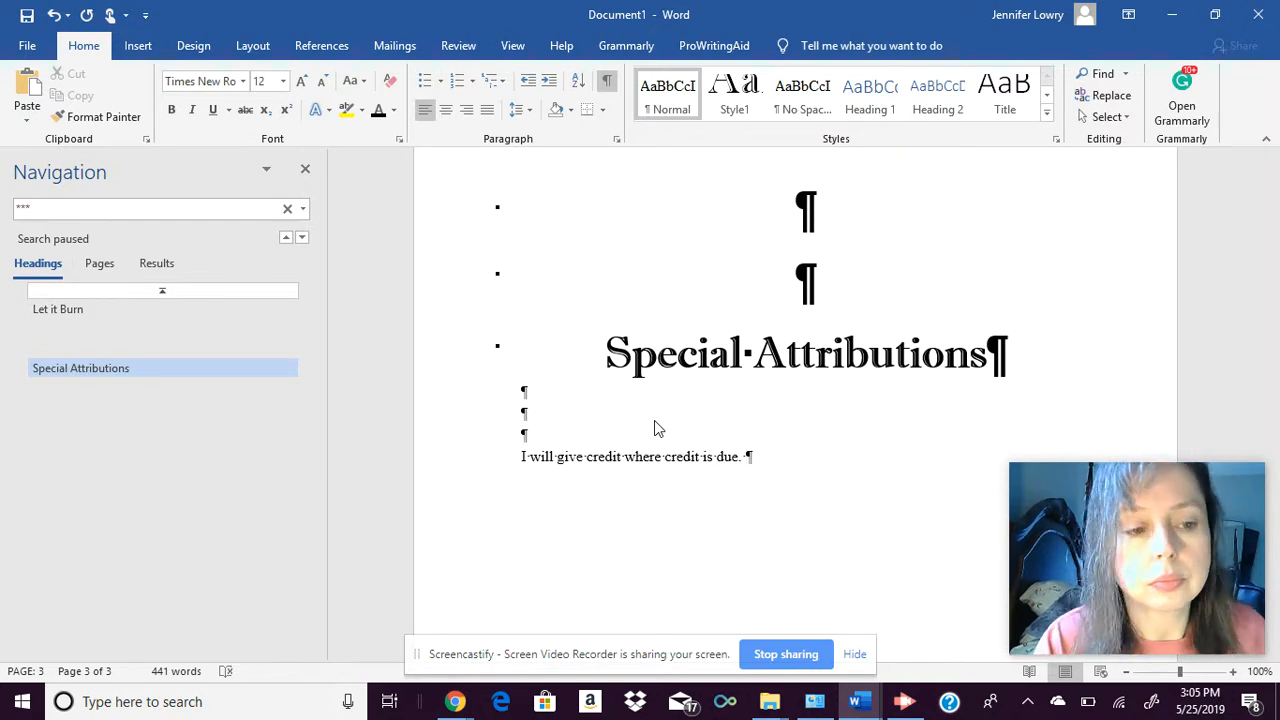
Go to the blank heading entries and remove the page break before the "Special Attributions" section.
left_click(145, 344)
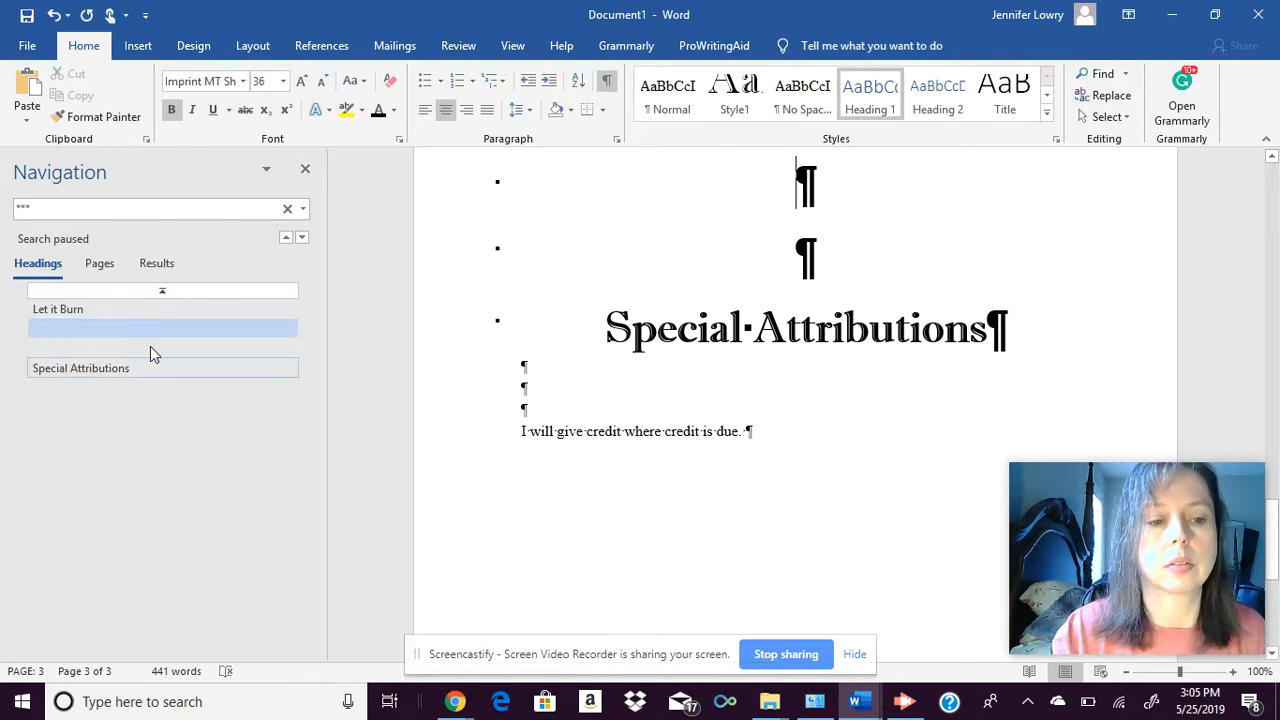
left_click(167, 344)
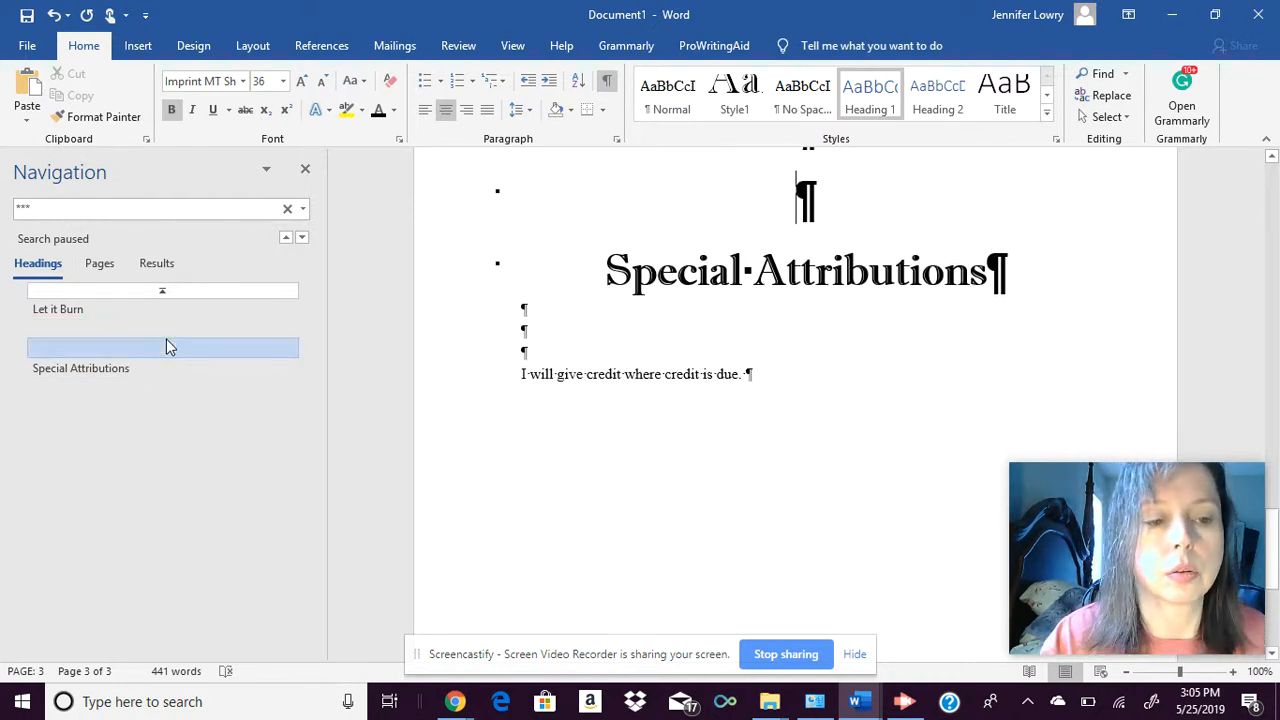
left_click(1271, 157)
left_click_drag(1271, 158, 1271, 158)
left_click(903, 369)
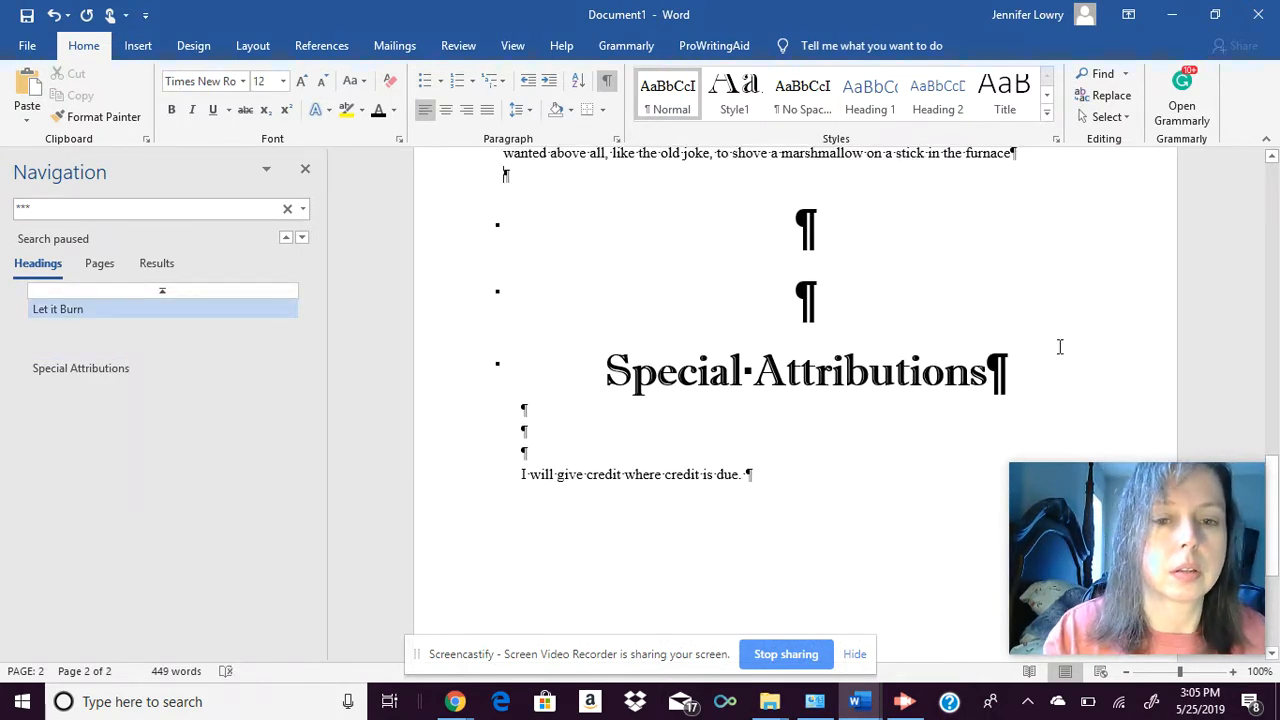
Delete the blank lines between the chapter's last line and the "Special Attributions" heading.
left_click(849, 314)
key("BackSpace")
key("BackSpace")
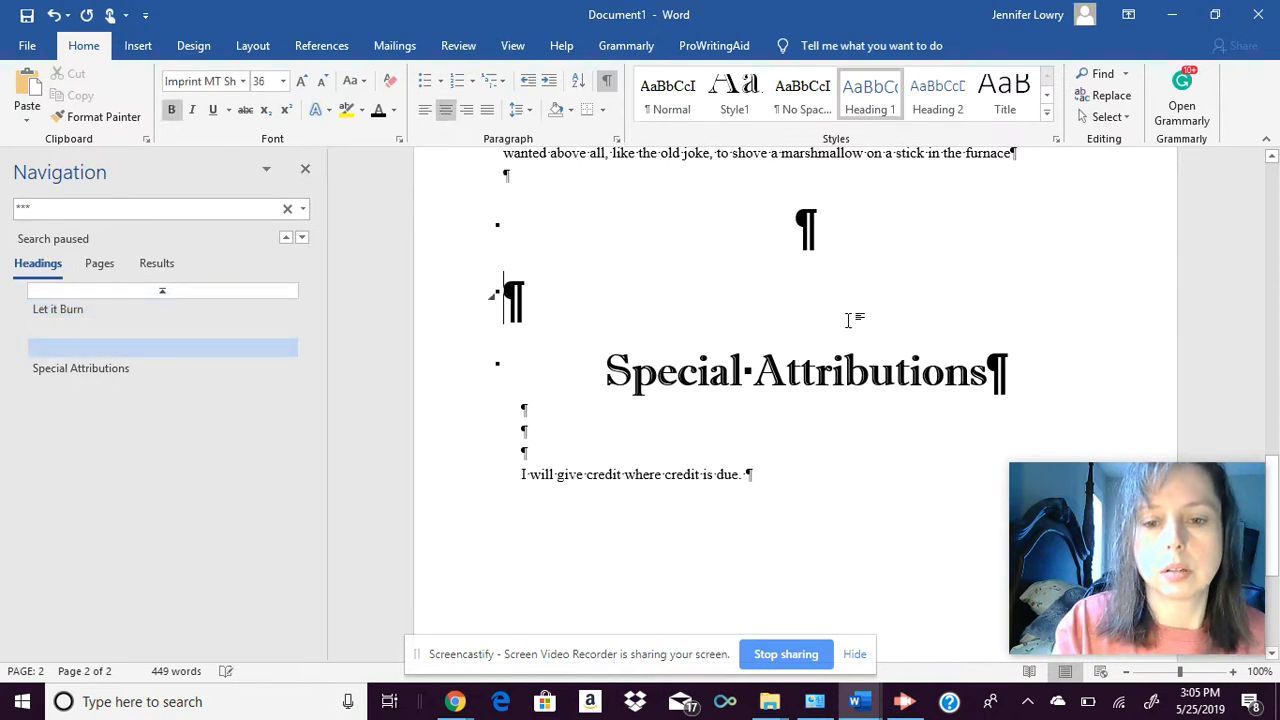
key("BackSpace")
key("Down")
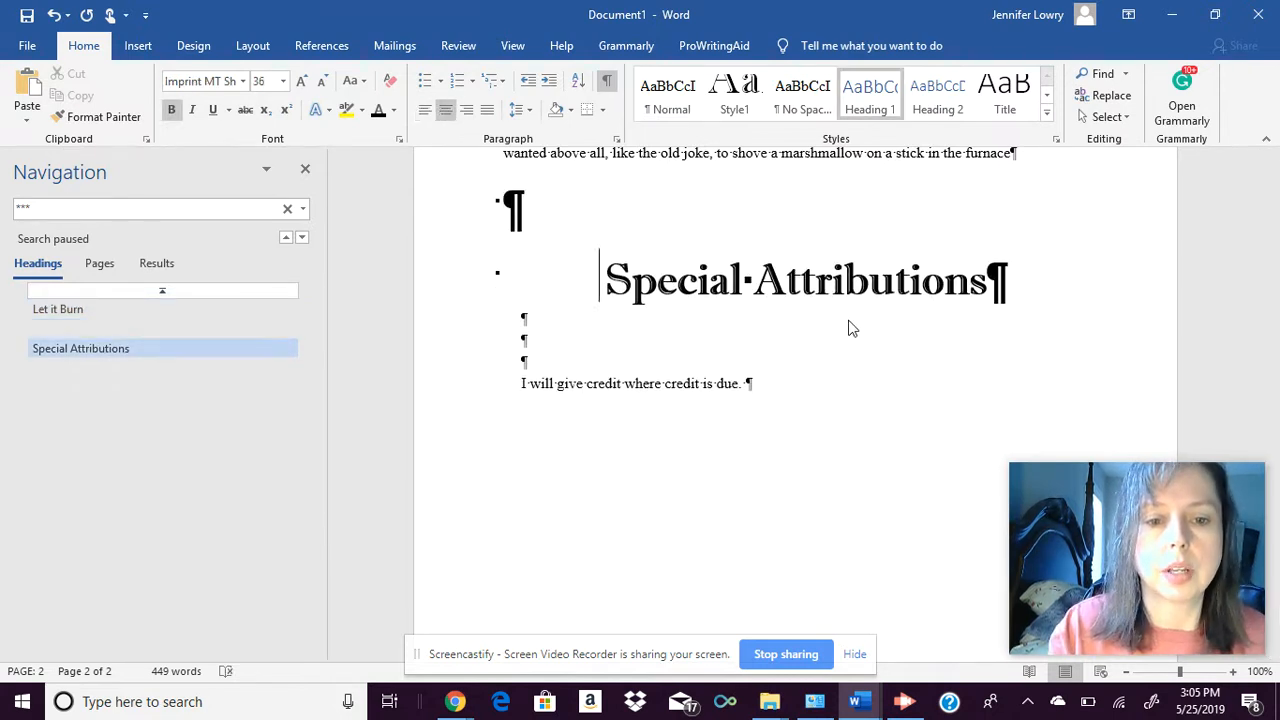
key("BackSpace")
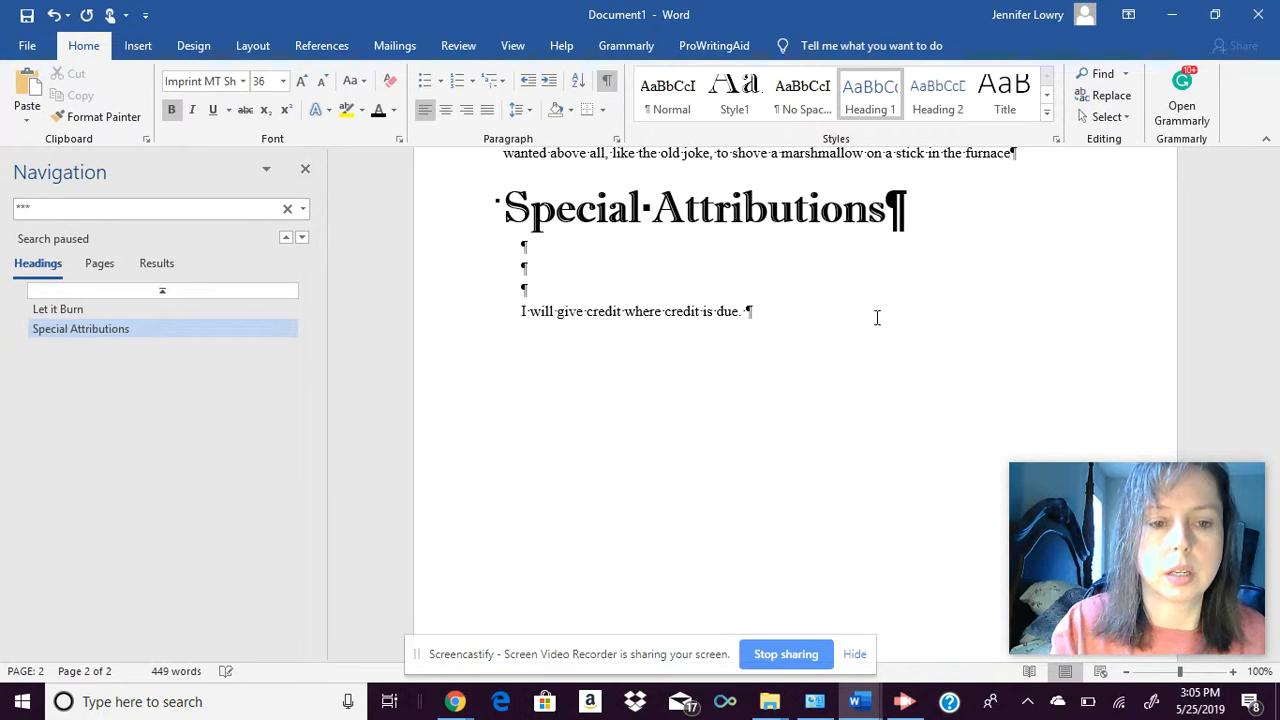
Insert a page break after the chapter's last line, before the "Special Attributions" heading.
left_click(1028, 152)
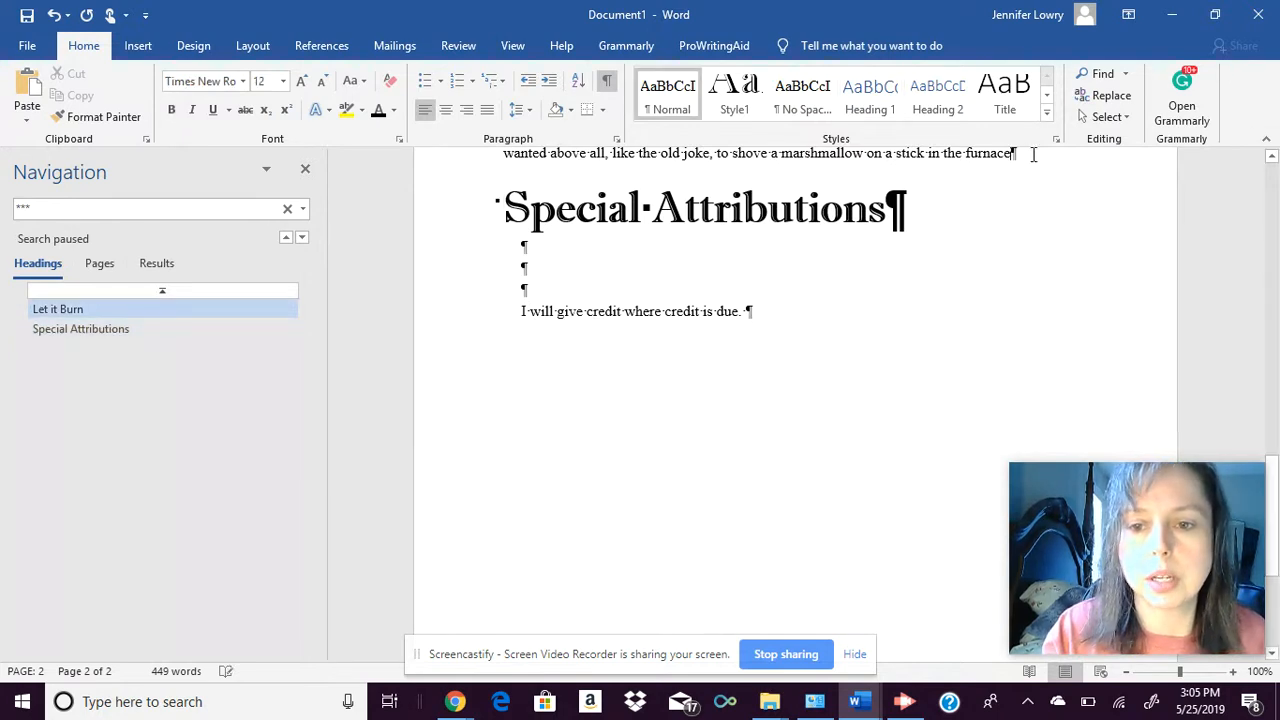
left_click(138, 46)
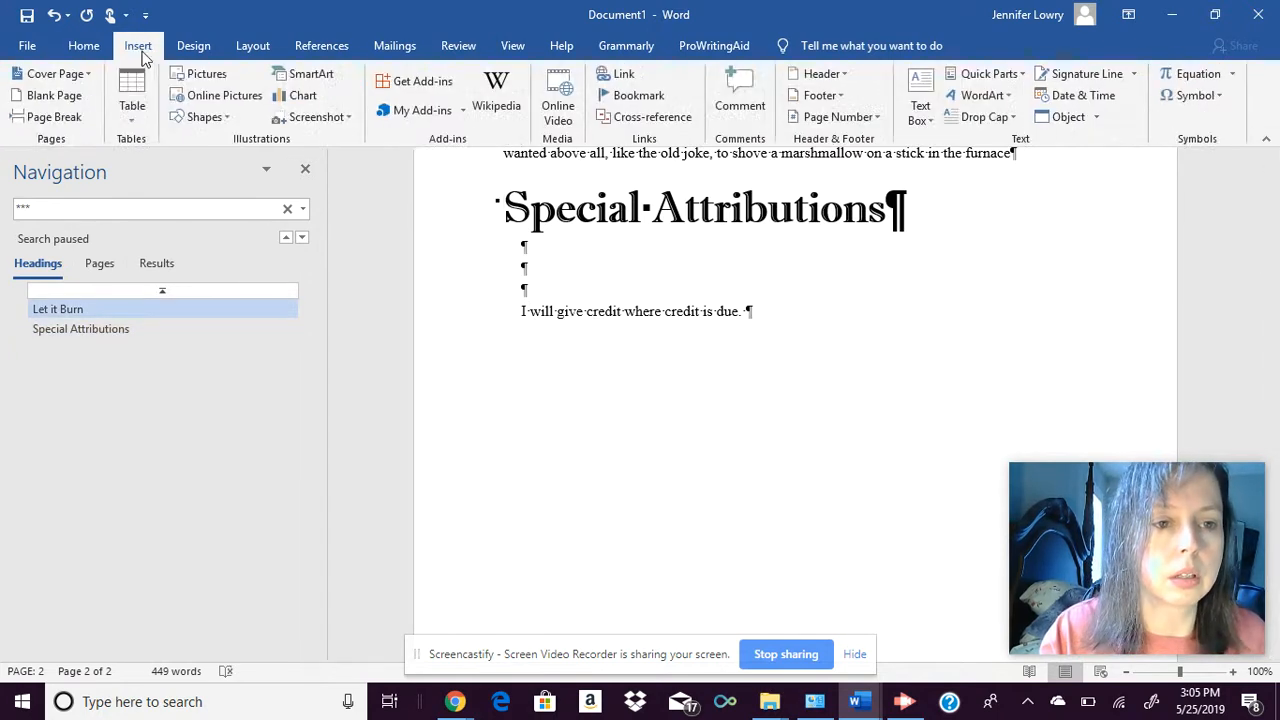
left_click(80, 118)
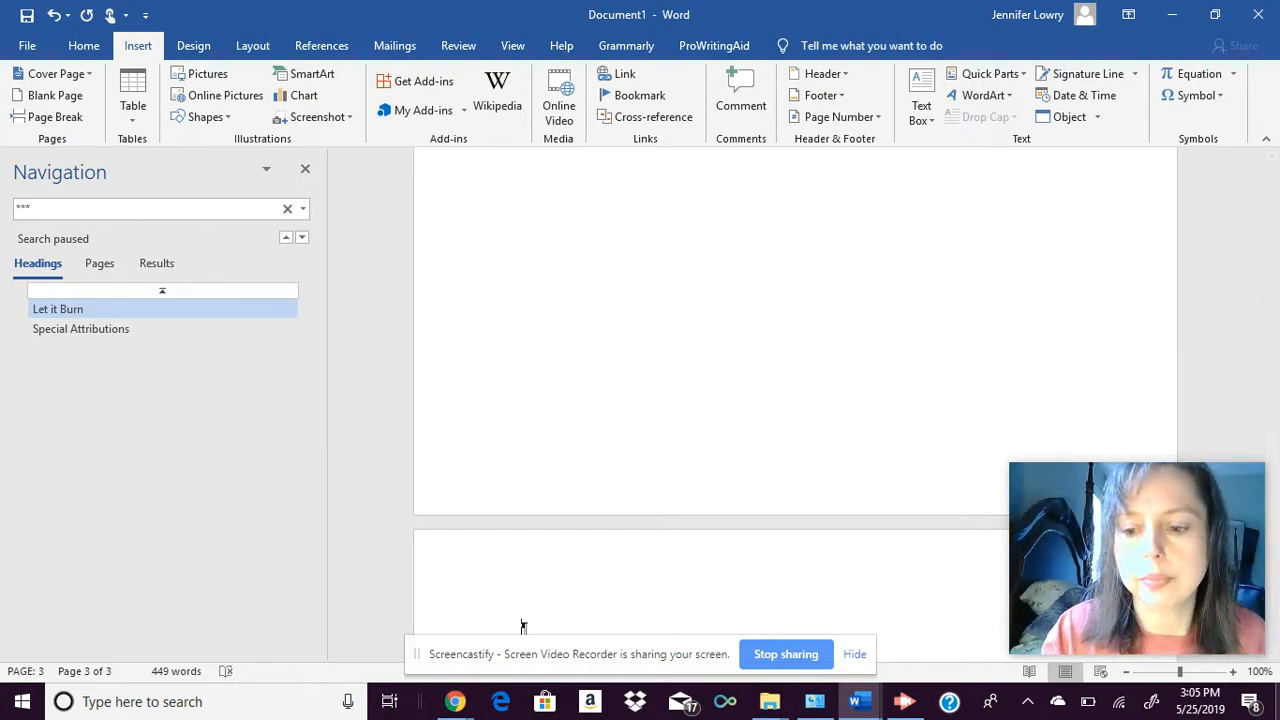
scroll(1274, 660, "down", 5)
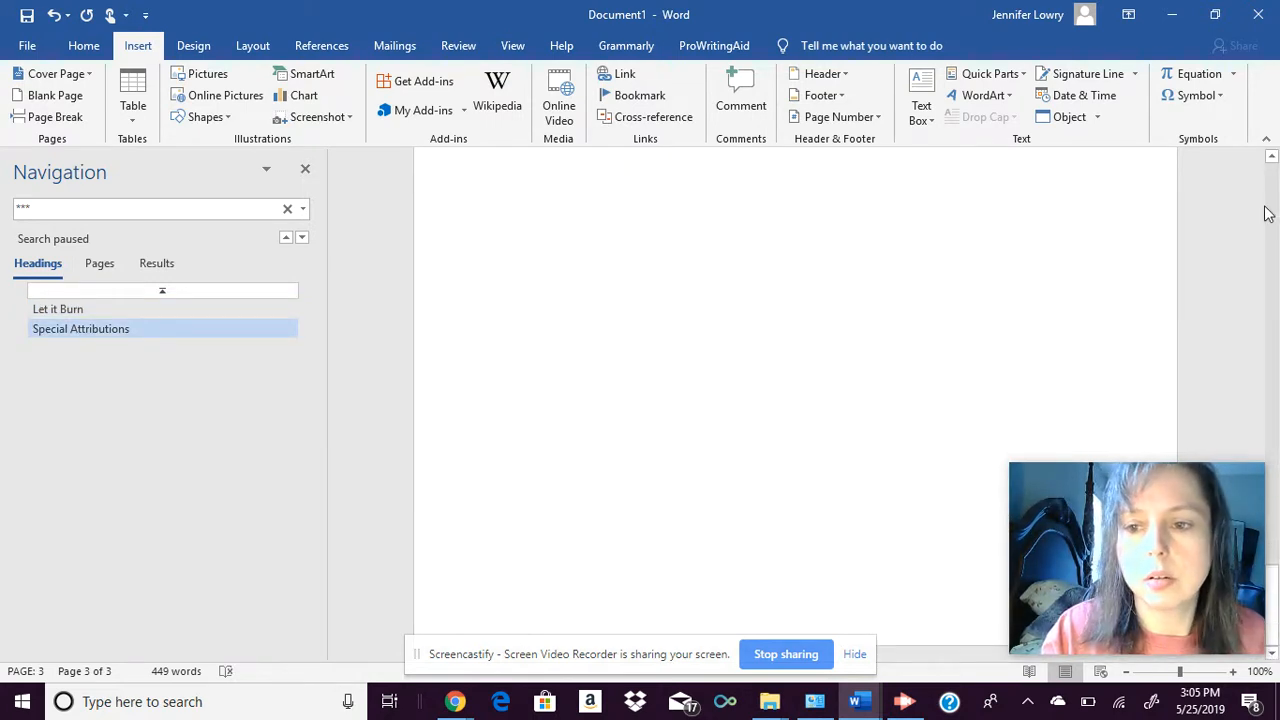
left_click(1271, 158)
left_click(1271, 158)
left_click(1271, 160)
left_click(1271, 160)
left_click(508, 187)
key("Return")
key("Return")
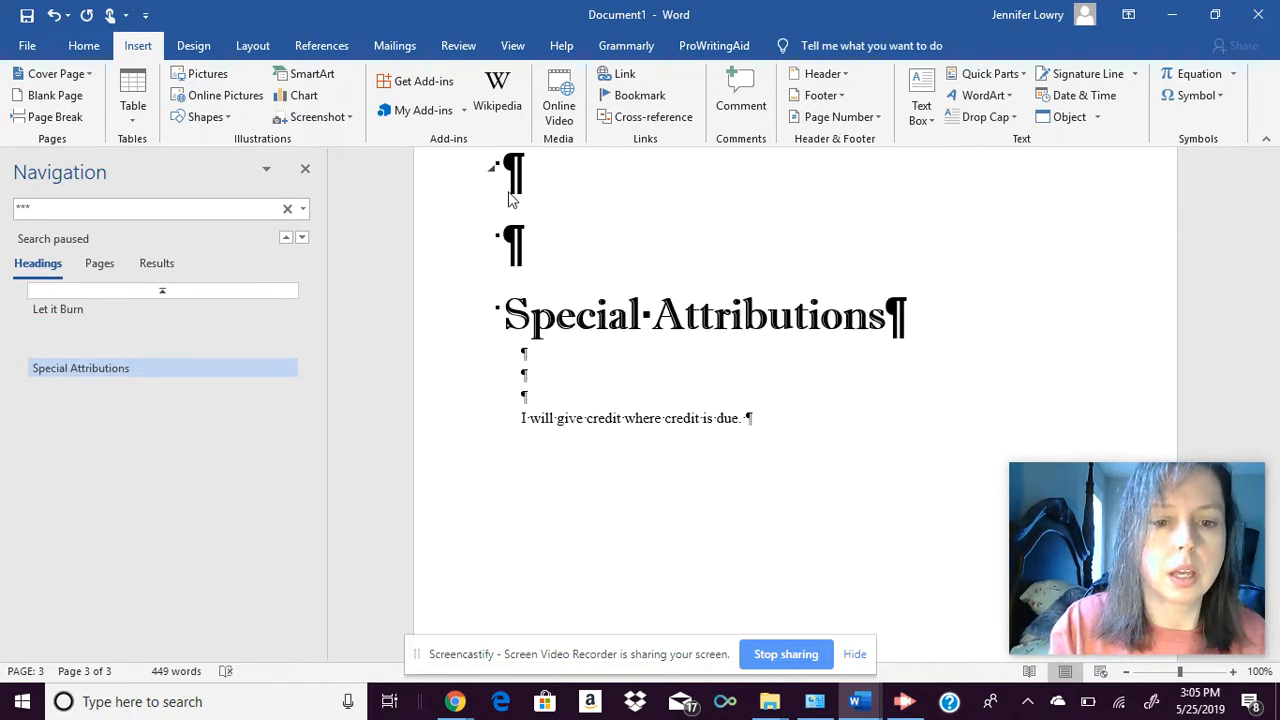
key("BackSpace")
key("BackSpace")
Add two blank lines above the "Special Attributions" heading and check the page break before it.
scroll(508, 200, "up", 3)
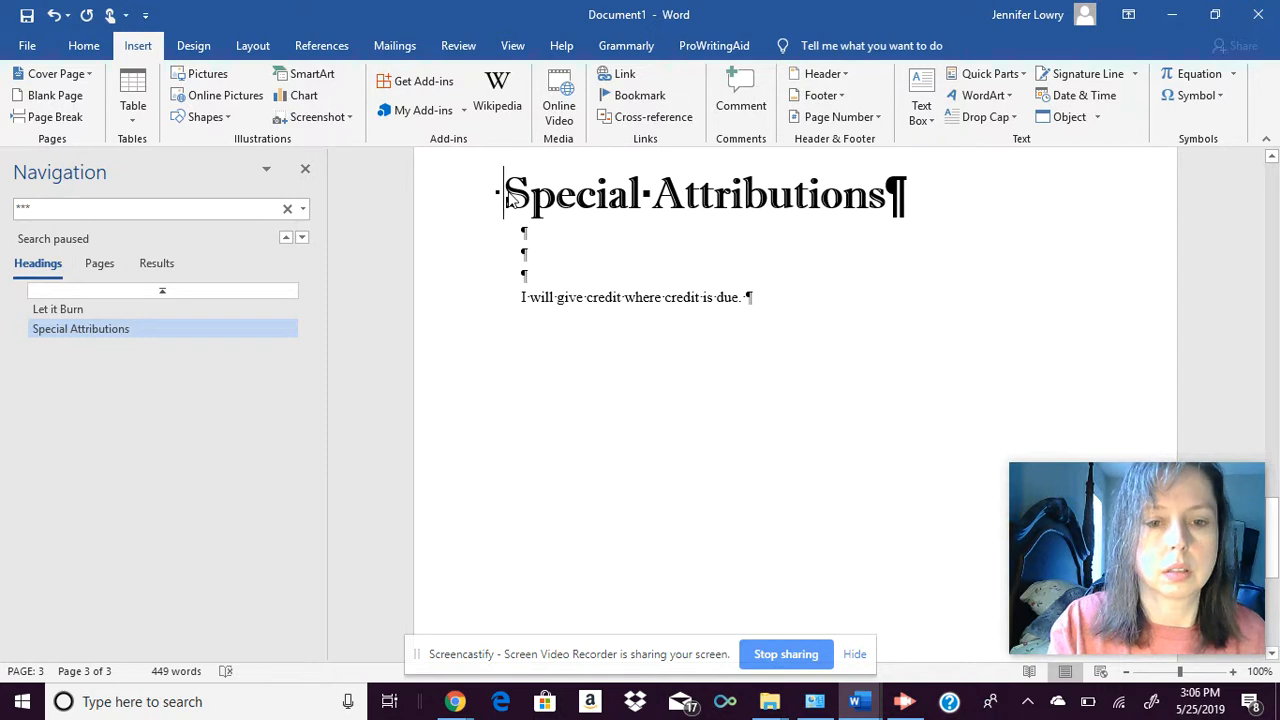
scroll(508, 200, "up", 5)
scroll(508, 200, "down", 2)
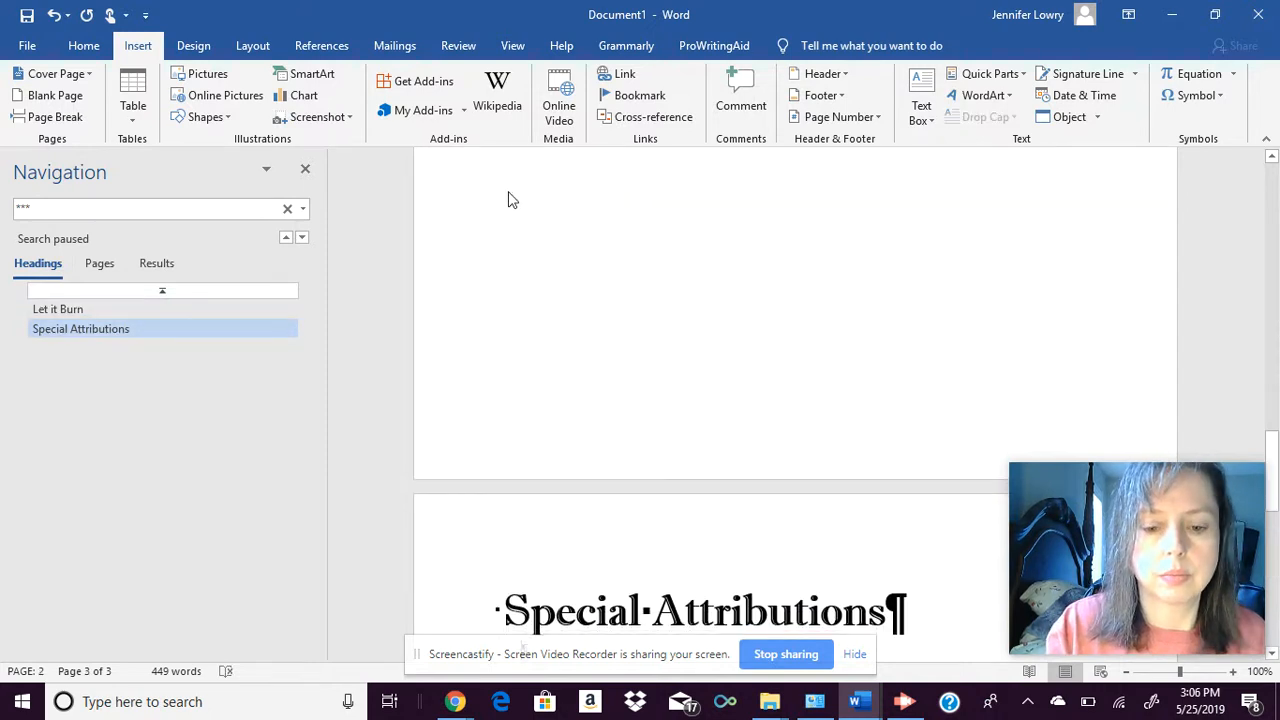
key("Return")
key("Return")
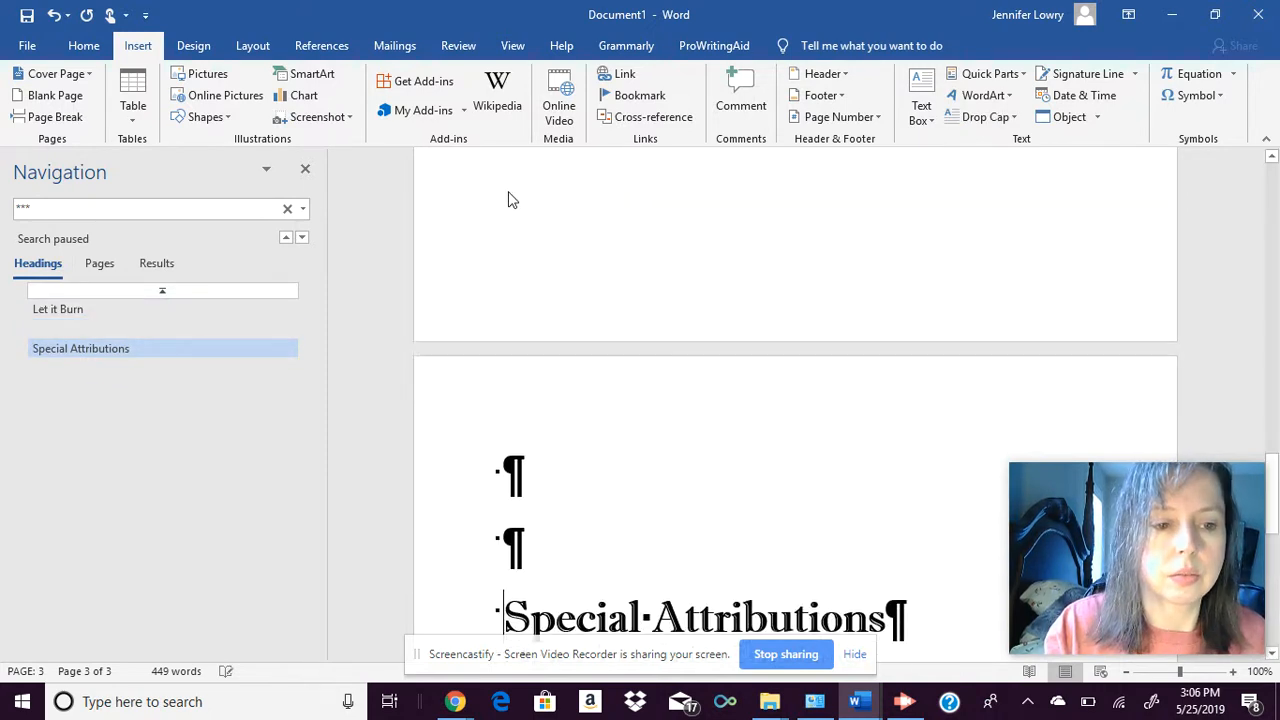
left_click_drag(643, 543, 420, 410)
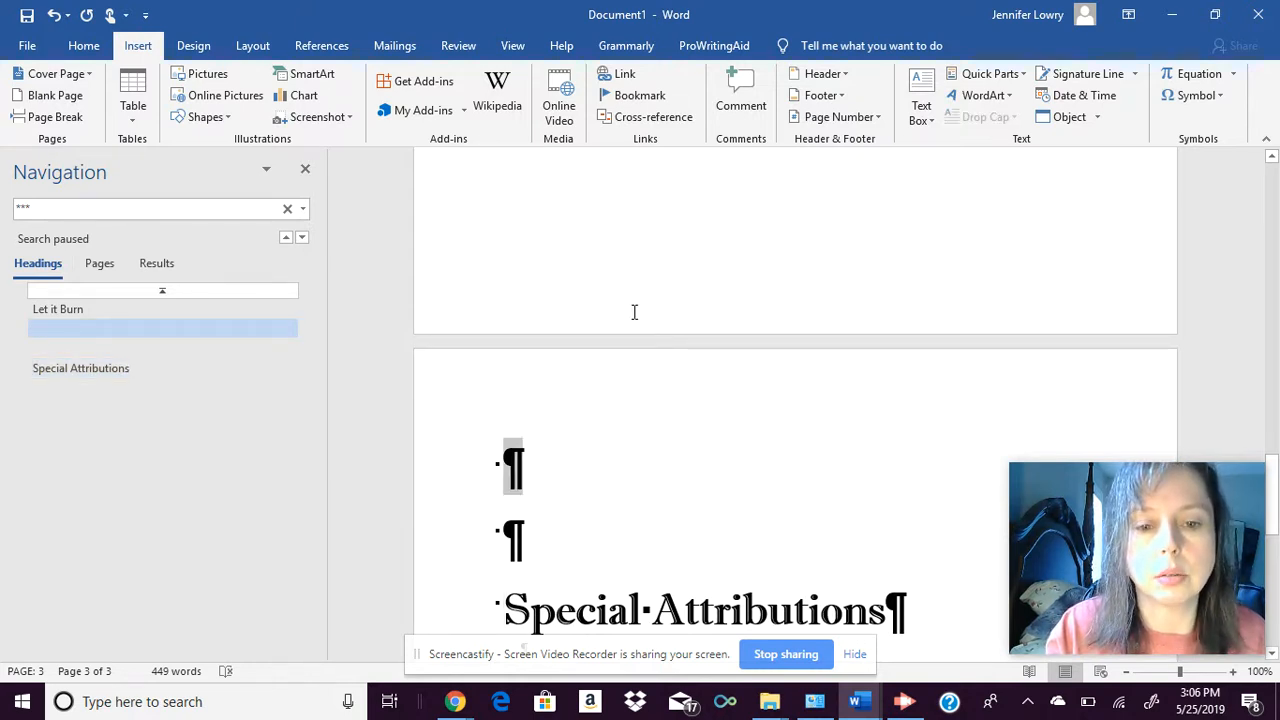
left_click(649, 261)
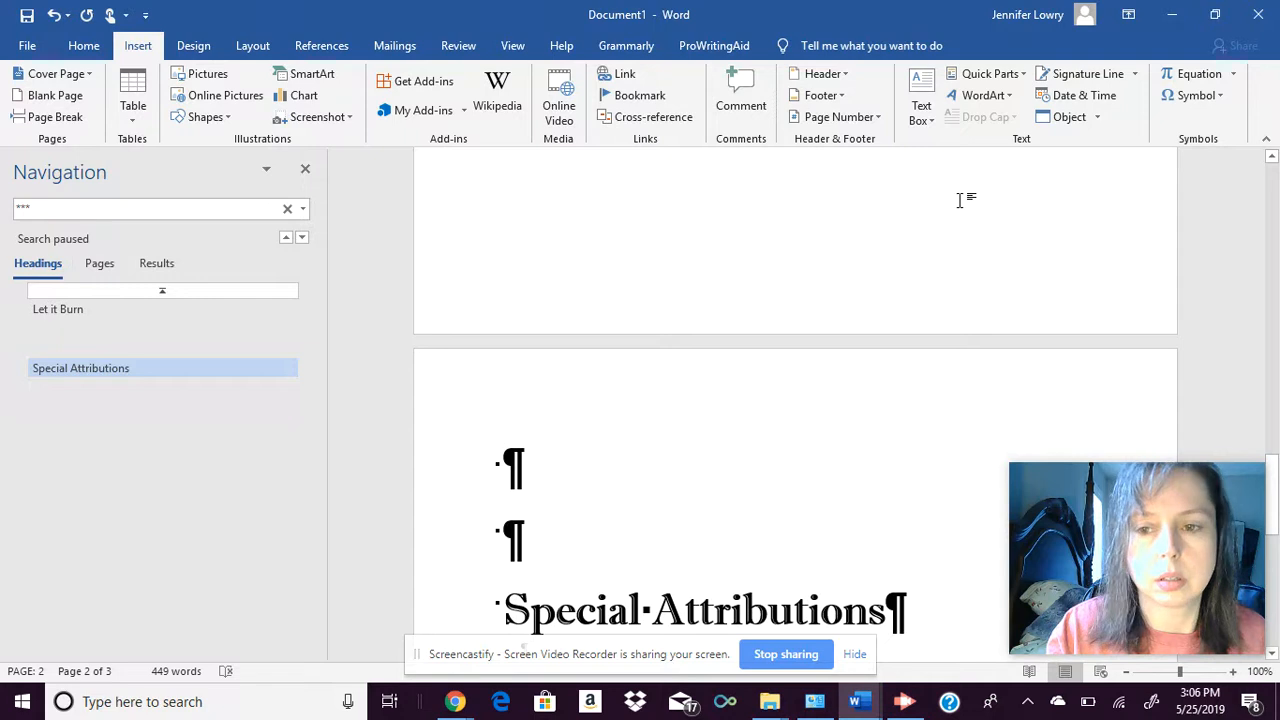
scroll(1089, 214, "up", 5)
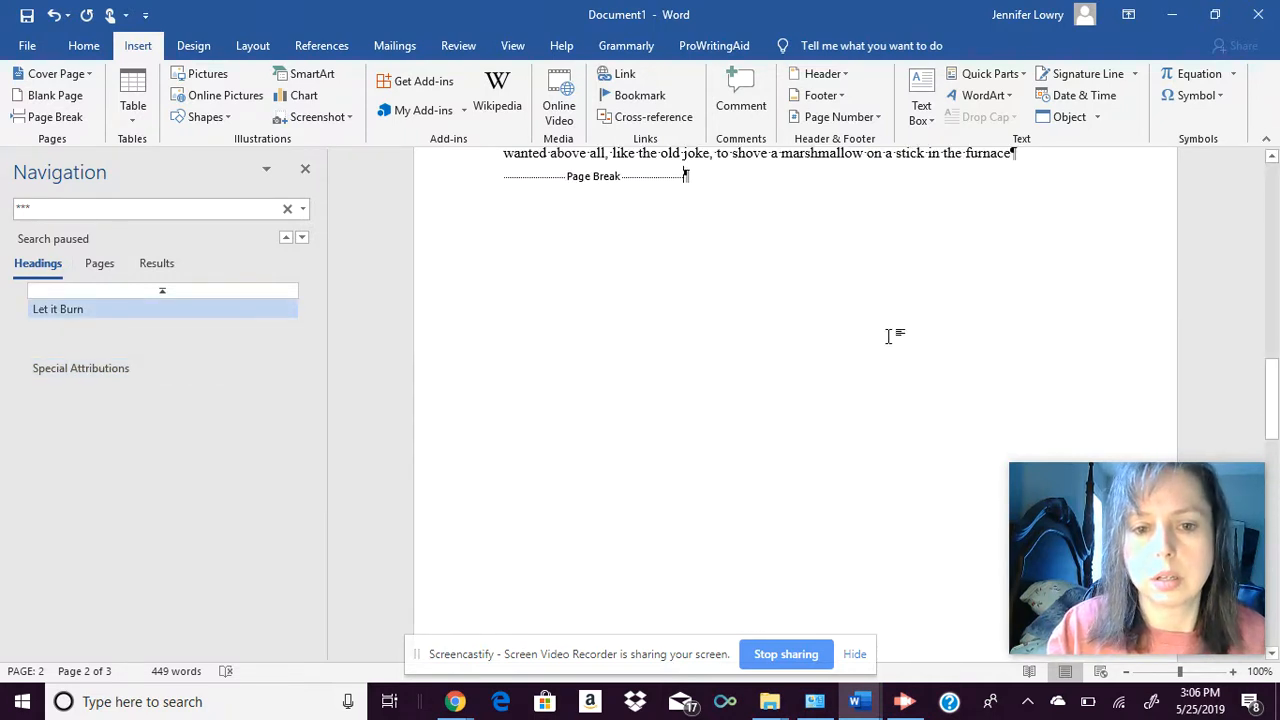
Delete the "Special Attributions" heading together with the blank heading lines above it.
left_click_drag(1272, 390, 1277, 508)
left_click_drag(896, 590, 634, 541)
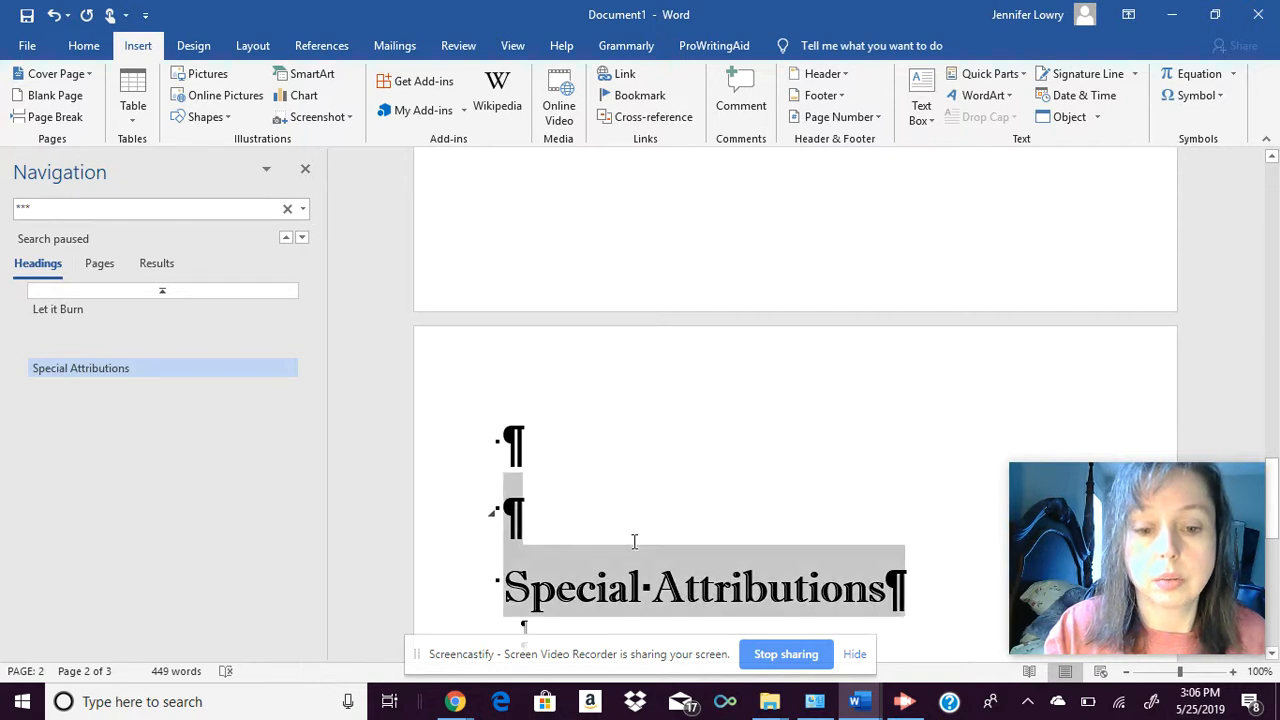
key("Delete")
scroll(632, 549, "up", 5)
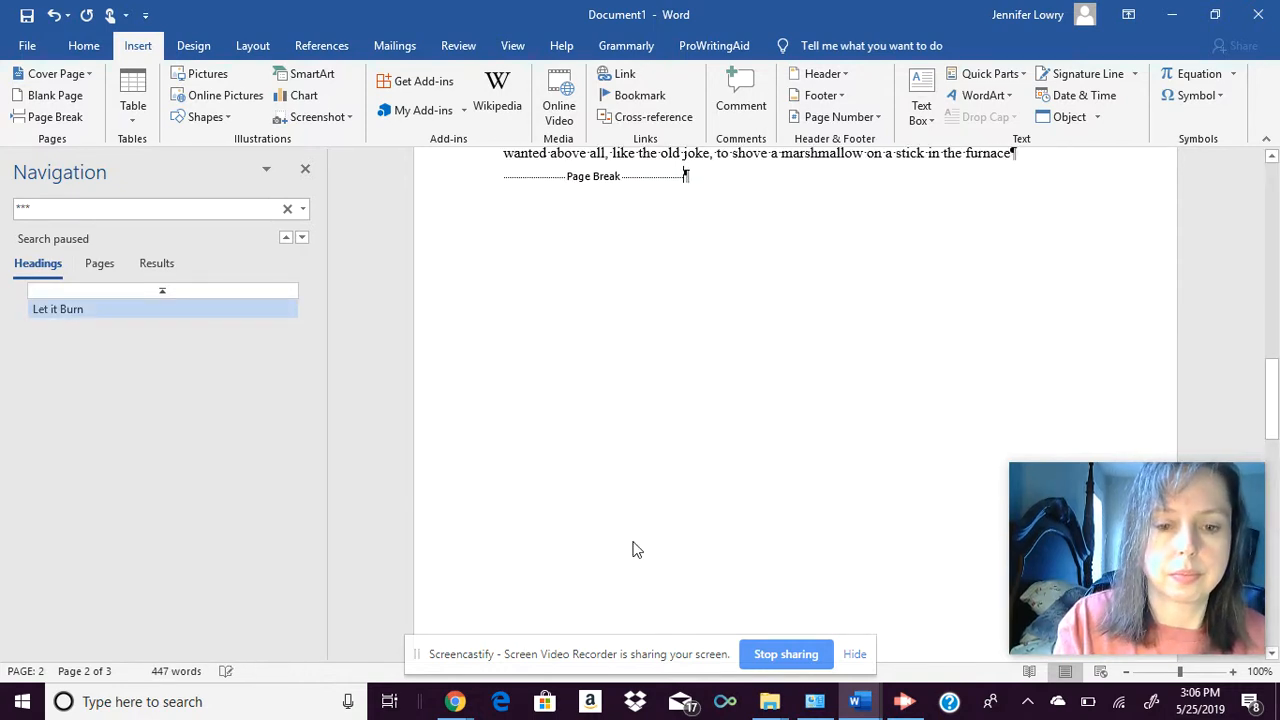
scroll(632, 549, "down", 3)
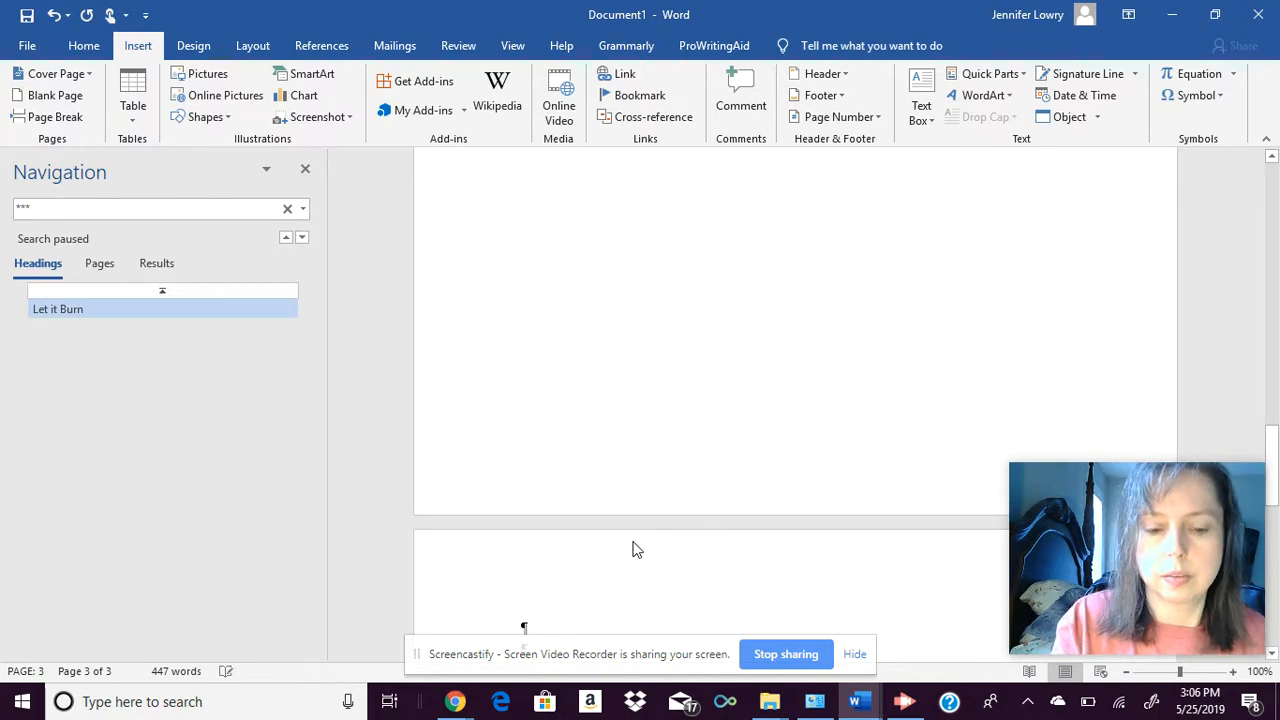
Copy the "Let it Burn" chapter title together with the blank heading line above it.
left_click_drag(1277, 485, 1277, 249)
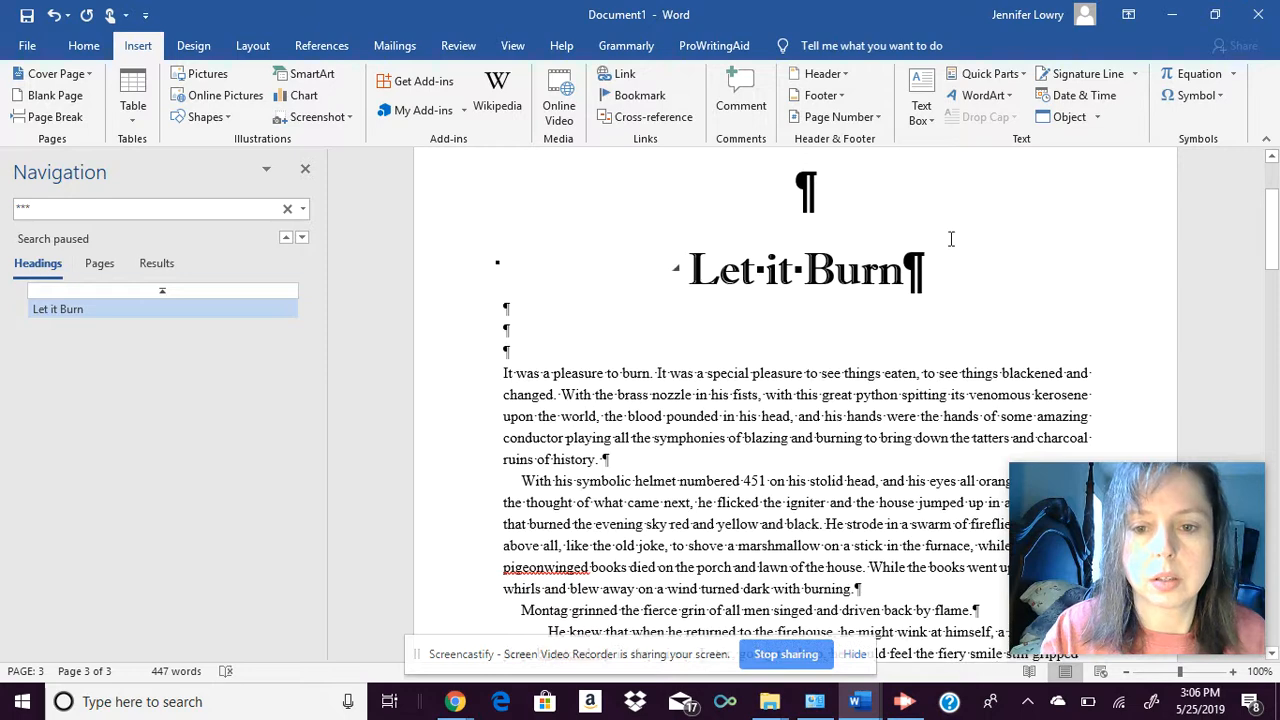
left_click_drag(952, 237, 709, 189)
right_click(828, 235)
left_click(873, 272)
Try pasting the copied chapter title as text only above the credit sentence on the final page.
left_click_drag(1273, 230, 1277, 494)
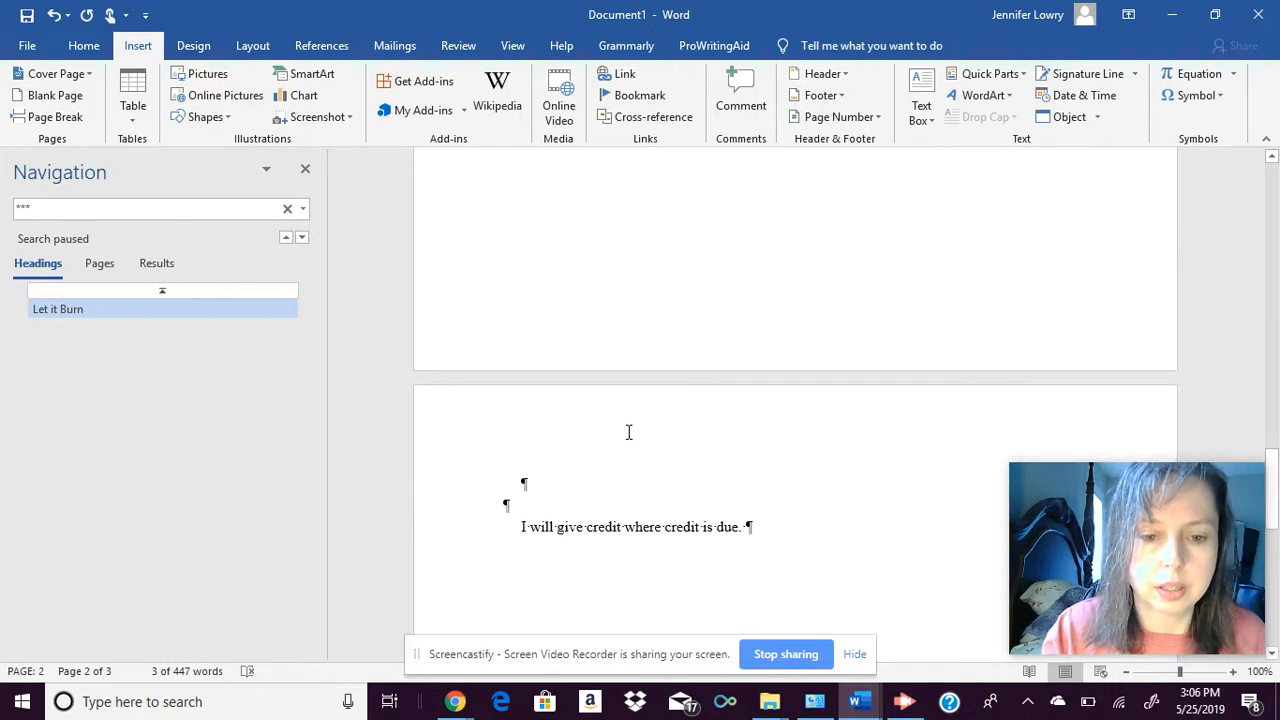
left_click(628, 432)
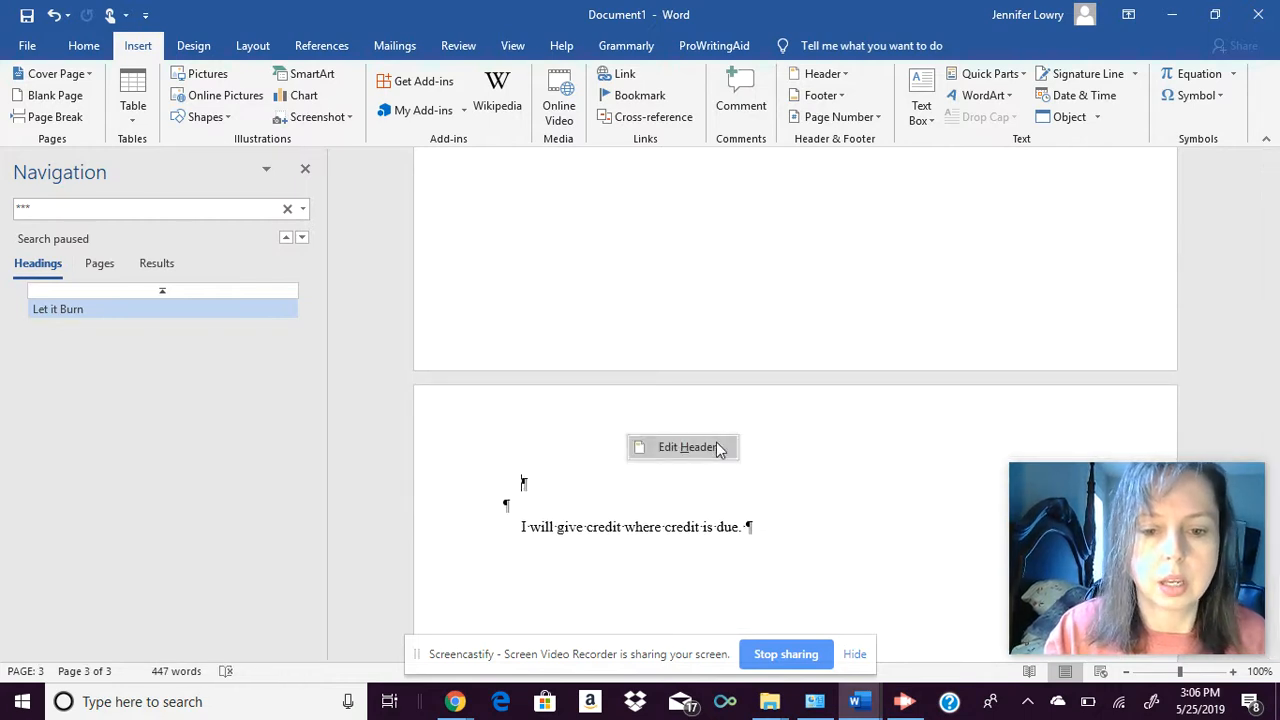
right_click(606, 484)
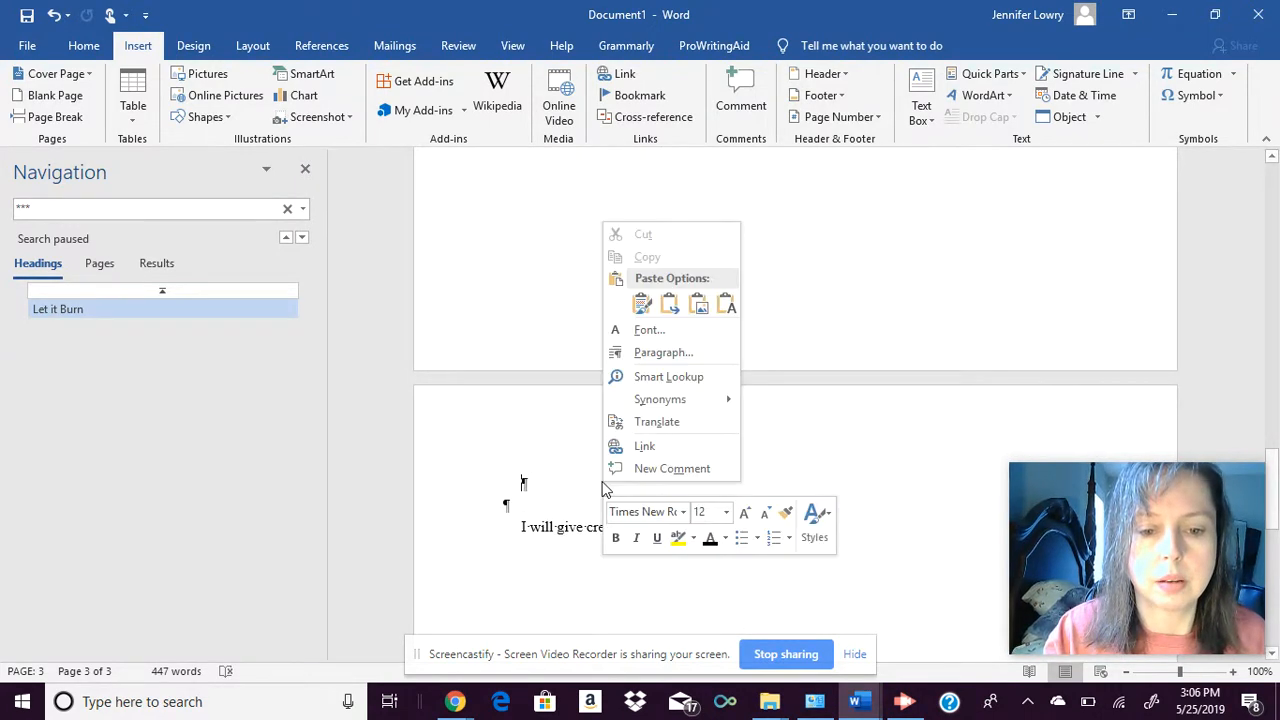
left_click(735, 313)
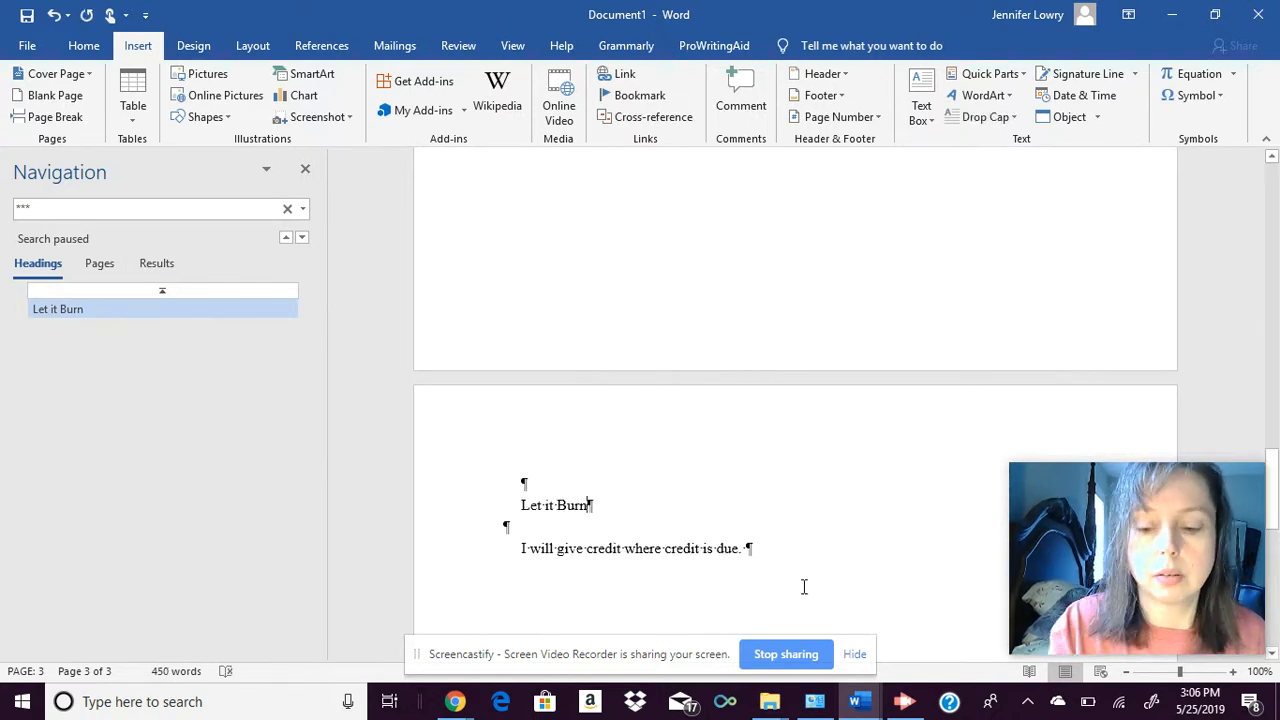
left_click(53, 15)
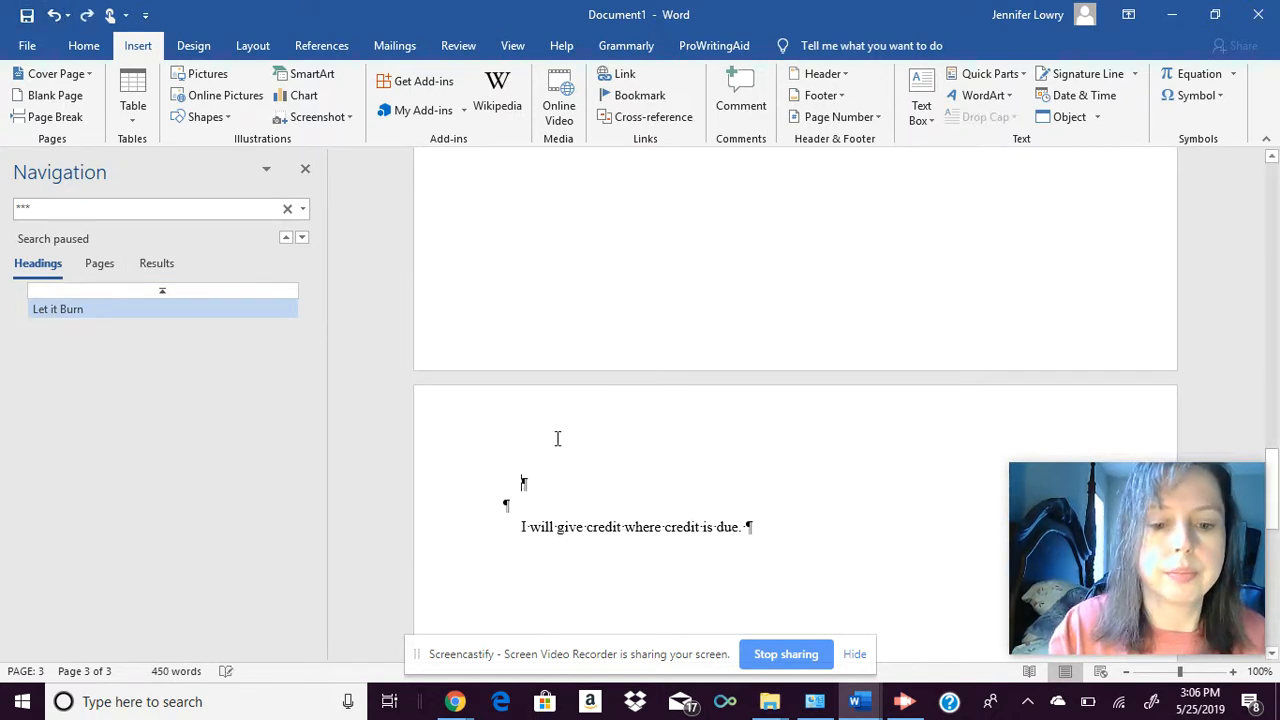
Paste the copied chapter title with its source formatting on the final page and add a blank line above the credit sentence.
right_click(596, 486)
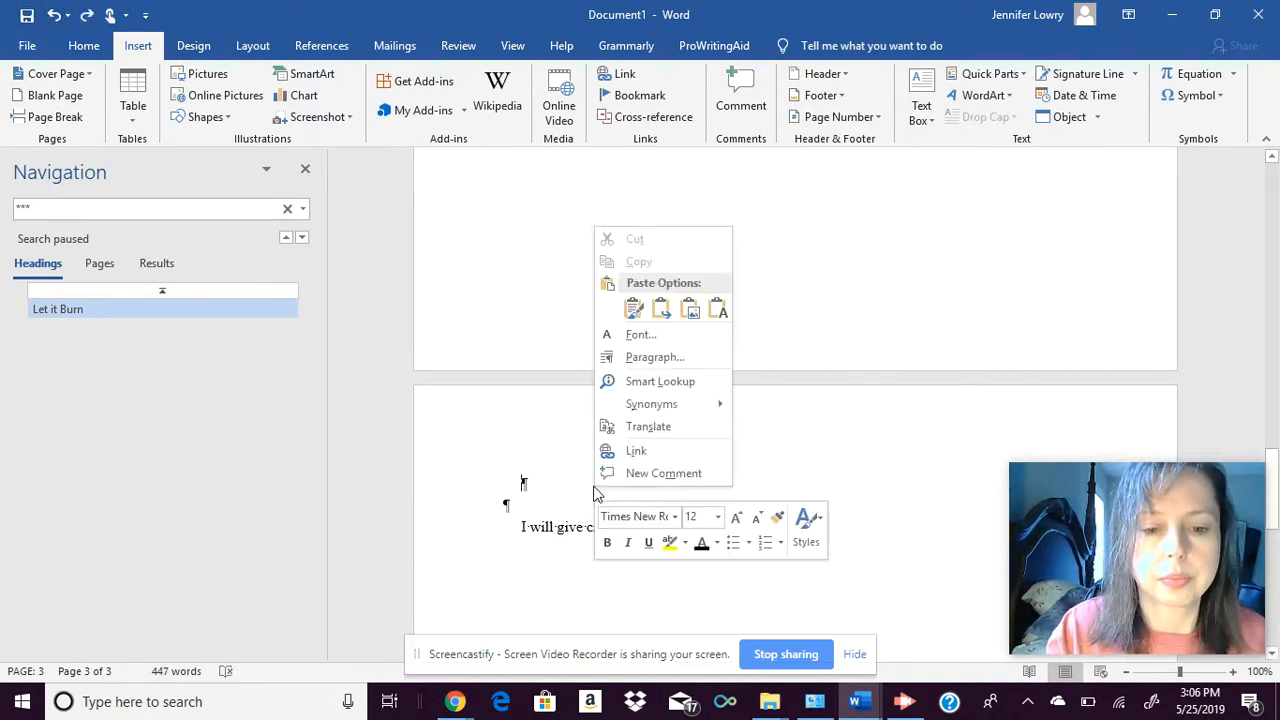
left_click(635, 311)
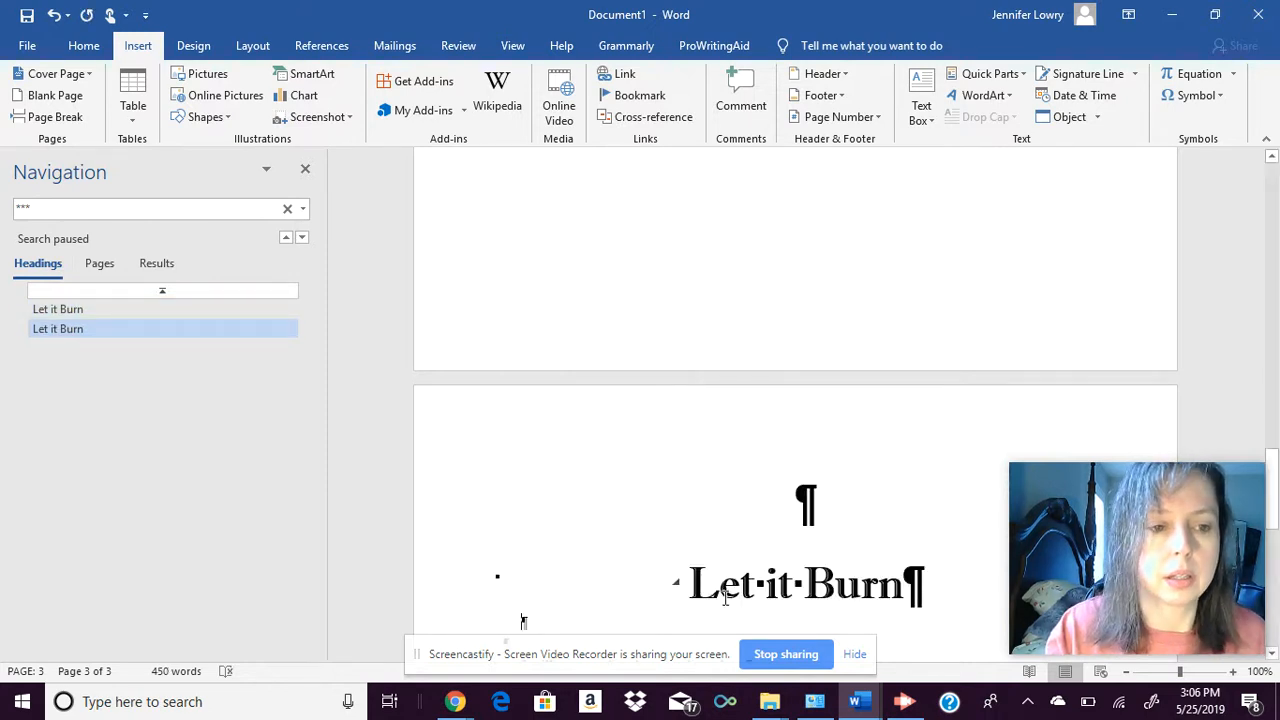
scroll(1276, 497, "down", 6)
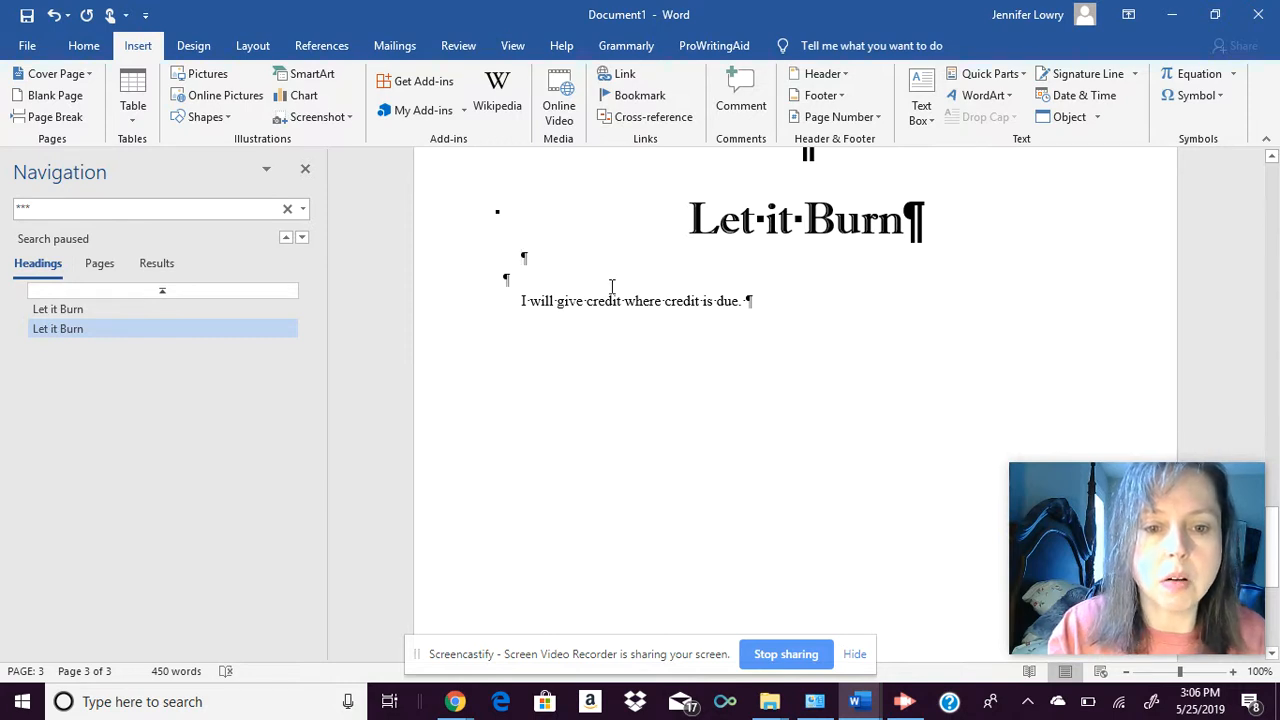
left_click(562, 280)
key("Return")
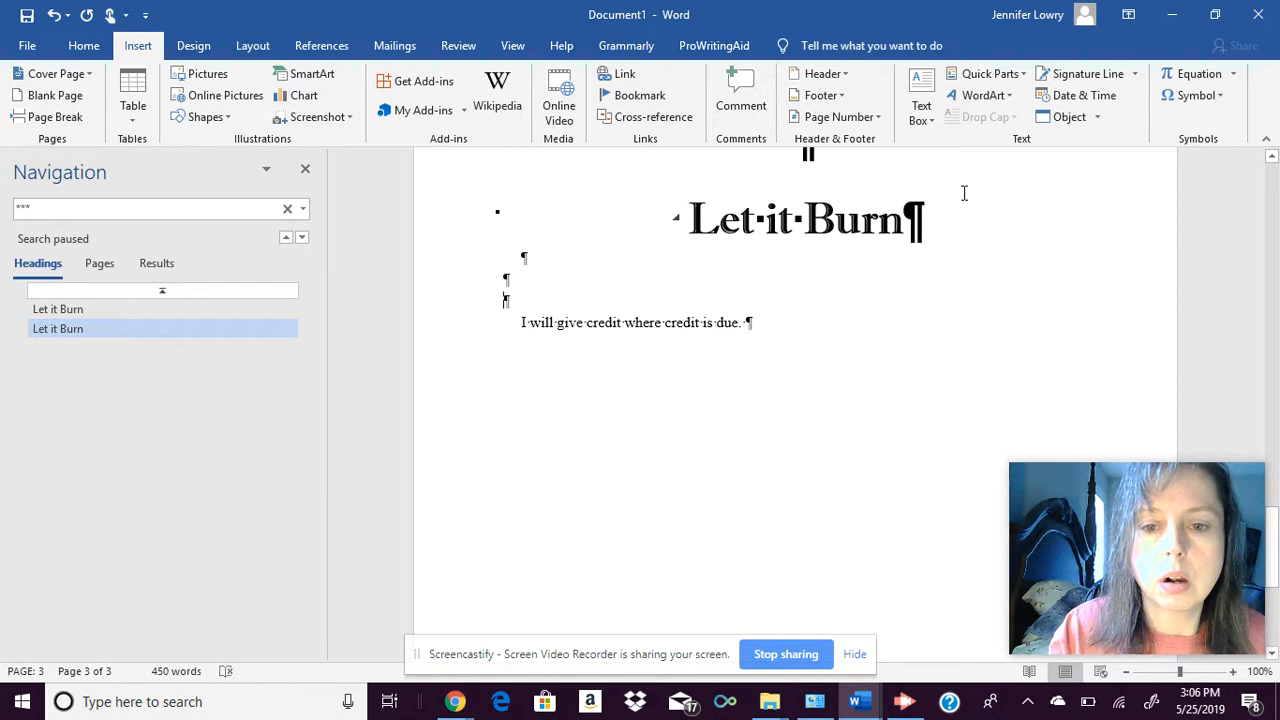
Replace the pasted "Let it Burn" title on the final page with "Special Stuff".
left_click_drag(908, 220, 720, 228)
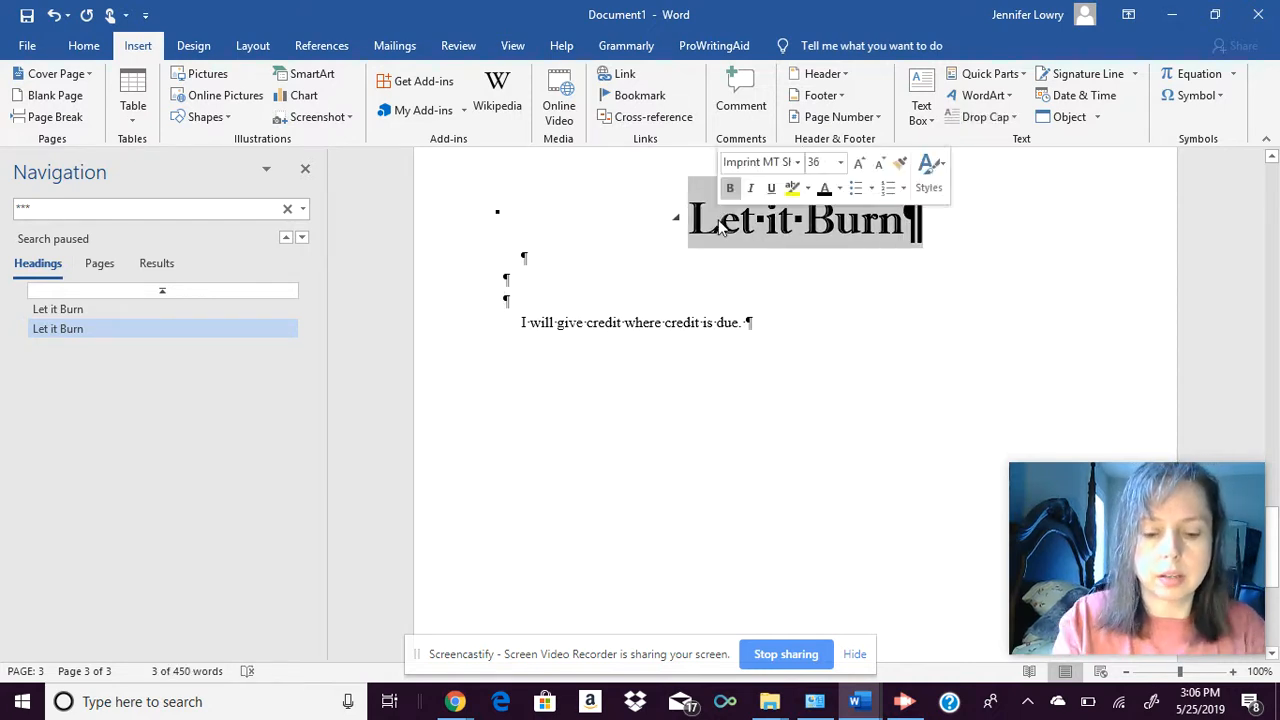
type("Speci")
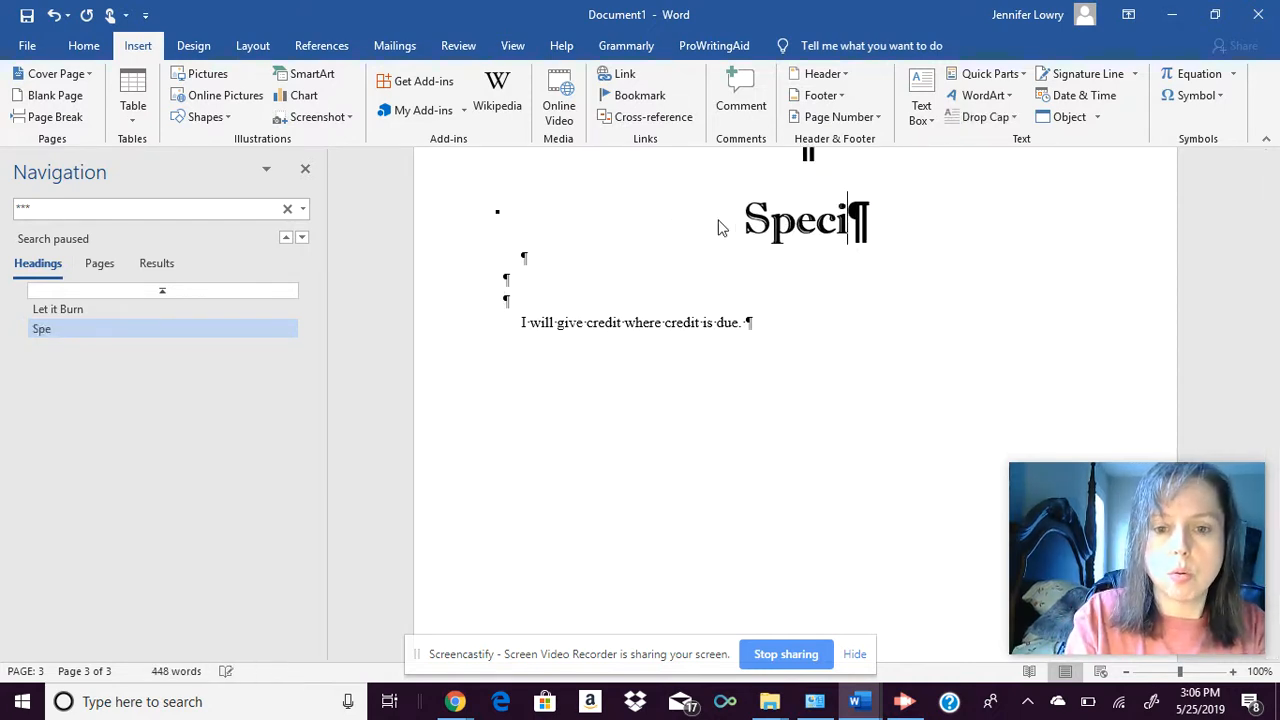
type("al Stuff")
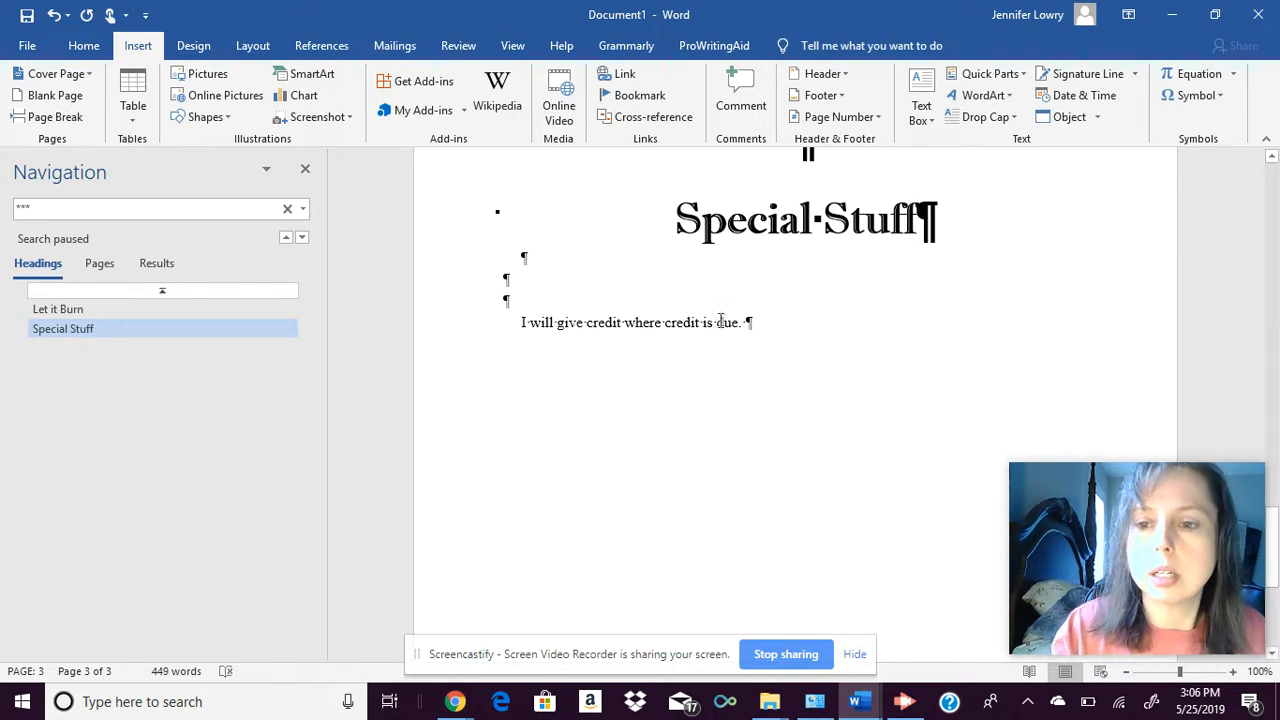
Select the "Special Stuff" heading and look at the available styles and the option to create a new style.
left_click(1271, 158)
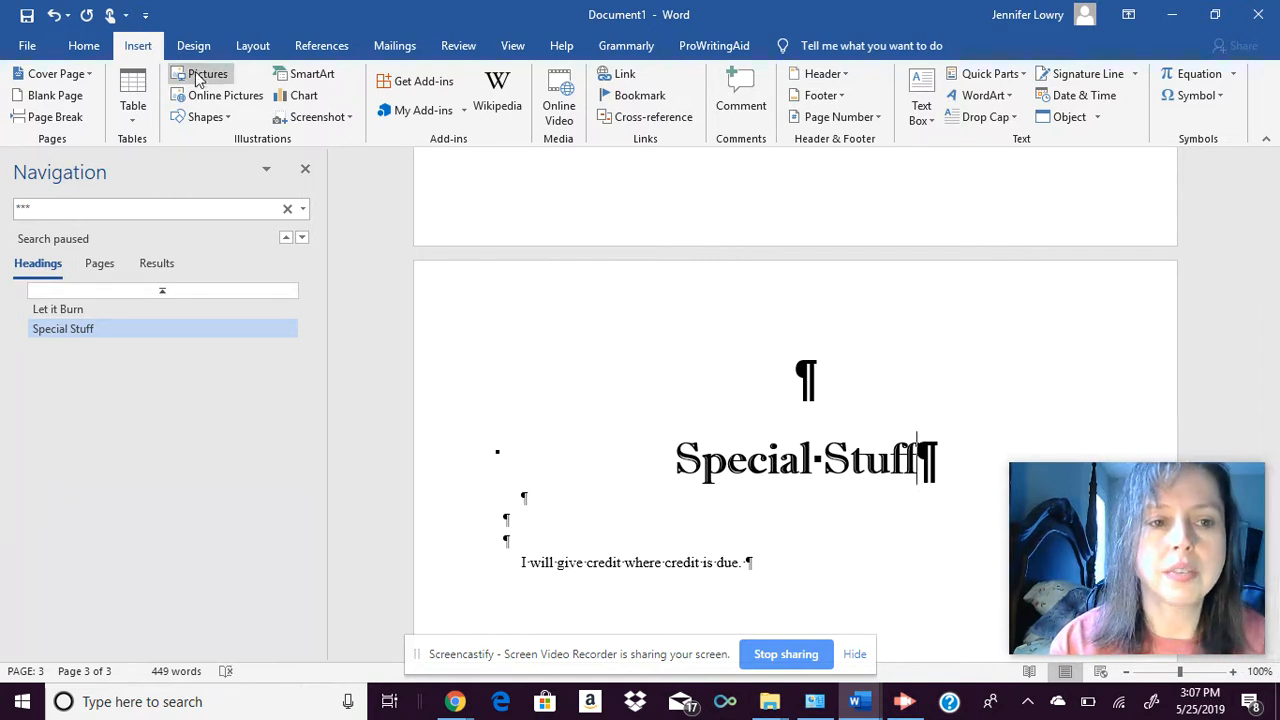
left_click_drag(922, 462, 672, 466)
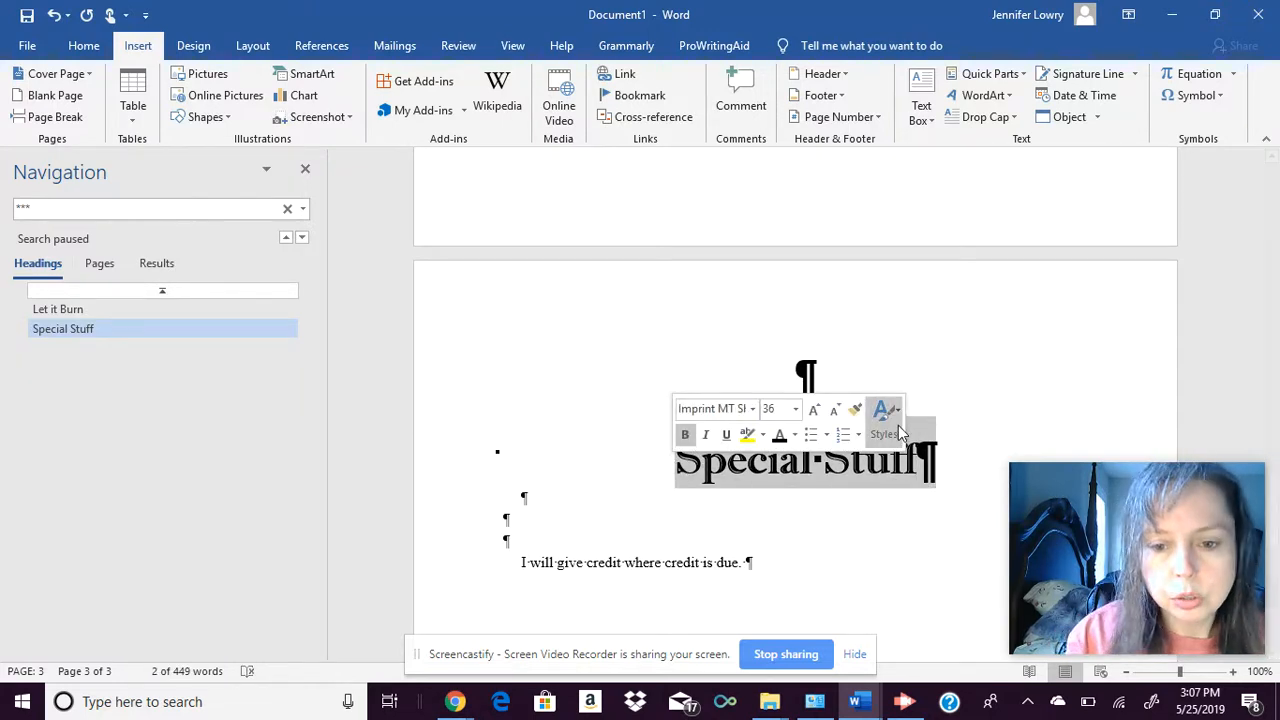
left_click(898, 425)
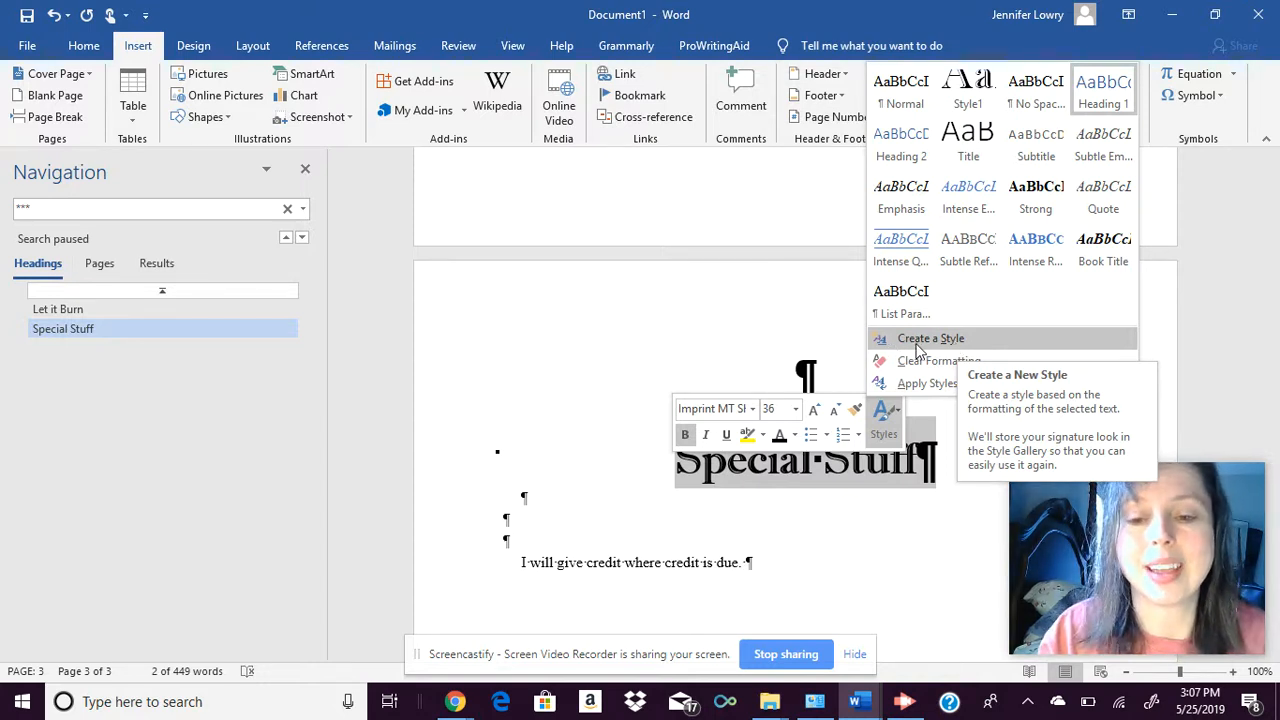
left_click(651, 520)
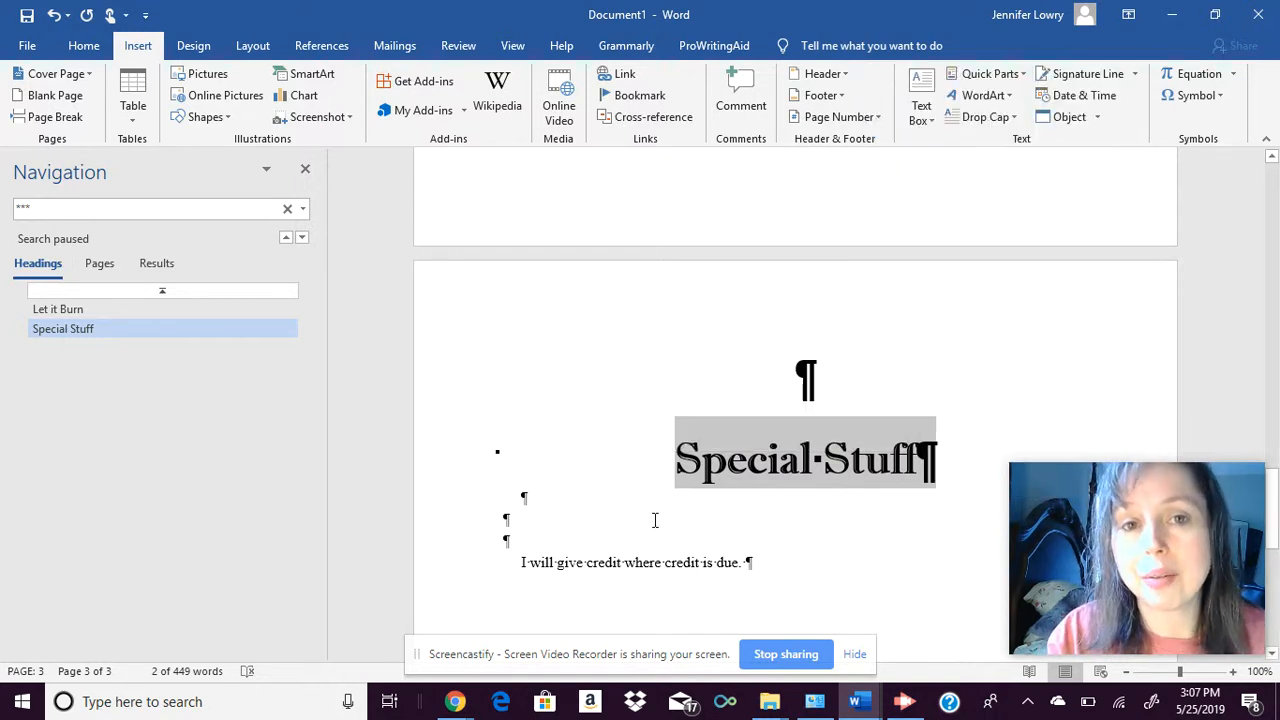